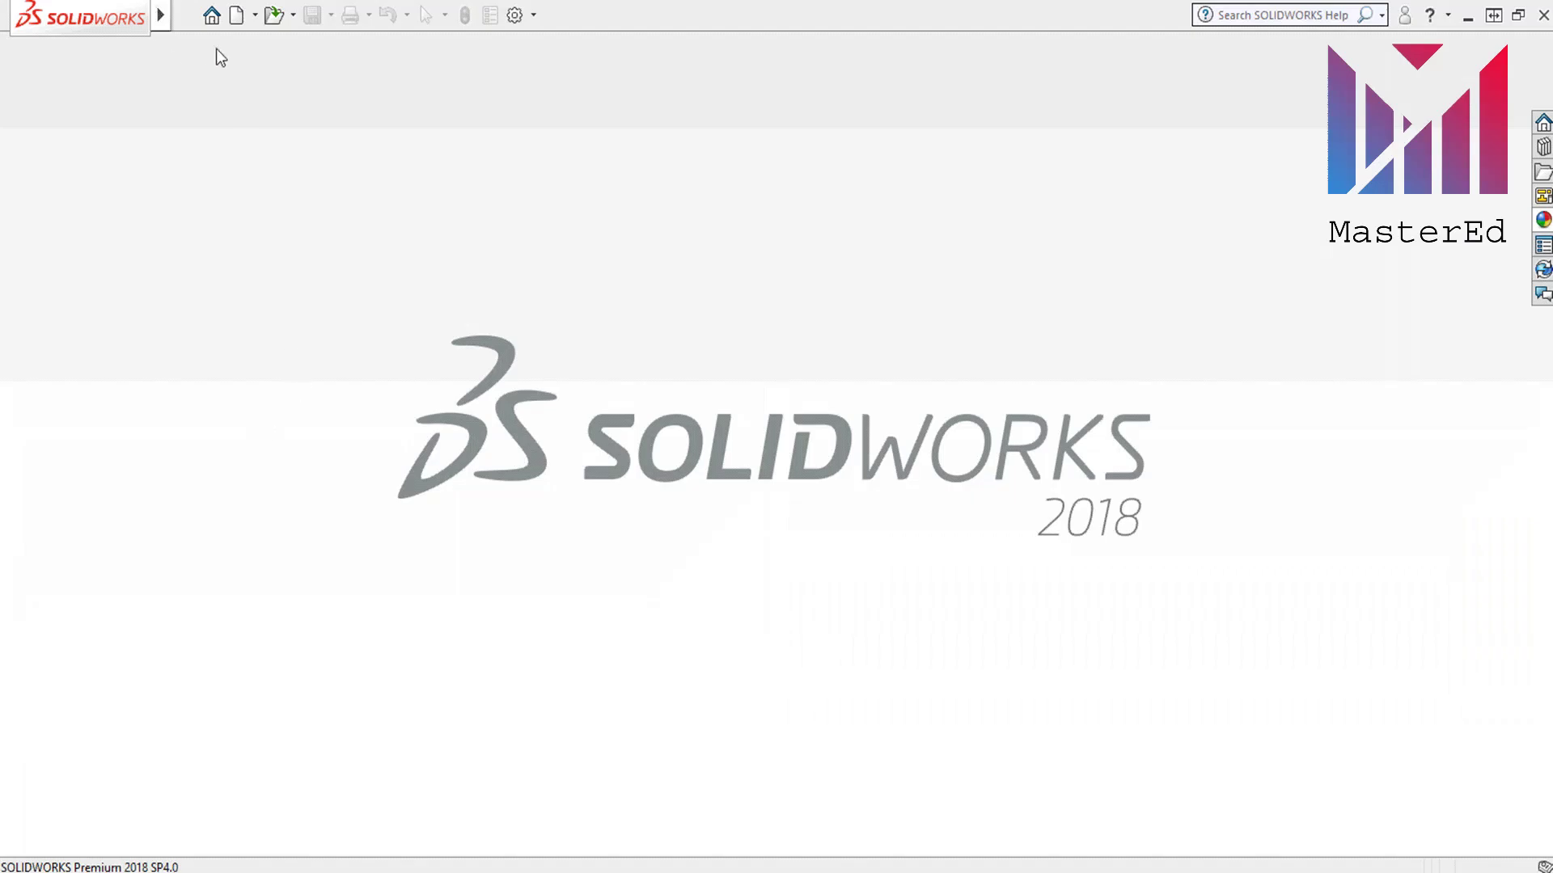
Step: Create a new blank Part document, Part1
{"action": "left_click", "coordinate": [237, 17]}
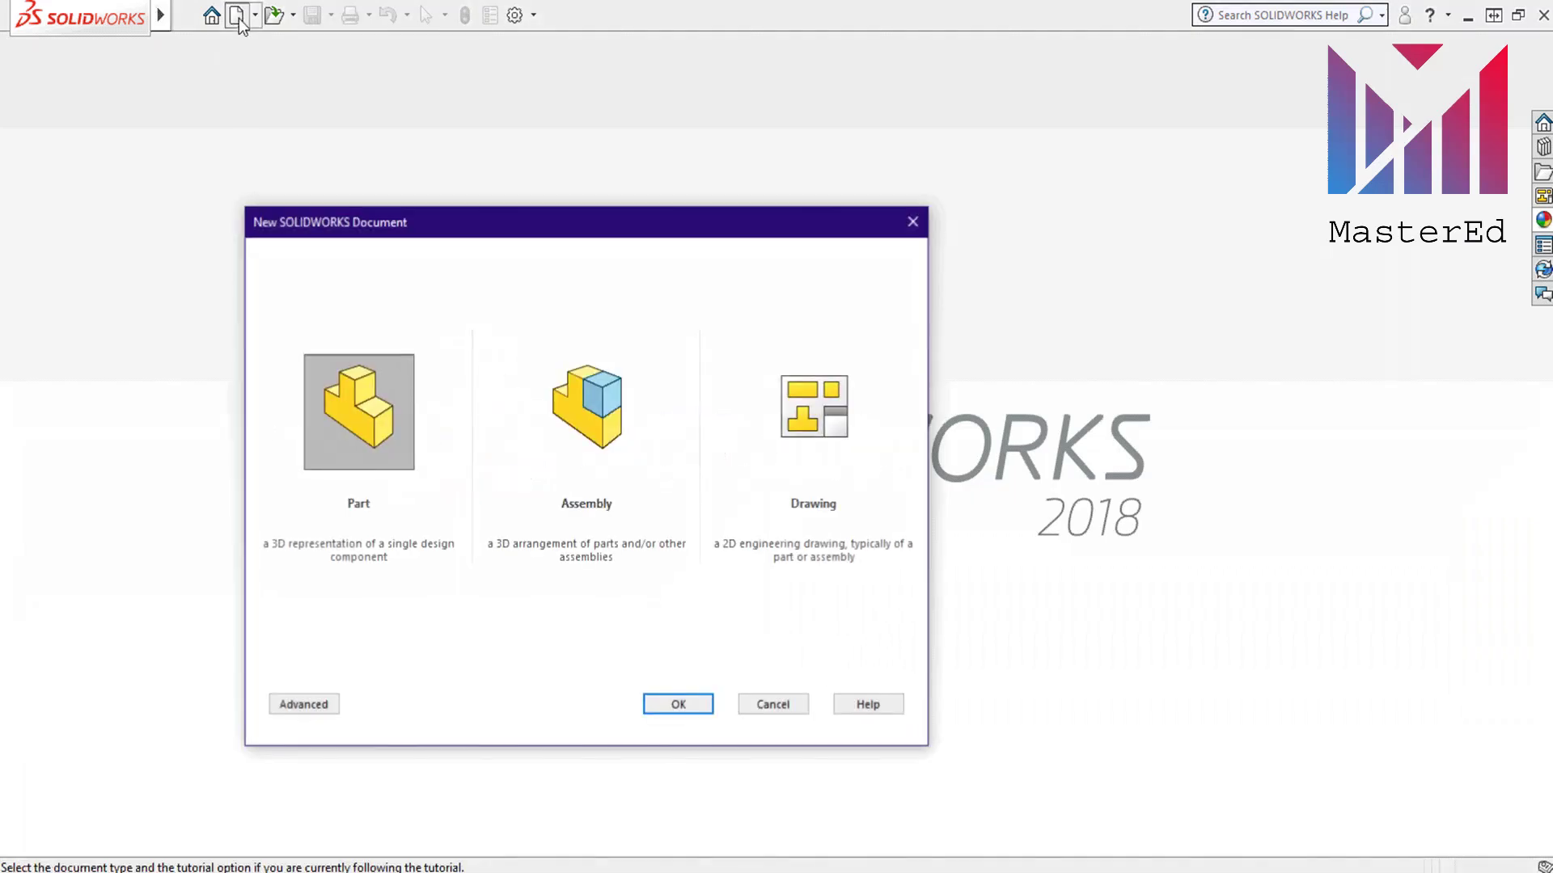
{"action": "left_click", "coordinate": [392, 420]}
{"action": "left_click", "coordinate": [679, 706]}
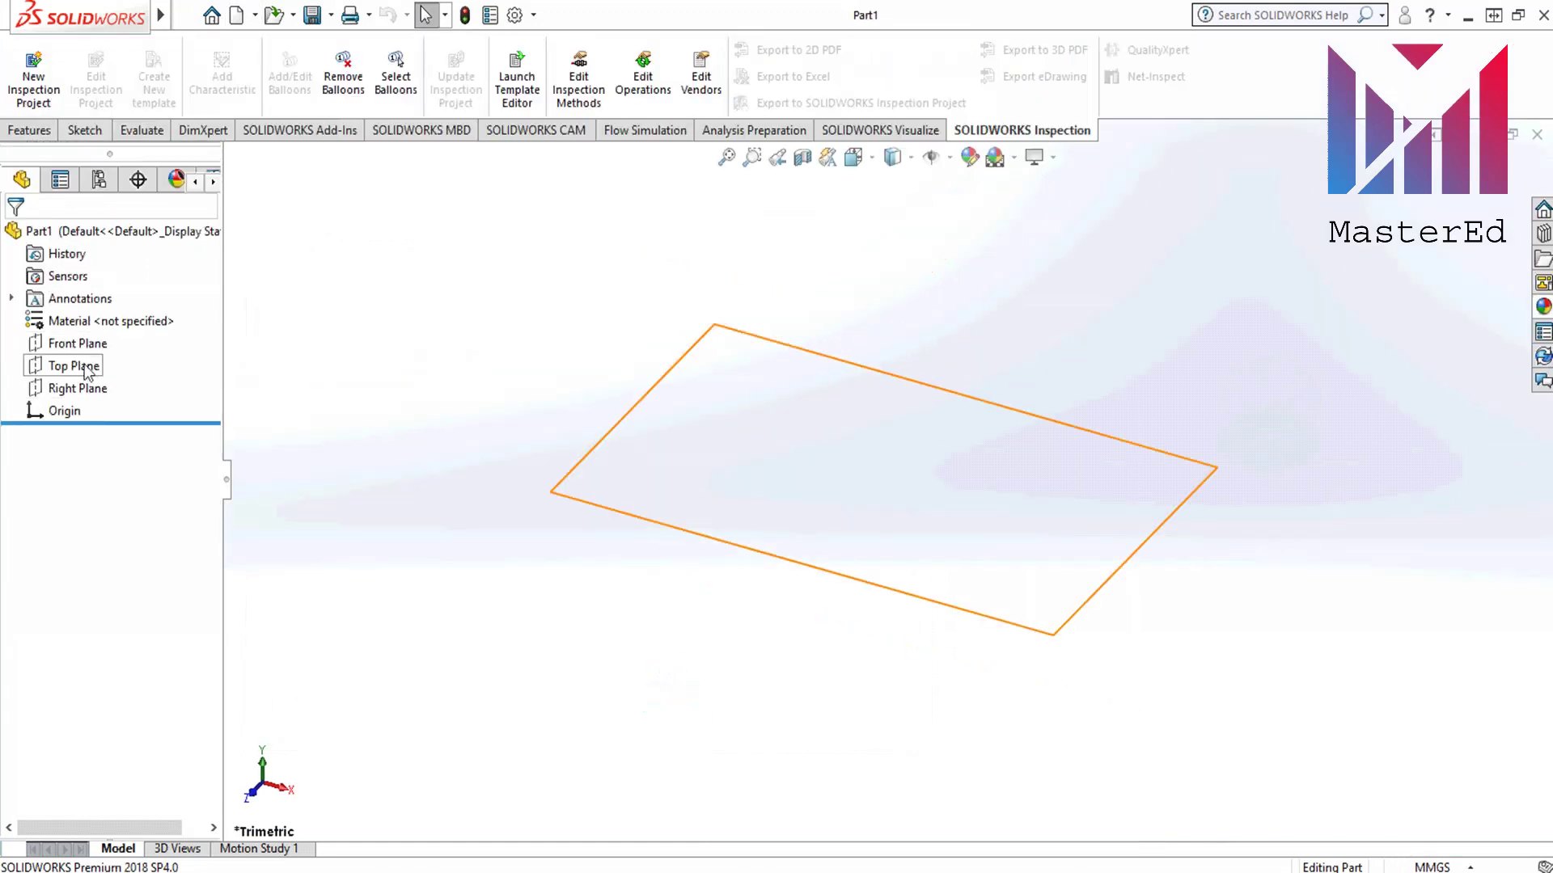
{"action": "left_click", "coordinate": [86, 368]}
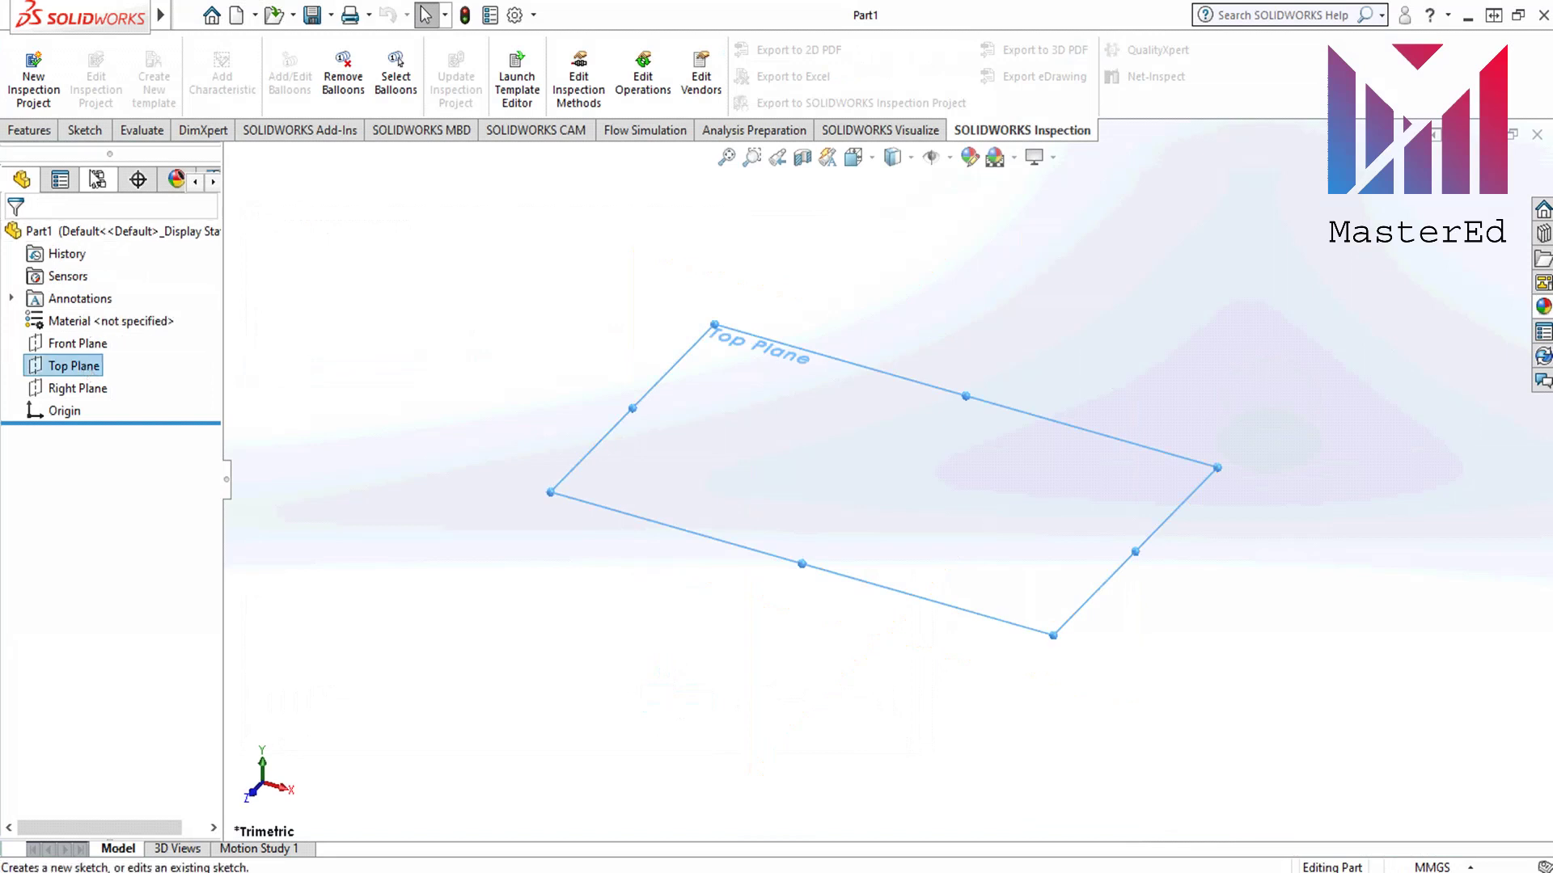
Step: Start a sketch on the Top Plane and draw a circle centred on the origin
{"action": "left_click", "coordinate": [84, 129]}
{"action": "left_click", "coordinate": [27, 65]}
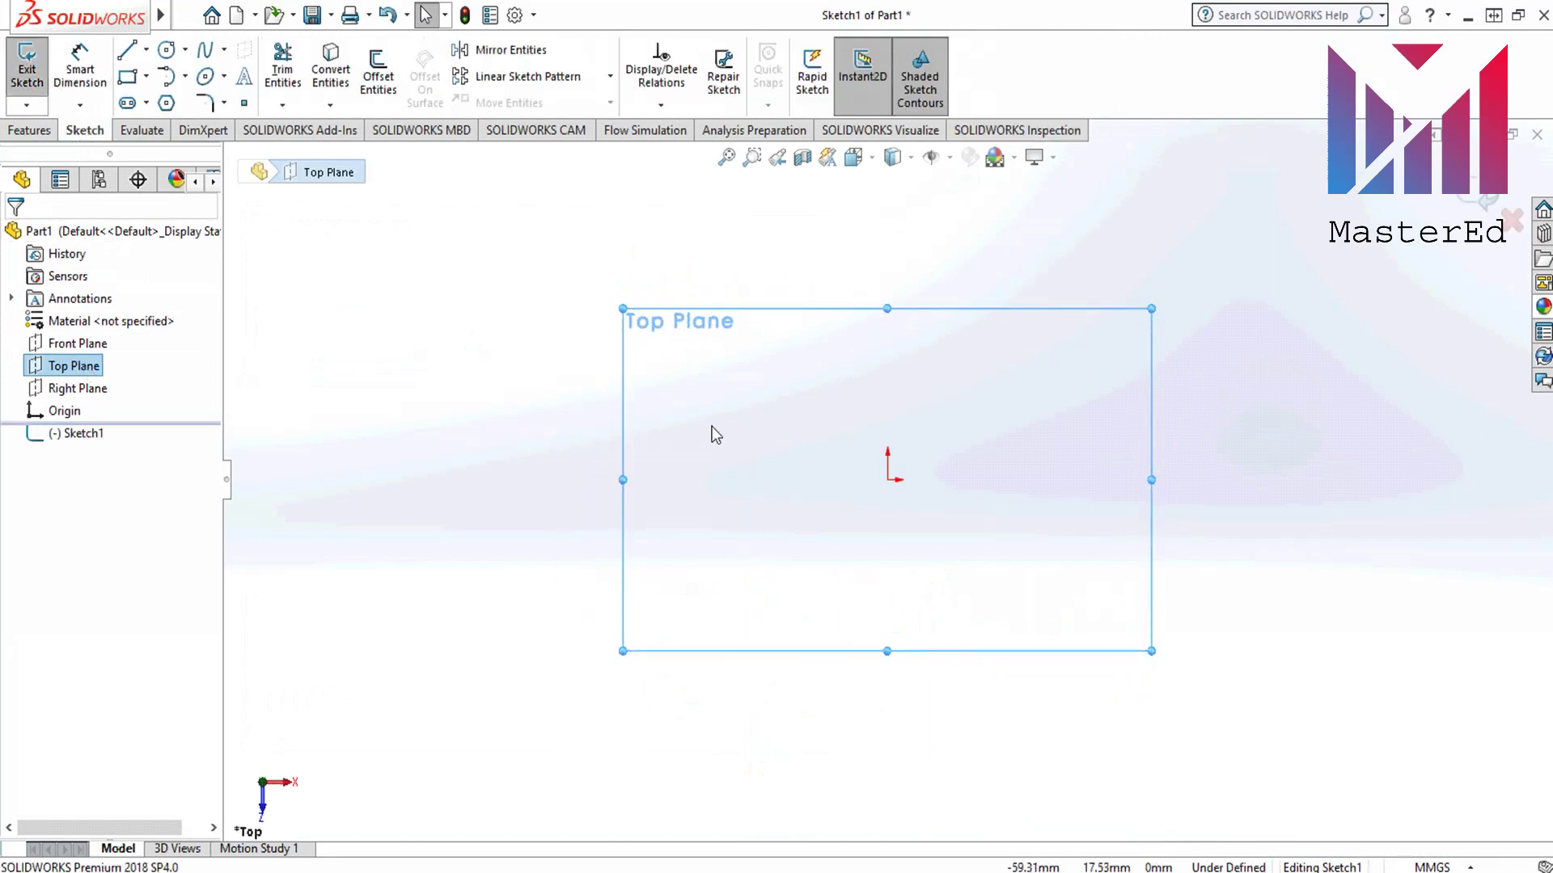
{"action": "left_click", "coordinate": [167, 50]}
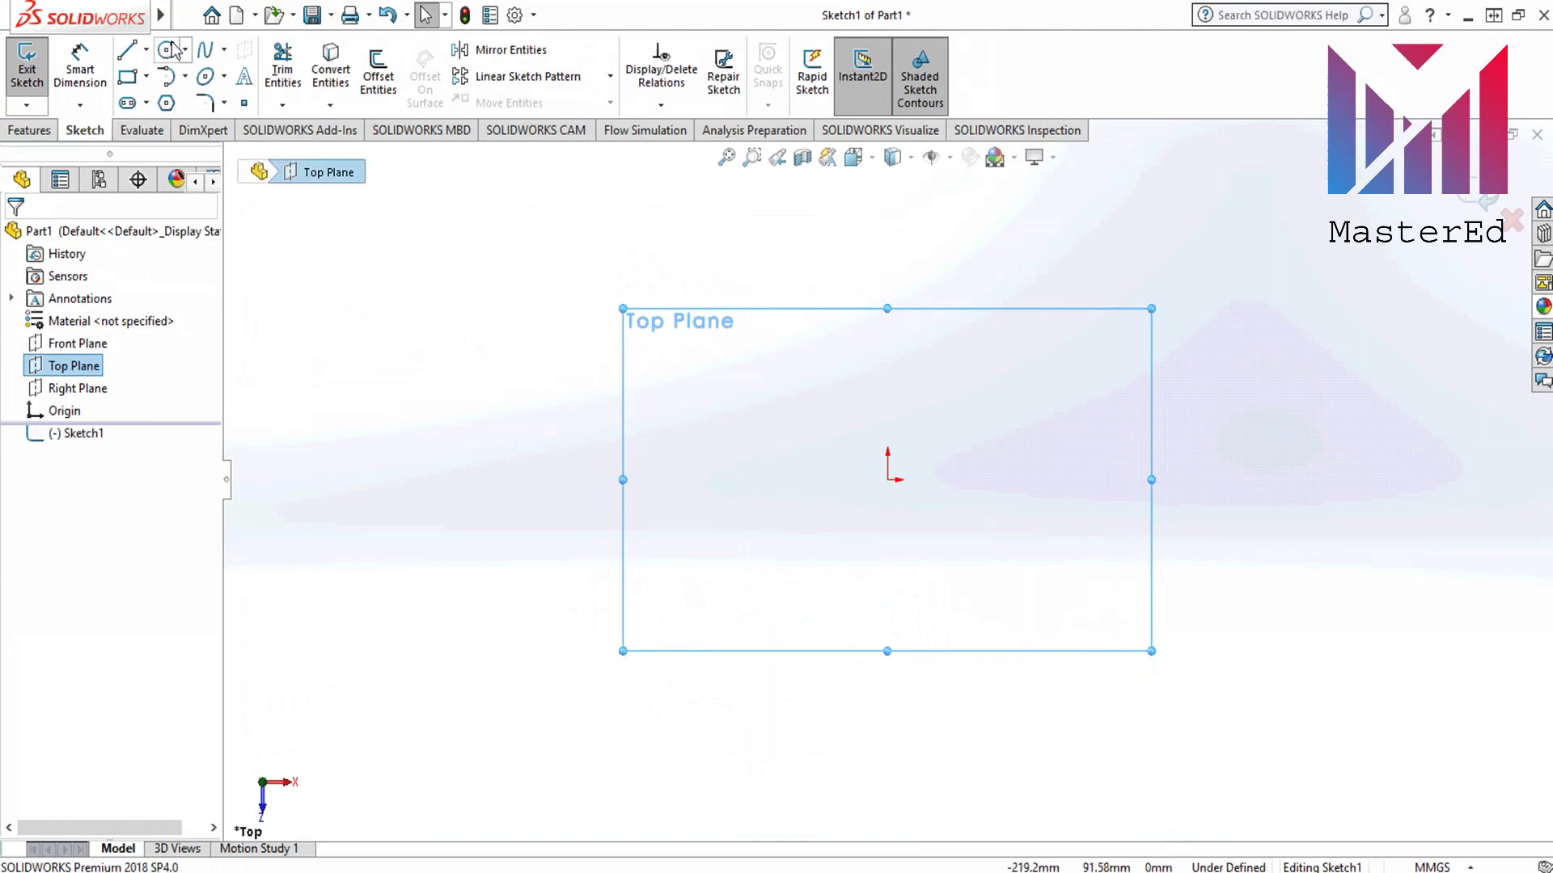
{"action": "left_click", "coordinate": [887, 480]}
{"action": "left_click", "coordinate": [959, 415]}
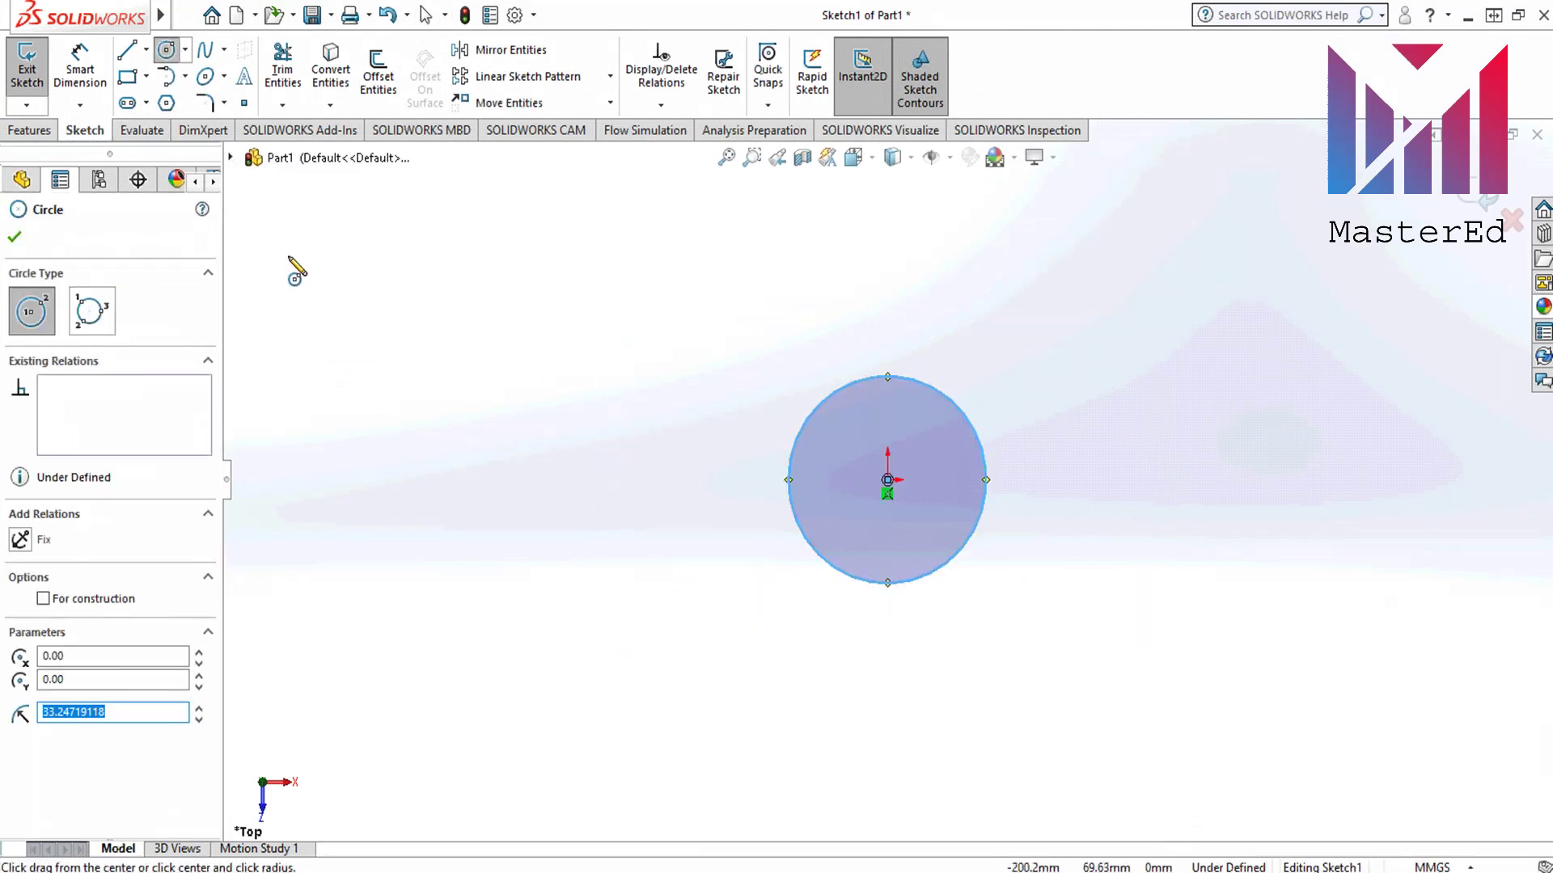
Step: Dimension the circle's diameter to 100 mm
{"action": "left_click", "coordinate": [85, 86]}
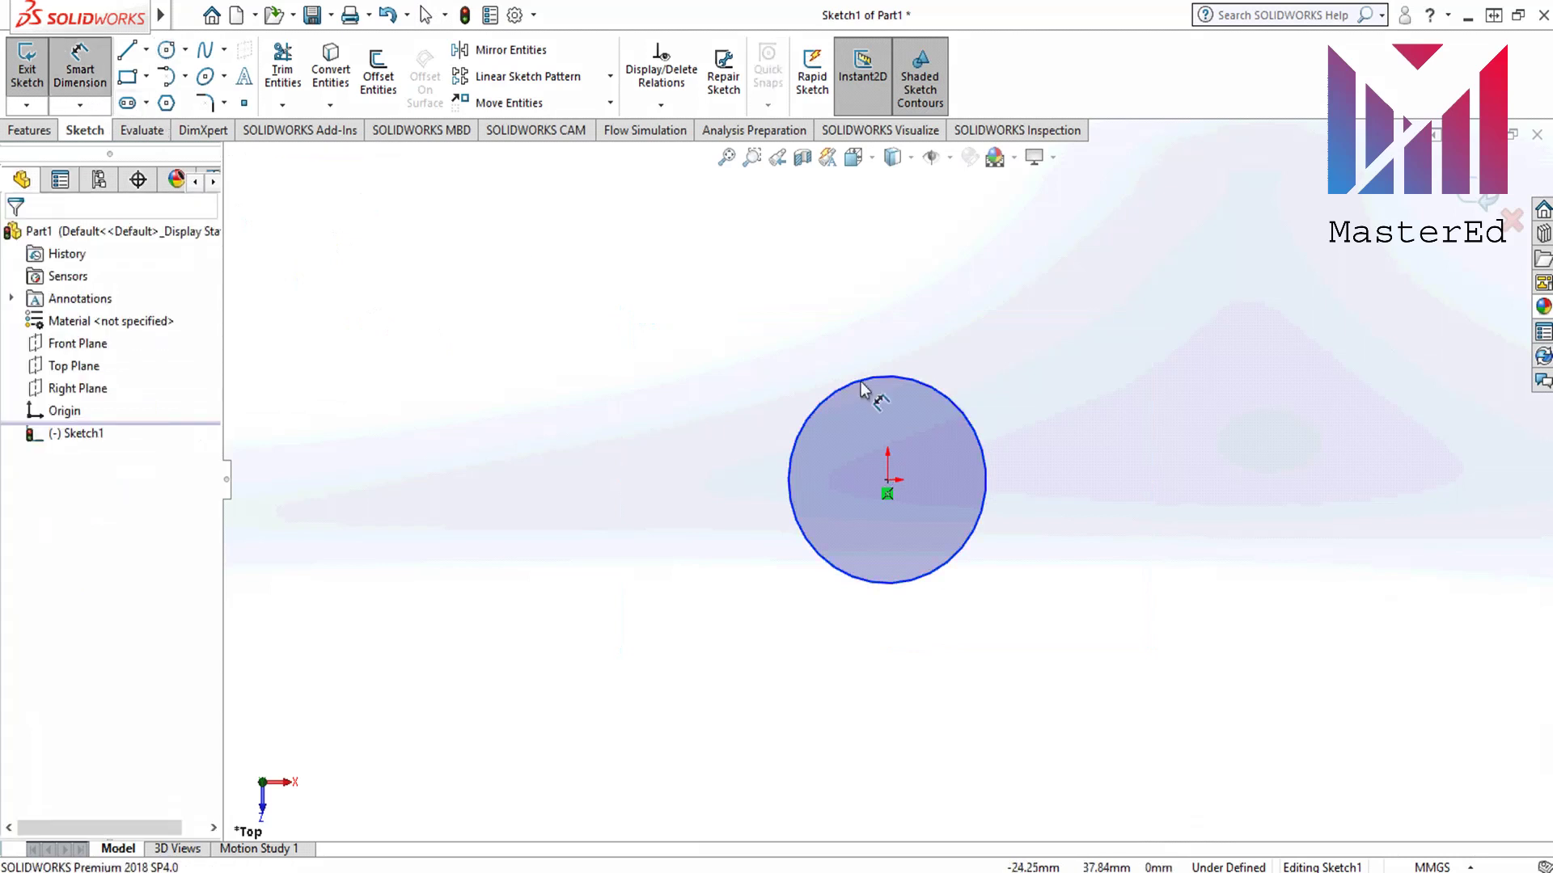
{"action": "left_click", "coordinate": [988, 483]}
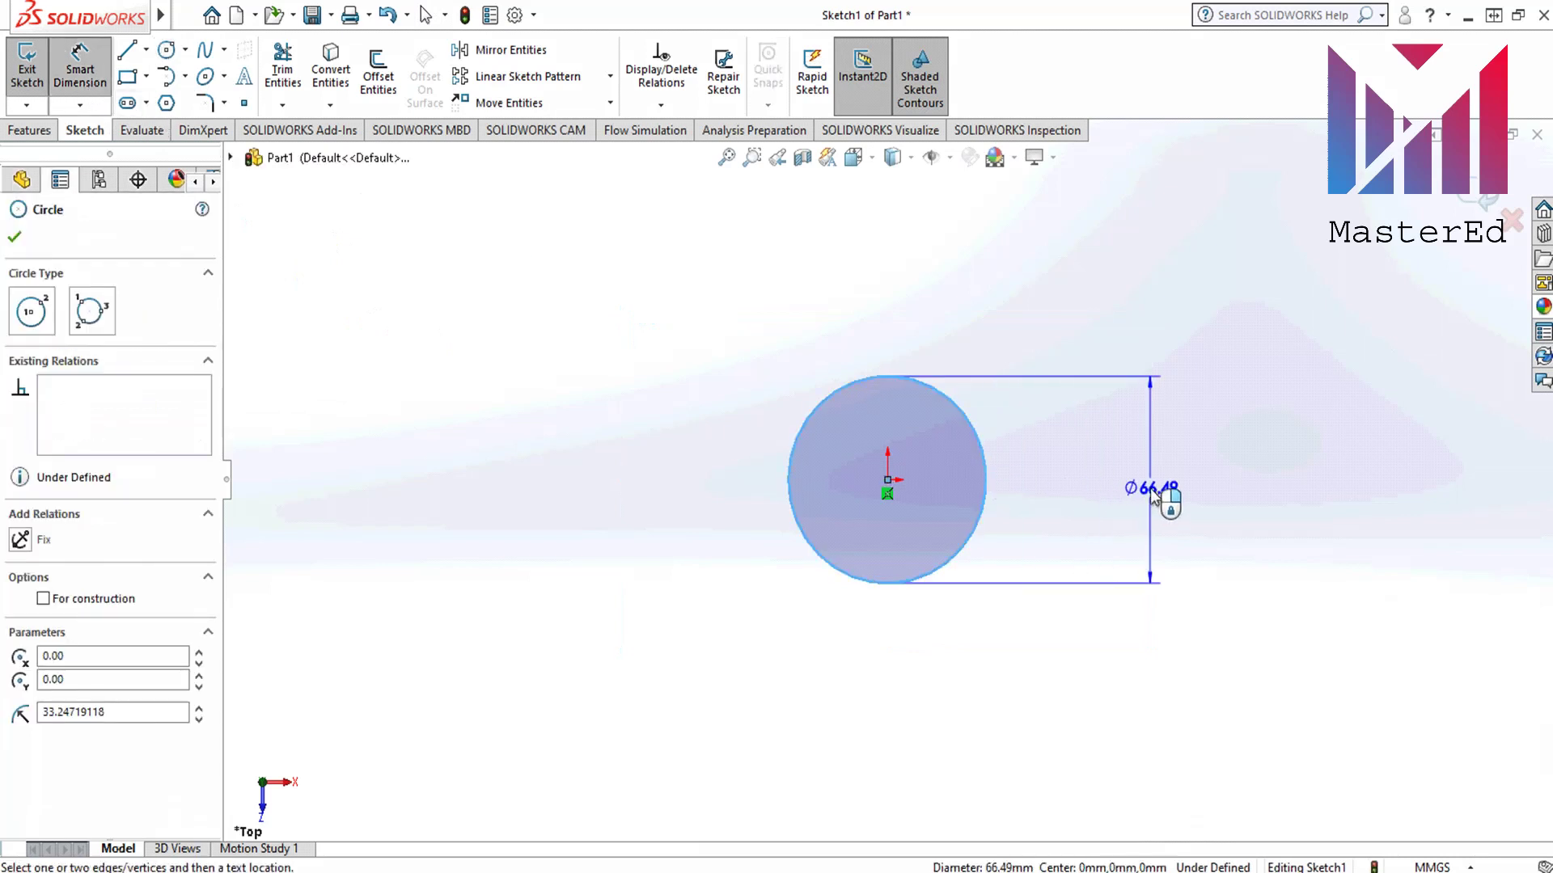
{"action": "left_click", "coordinate": [1166, 528]}
{"action": "type", "text": "100"}
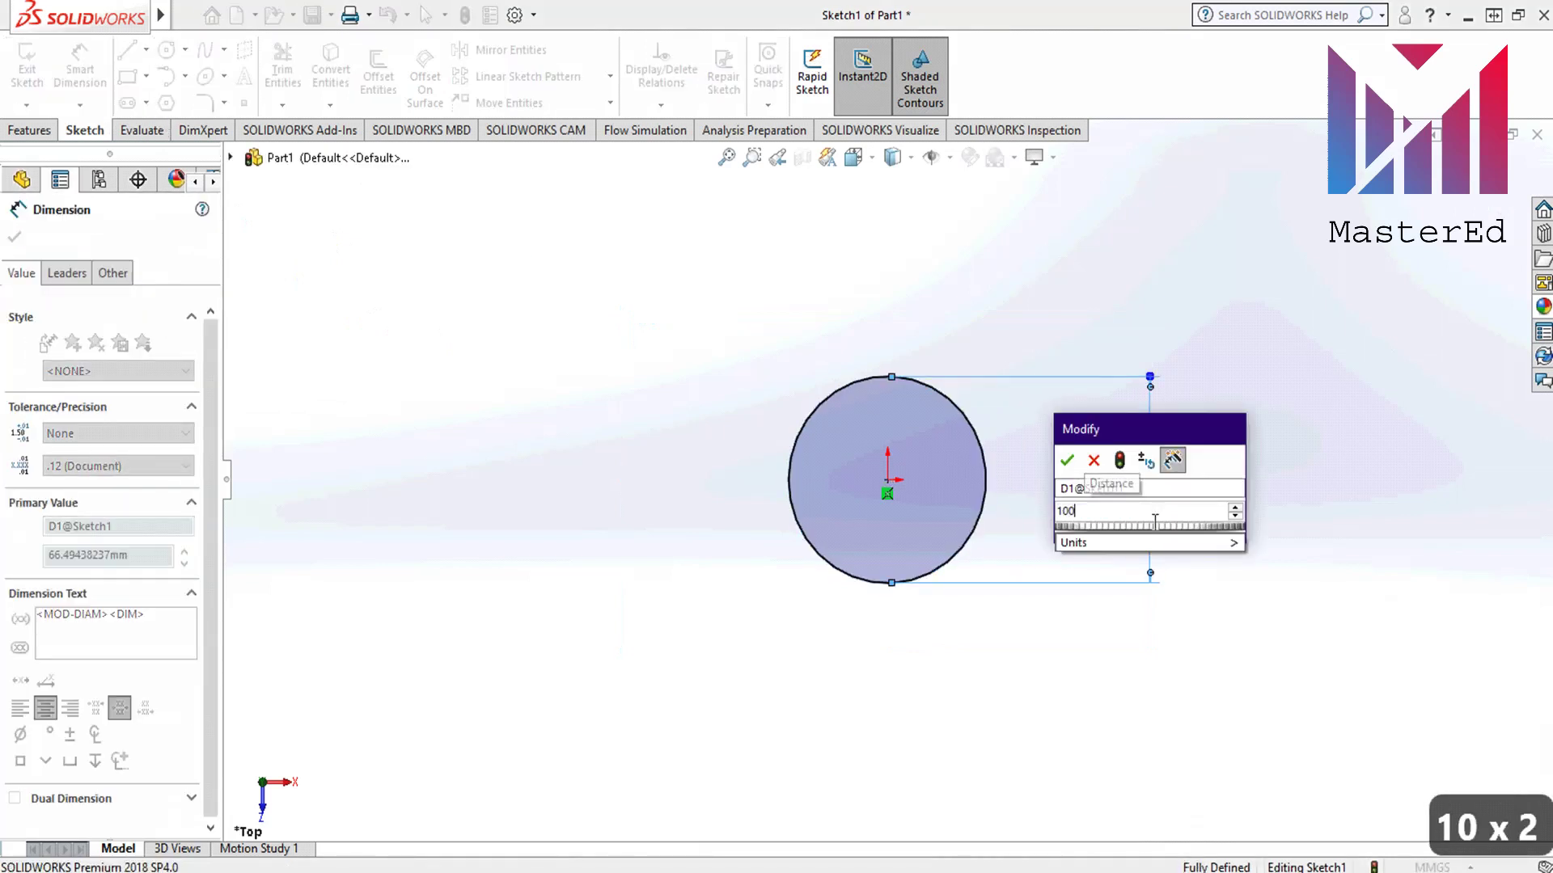
{"action": "key", "text": "Return"}
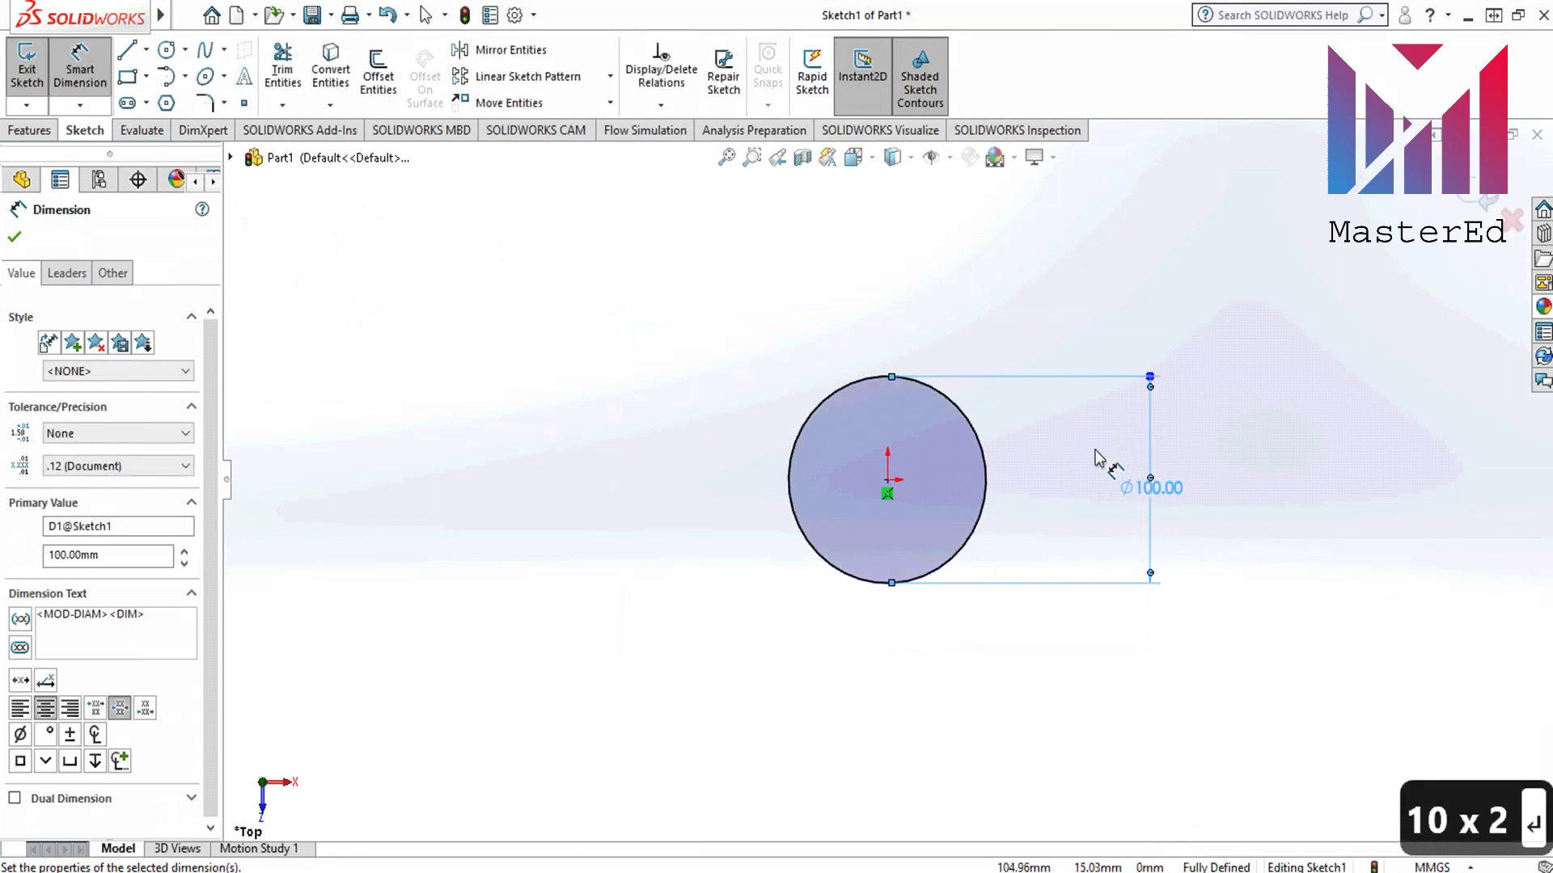
{"action": "left_click", "coordinate": [16, 239]}
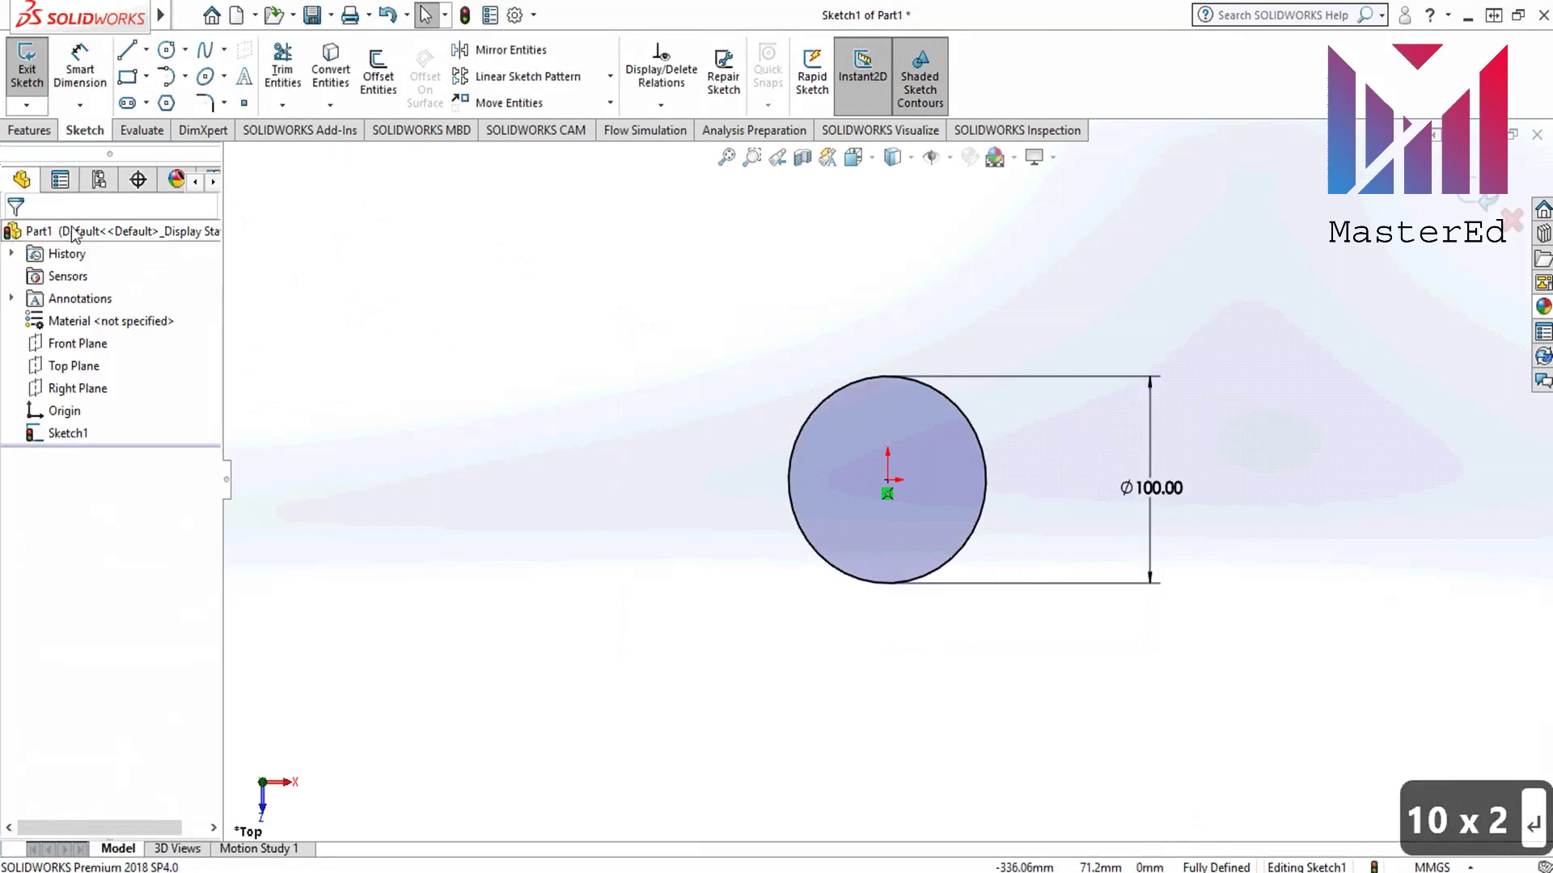
Step: Extrude the circle sketch 100 mm into a solid cylinder (Boss-Extrude1)
{"action": "left_click", "coordinate": [40, 87]}
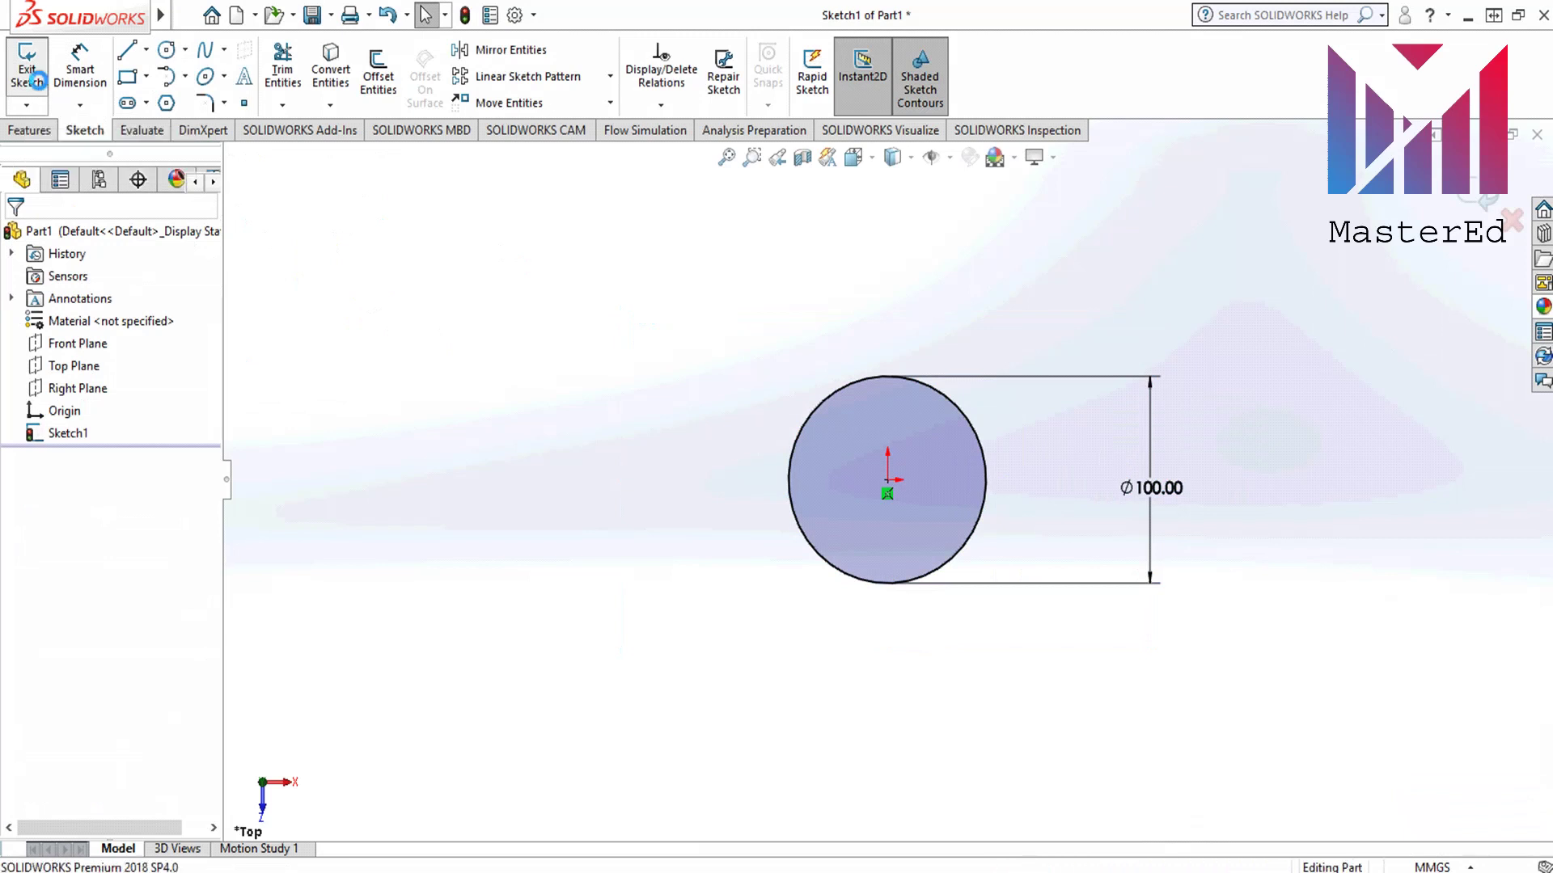
{"action": "left_click", "coordinate": [47, 131]}
{"action": "left_click", "coordinate": [41, 95]}
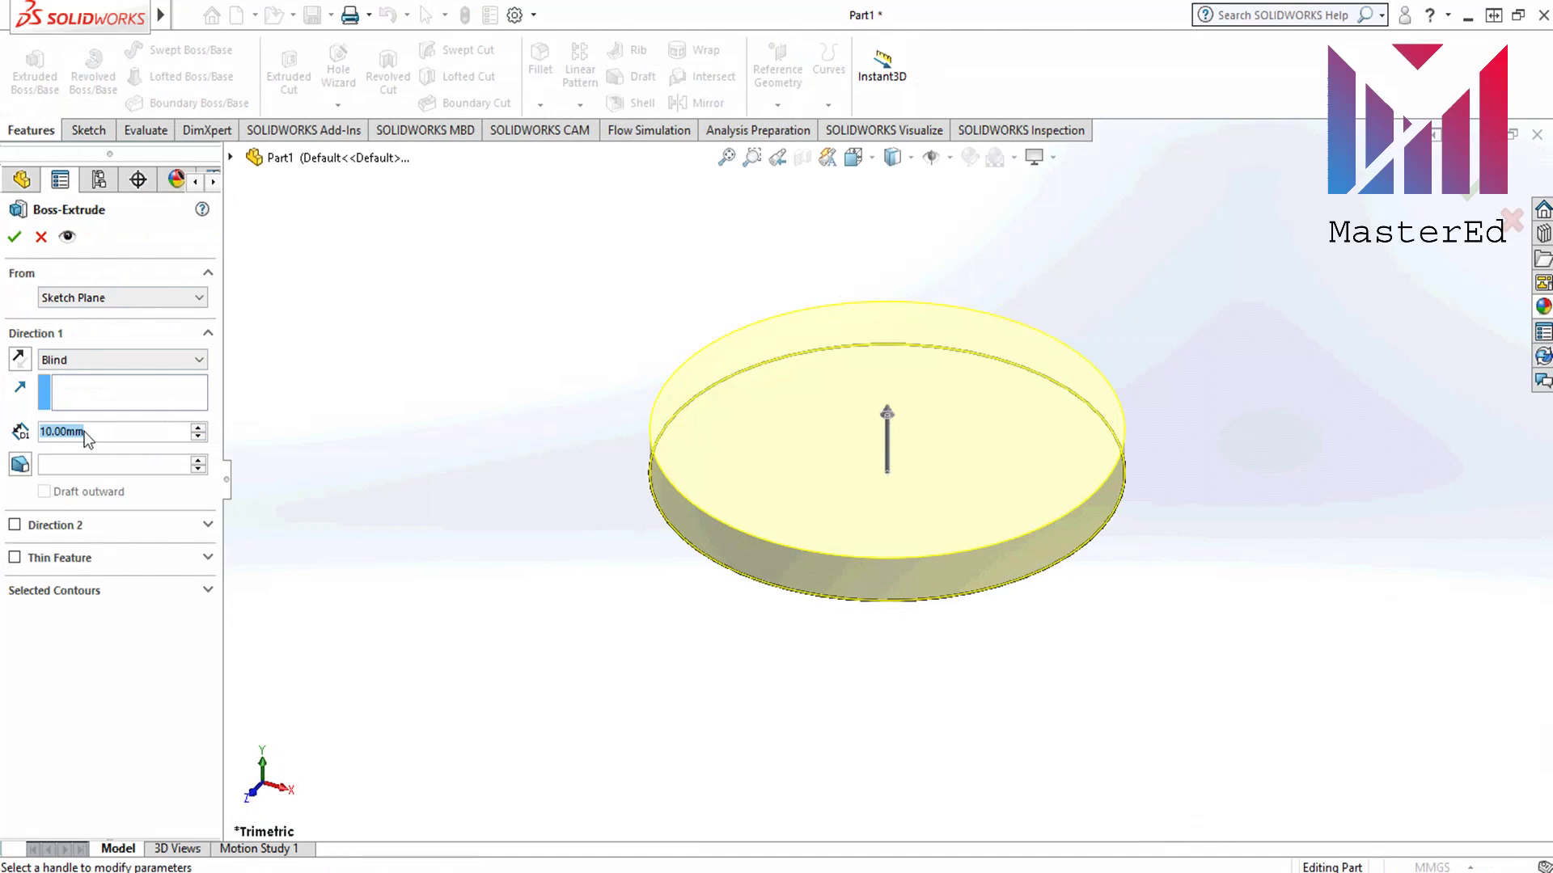
{"action": "type", "text": "100"}
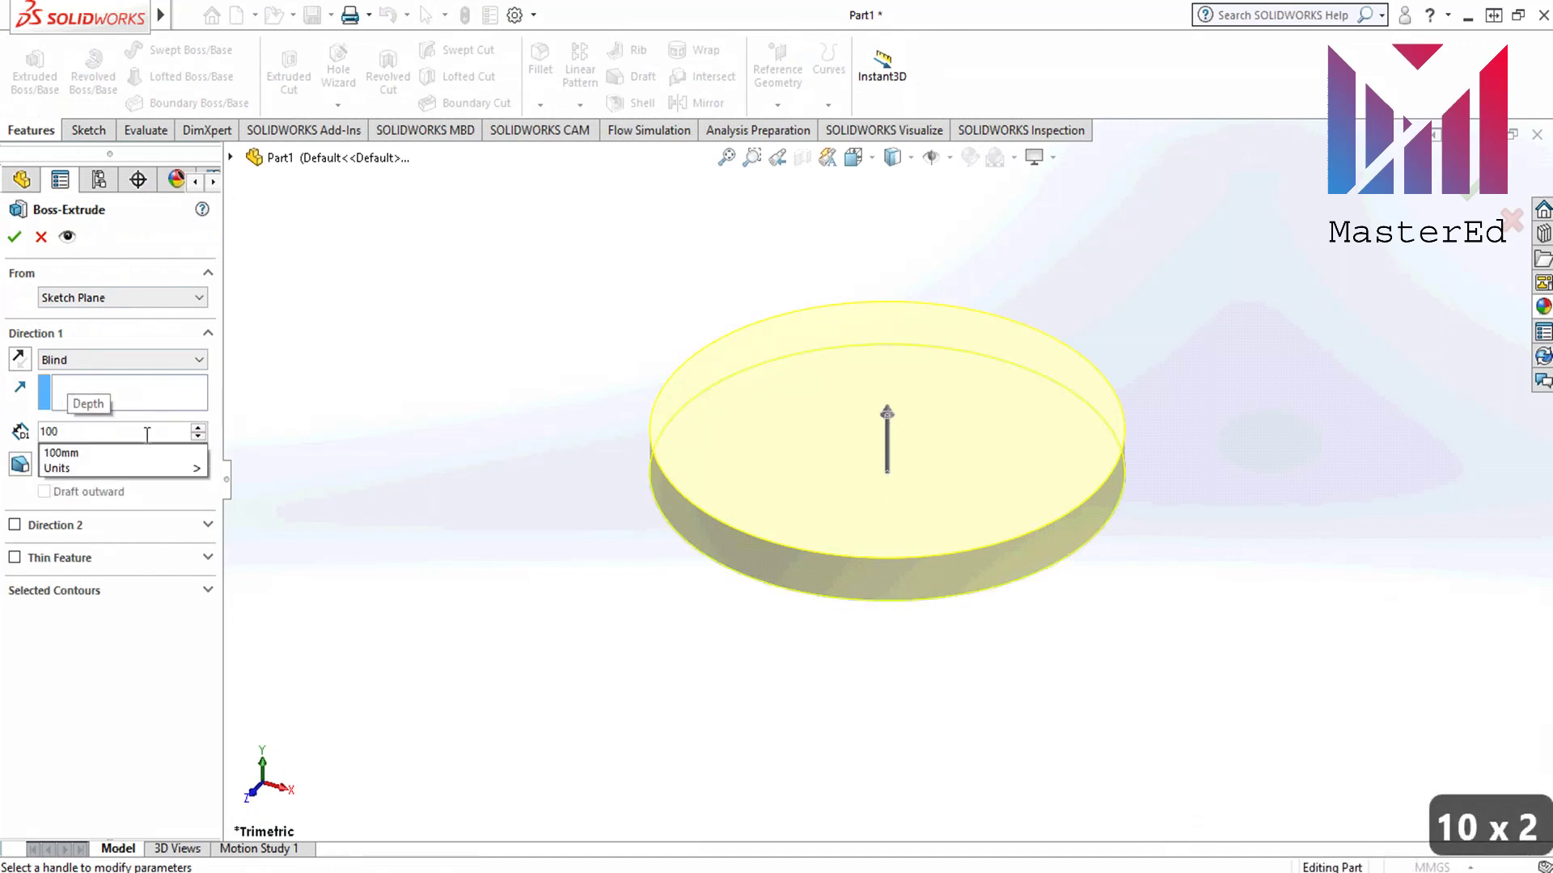
{"action": "key", "text": "Return"}
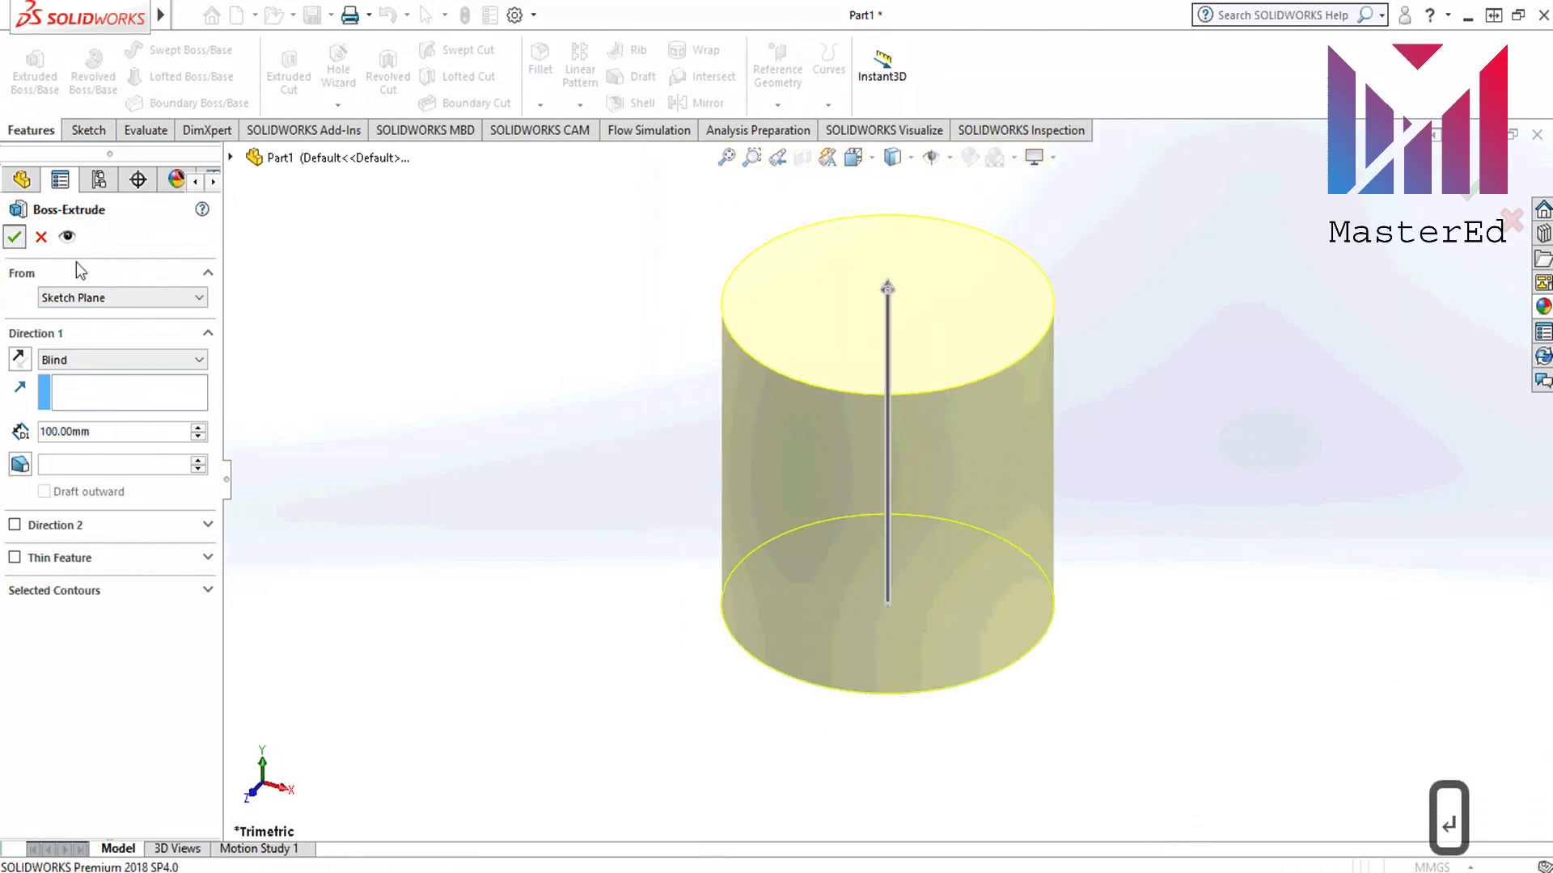
{"action": "key", "text": "Return"}
{"action": "middle_click_drag", "start_coordinate": [710, 443], "coordinate": [554, 584]}
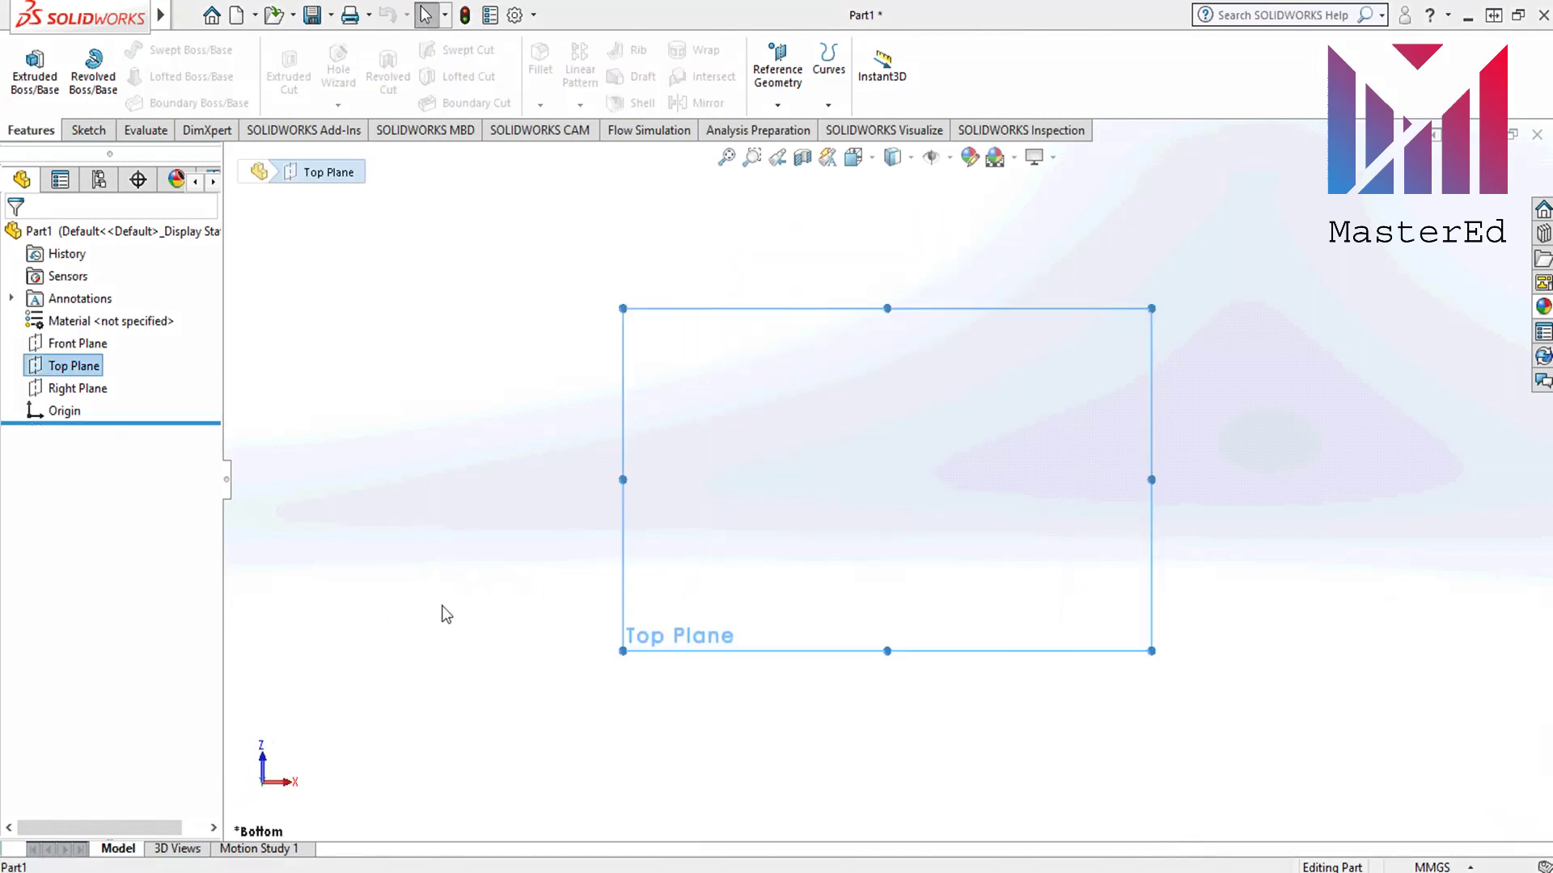
Step: Start a new sketch on the Top Plane
{"action": "left_click", "coordinate": [60, 368]}
{"action": "left_click", "coordinate": [85, 130]}
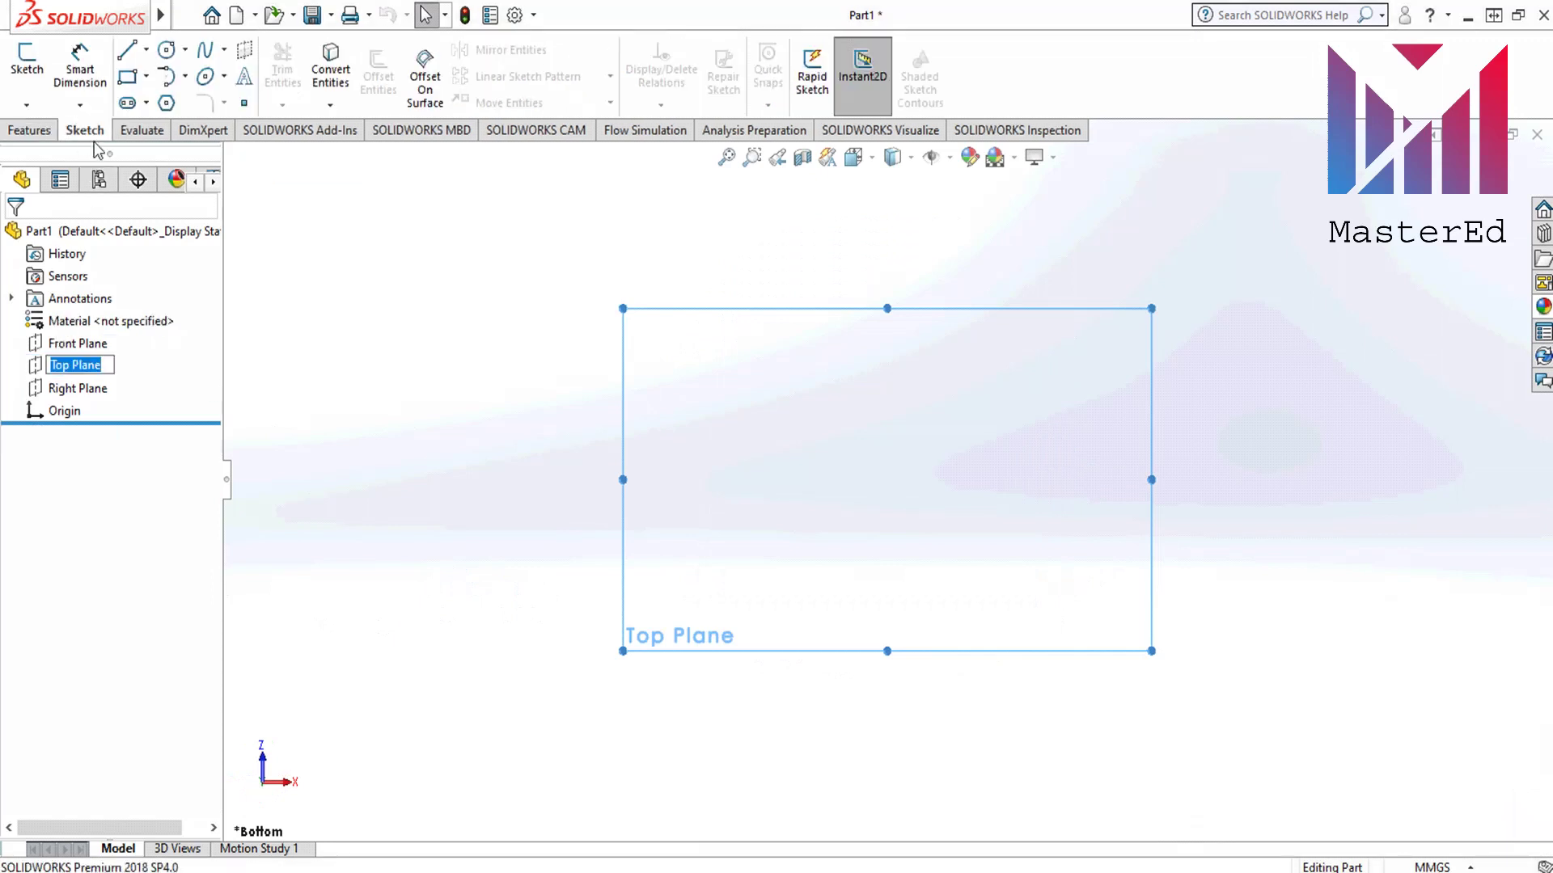
{"action": "left_click", "coordinate": [73, 366]}
{"action": "key", "text": "Escape"}
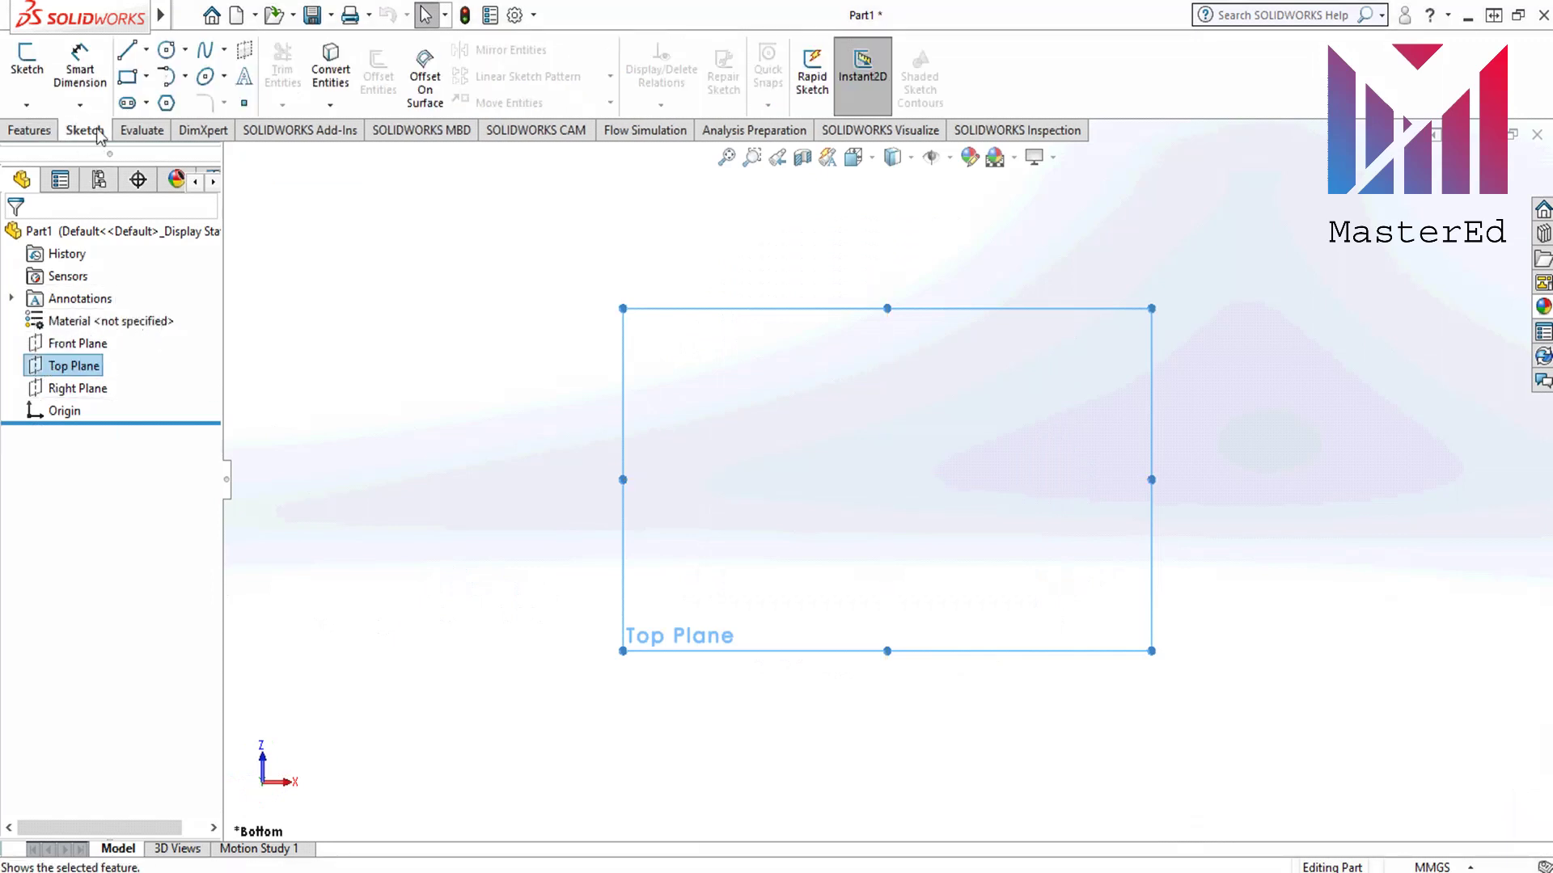
{"action": "left_click", "coordinate": [27, 61]}
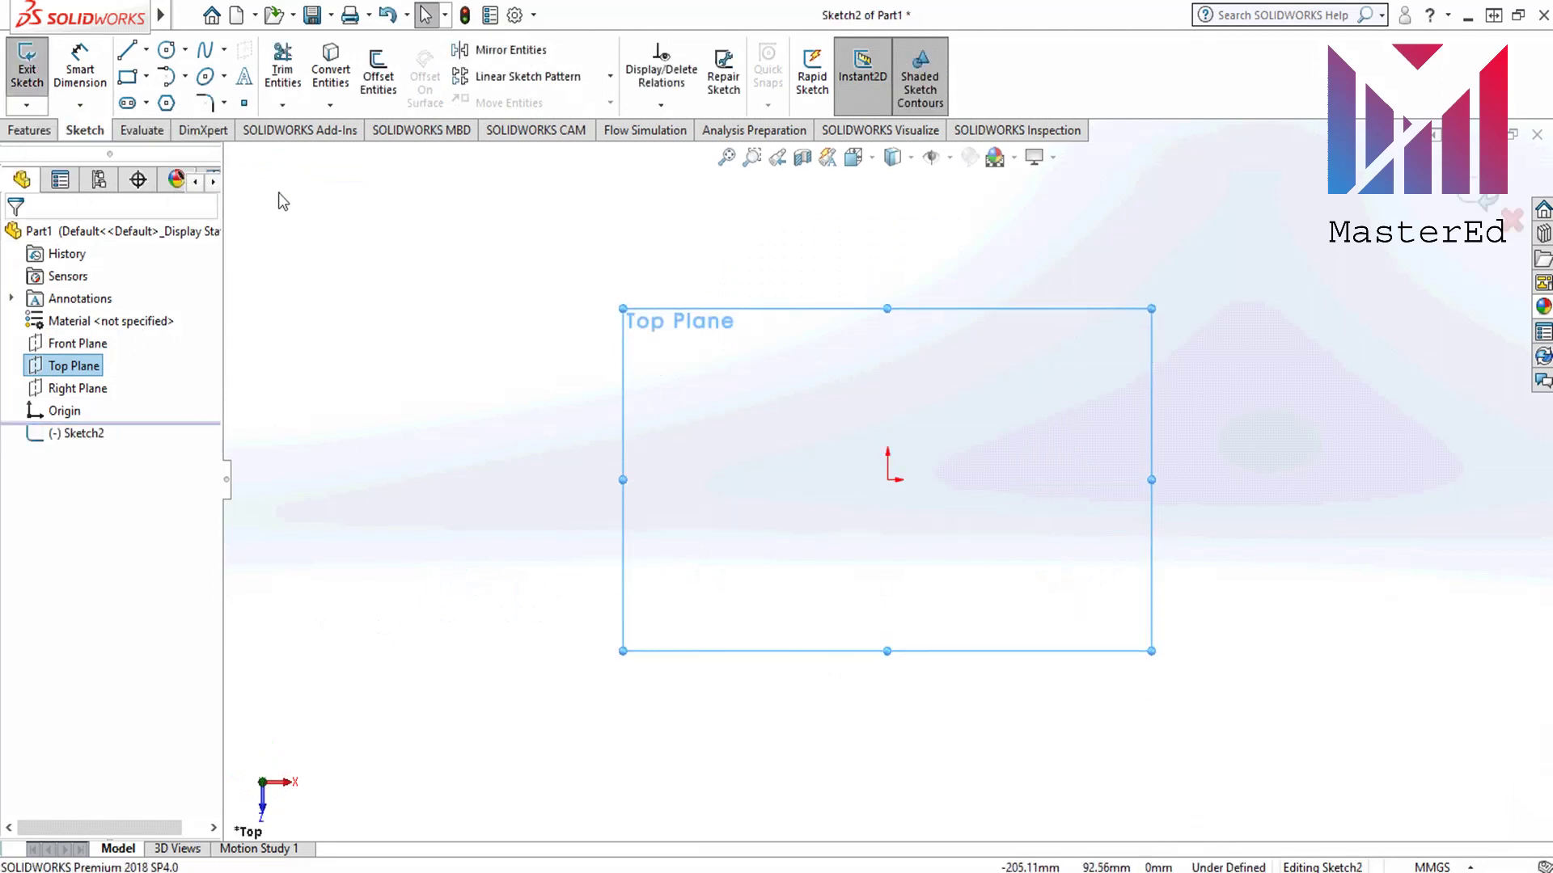
Step: Draw a closed three-line triangle with a horizontal base, left of the origin
{"action": "key", "text": "l"}
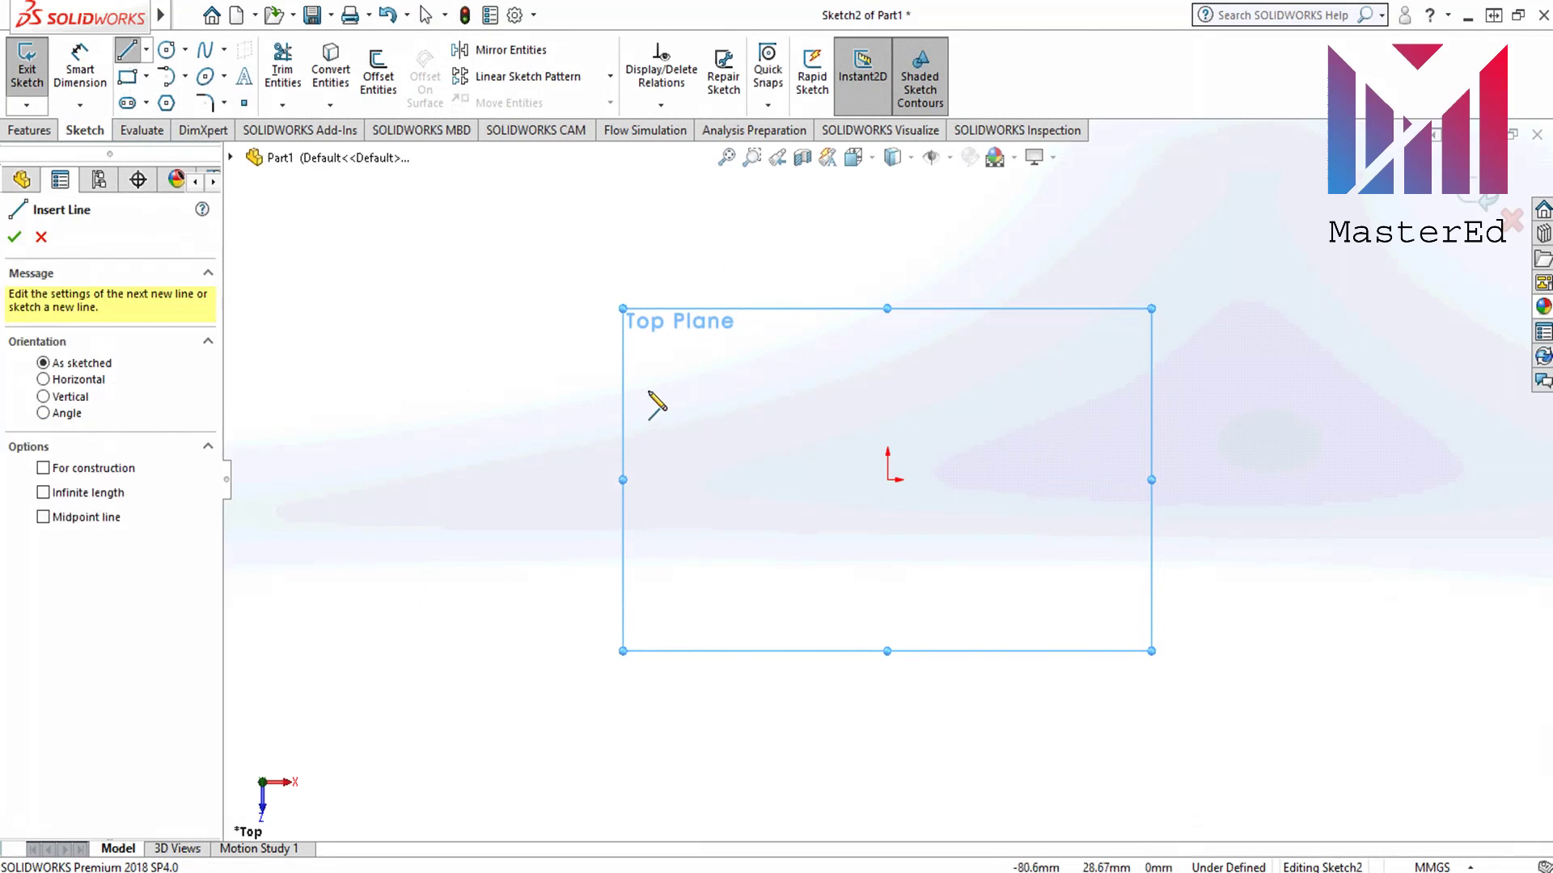
{"action": "left_click", "coordinate": [661, 373]}
{"action": "left_click", "coordinate": [538, 524]}
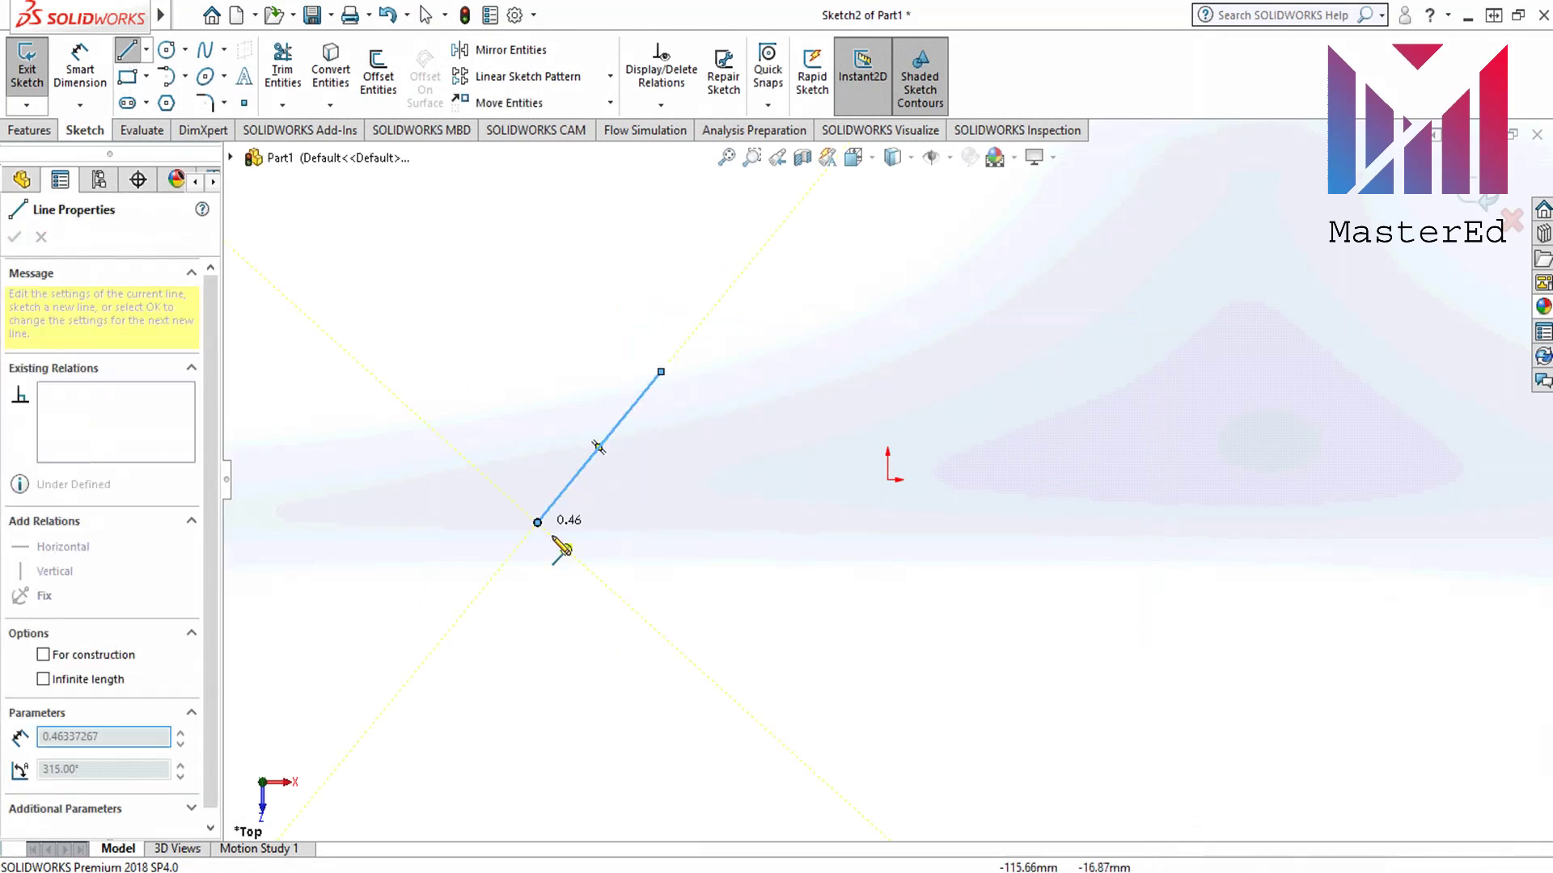
{"action": "left_click", "coordinate": [782, 524]}
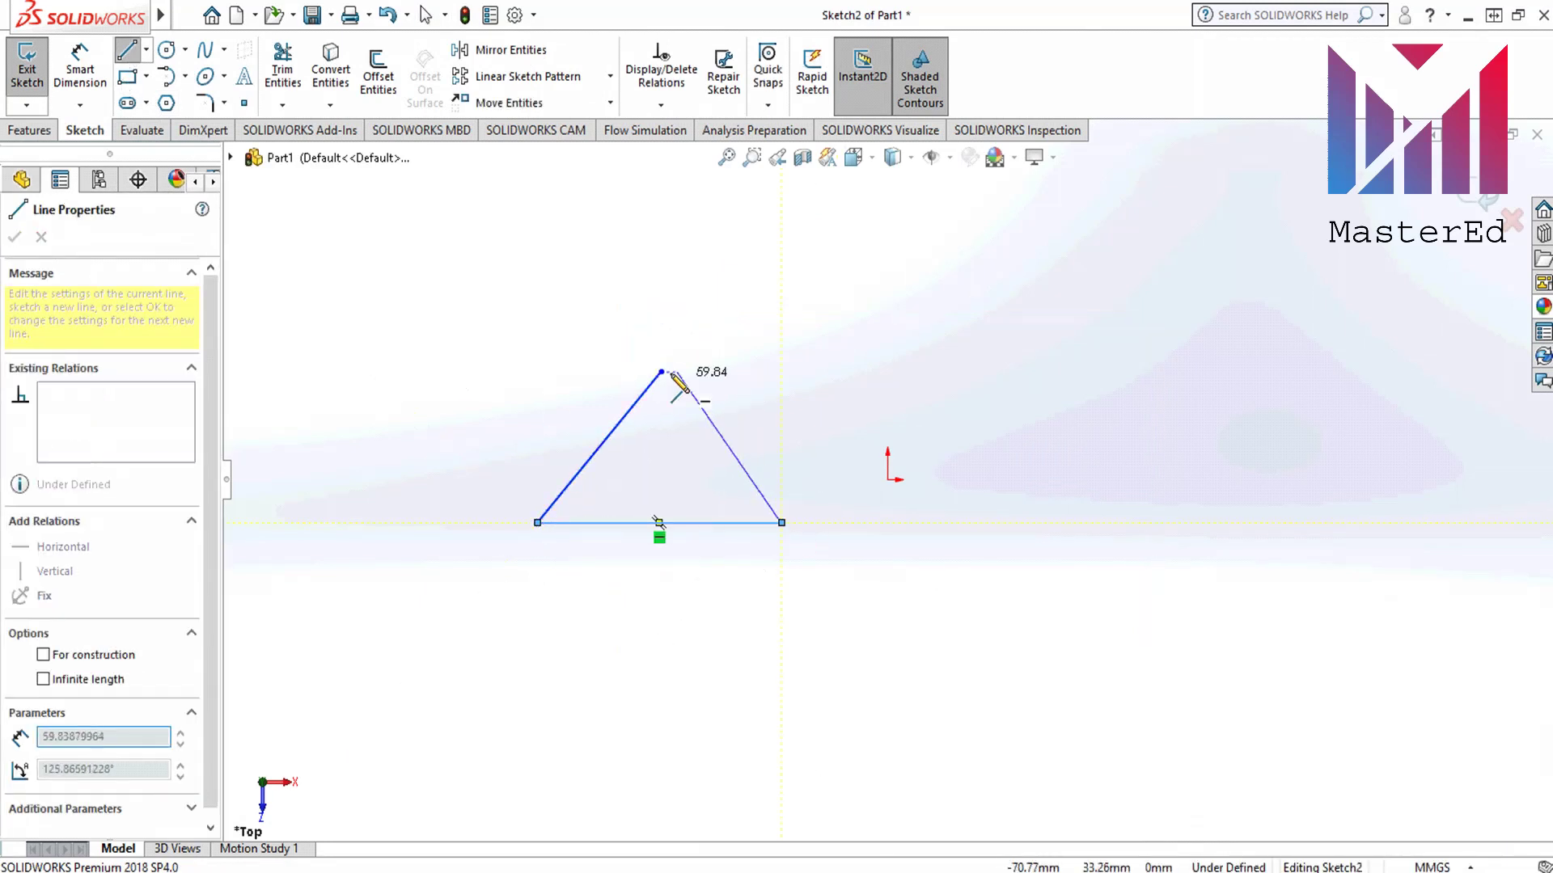
{"action": "left_click", "coordinate": [661, 372]}
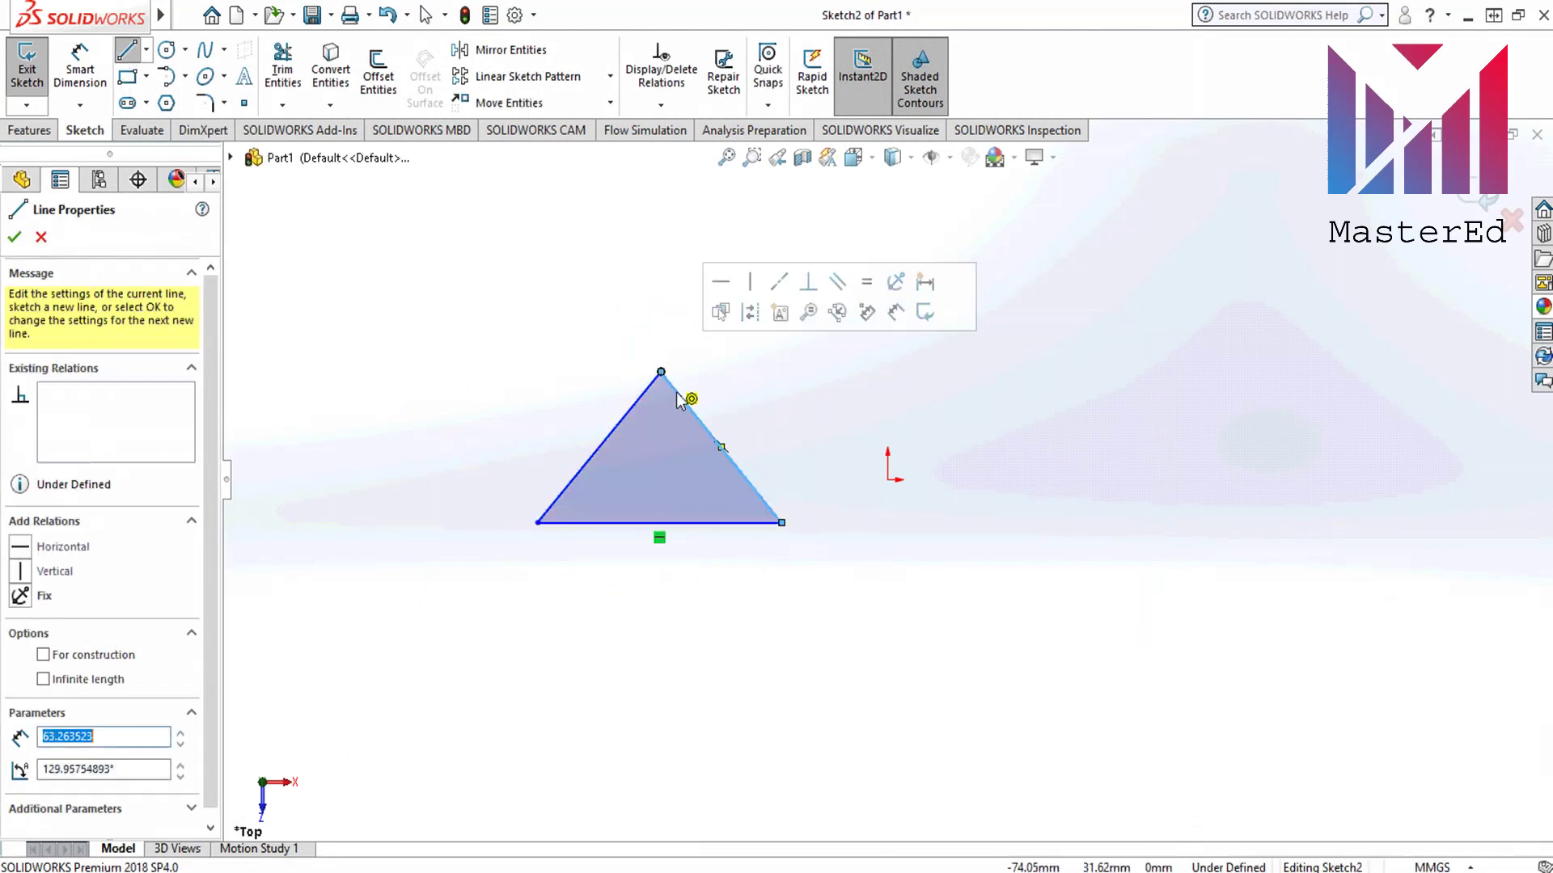
{"action": "left_click", "coordinate": [15, 237]}
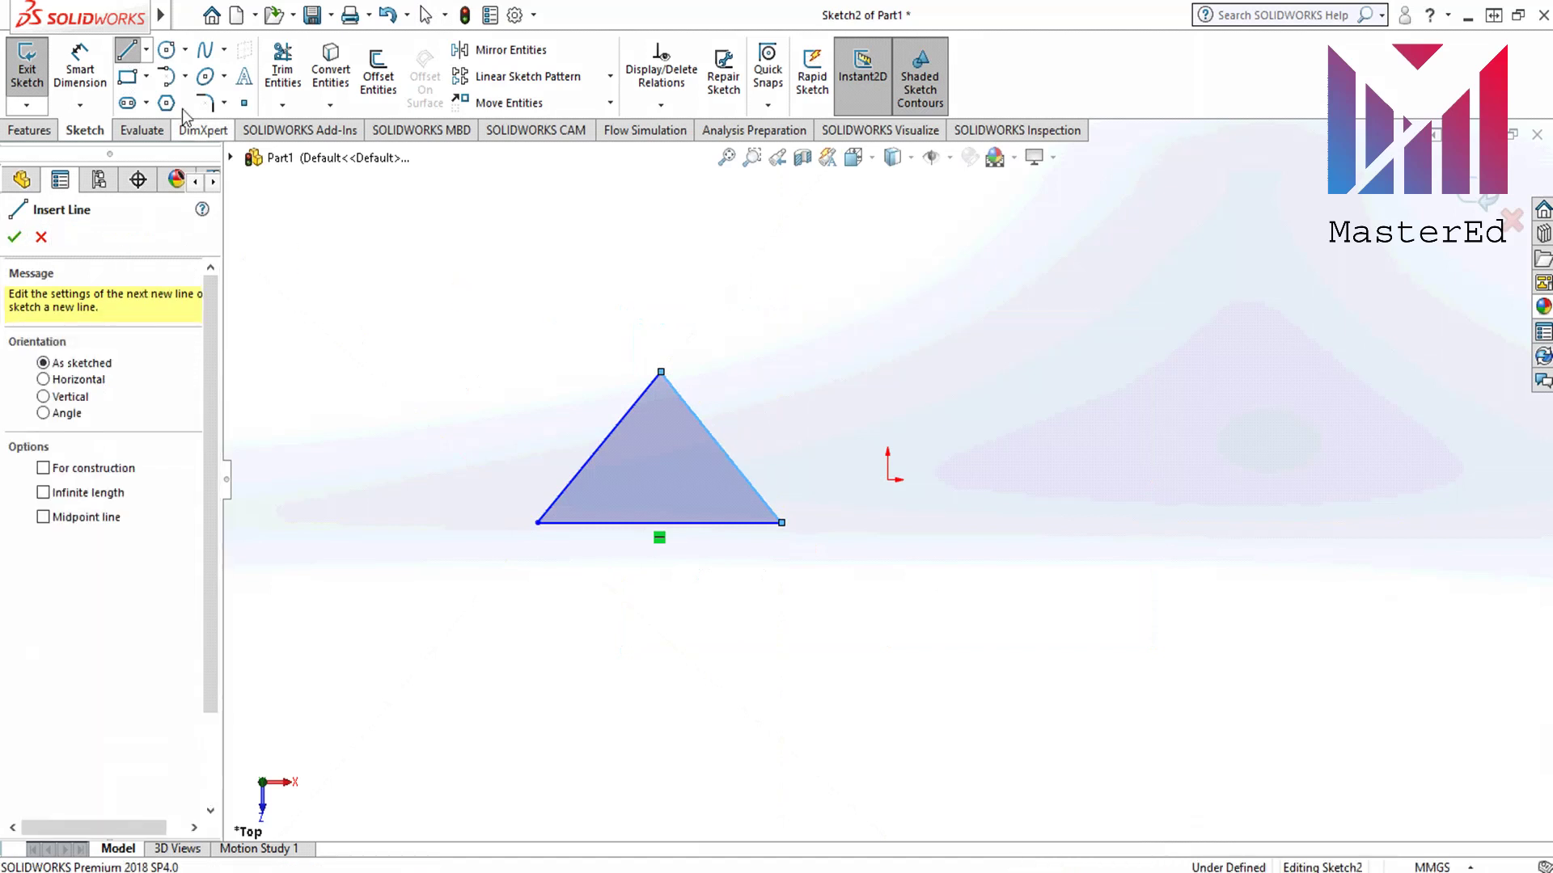
{"action": "left_click", "coordinate": [14, 237]}
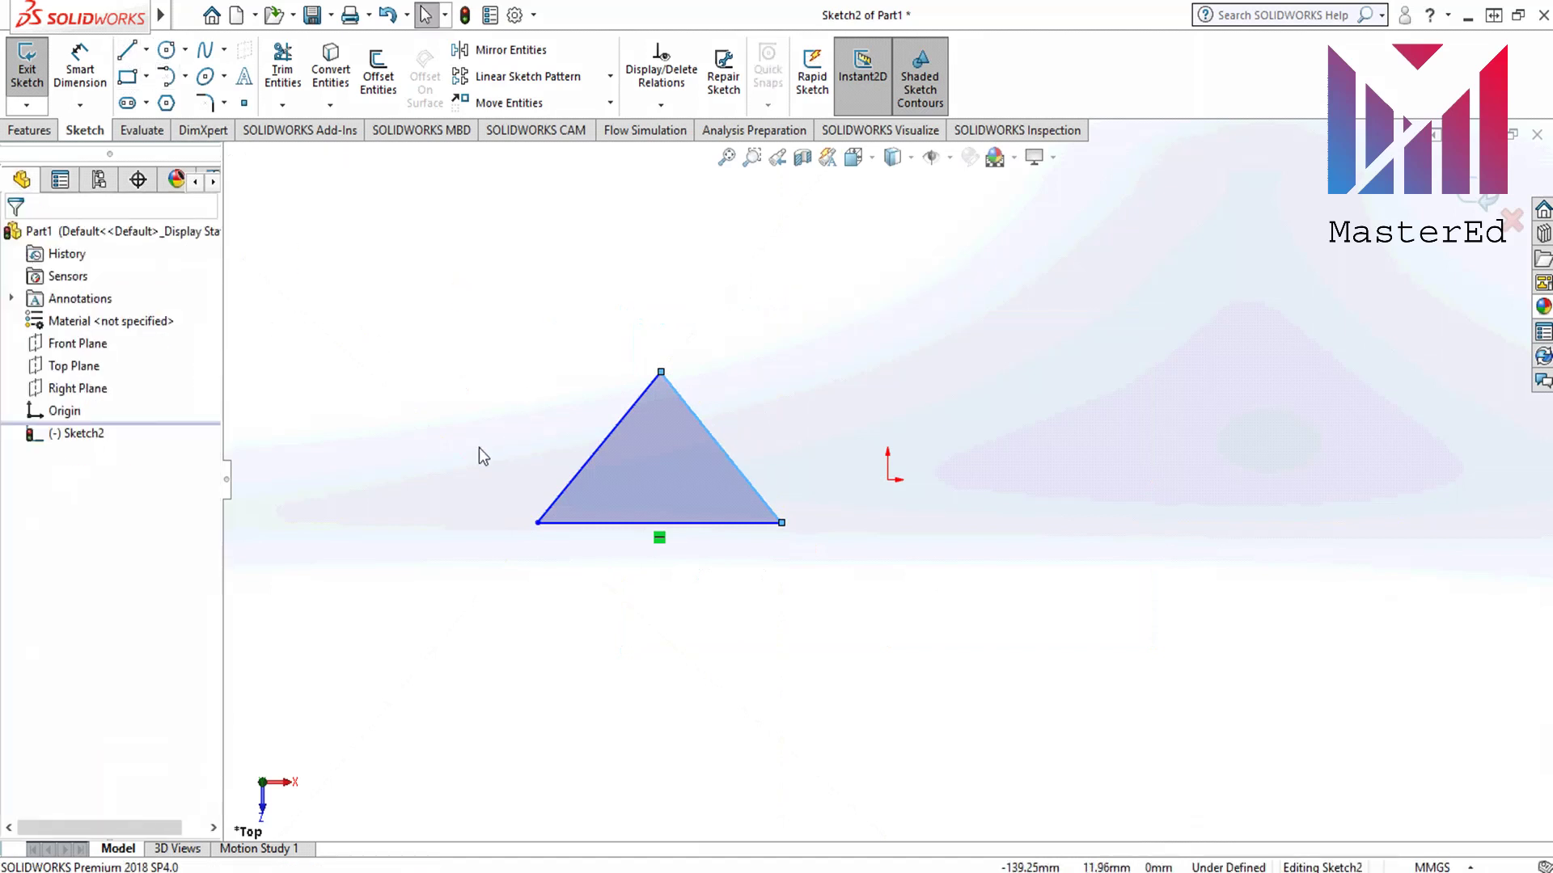
{"action": "left_click", "coordinate": [496, 469]}
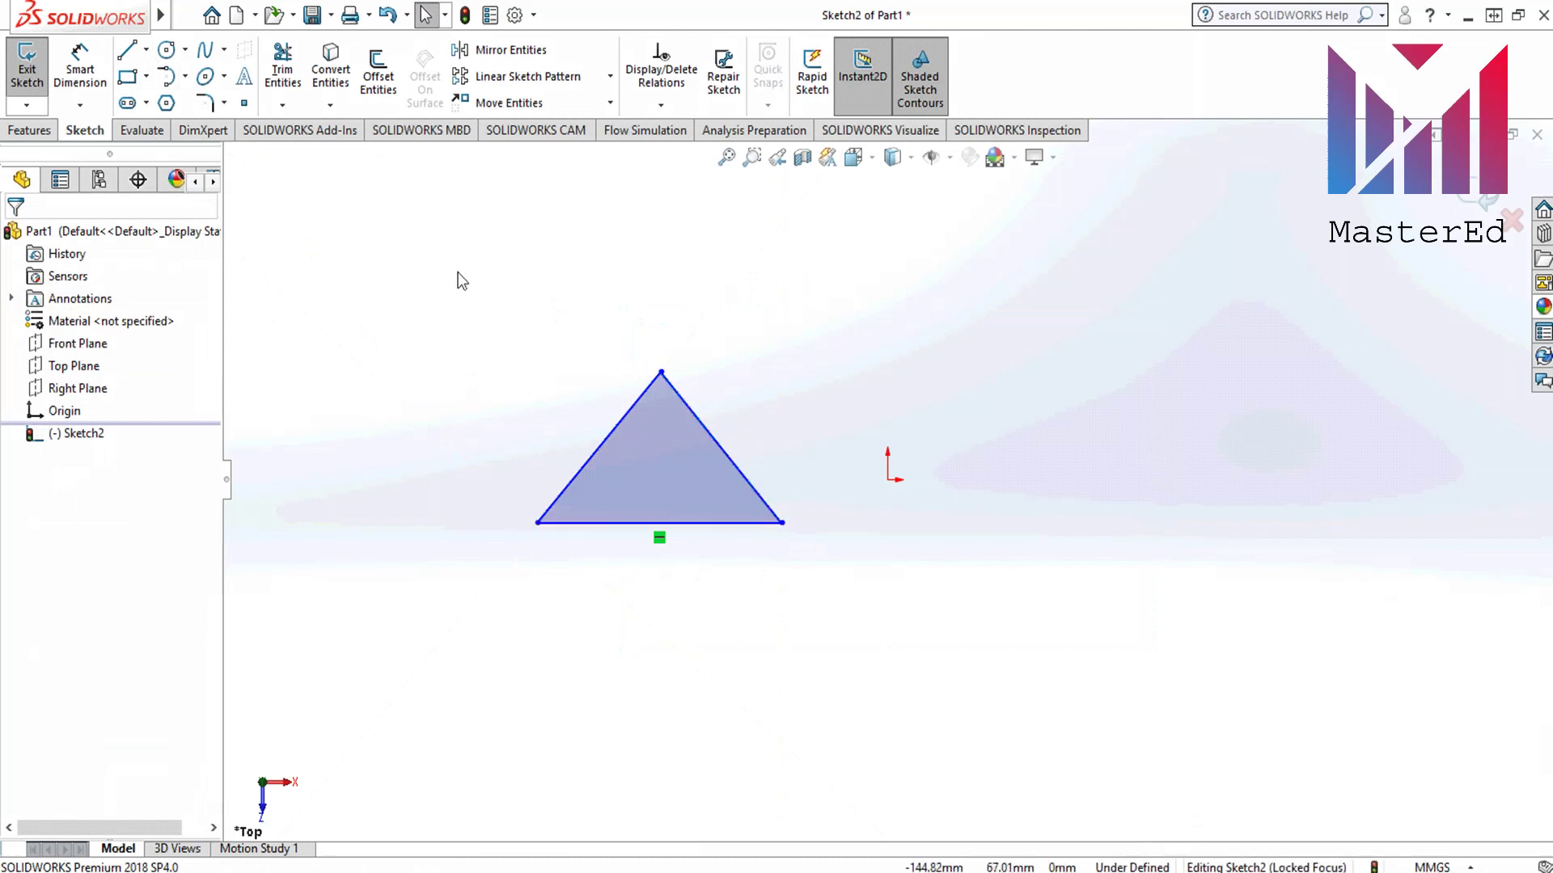
Step: Apply an Equal relation to the triangle's left side, right side and base
{"action": "left_click", "coordinate": [599, 447]}
{"action": "left_click", "coordinate": [733, 462], "text": "ctrl"}
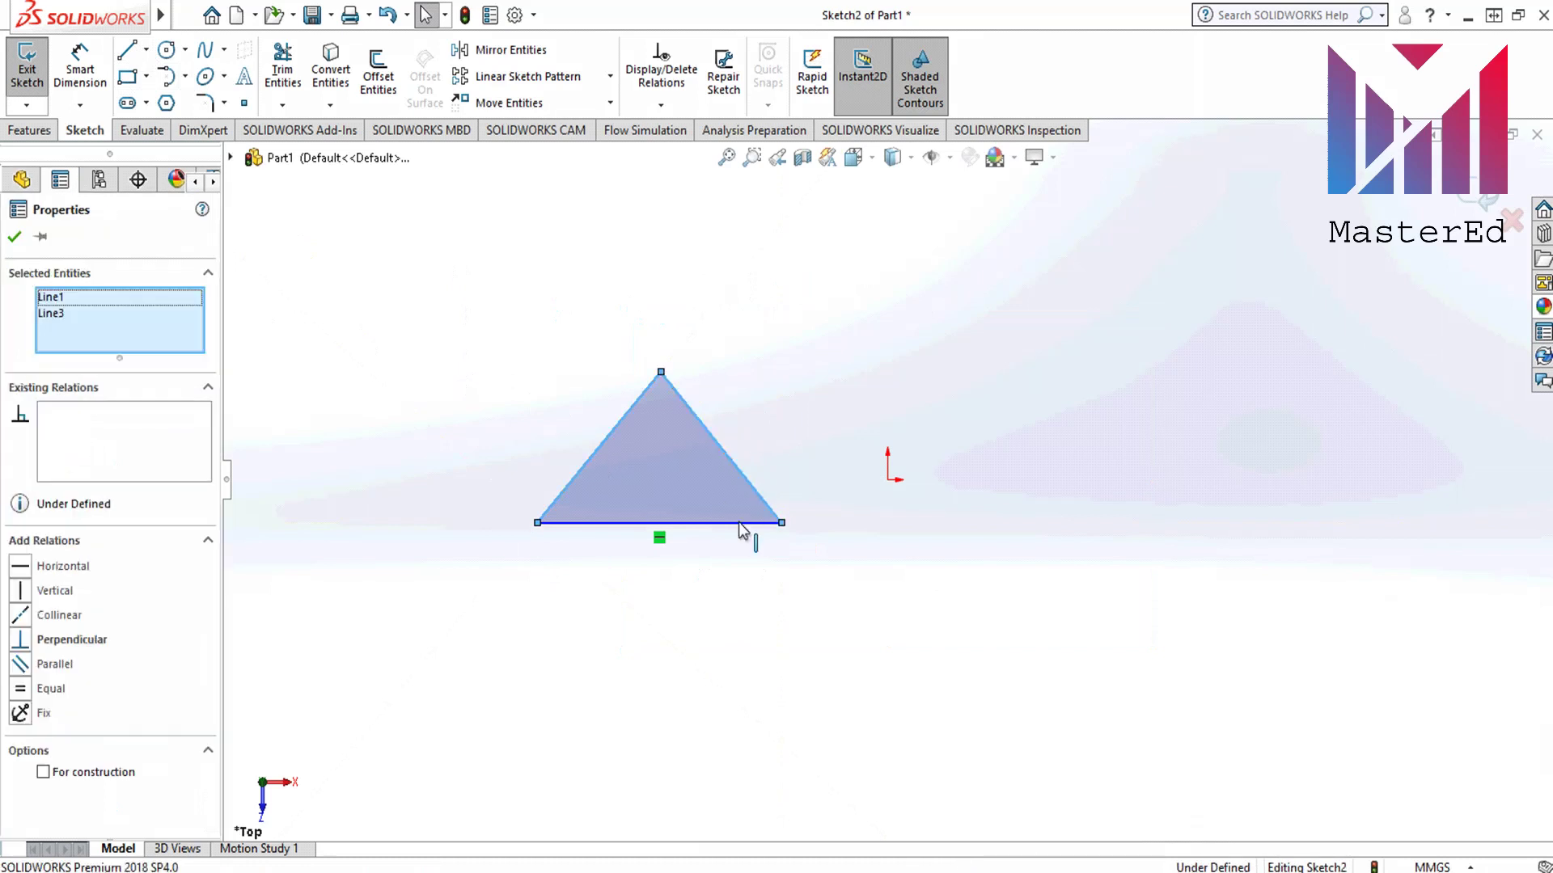
{"action": "left_click", "coordinate": [709, 524], "text": "ctrl"}
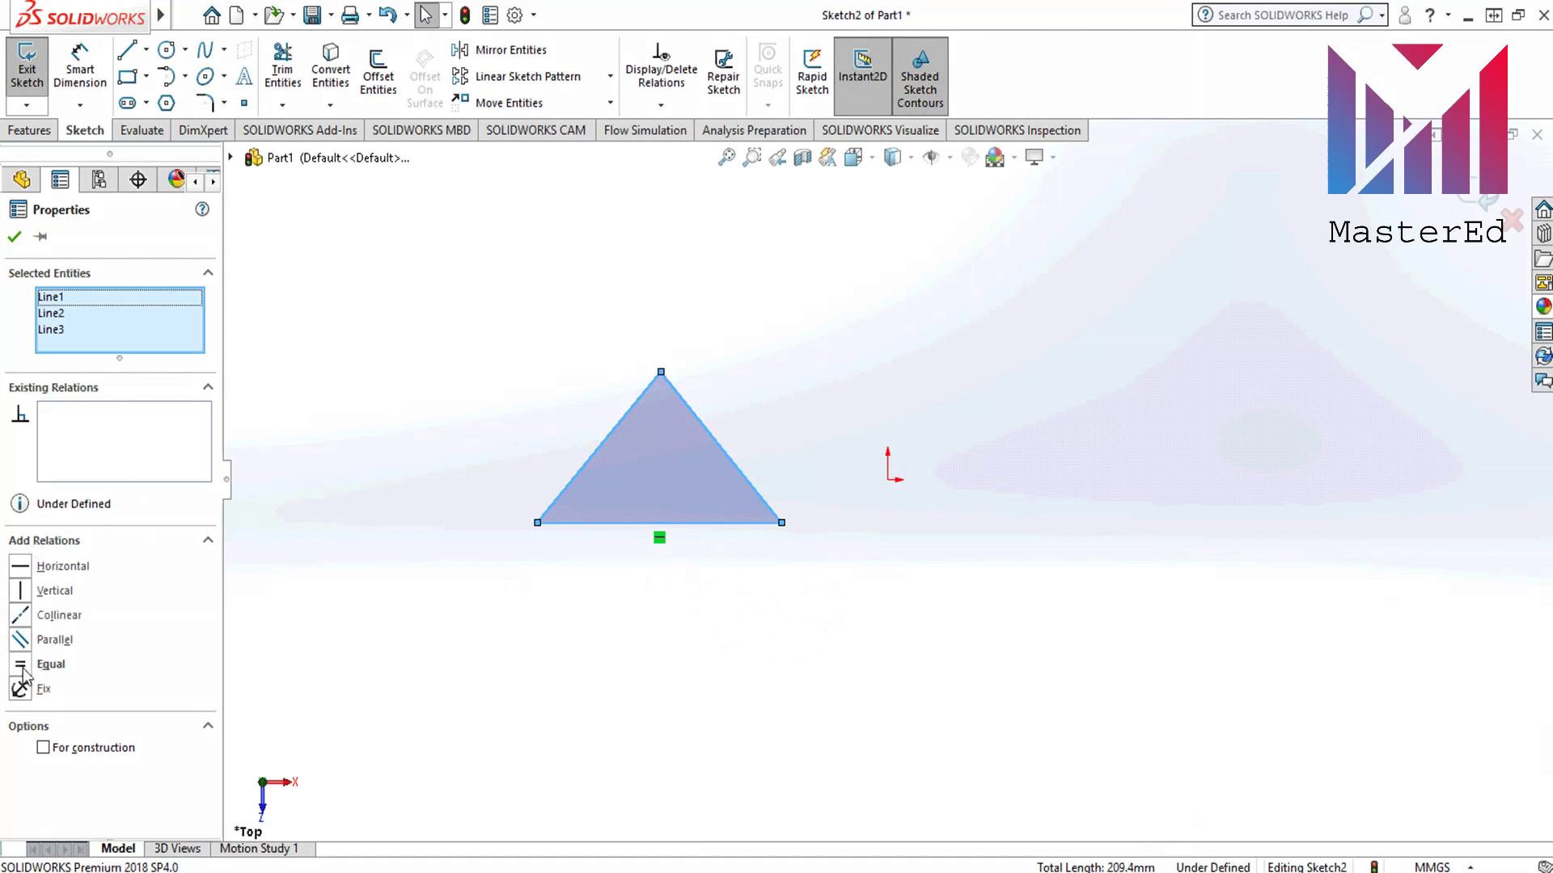
{"action": "left_click", "coordinate": [22, 666]}
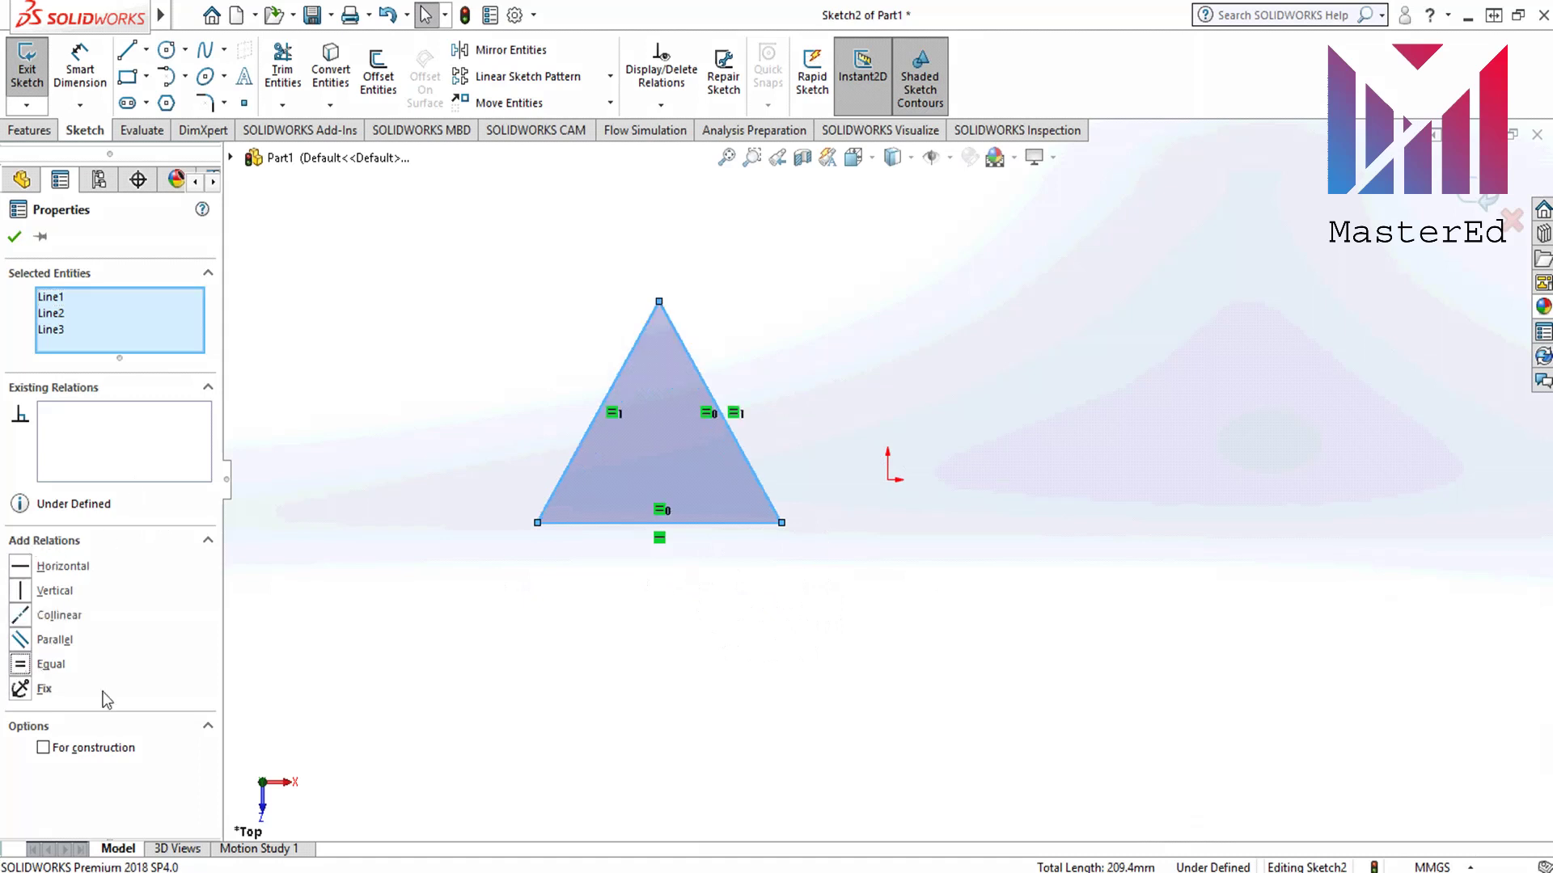
{"action": "left_click", "coordinate": [14, 236]}
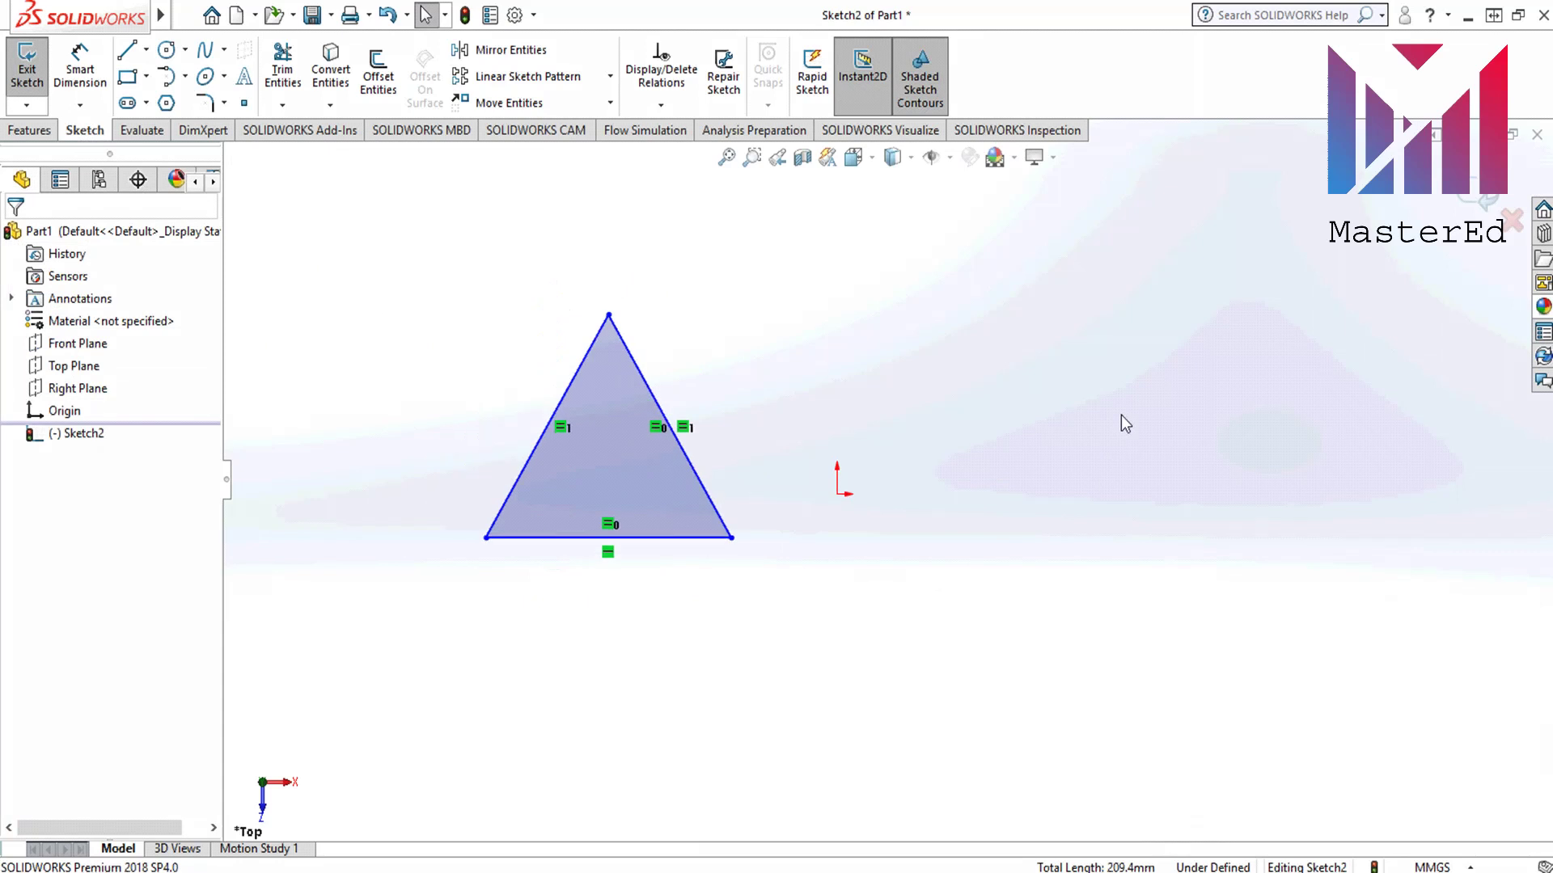
Step: Draw a 3-sided polygon with an inscribed construction circle to the right of the first triangle
{"action": "left_click", "coordinate": [166, 102]}
{"action": "left_click", "coordinate": [125, 348]}
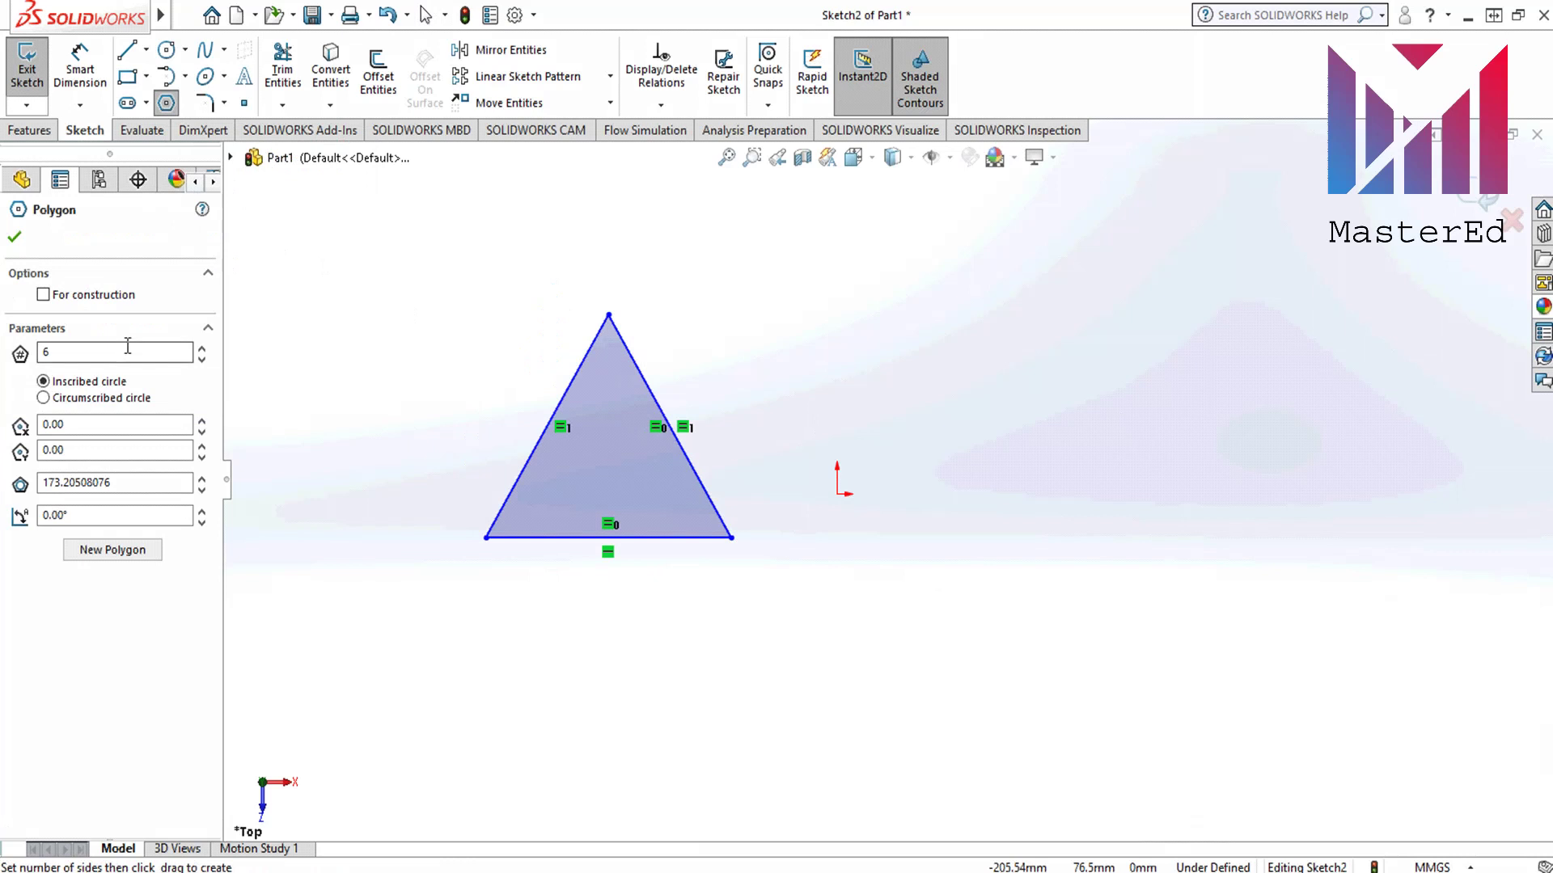
{"action": "left_click_drag", "start_coordinate": [57, 356], "coordinate": [41, 373]}
{"action": "type", "text": "3"}
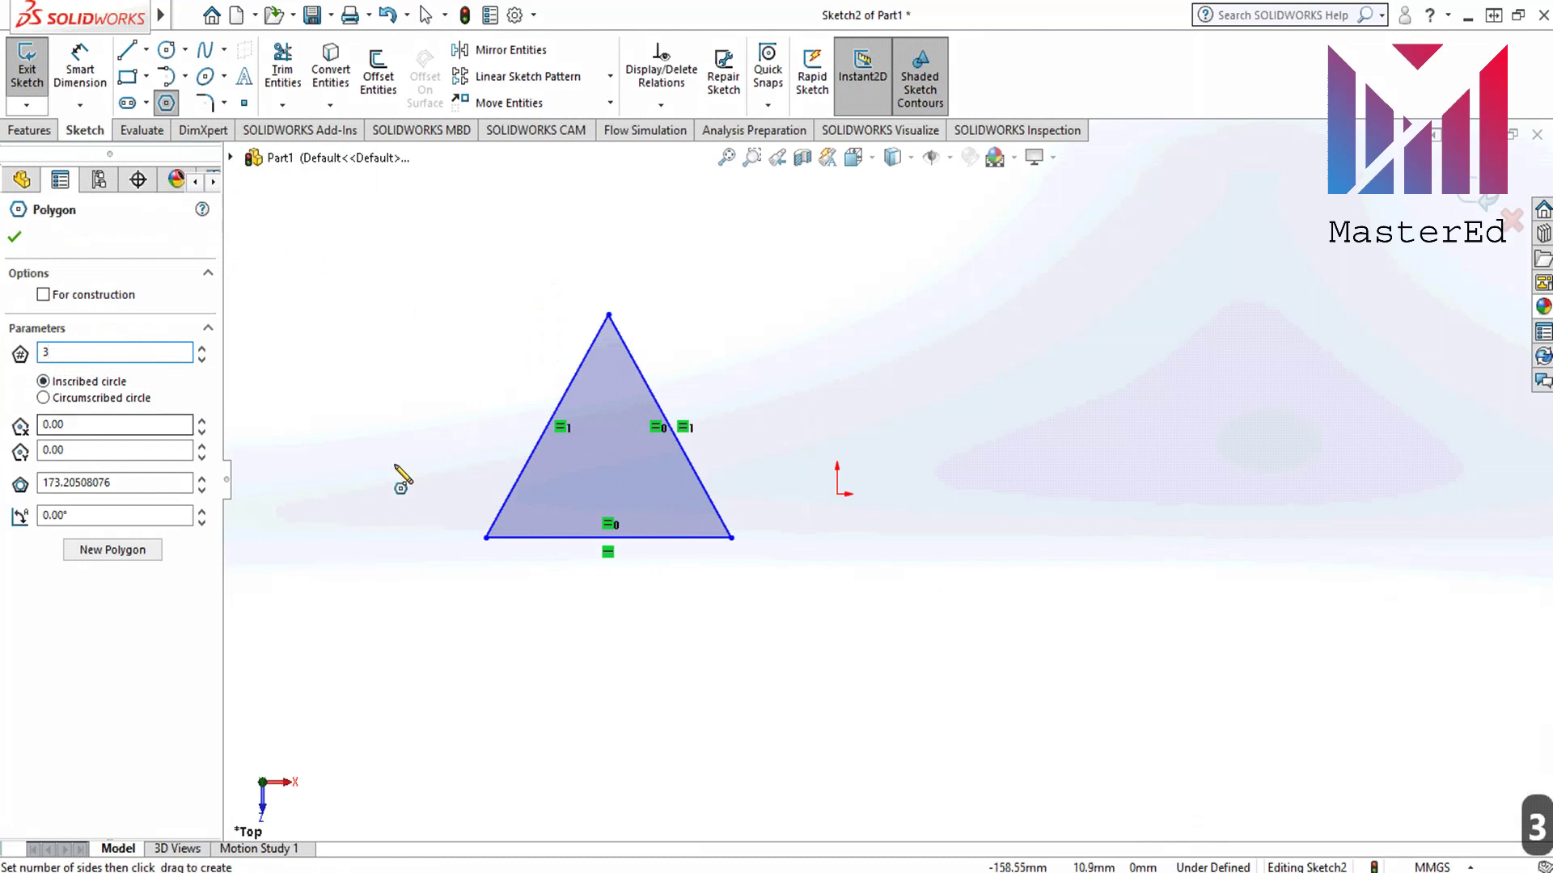
{"action": "left_click_drag", "start_coordinate": [858, 537], "coordinate": [858, 390]}
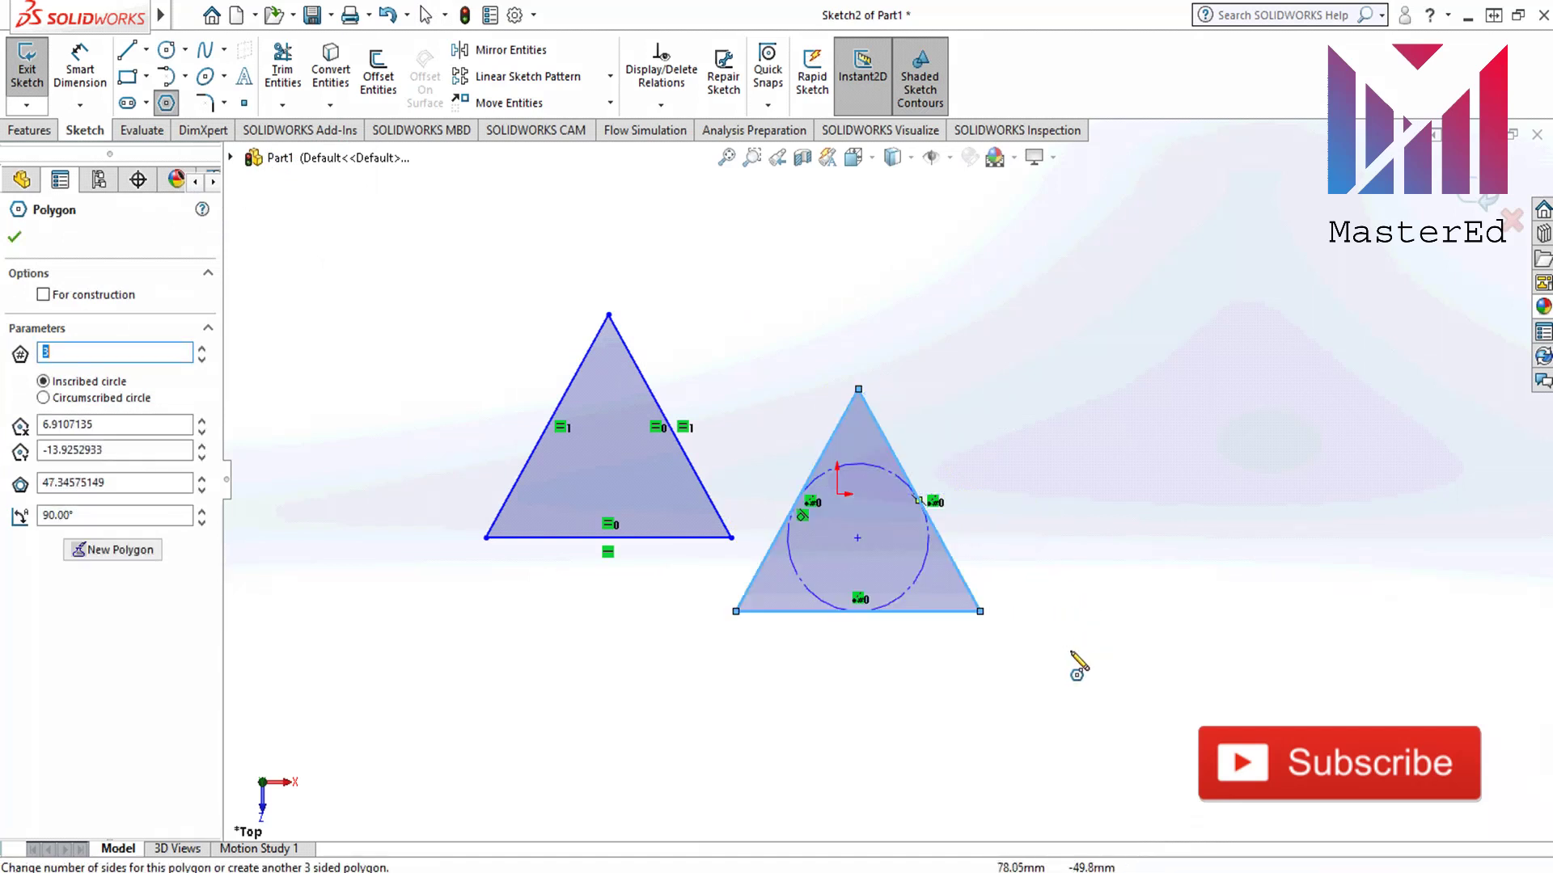
{"action": "left_click", "coordinate": [14, 238]}
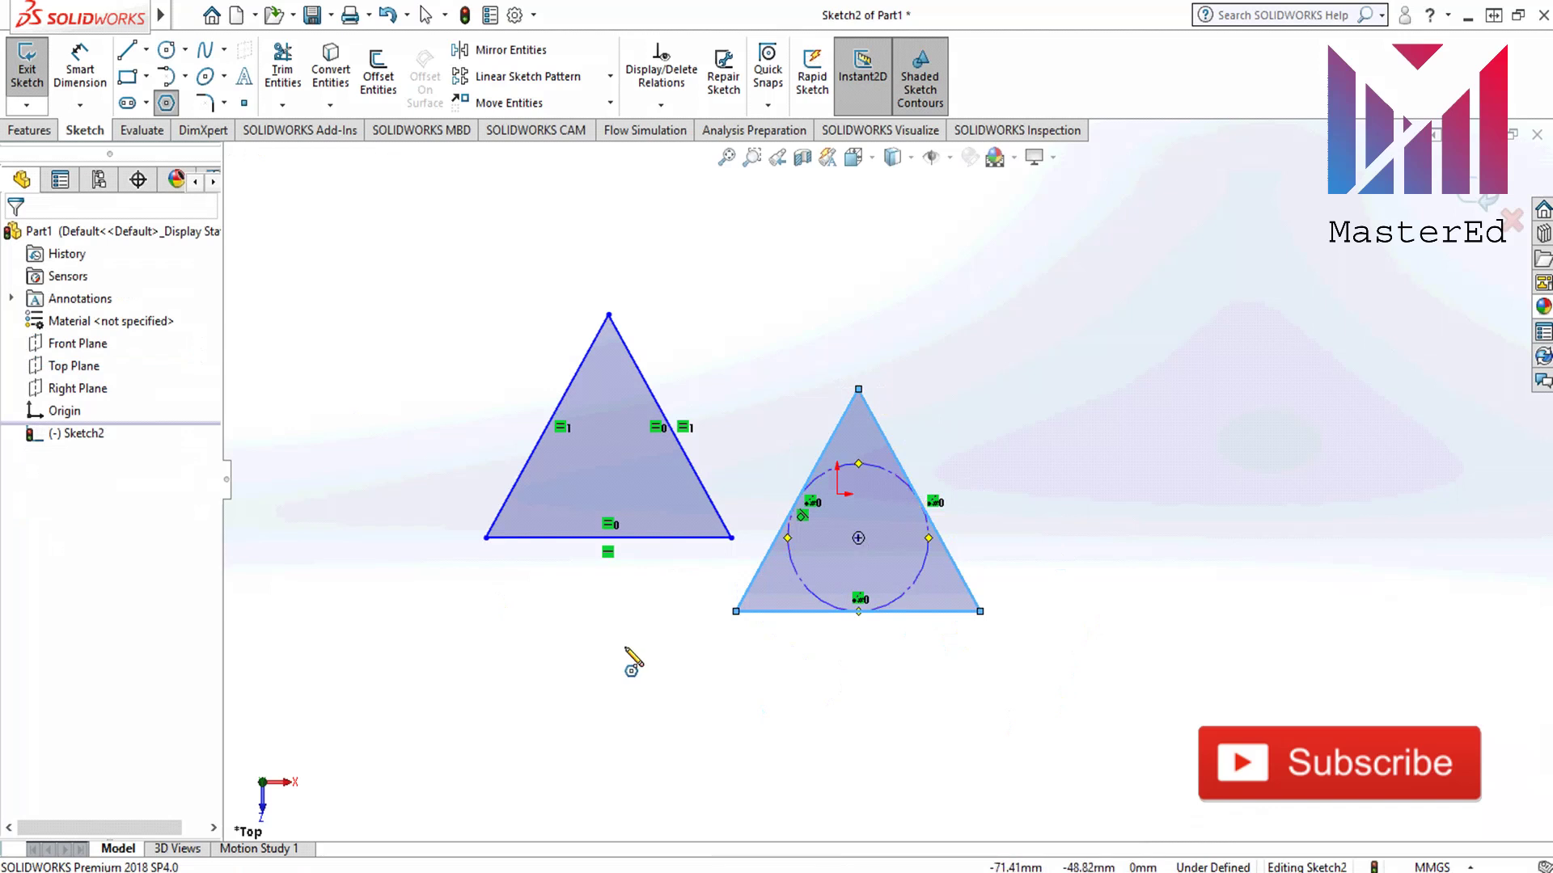
{"action": "left_click", "coordinate": [165, 102]}
Step: Extrude both triangles 100 mm into prisms, then undo the extrusion and sketch
{"action": "left_click", "coordinate": [26, 71]}
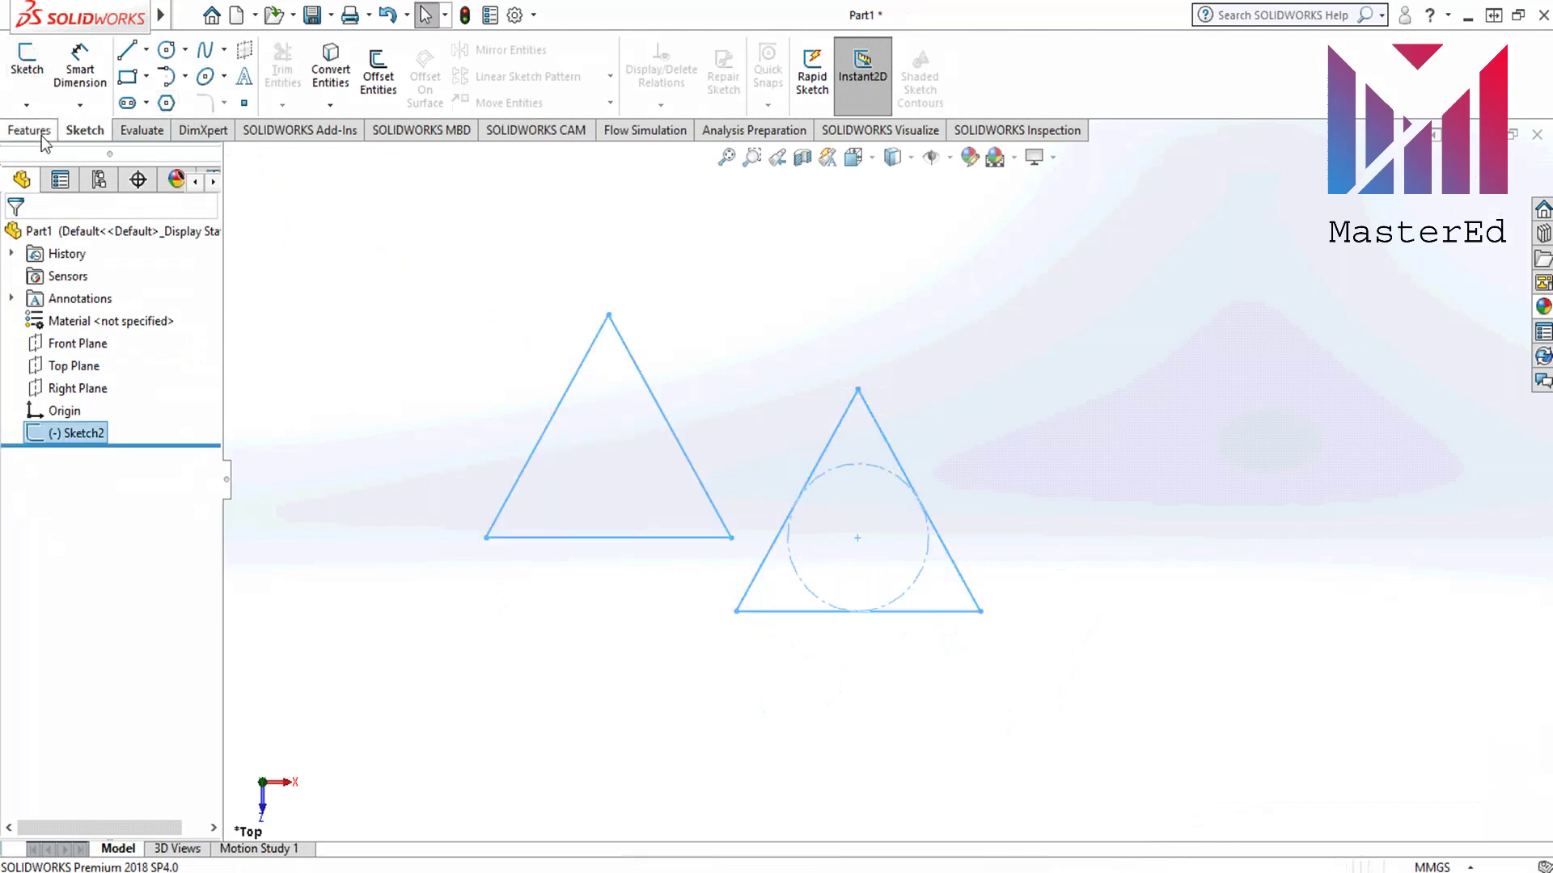
{"action": "left_click", "coordinate": [30, 131]}
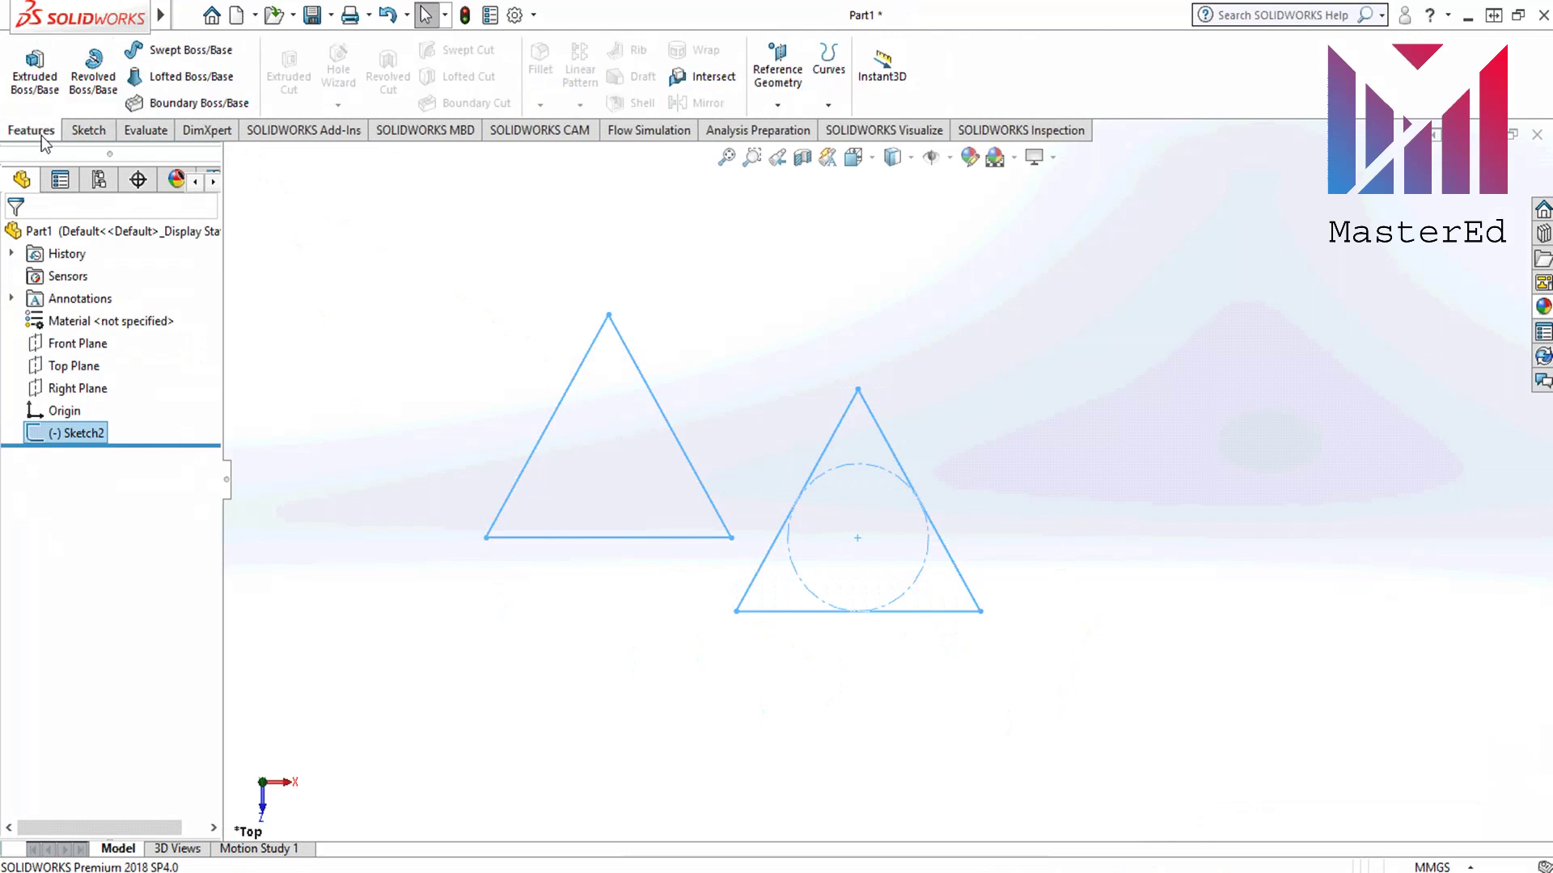
{"action": "left_click", "coordinate": [36, 77]}
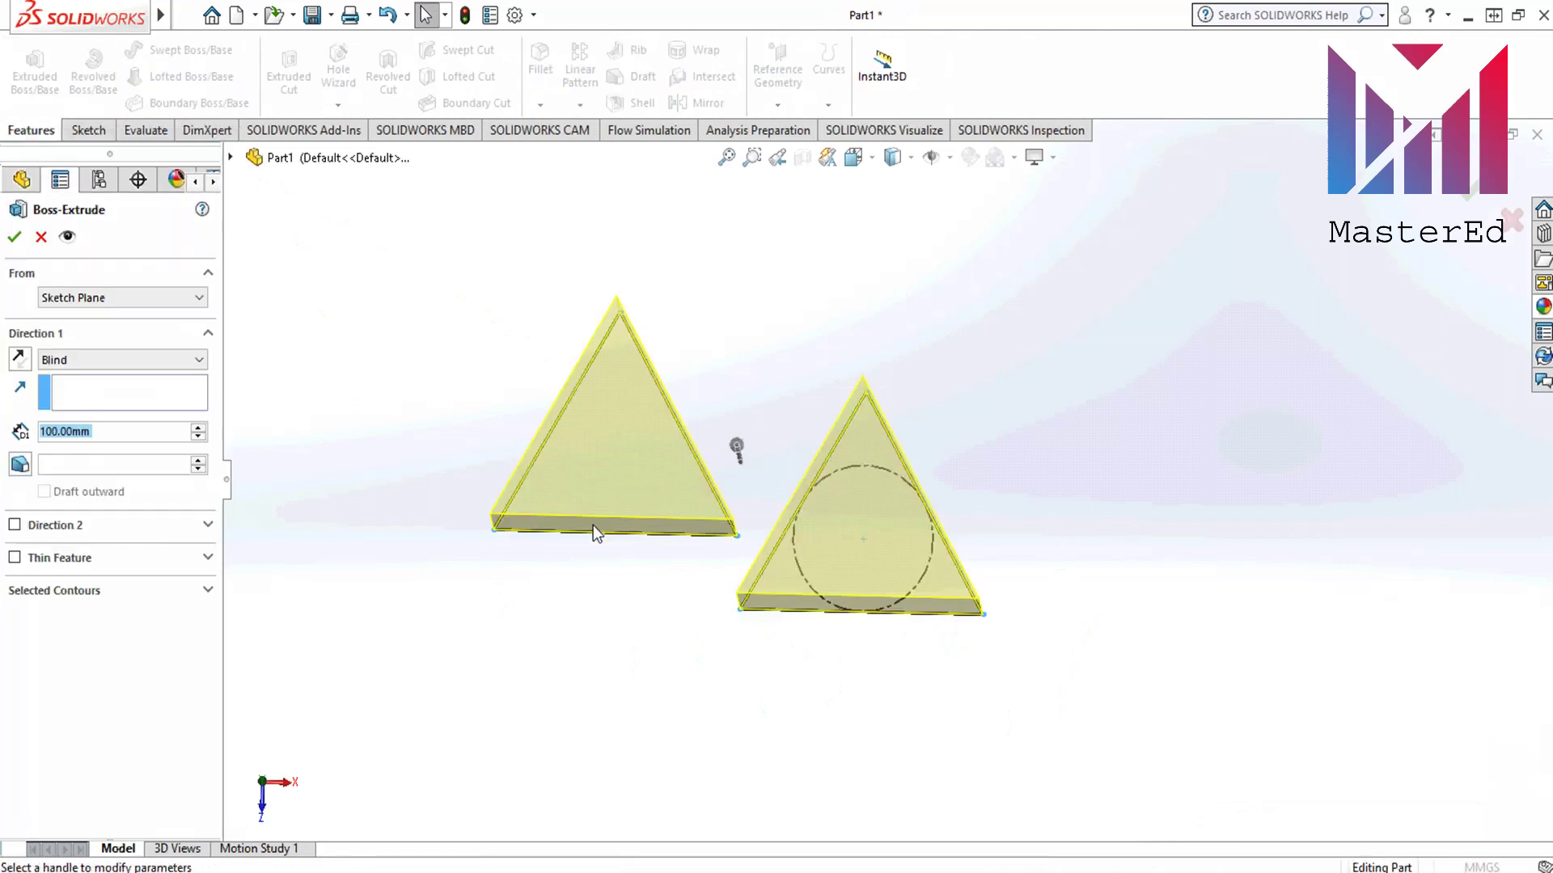
{"action": "left_click", "coordinate": [98, 431]}
{"action": "left_click_drag", "start_coordinate": [98, 431], "coordinate": [38, 431]}
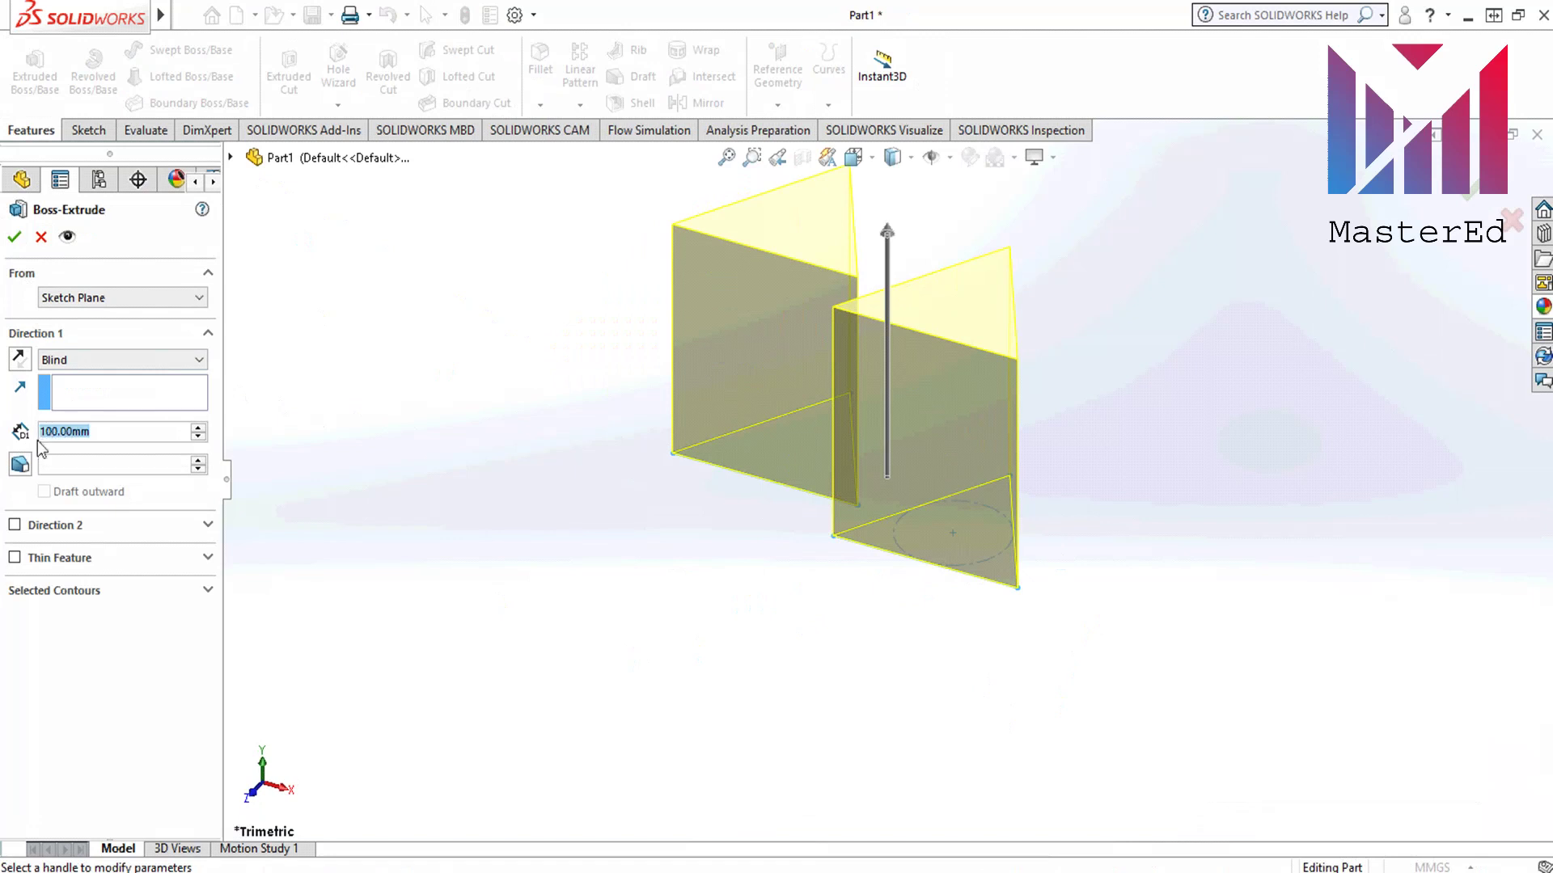
{"action": "left_click", "coordinate": [13, 236]}
{"action": "mouse_move", "coordinate": [943, 291]}
{"action": "middle_mouse_down"}
{"action": "mouse_move", "coordinate": [1009, 294]}
{"action": "mouse_move", "coordinate": [934, 492]}
{"action": "mouse_move", "coordinate": [1064, 444]}
{"action": "mouse_move", "coordinate": [1078, 496]}
{"action": "mouse_move", "coordinate": [1022, 580]}
{"action": "mouse_move", "coordinate": [1006, 653]}
{"action": "mouse_move", "coordinate": [929, 416]}
{"action": "mouse_move", "coordinate": [728, 437]}
{"action": "mouse_move", "coordinate": [669, 419]}
{"action": "mouse_move", "coordinate": [932, 435]}
{"action": "mouse_move", "coordinate": [987, 562]}
{"action": "middle_mouse_up"}
{"action": "key", "text": "ctrl+z"}
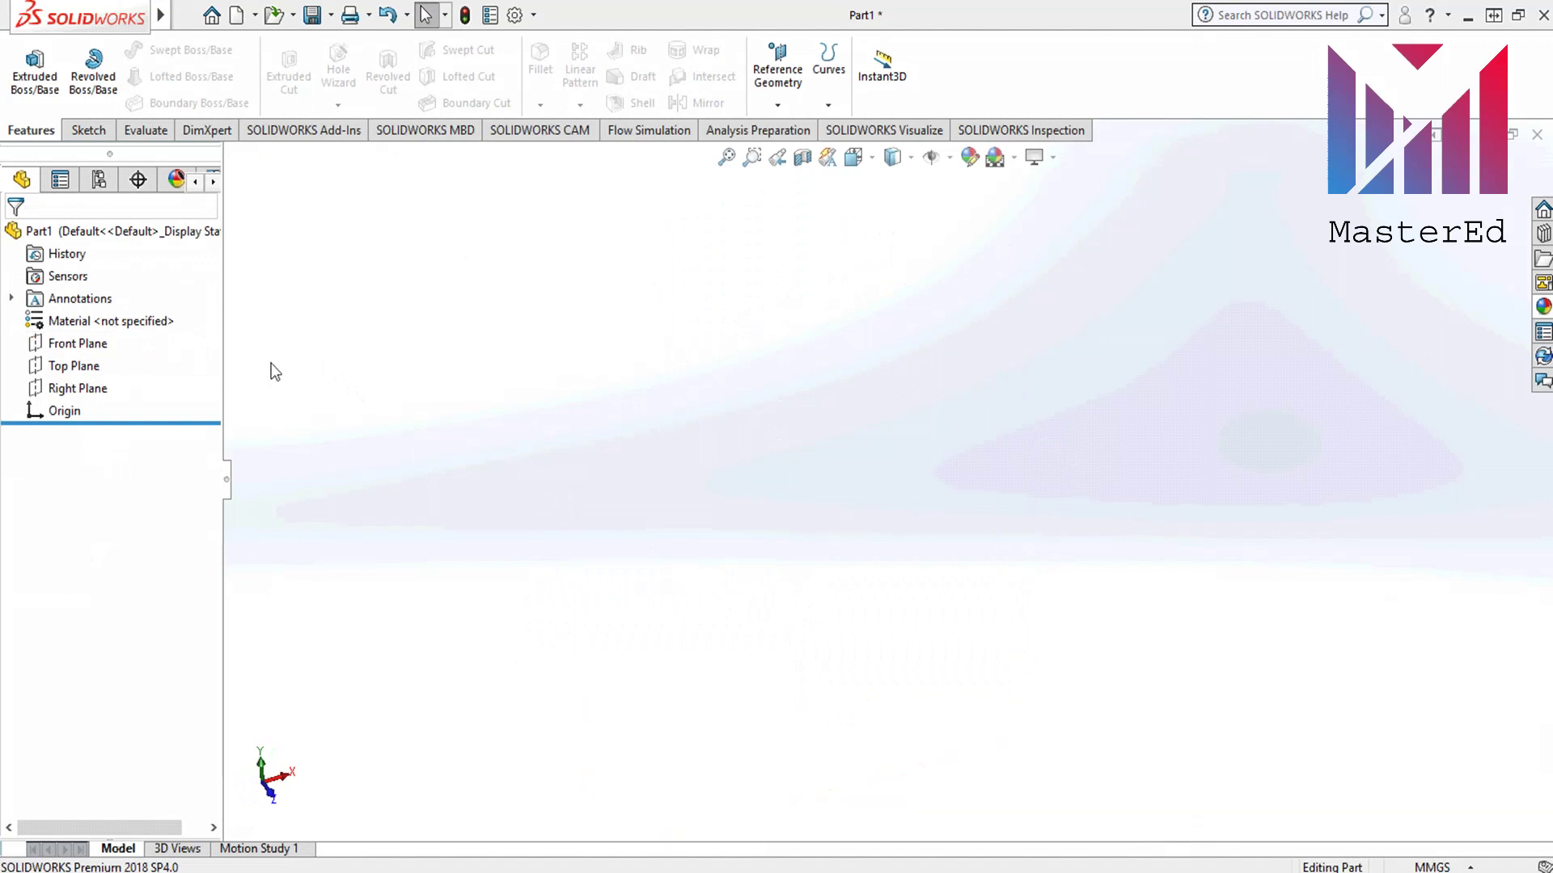
Step: Sketch a right triangle on the Front Plane with its vertical side rising from the origin
{"action": "left_click", "coordinate": [78, 342]}
{"action": "left_click", "coordinate": [85, 132]}
{"action": "left_click", "coordinate": [27, 64]}
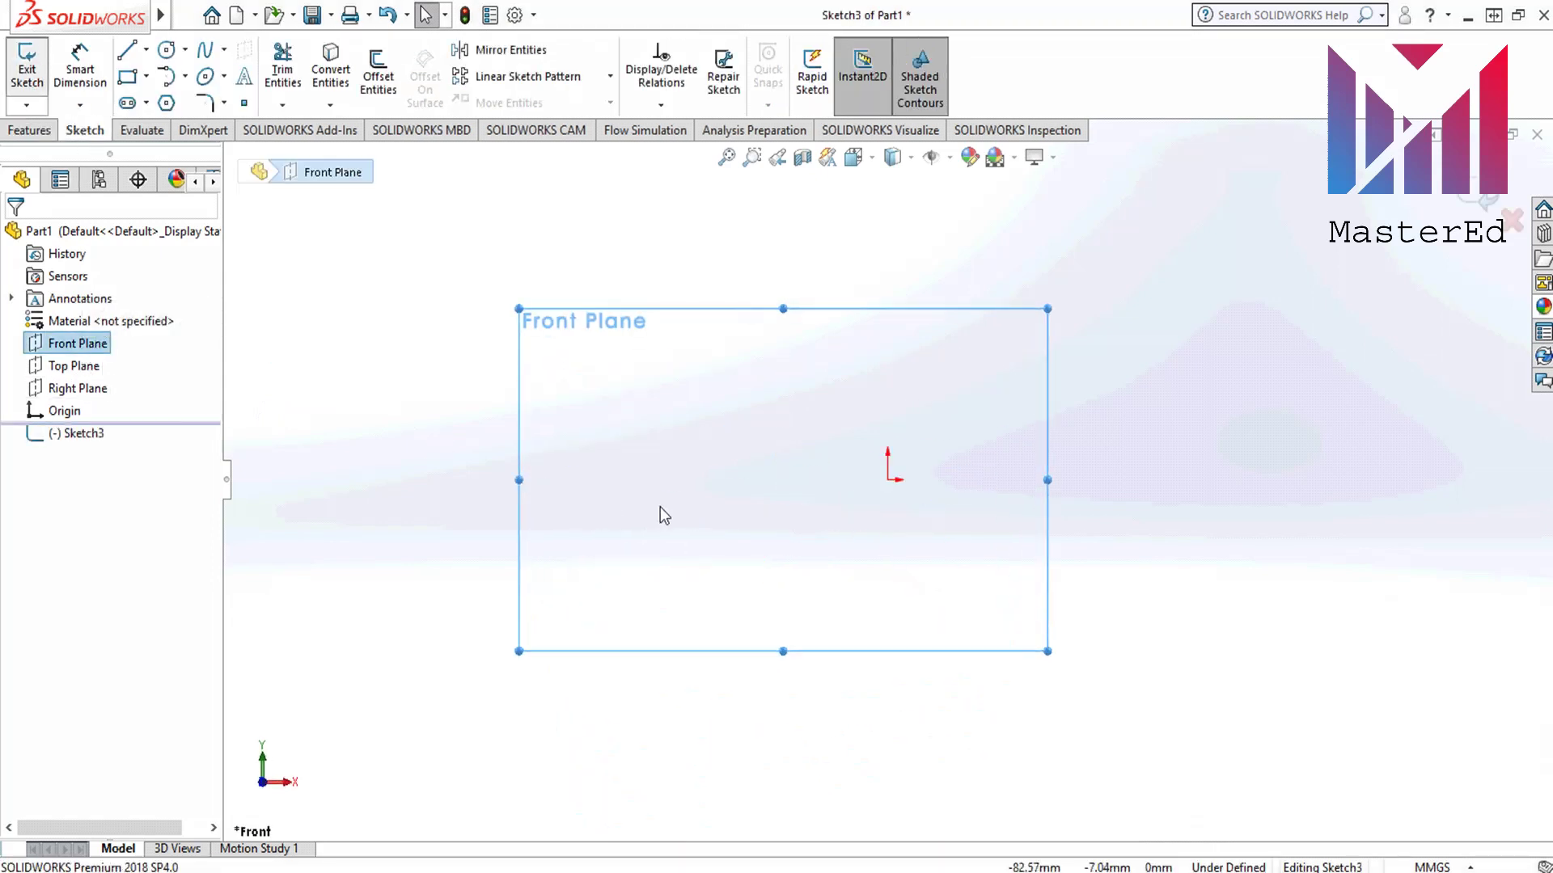
{"action": "left_click", "coordinate": [127, 51]}
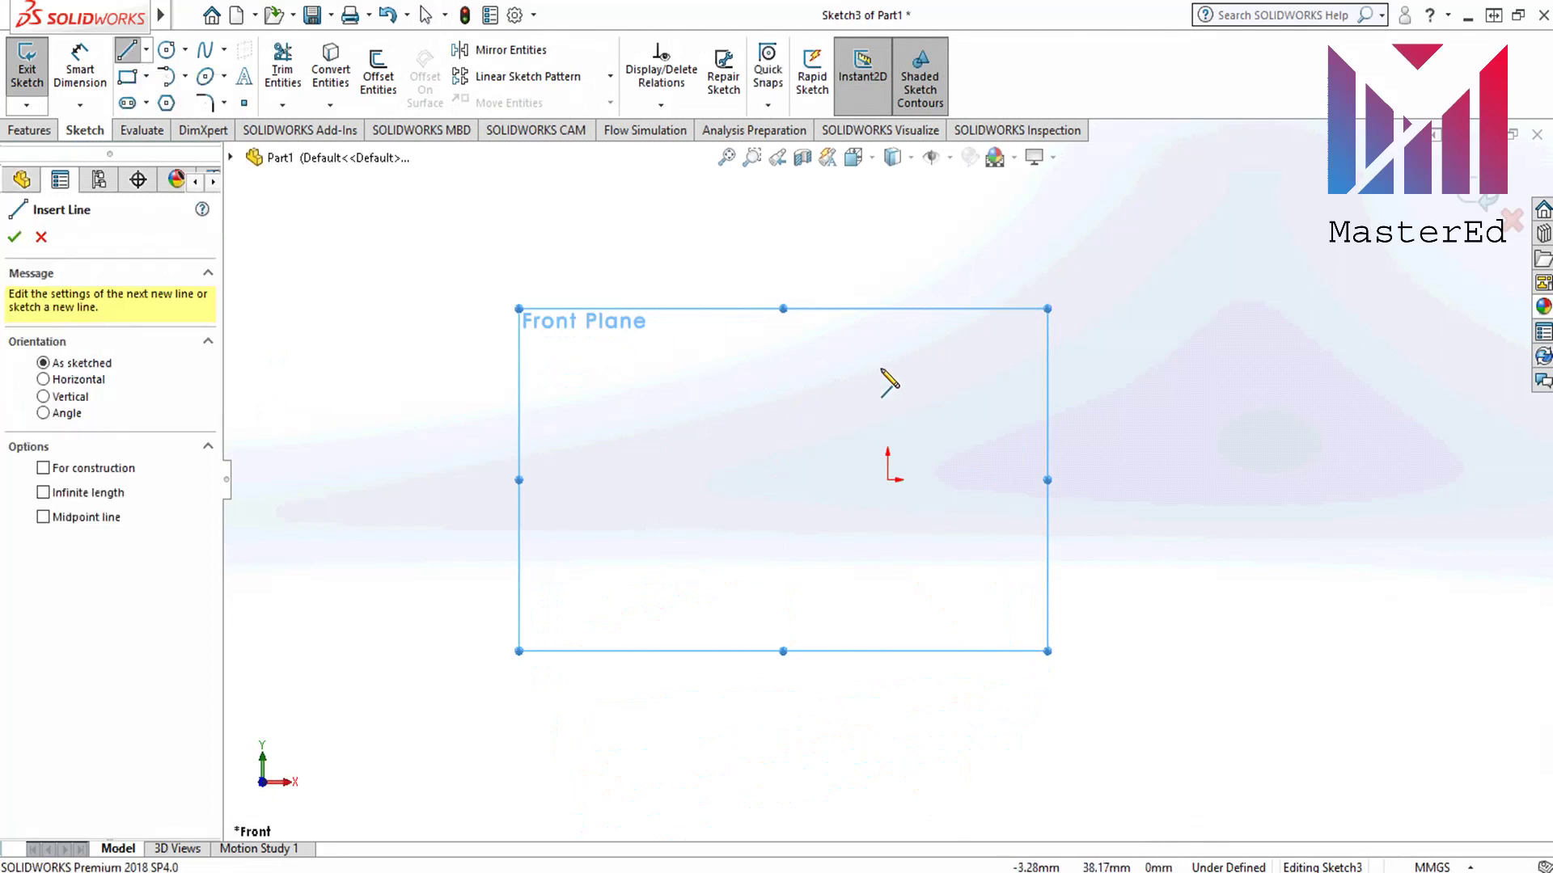
{"action": "left_click", "coordinate": [888, 479]}
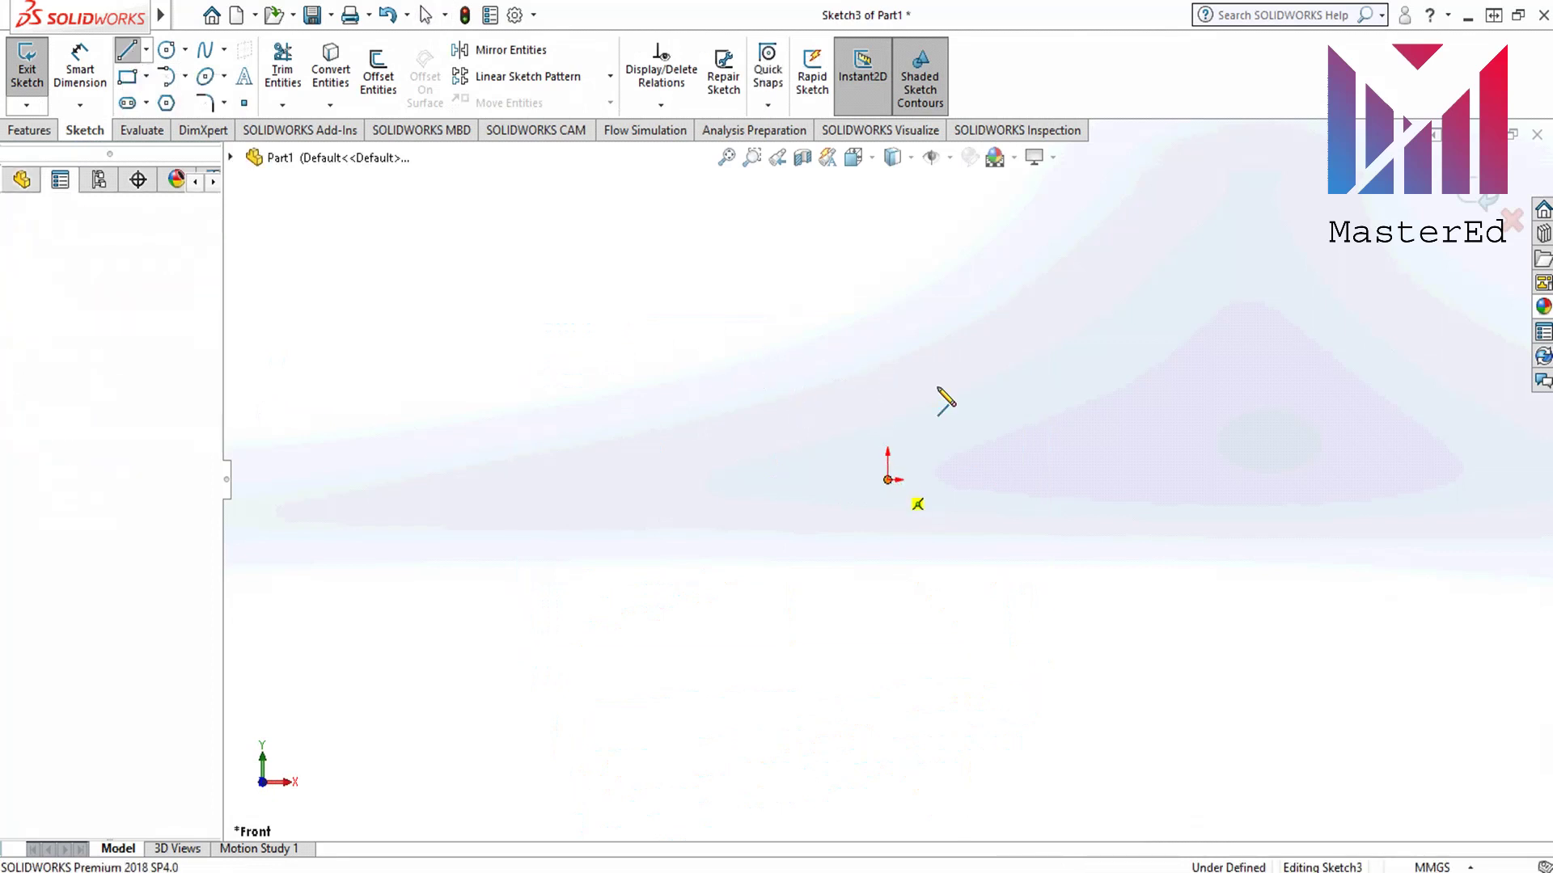
{"action": "left_click", "coordinate": [888, 212]}
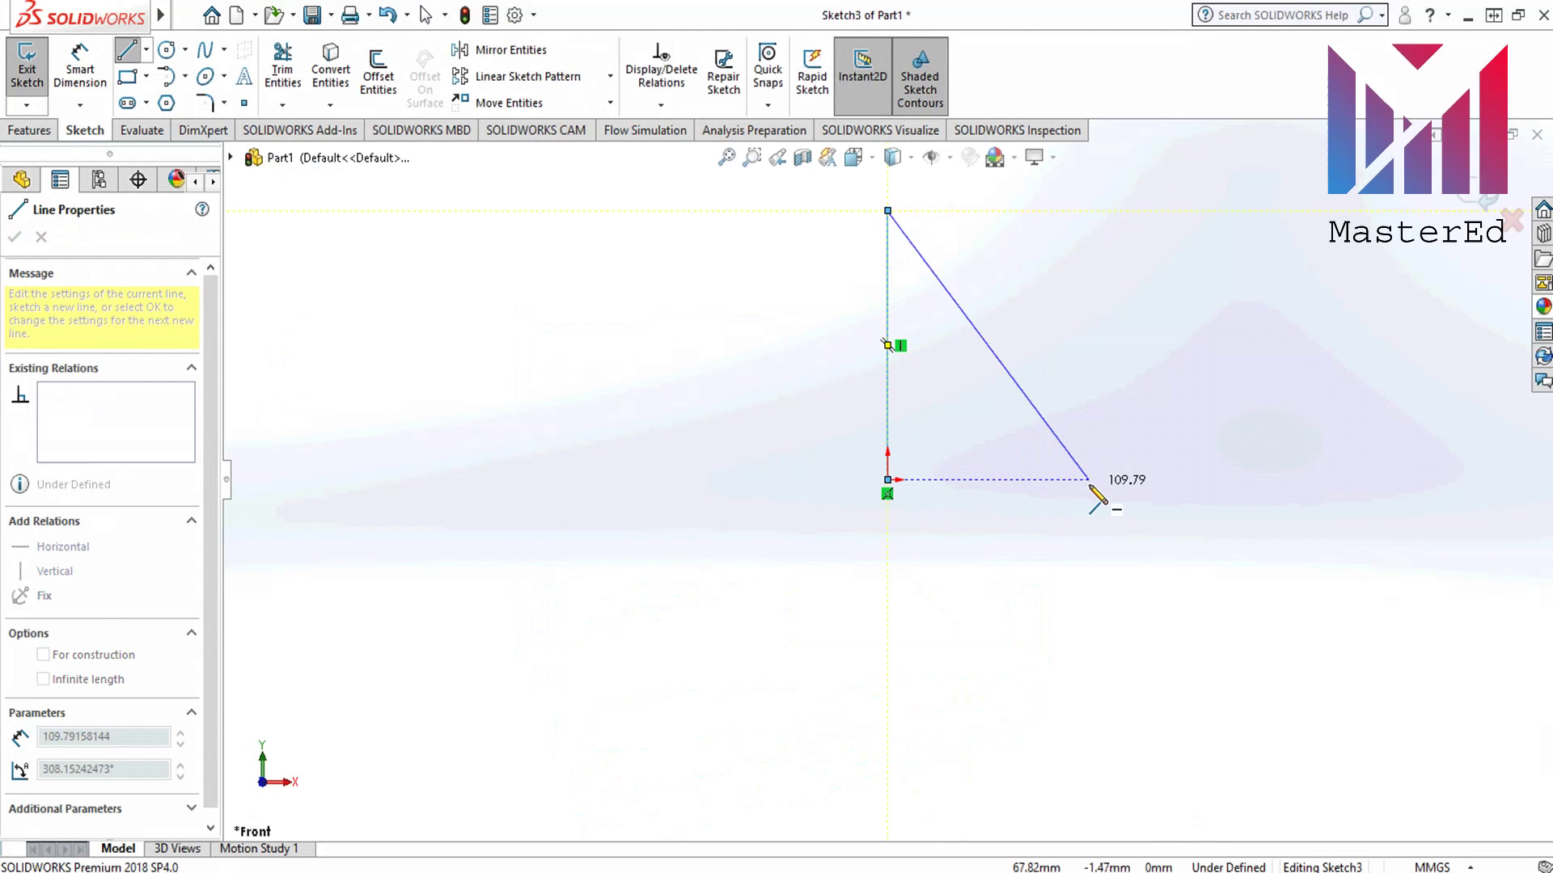
{"action": "left_click", "coordinate": [1088, 479]}
{"action": "left_click", "coordinate": [888, 480]}
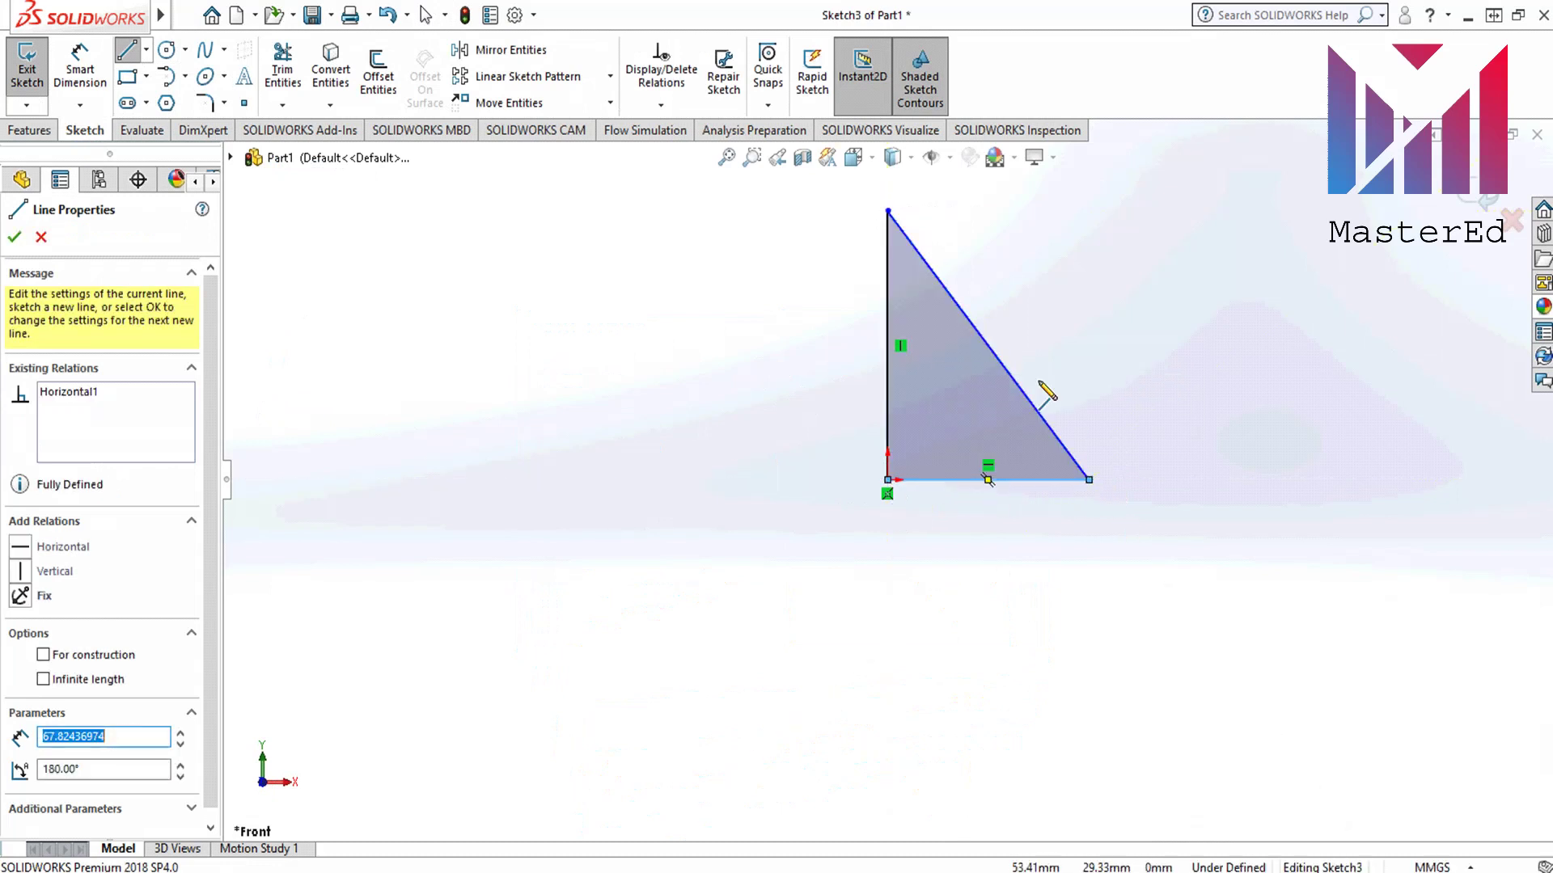
Step: Dimension the triangle's vertical side to 80 mm and its base to 50 mm
{"action": "key", "text": "d"}
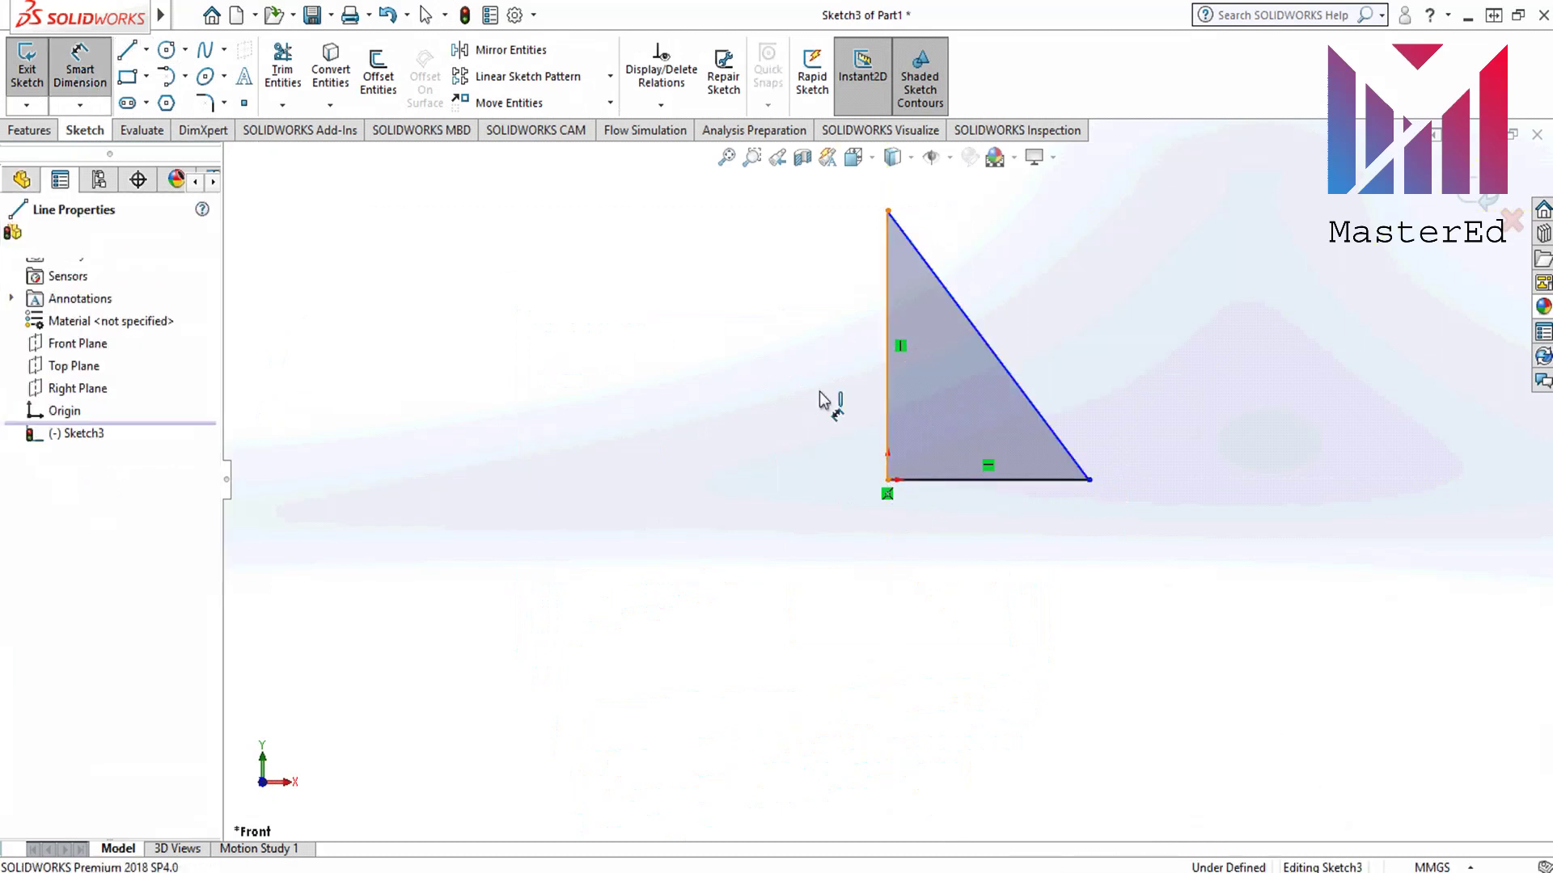
{"action": "left_click", "coordinate": [888, 388]}
{"action": "left_click", "coordinate": [758, 411]}
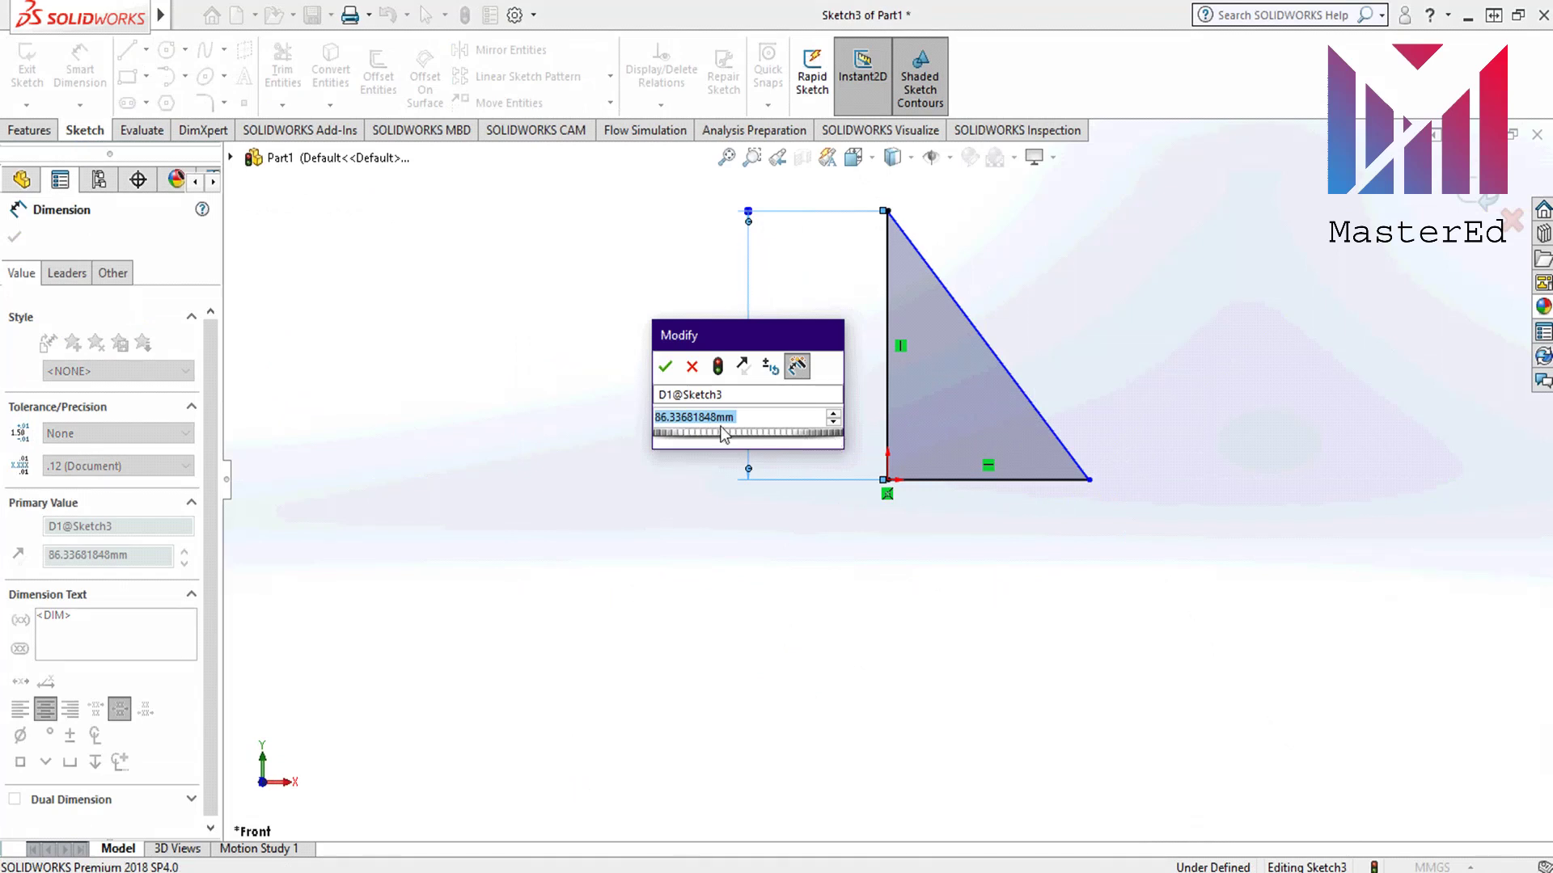
{"action": "type", "text": "80"}
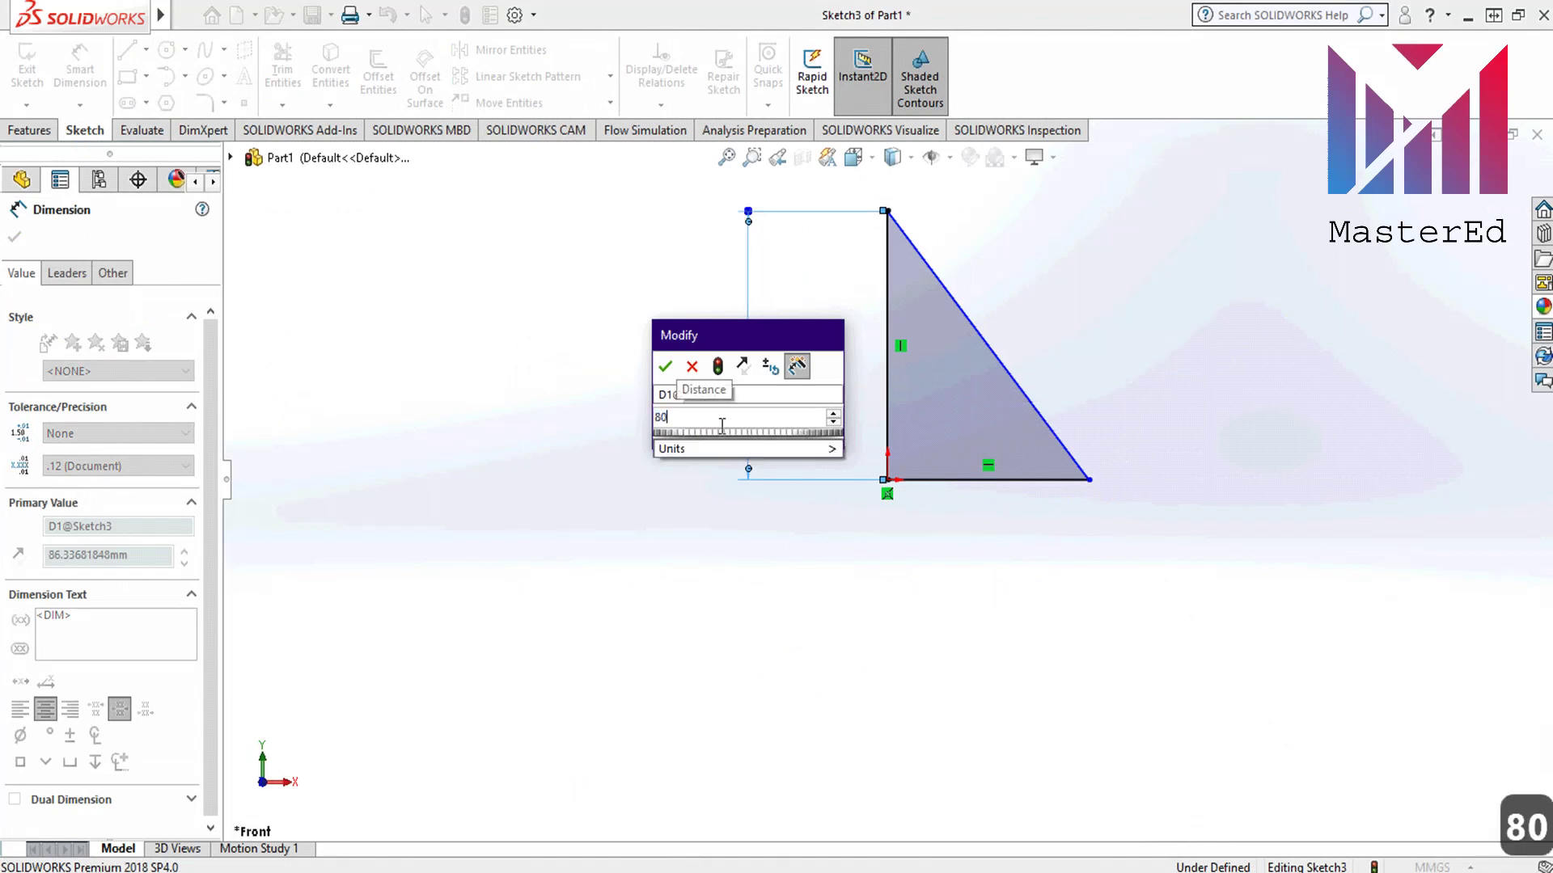
{"action": "key", "text": "Return"}
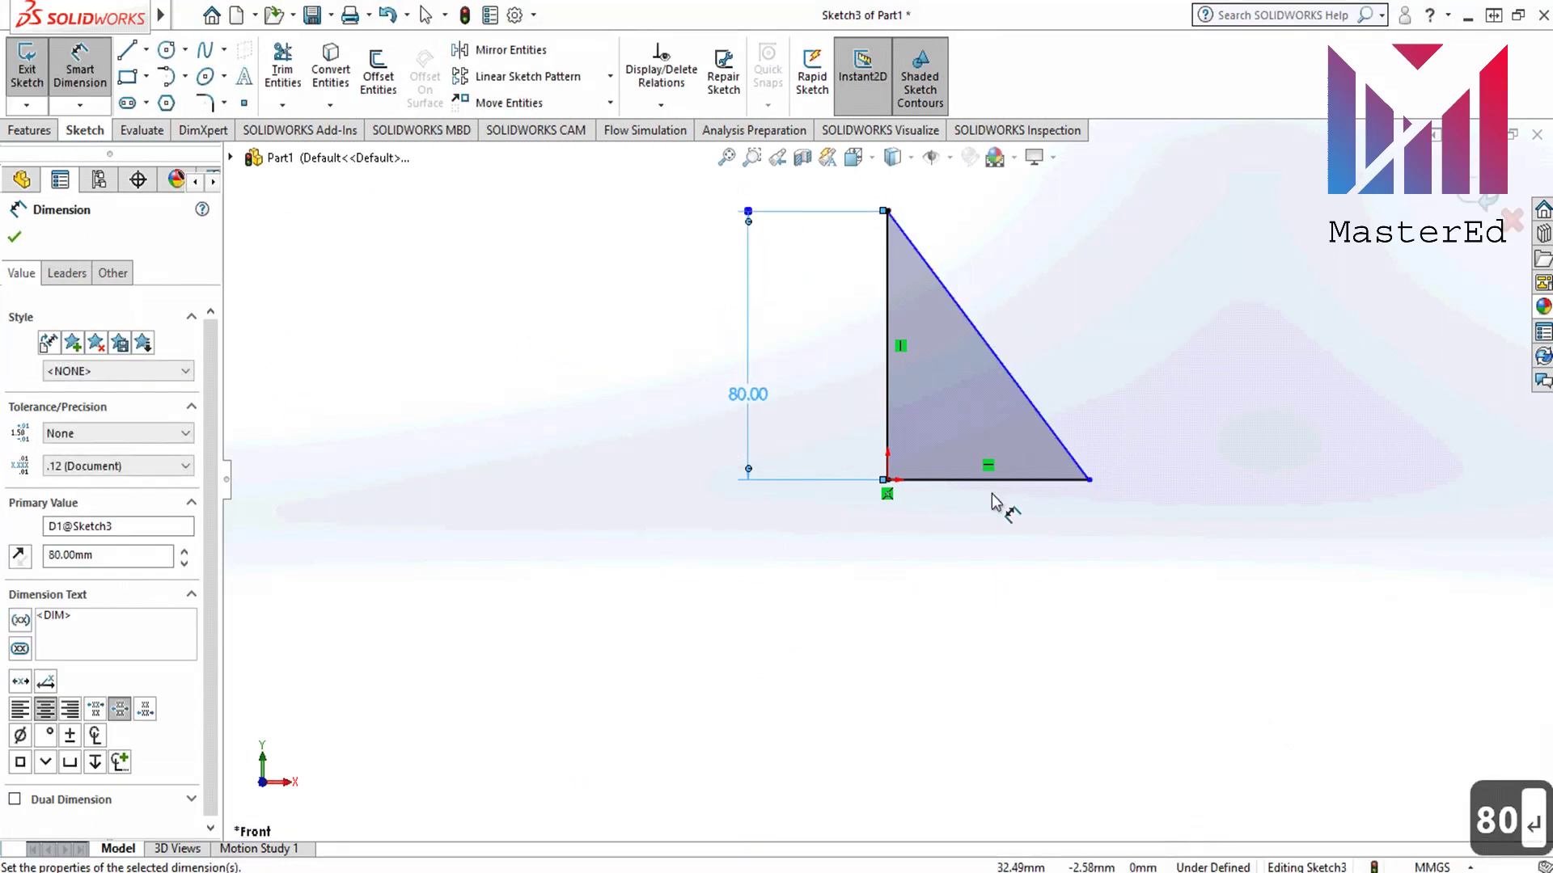
{"action": "left_click", "coordinate": [995, 485]}
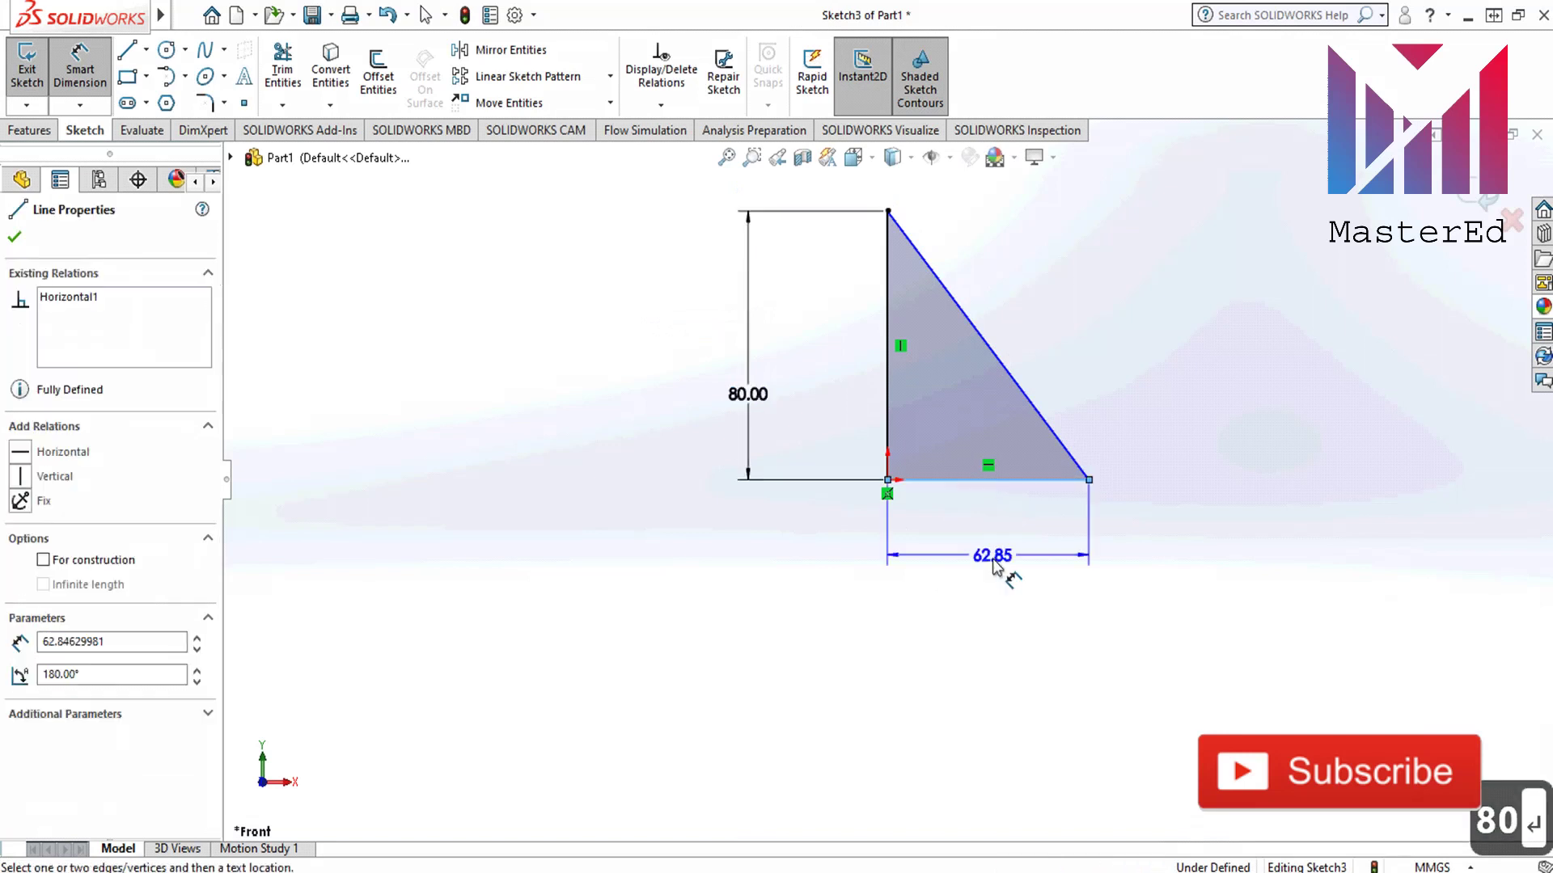
{"action": "left_click", "coordinate": [998, 579]}
{"action": "type", "text": "50"}
{"action": "key", "text": "Return"}
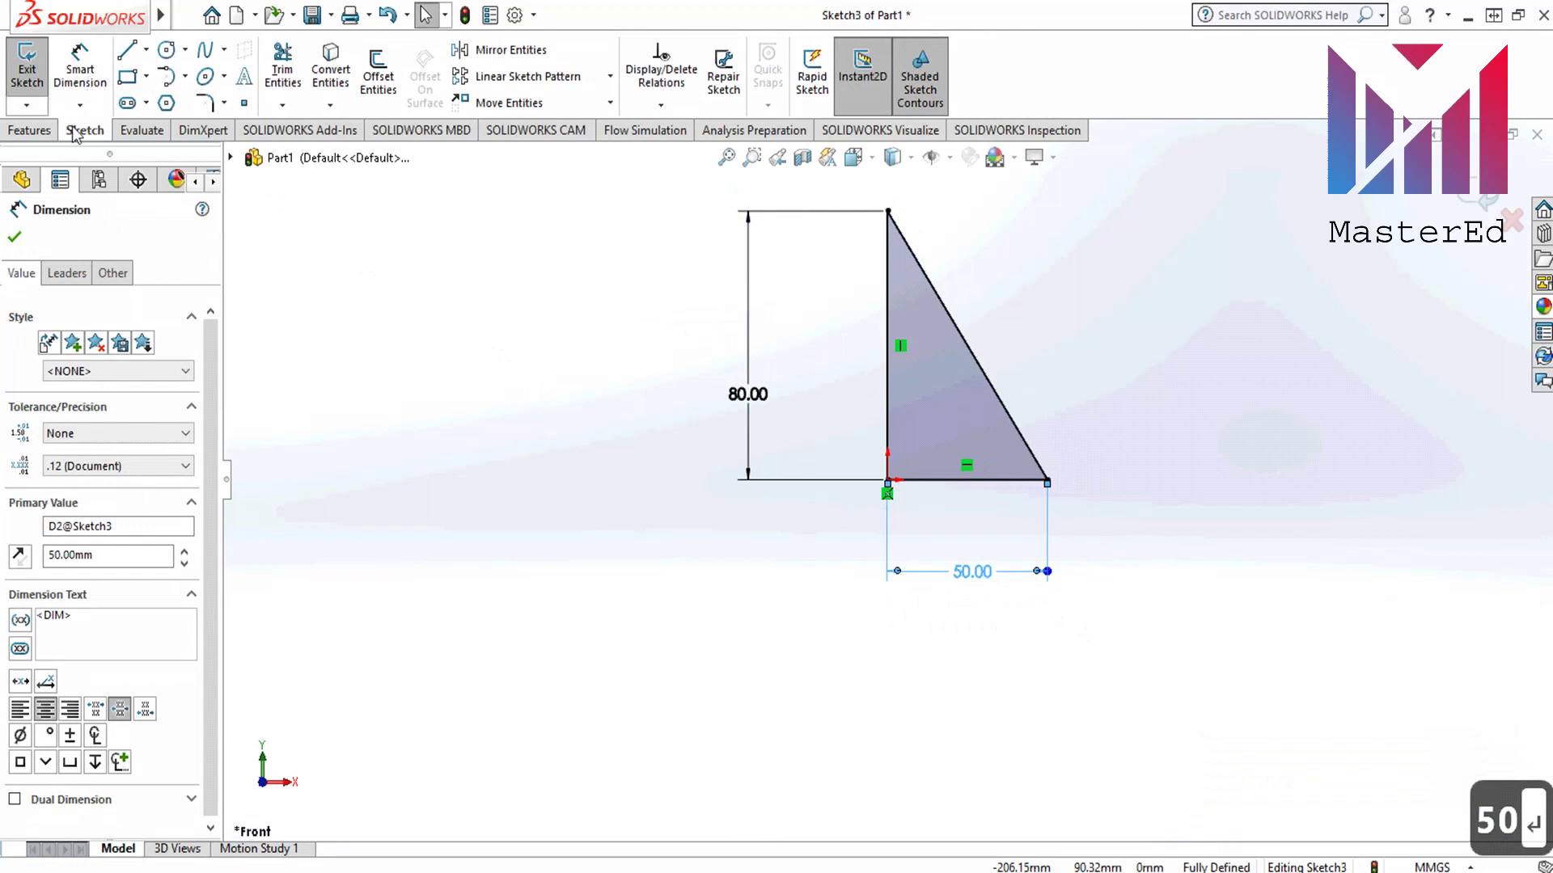
Step: Revolve the triangle 360° about its 80 mm vertical side to form a solid cone
{"action": "left_click", "coordinate": [40, 134]}
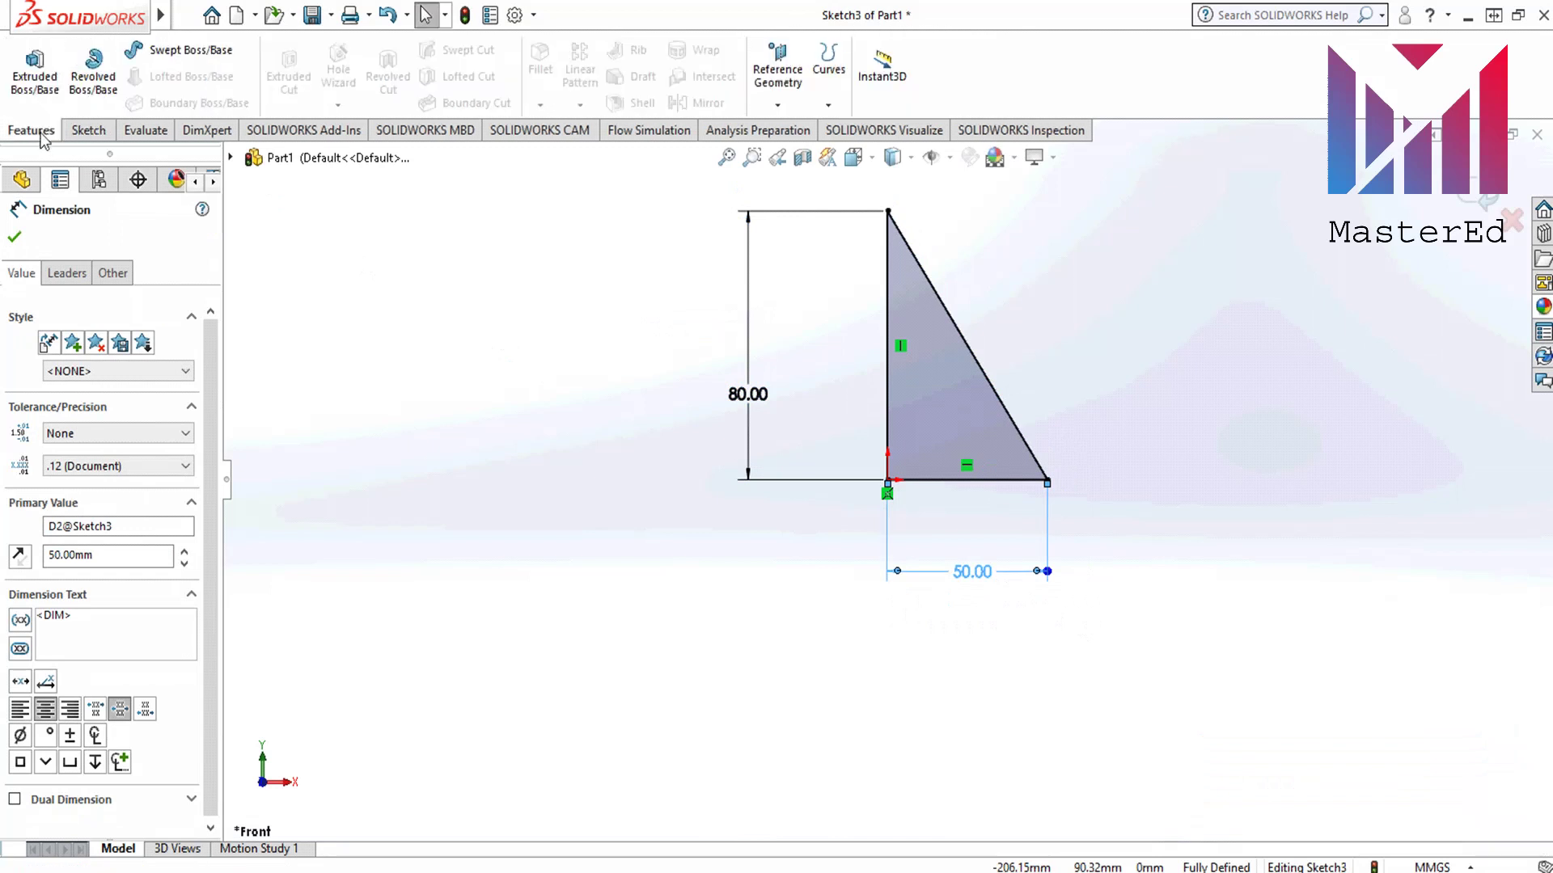
{"action": "left_click", "coordinate": [77, 93]}
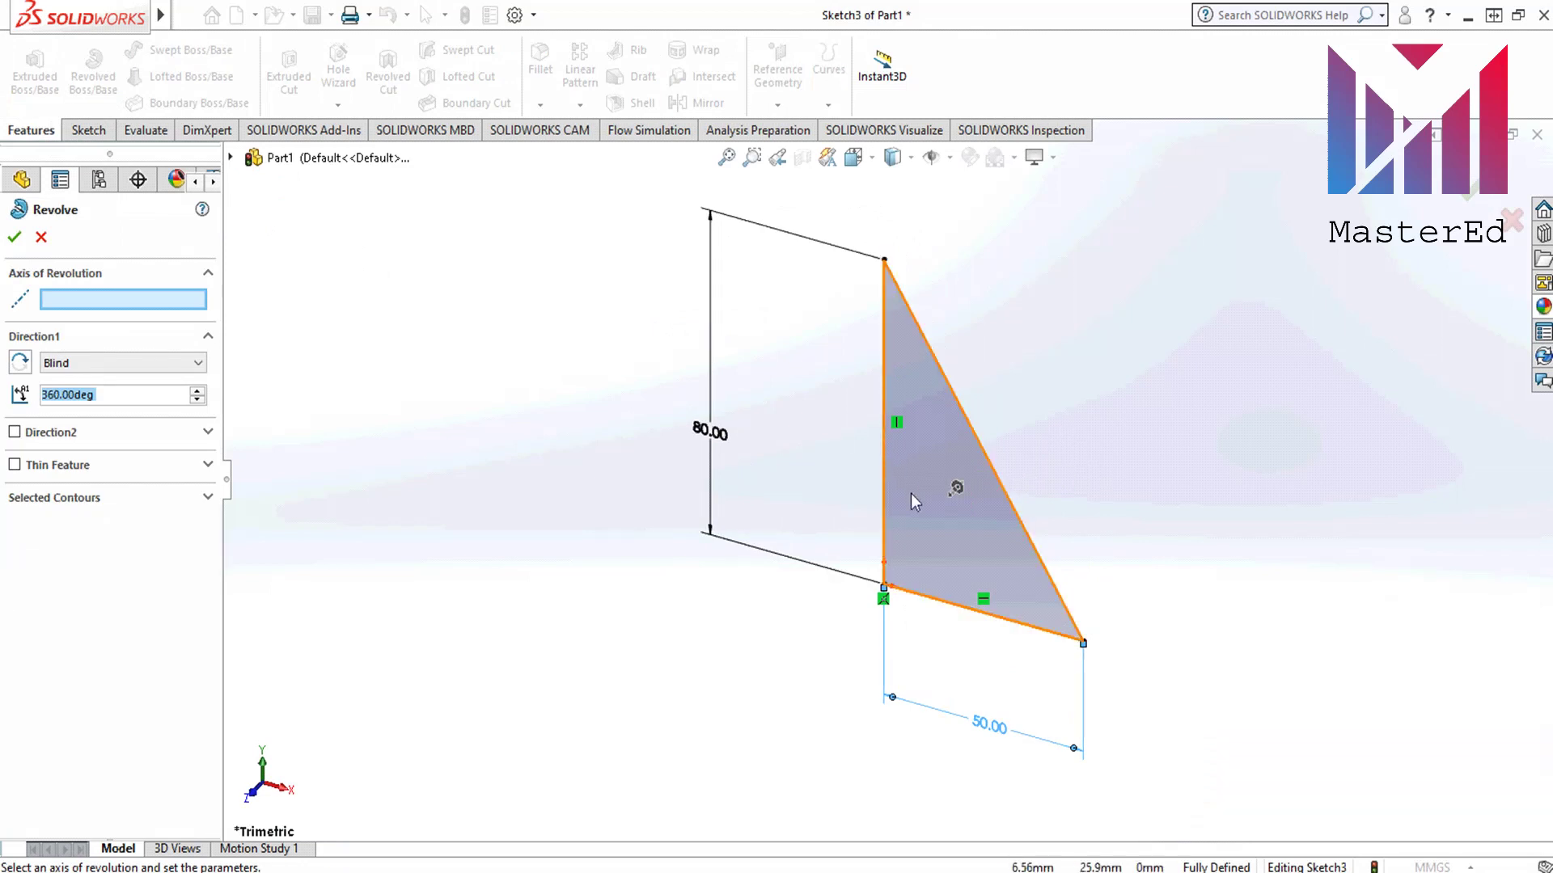
{"action": "left_click", "coordinate": [883, 493]}
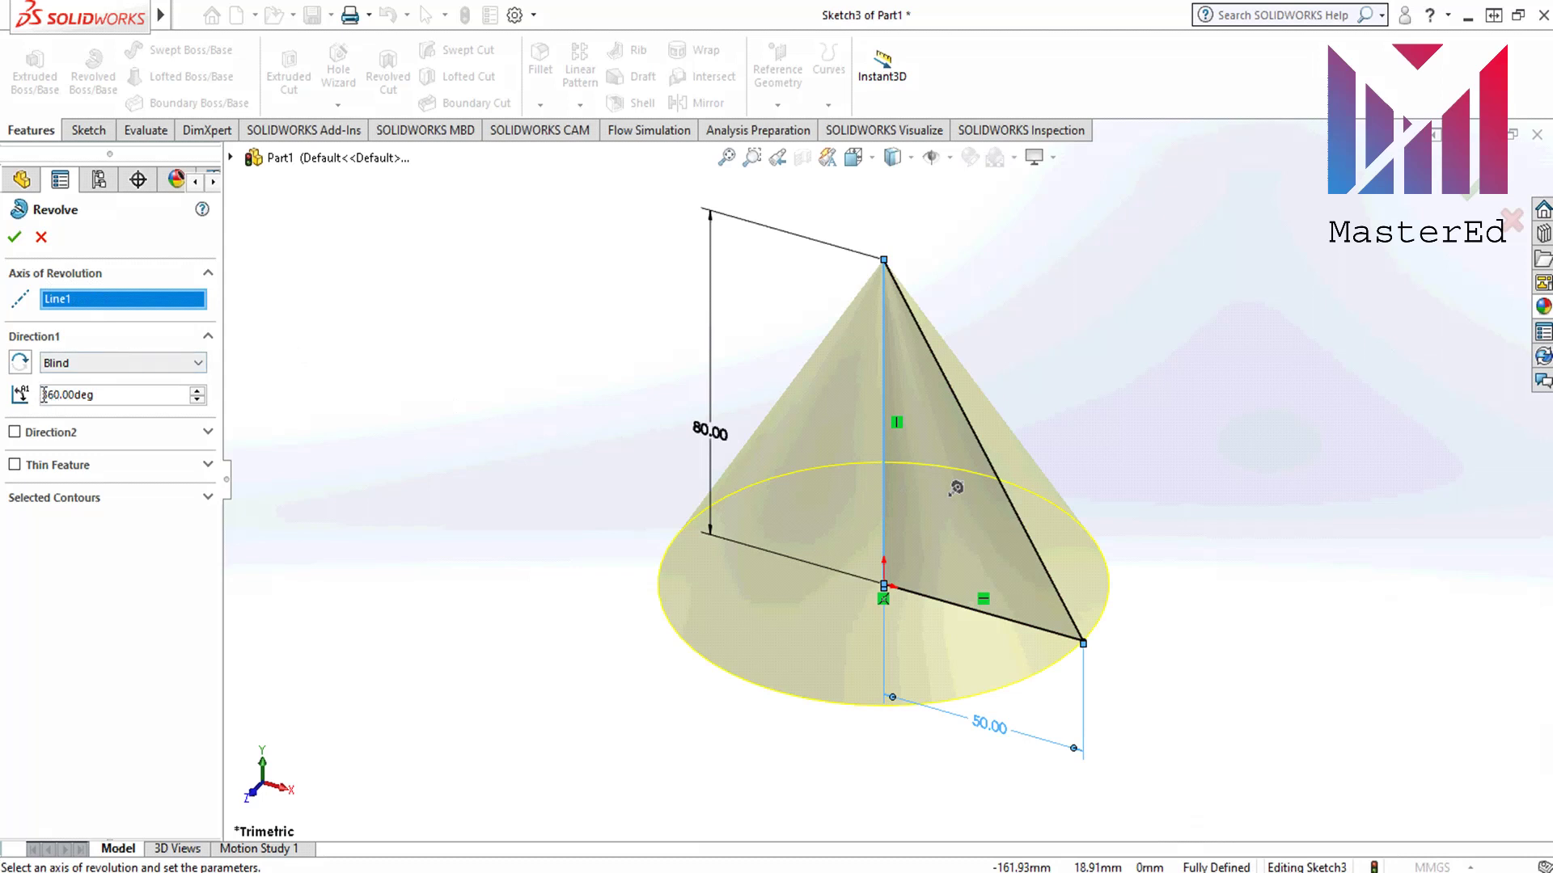
{"action": "left_click_drag", "start_coordinate": [44, 395], "coordinate": [114, 394]}
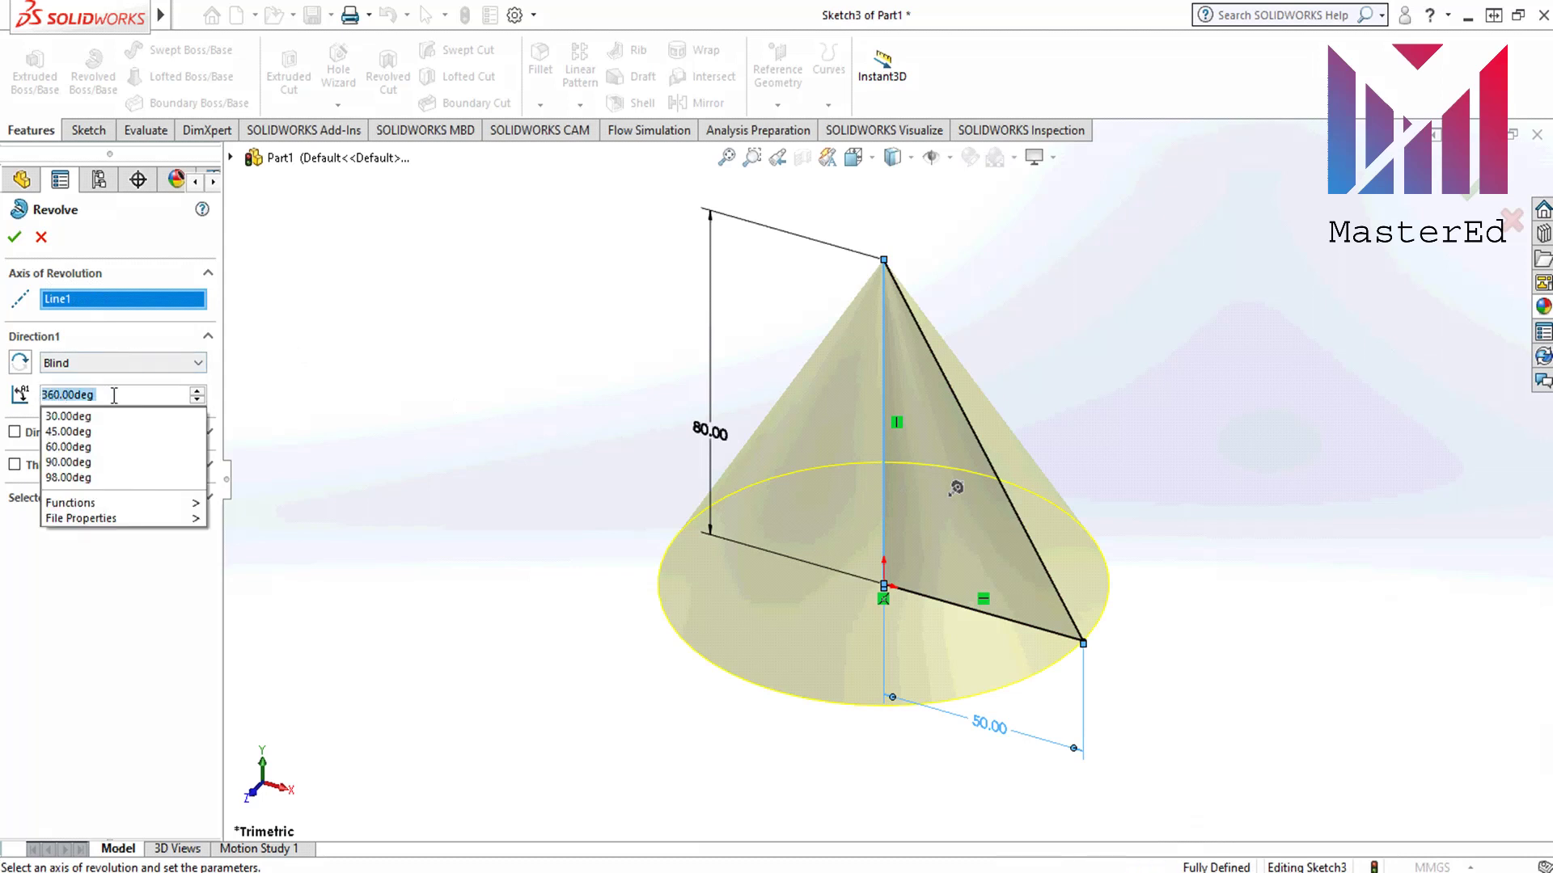
{"action": "left_click", "coordinate": [15, 237]}
{"action": "middle_click_drag", "start_coordinate": [701, 534], "coordinate": [797, 652]}
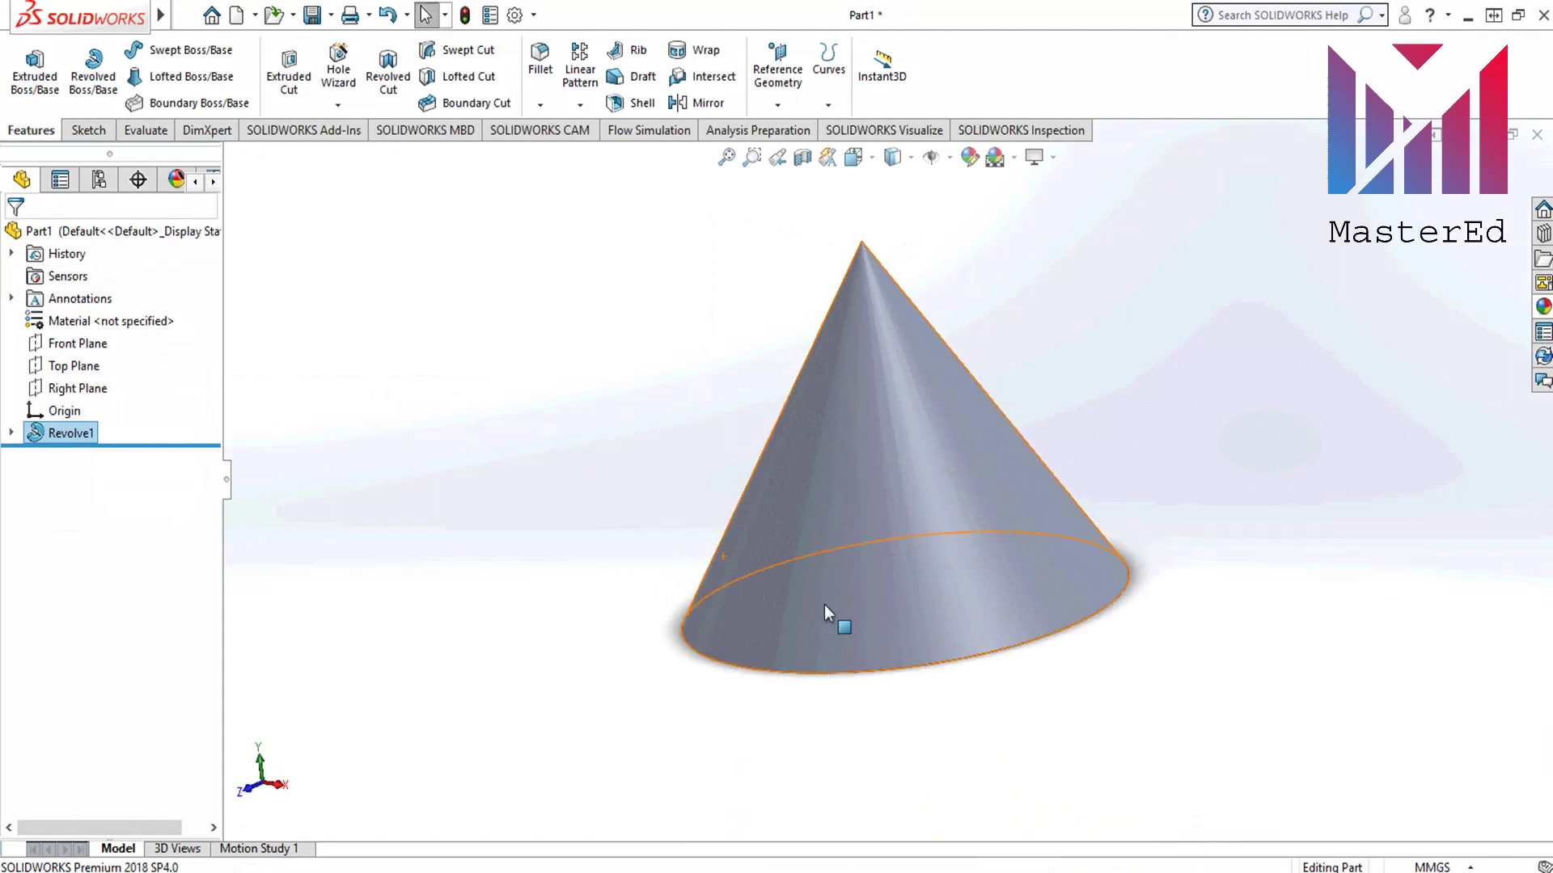
{"action": "middle_click_drag", "start_coordinate": [1015, 517], "coordinate": [574, 603]}
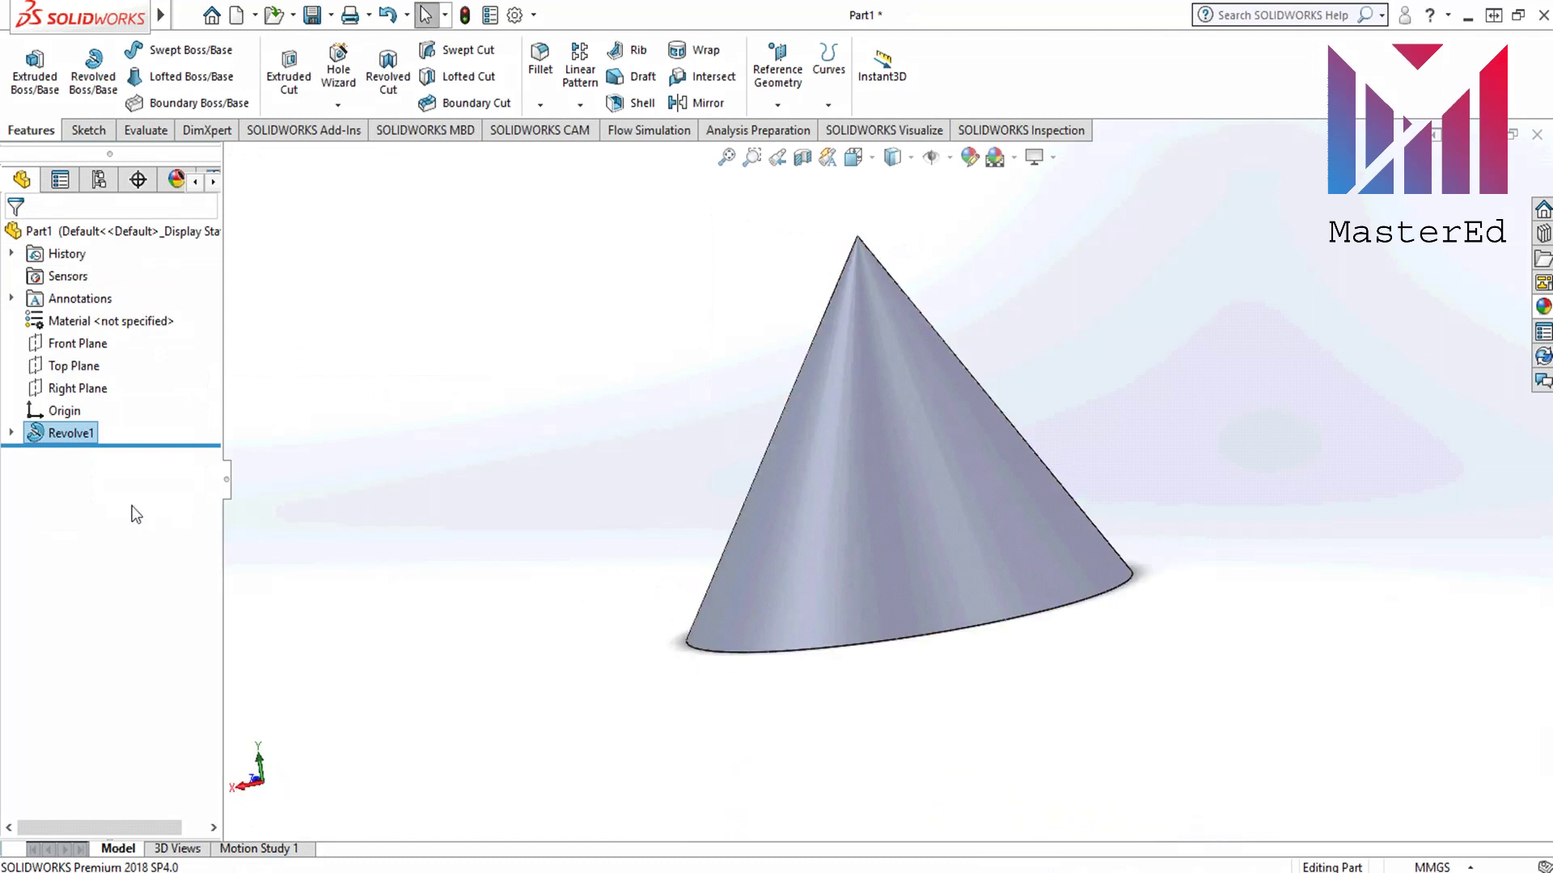
{"action": "left_click", "coordinate": [44, 431]}
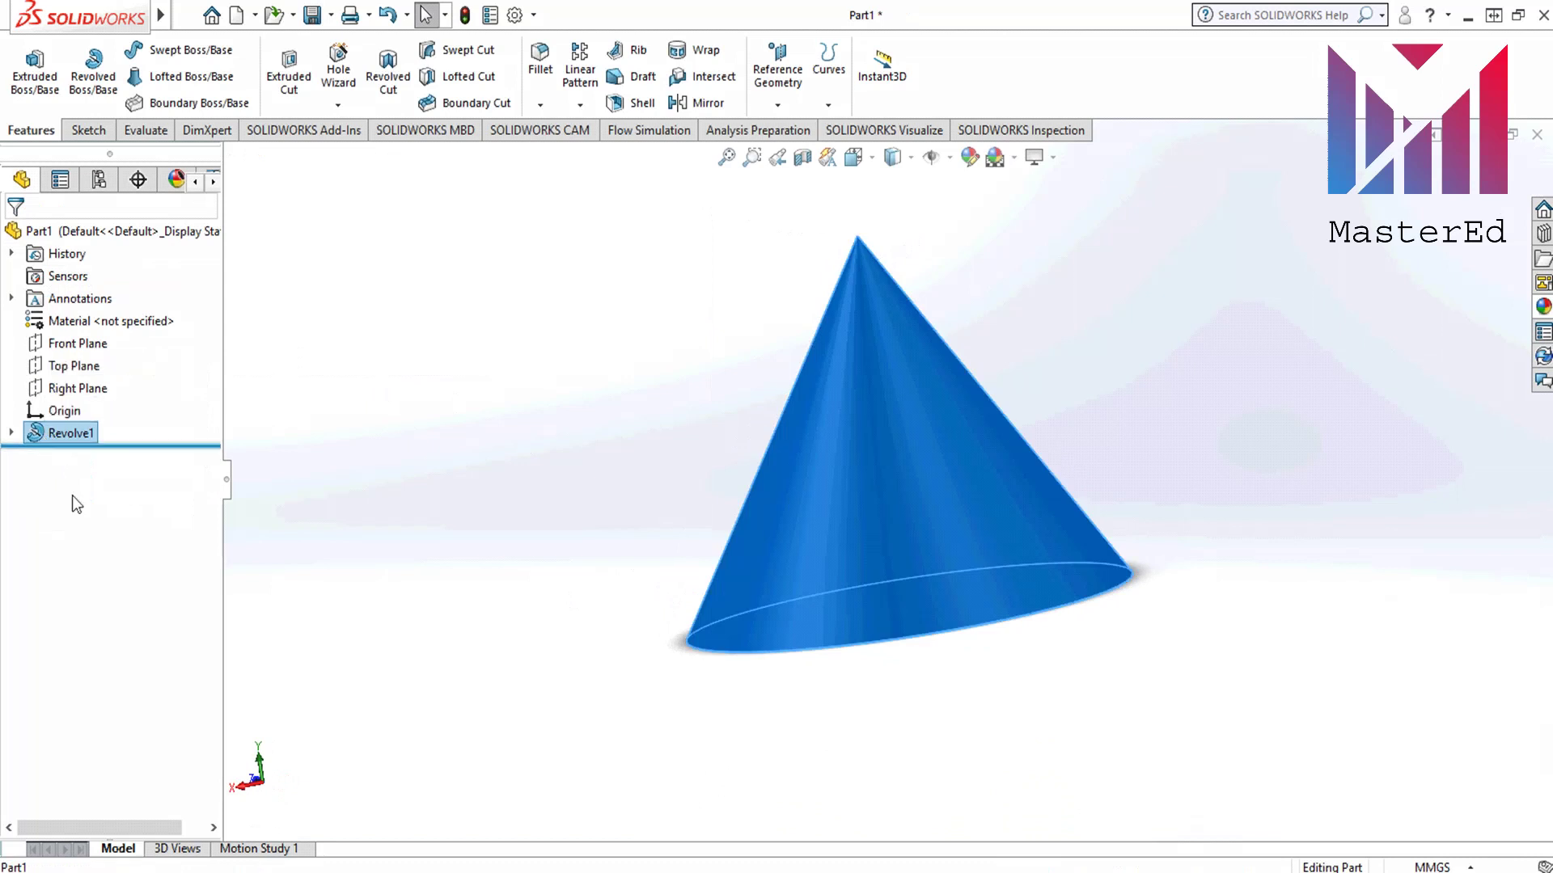
Step: Delete the Revolve1 feature and its Sketch3 triangle sketch
{"action": "key", "text": "Delete"}
{"action": "left_click", "coordinate": [899, 347]}
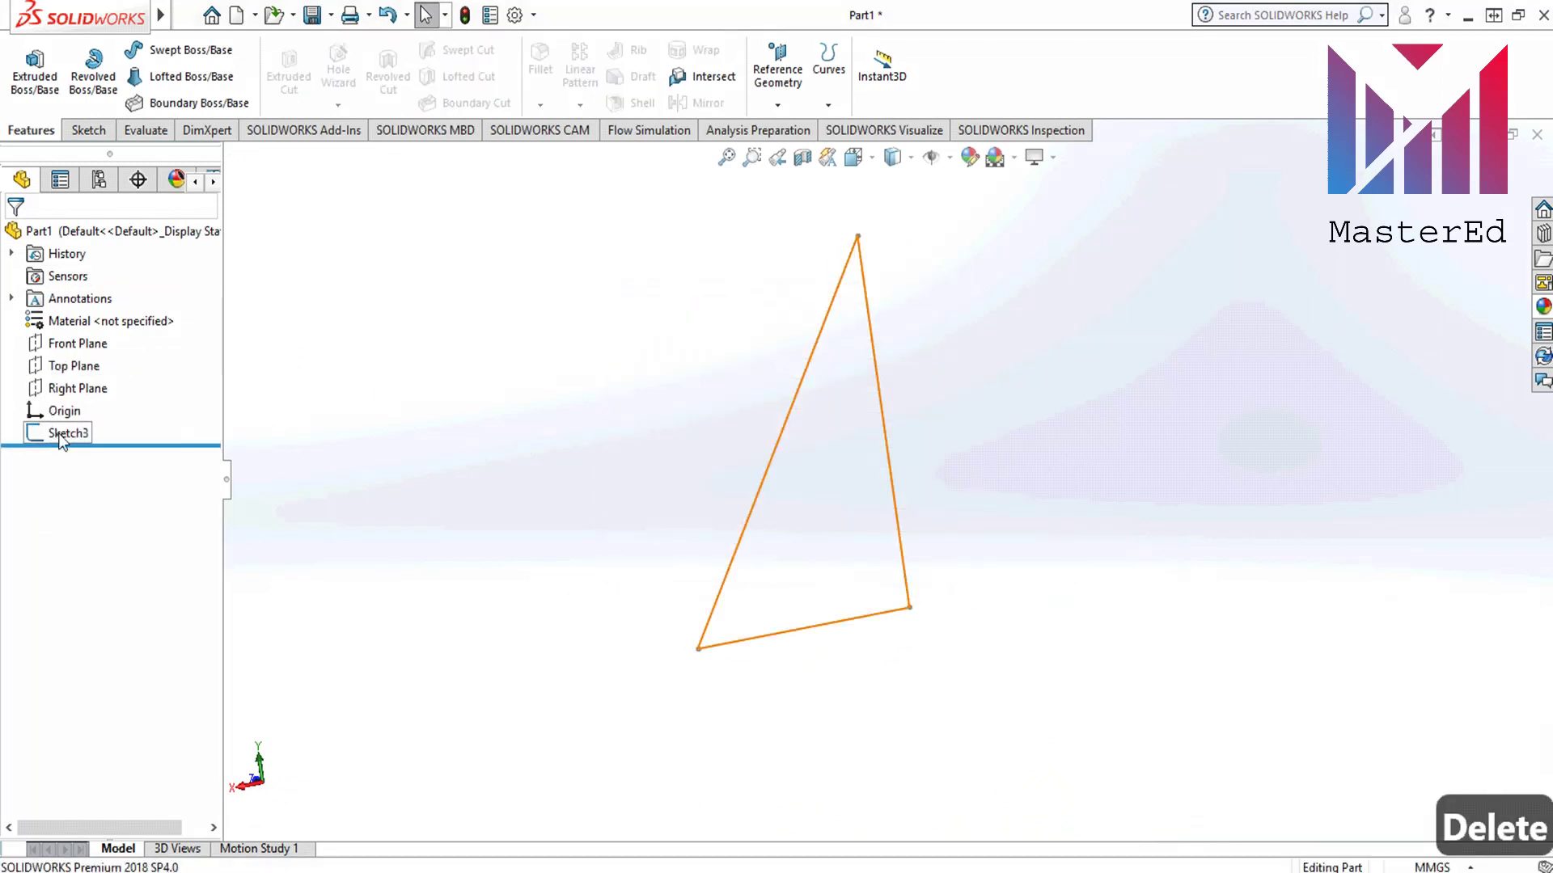
{"action": "left_click", "coordinate": [59, 435]}
{"action": "key", "text": "Delete"}
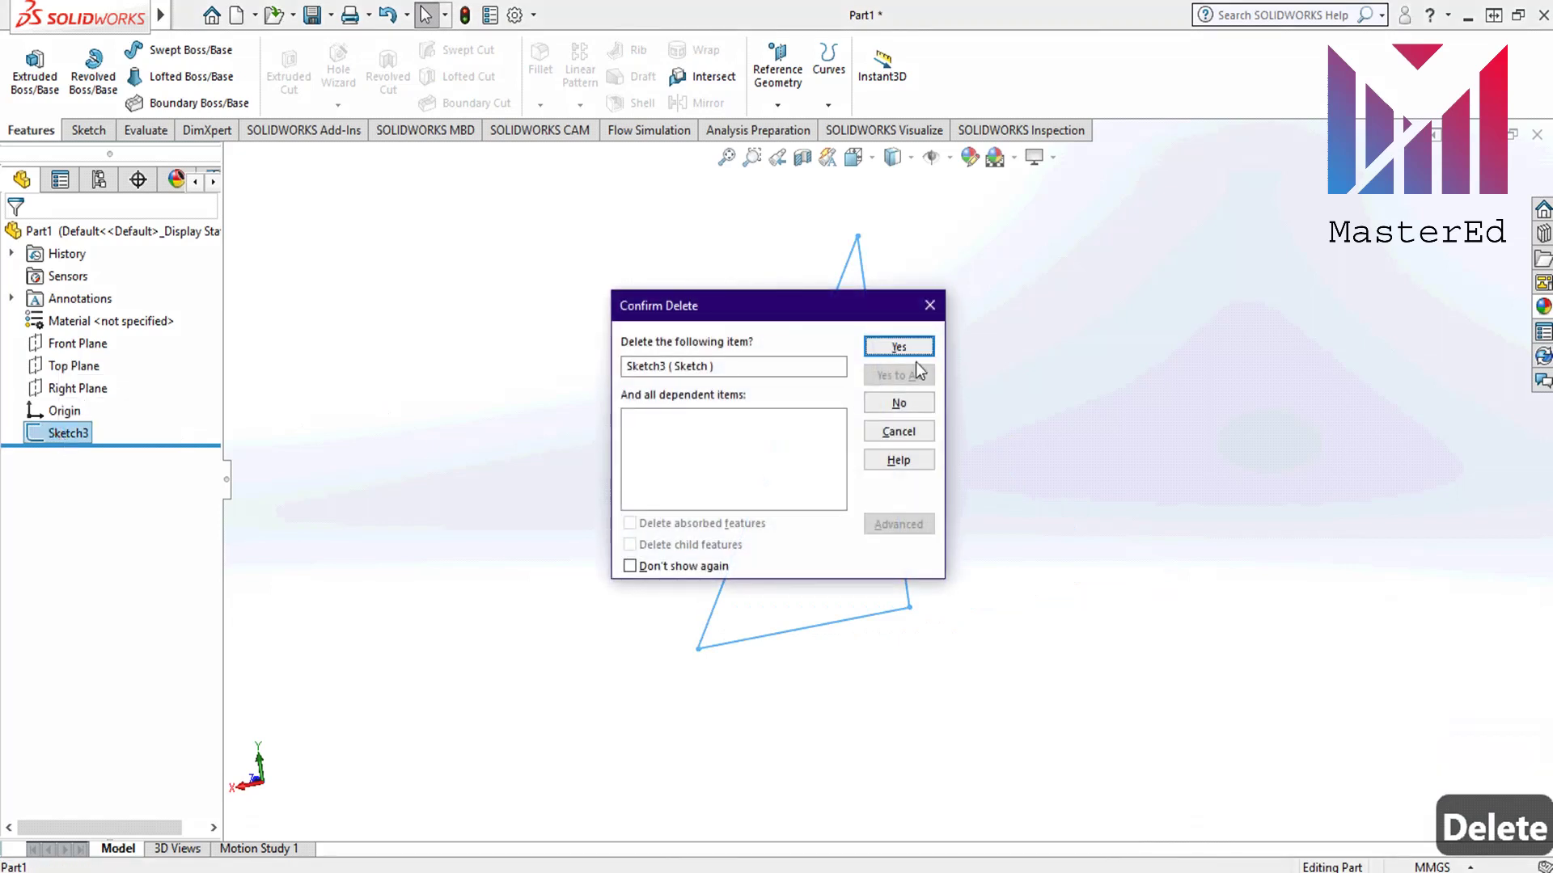
{"action": "left_click", "coordinate": [911, 348]}
{"action": "left_click", "coordinate": [73, 366]}
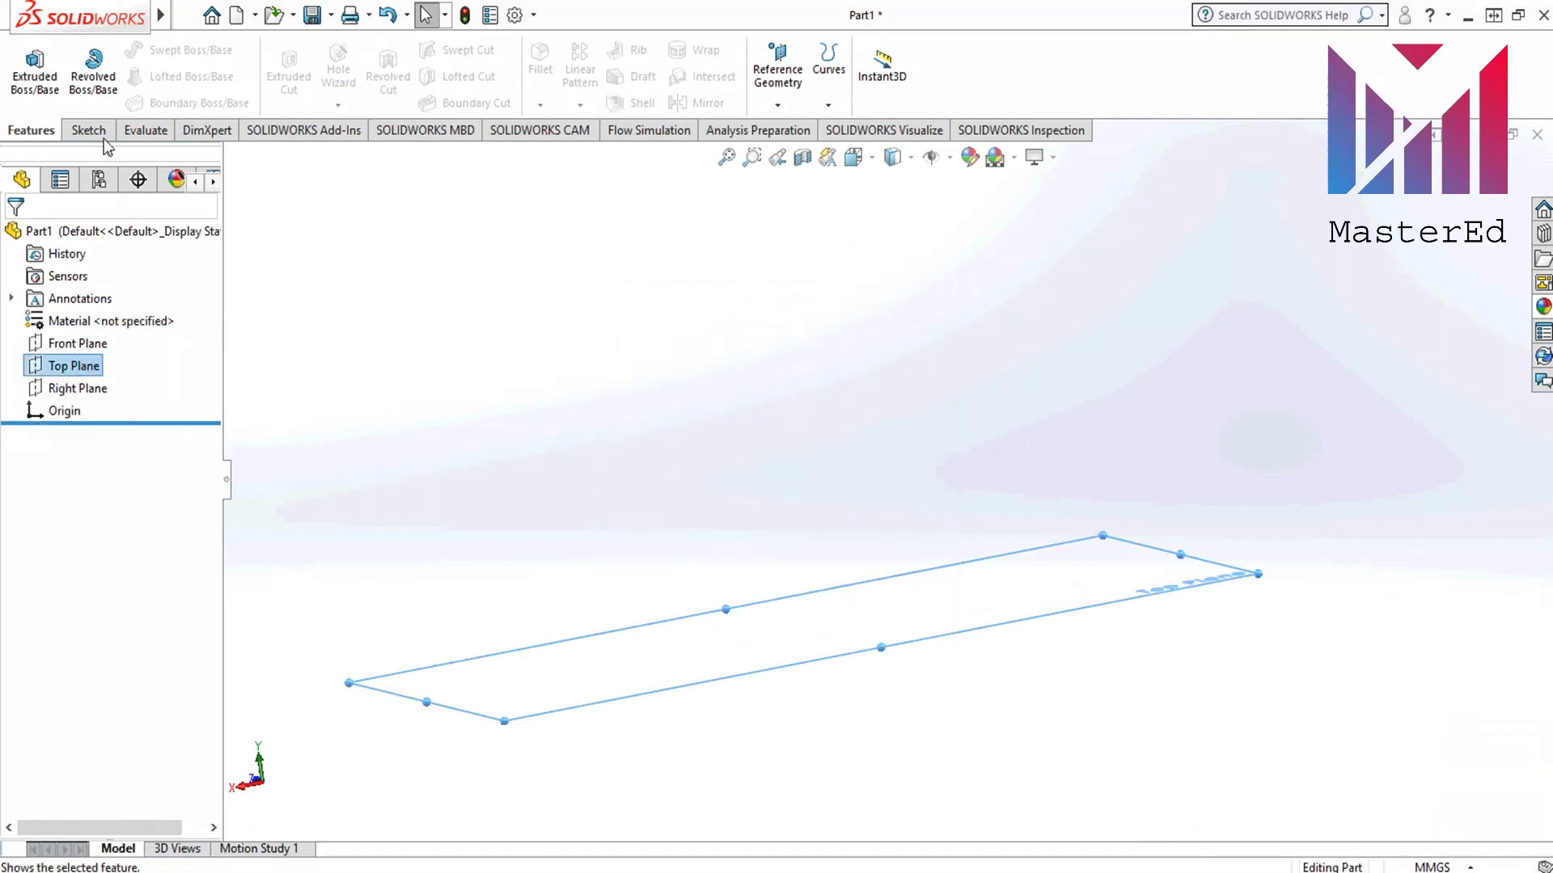
Step: Start a sketch on the Top Plane and draw a circle centred on the origin
{"action": "left_click", "coordinate": [104, 135]}
{"action": "left_click", "coordinate": [27, 69]}
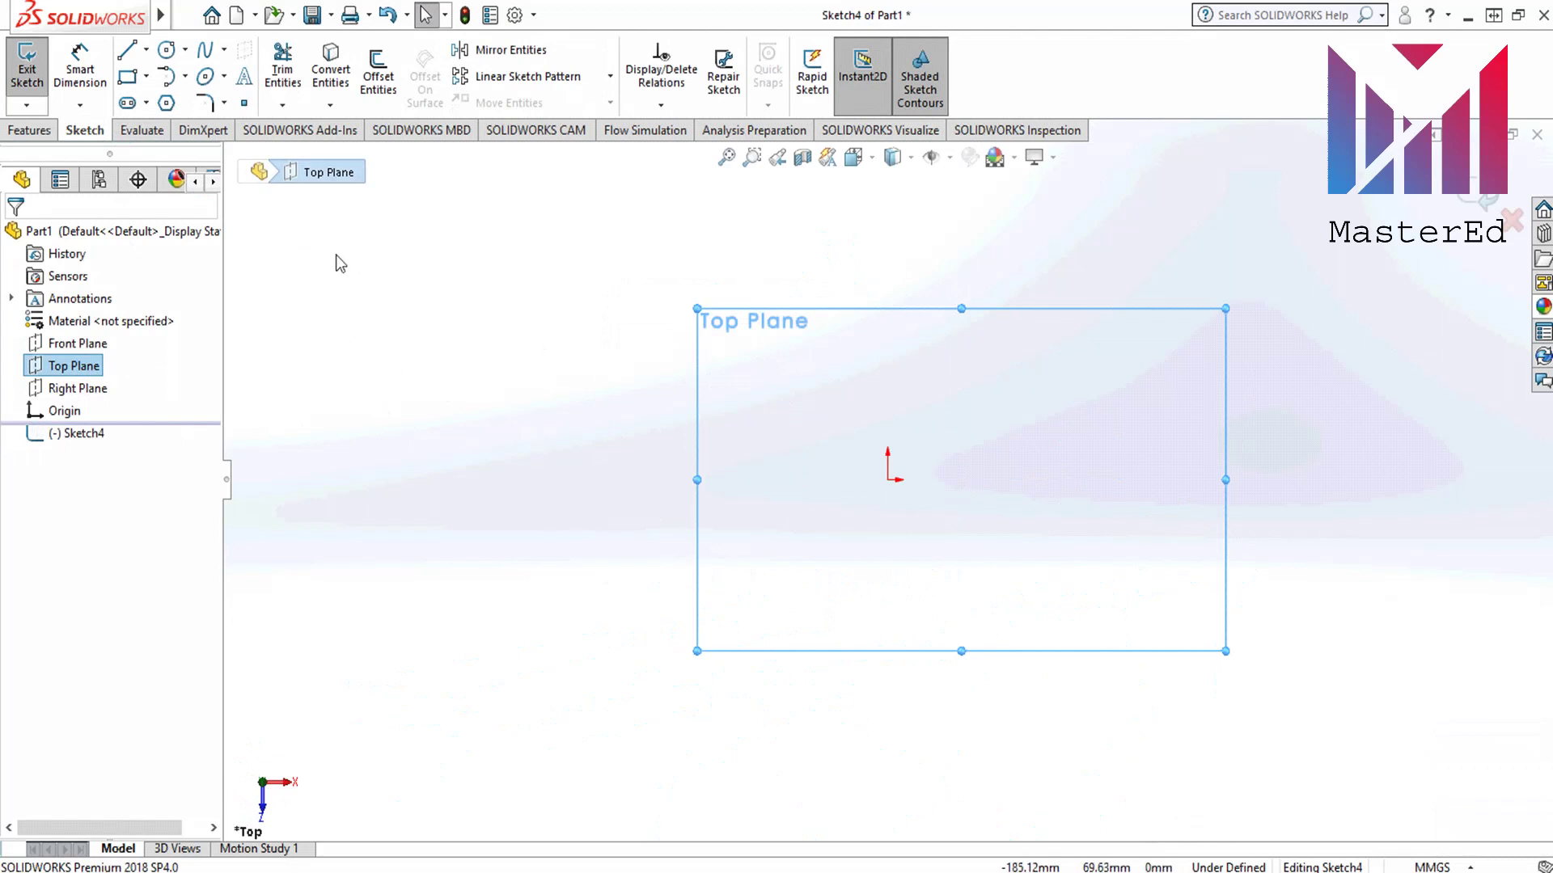
{"action": "left_click", "coordinate": [168, 51]}
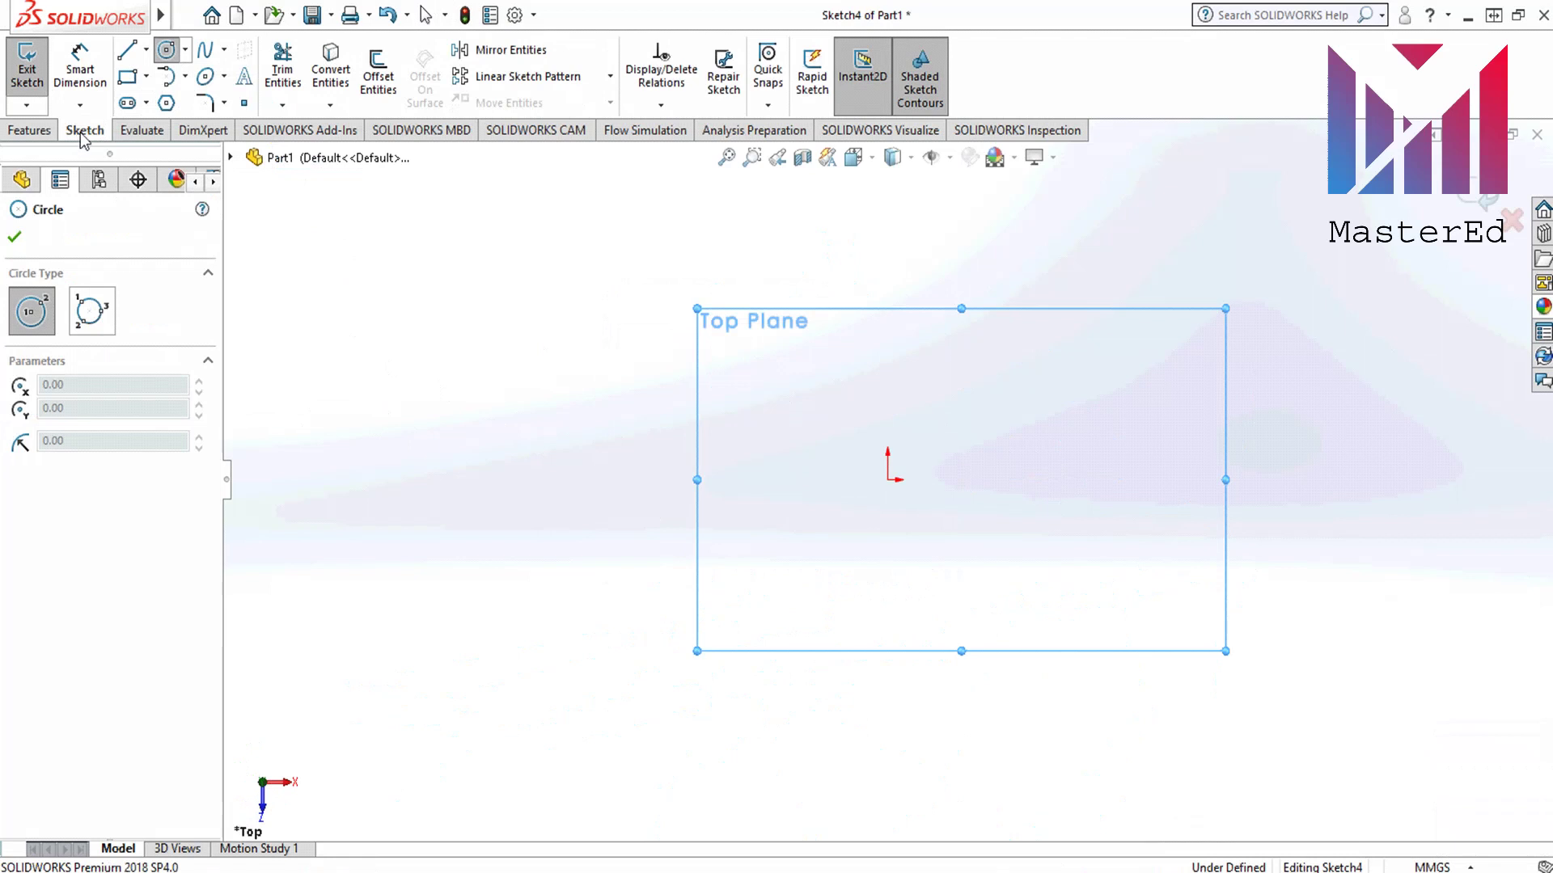
{"action": "left_click", "coordinate": [887, 479]}
{"action": "left_click", "coordinate": [1002, 489]}
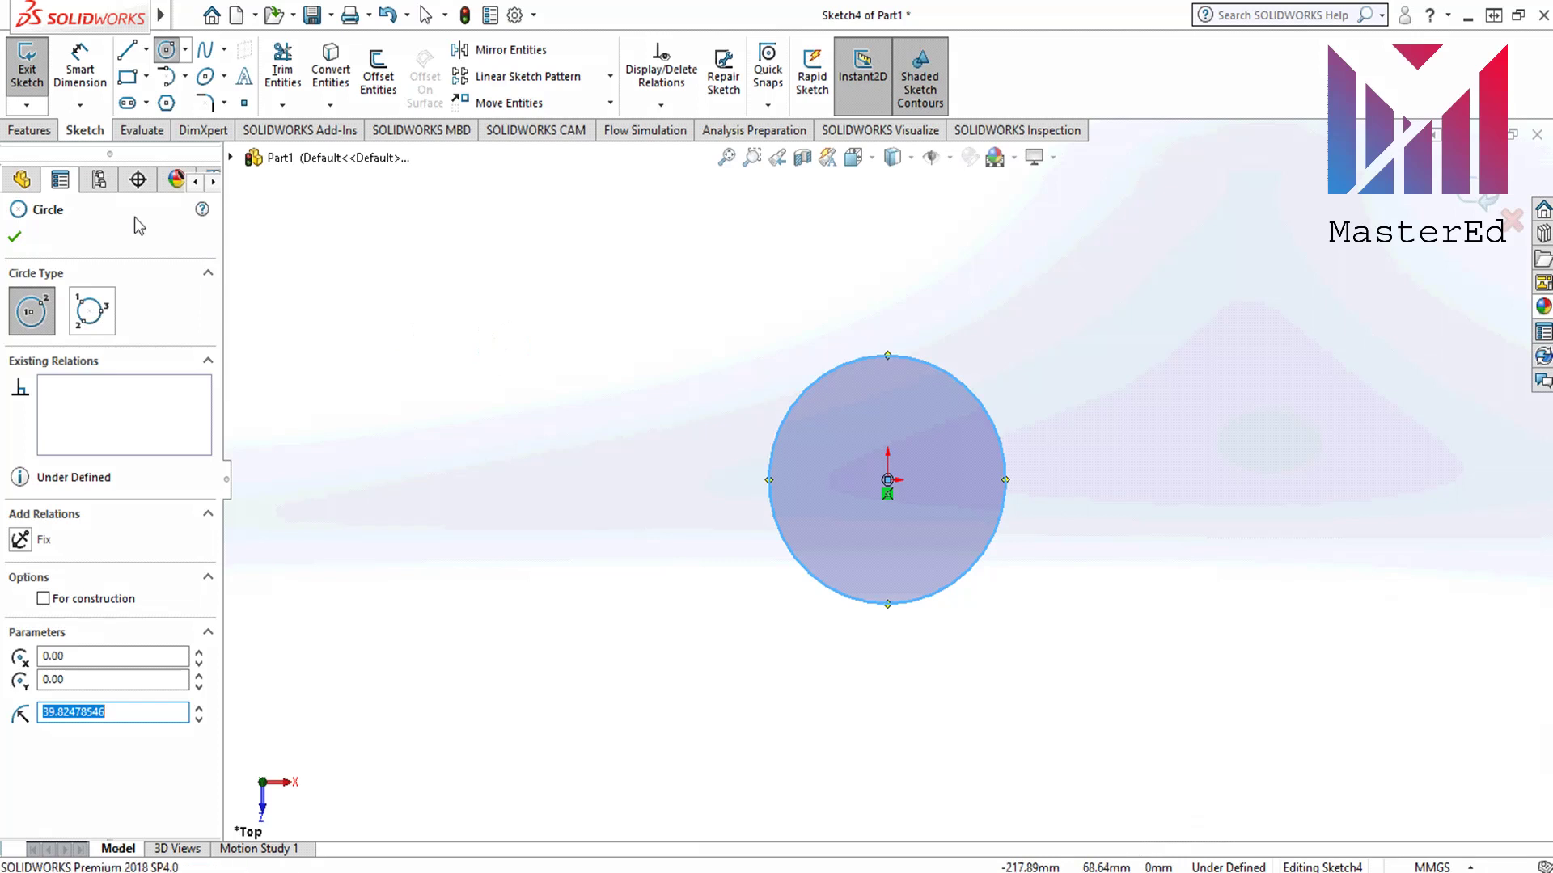
Step: Dimension the circle's diameter to 50 mm and exit the sketch
{"action": "left_click", "coordinate": [81, 74]}
{"action": "left_click", "coordinate": [1004, 511]}
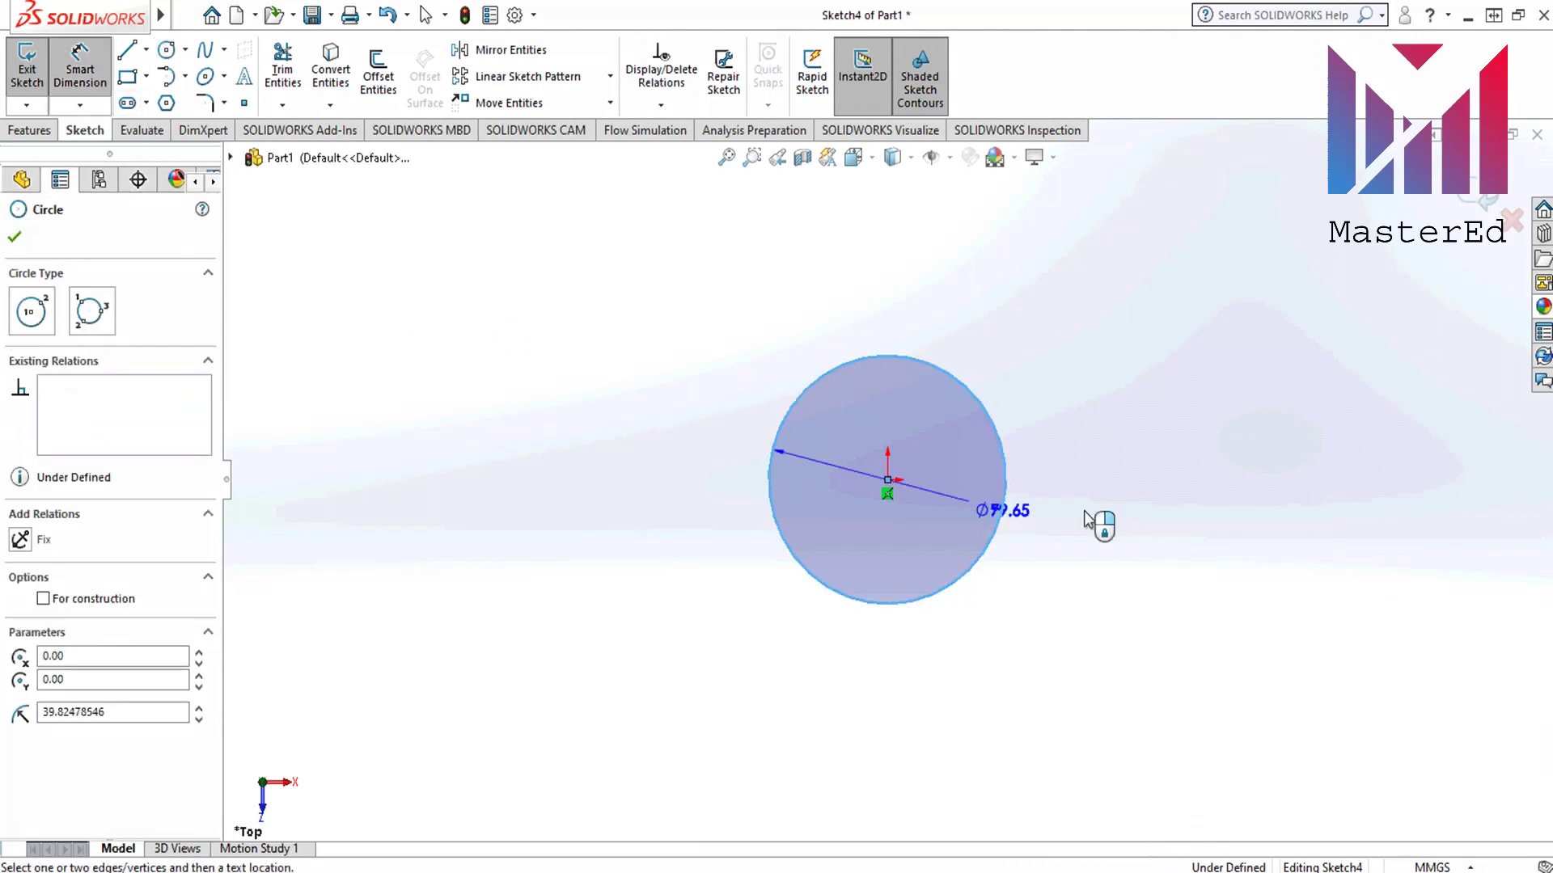
{"action": "left_click", "coordinate": [1244, 582]}
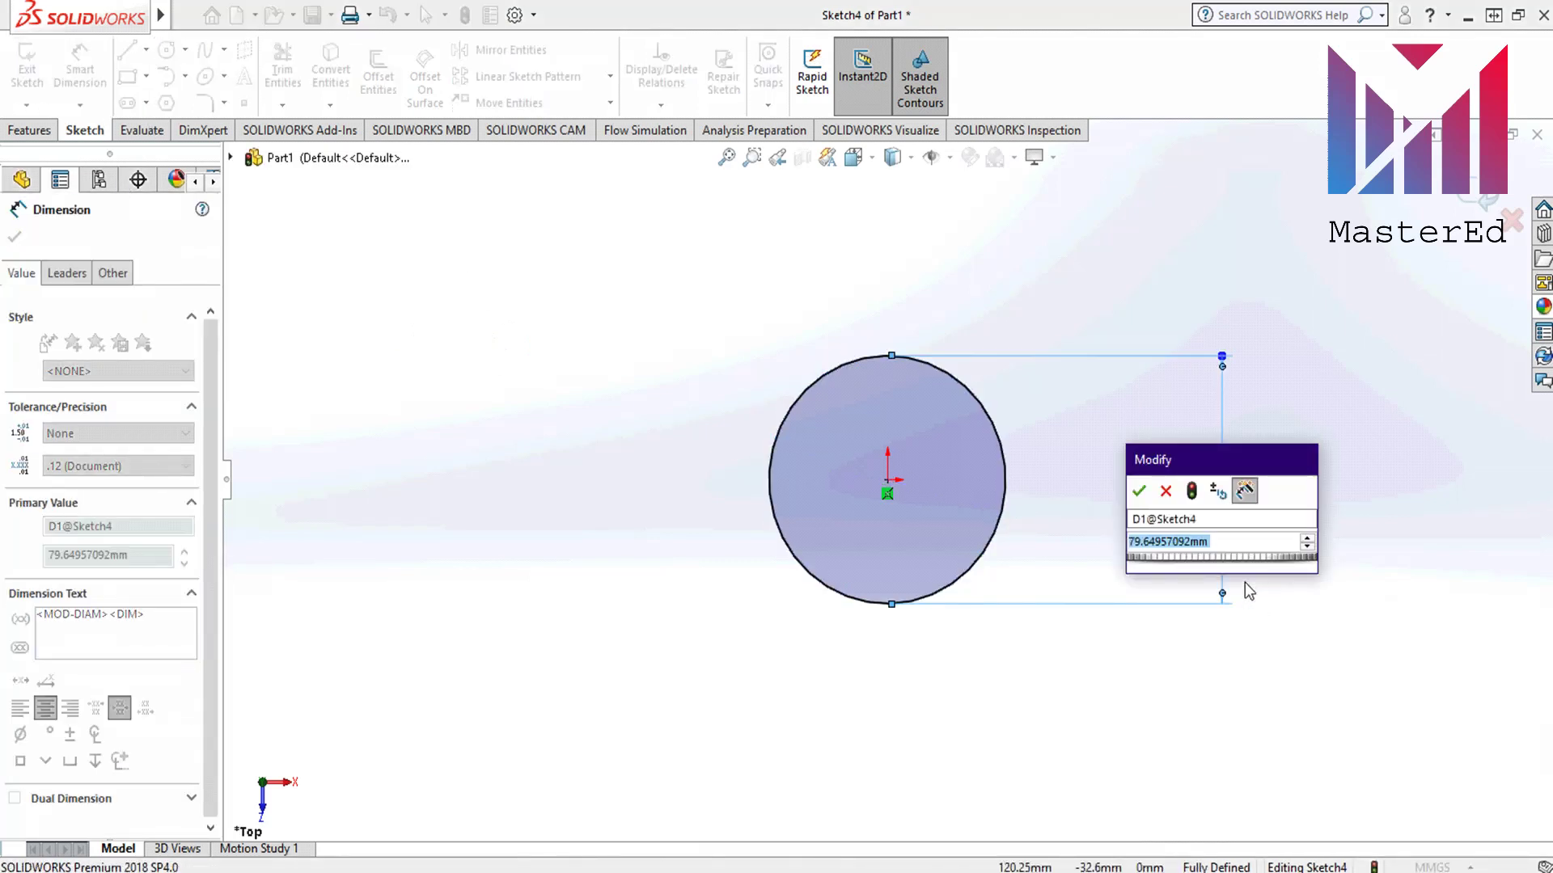
{"action": "type", "text": "50"}
{"action": "key", "text": "Return"}
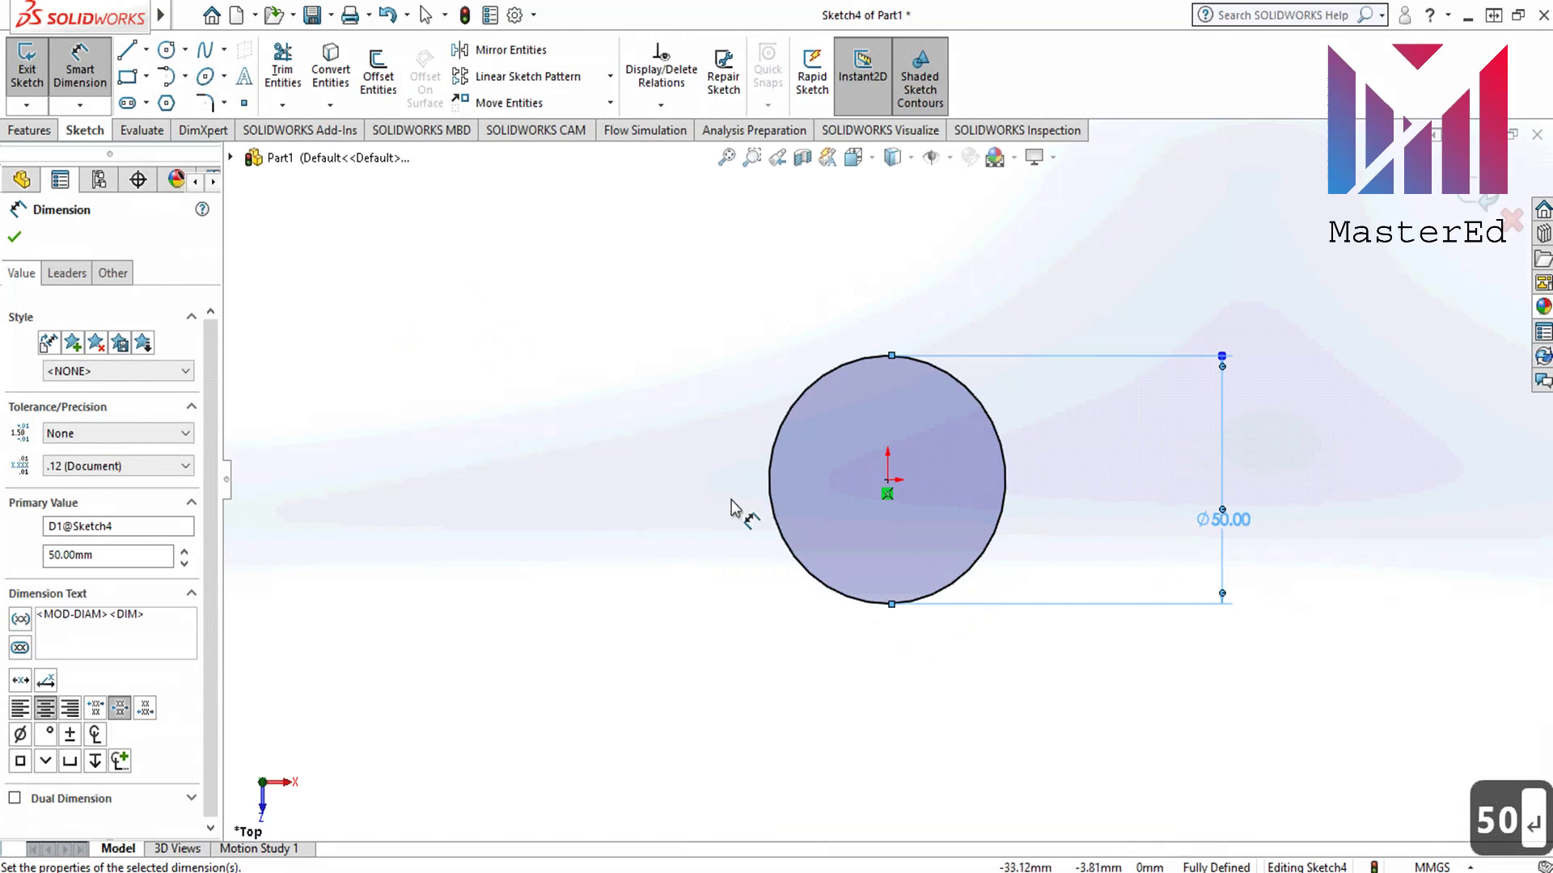
{"action": "left_click", "coordinate": [16, 237]}
{"action": "left_click", "coordinate": [32, 84]}
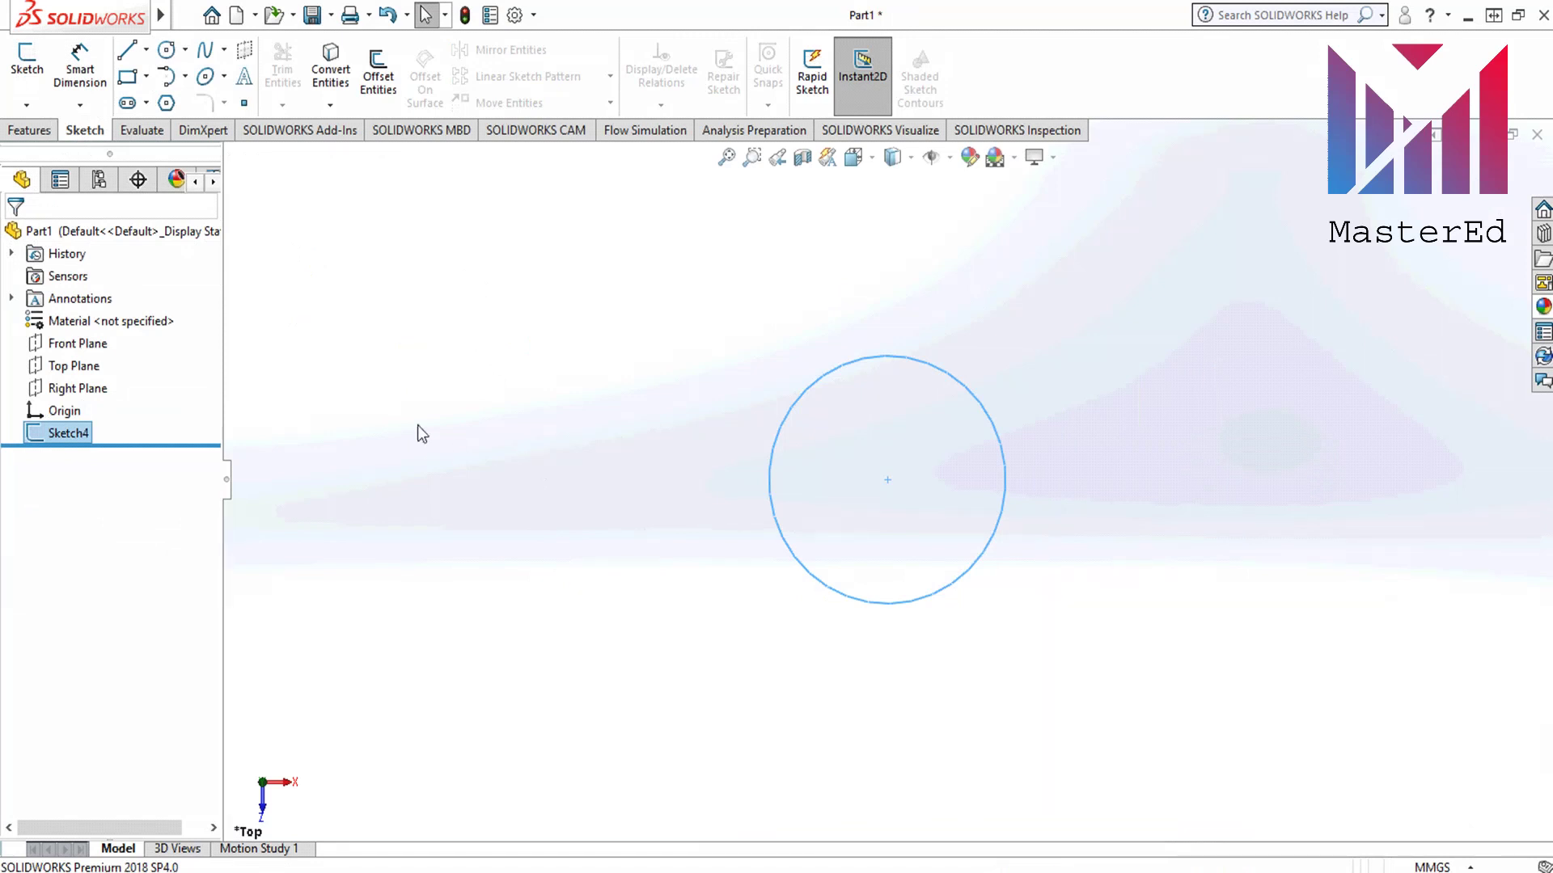
Step: Select the Top Plane and turn to the Front view so the circle appears edge-on
{"action": "left_click", "coordinate": [77, 365]}
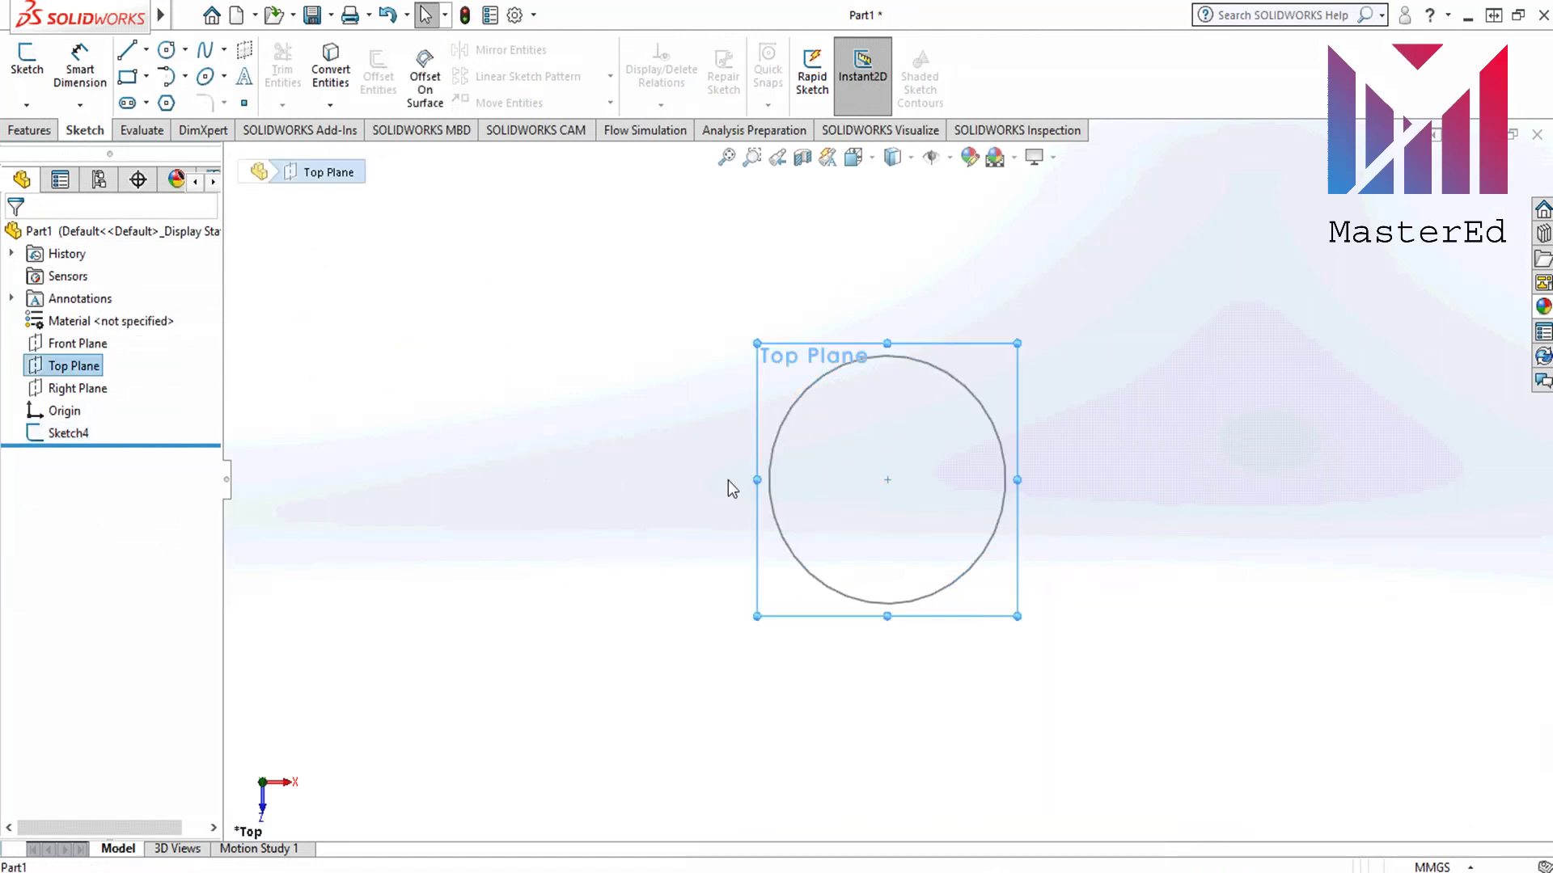
{"action": "middle_click_drag", "start_coordinate": [725, 493], "coordinate": [640, 542]}
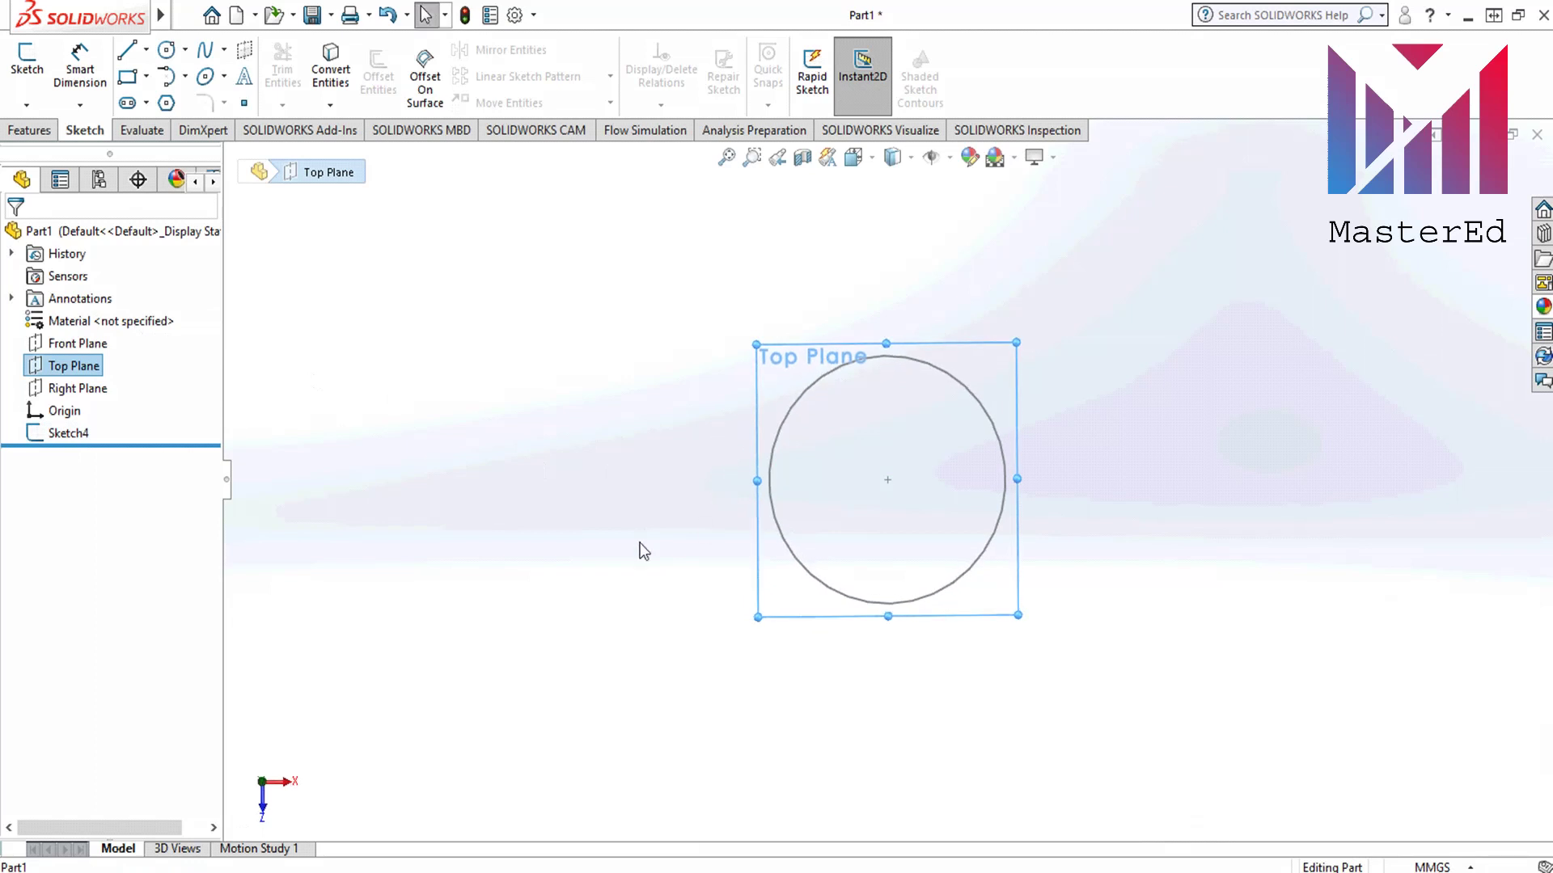
{"action": "key", "text": "space"}
{"action": "mouse_move", "coordinate": [700, 645]}
{"action": "middle_mouse_down"}
{"action": "mouse_move", "coordinate": [710, 409]}
{"action": "mouse_move", "coordinate": [685, 642]}
{"action": "middle_mouse_up"}
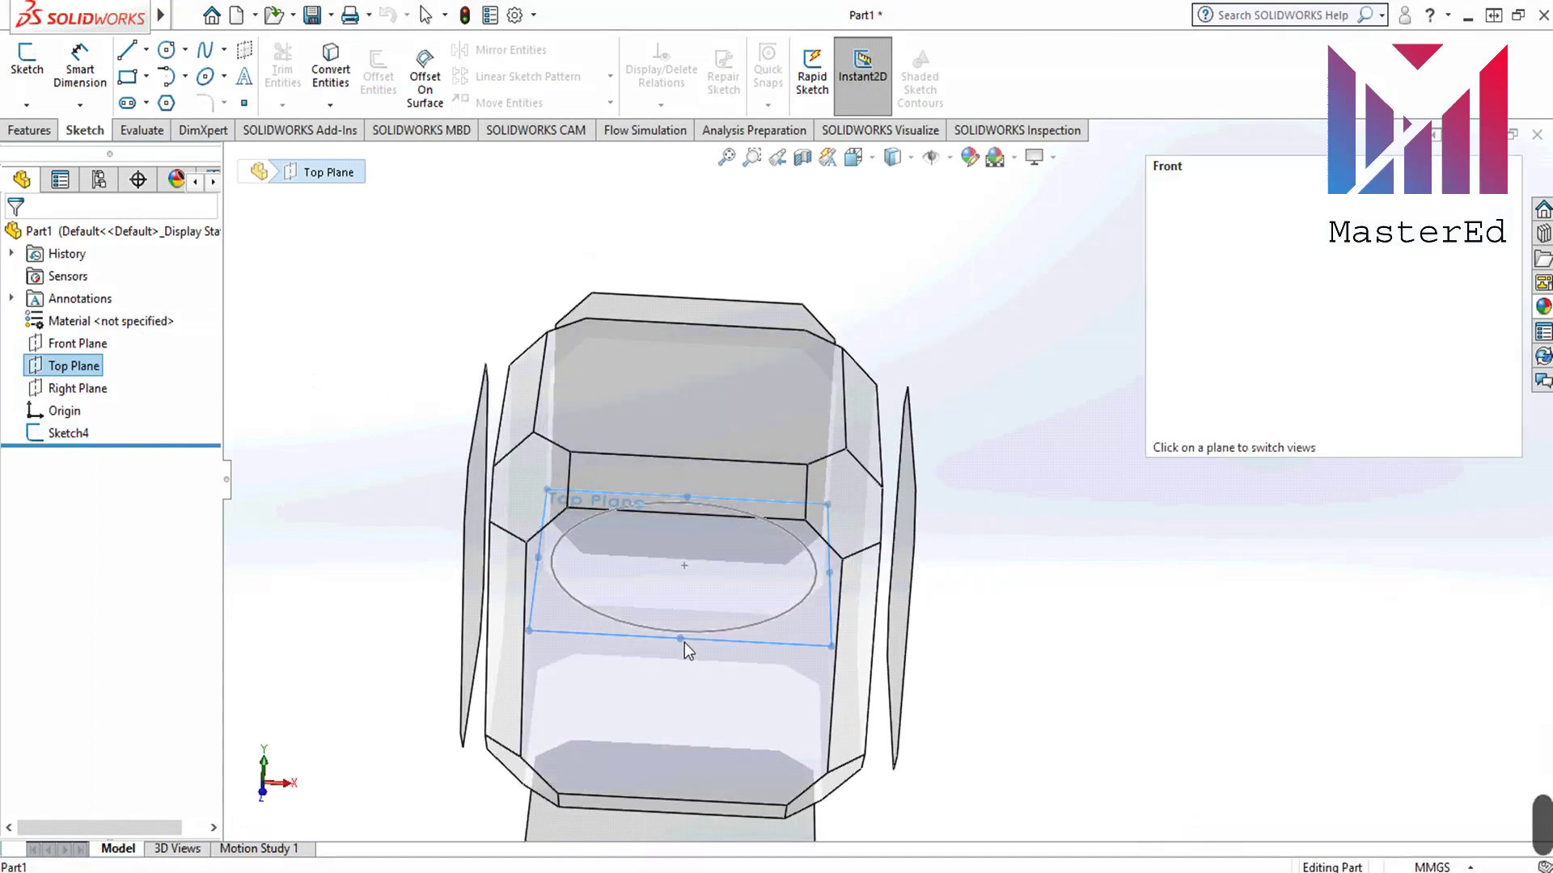
{"action": "left_click", "coordinate": [685, 642]}
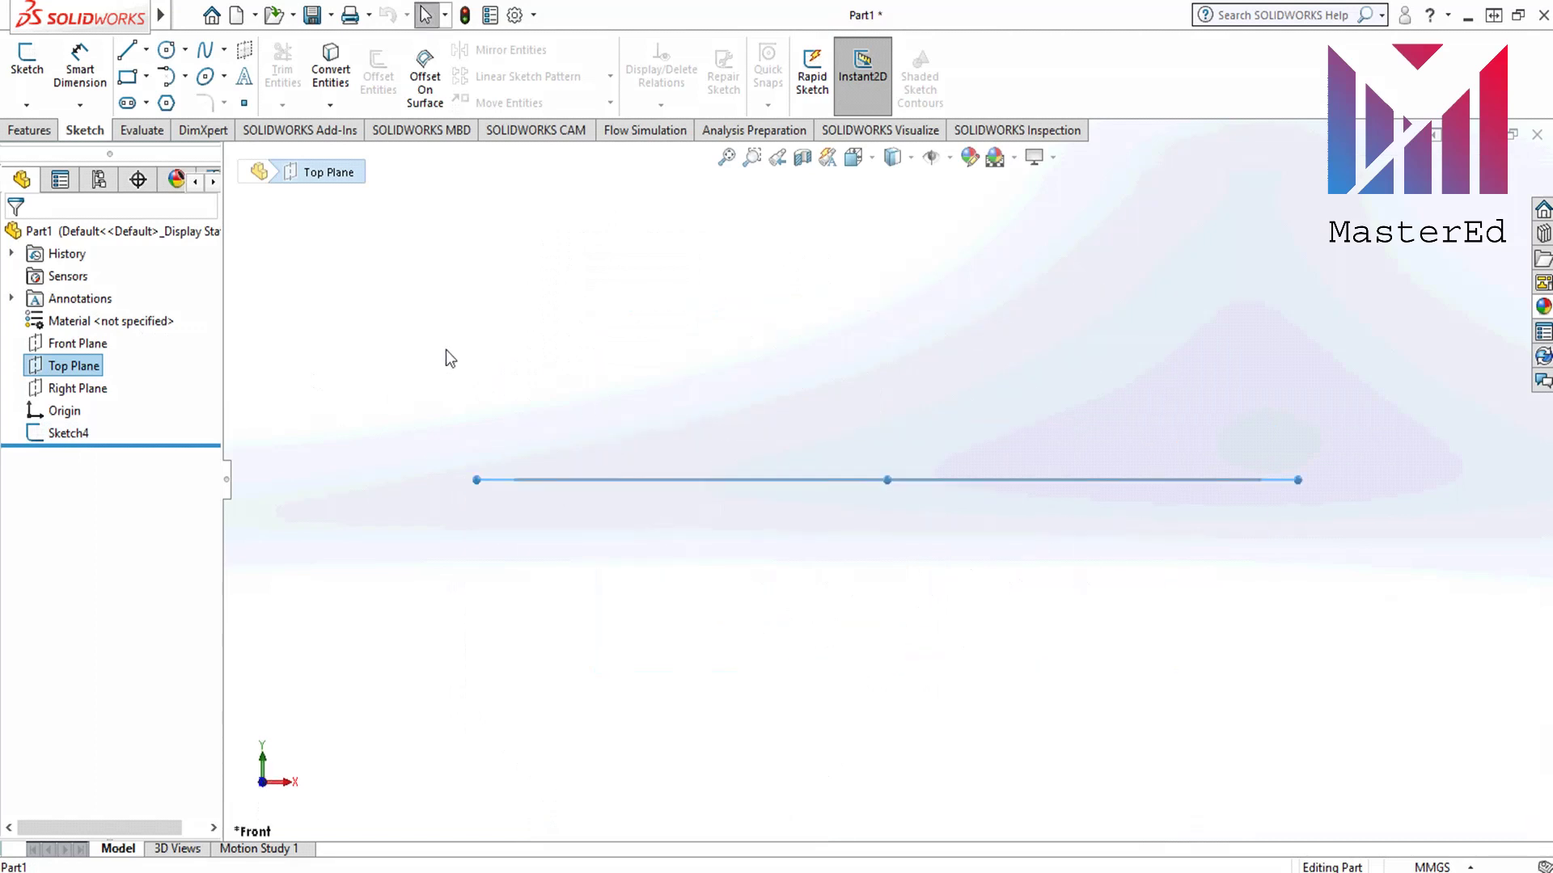
{"action": "left_click", "coordinate": [30, 130]}
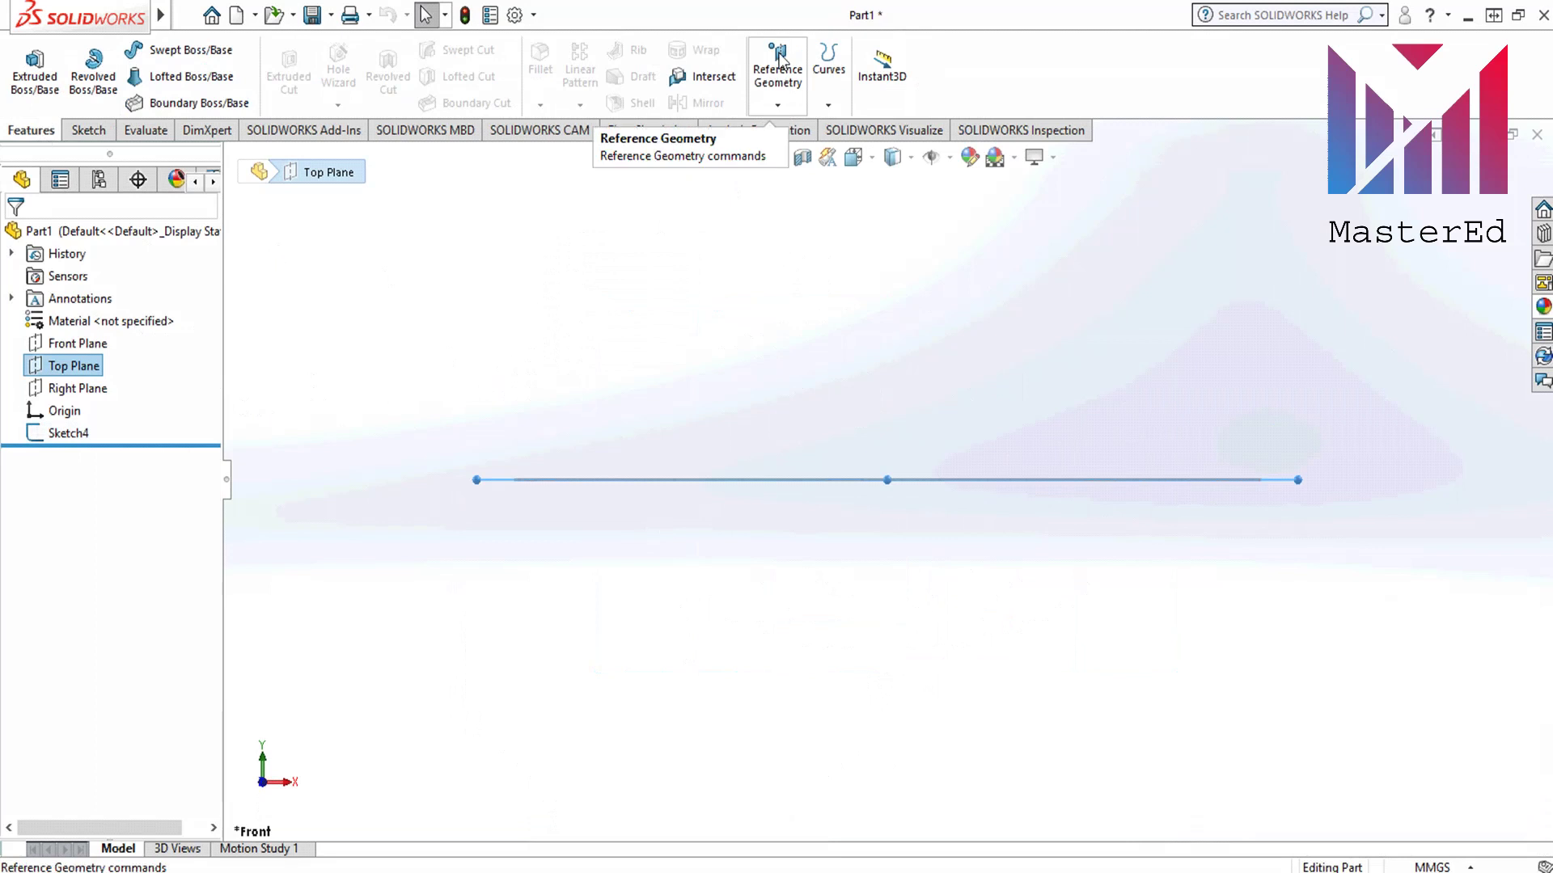
Step: Create reference plane Plane1 offset 50 mm from the Top Plane
{"action": "left_click", "coordinate": [779, 65]}
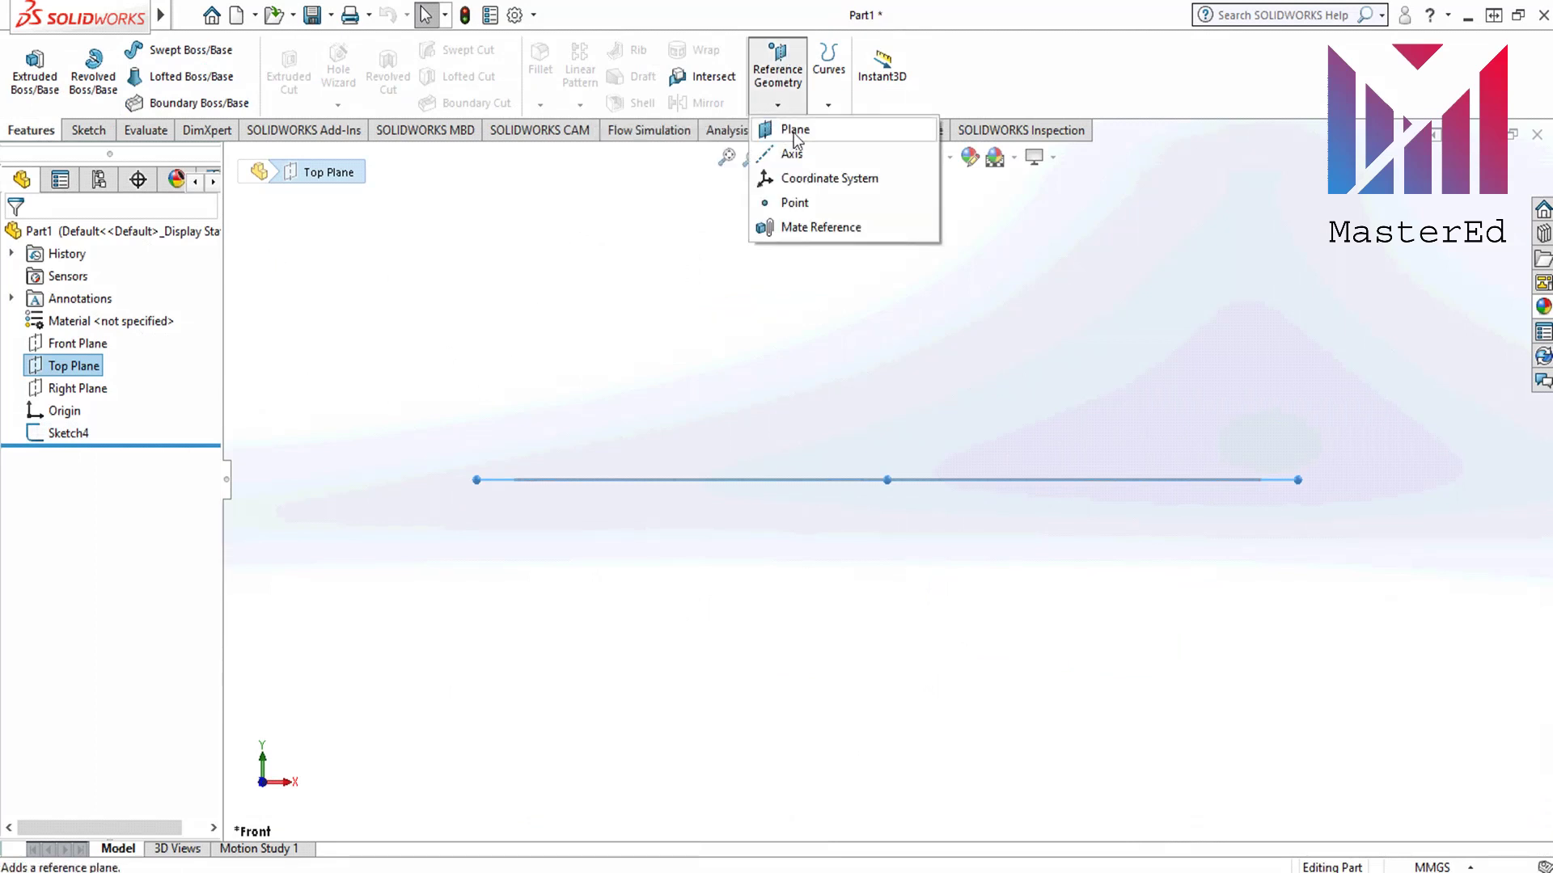
{"action": "left_click", "coordinate": [794, 133]}
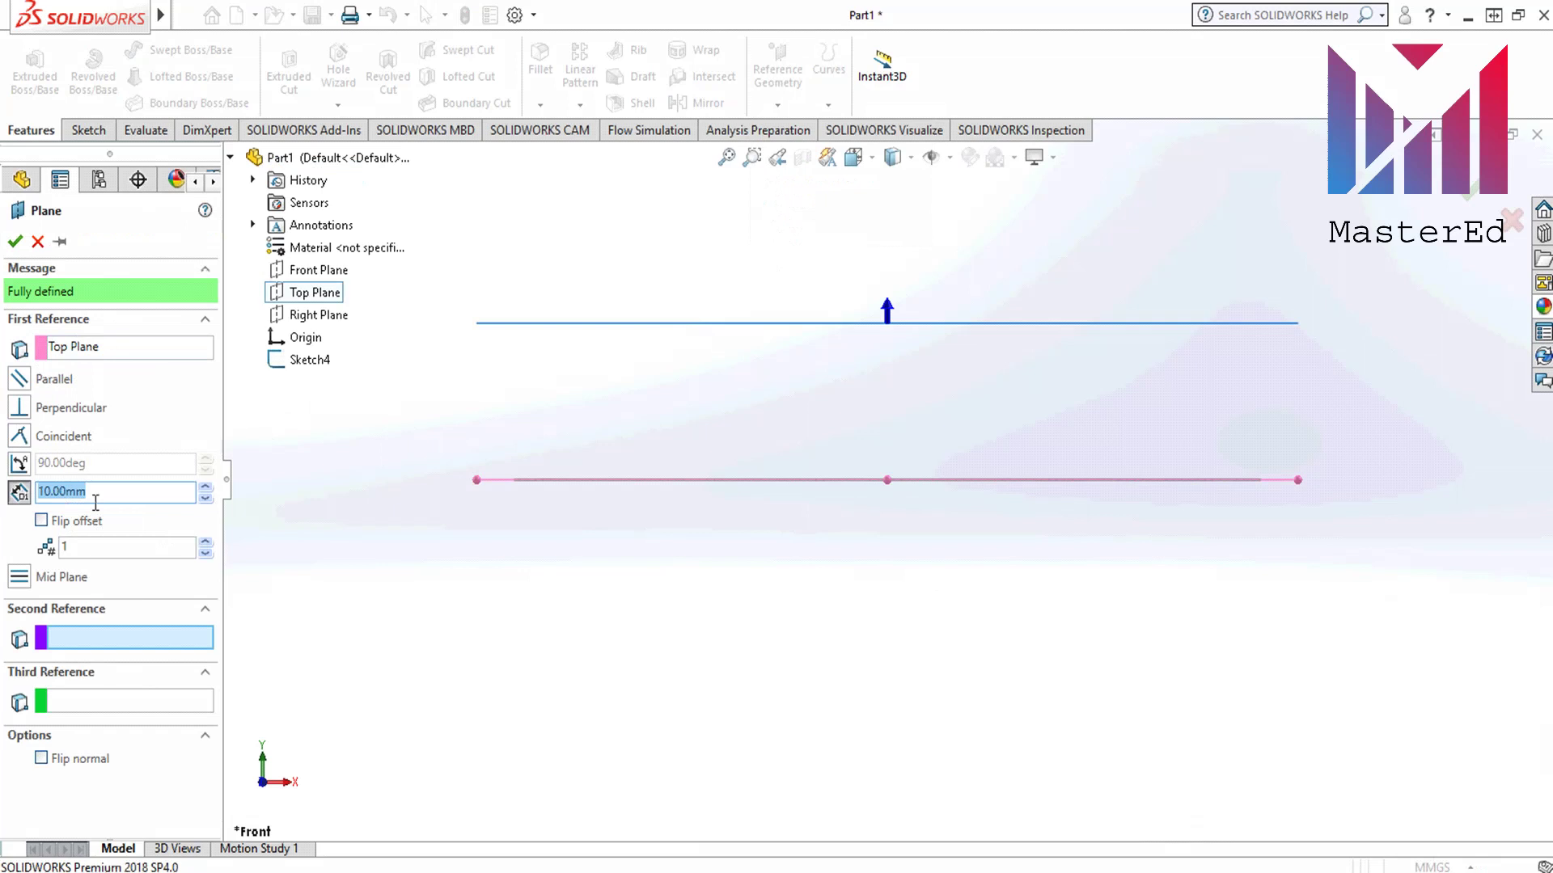
{"action": "type", "text": "50"}
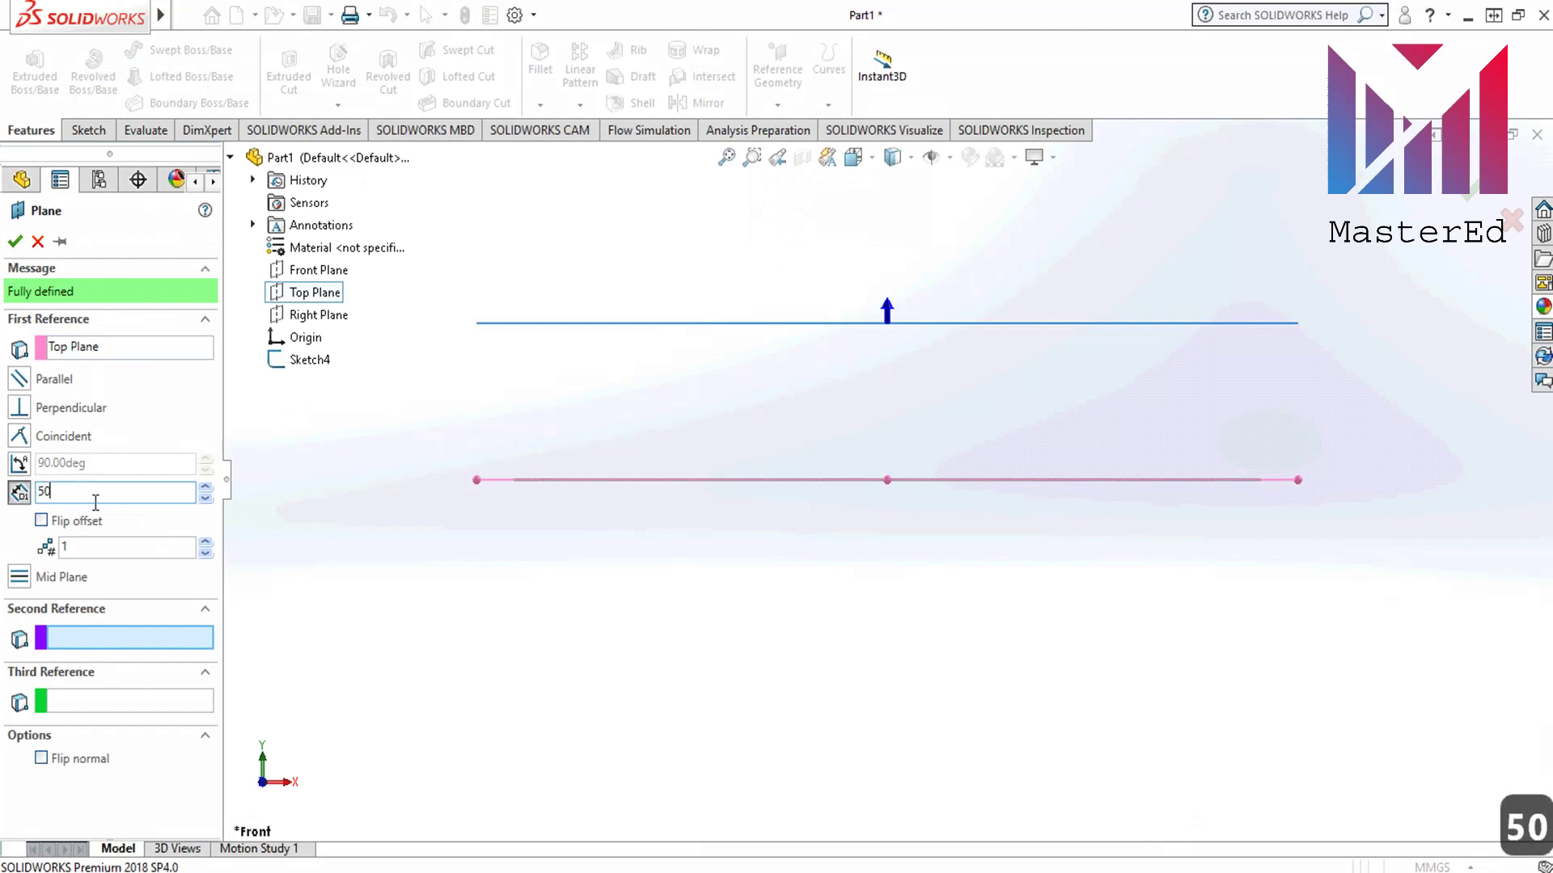
{"action": "key", "text": "Return"}
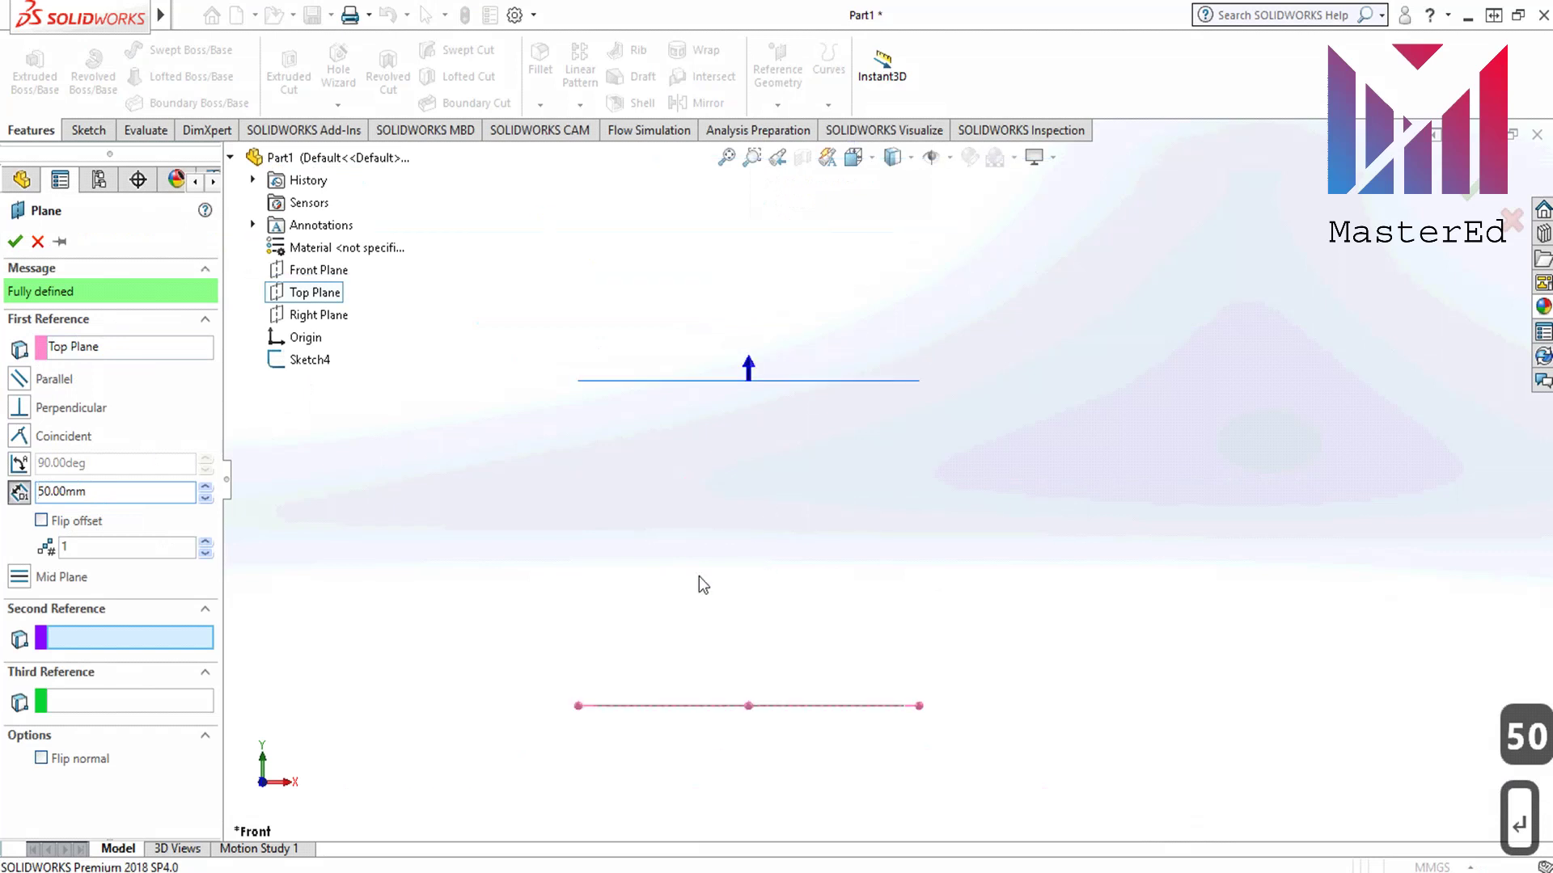
{"action": "left_click", "coordinate": [15, 242]}
{"action": "middle_click_drag", "start_coordinate": [580, 376], "coordinate": [762, 499]}
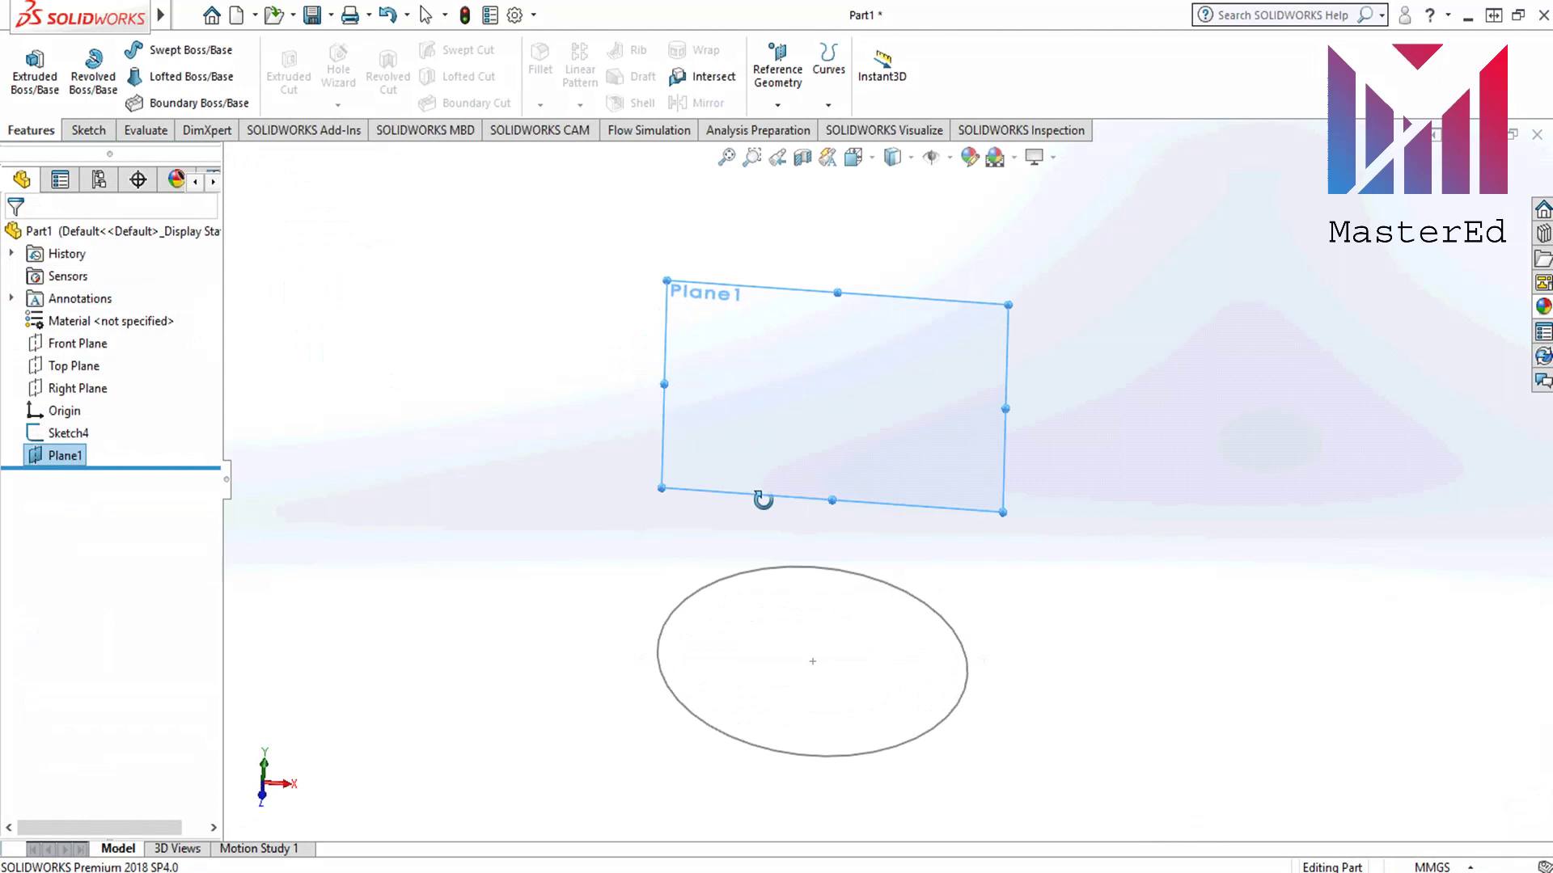
Step: Open a new sketch on Plane1 from the top view, placing and then deleting a point at the origin
{"action": "key", "text": "space"}
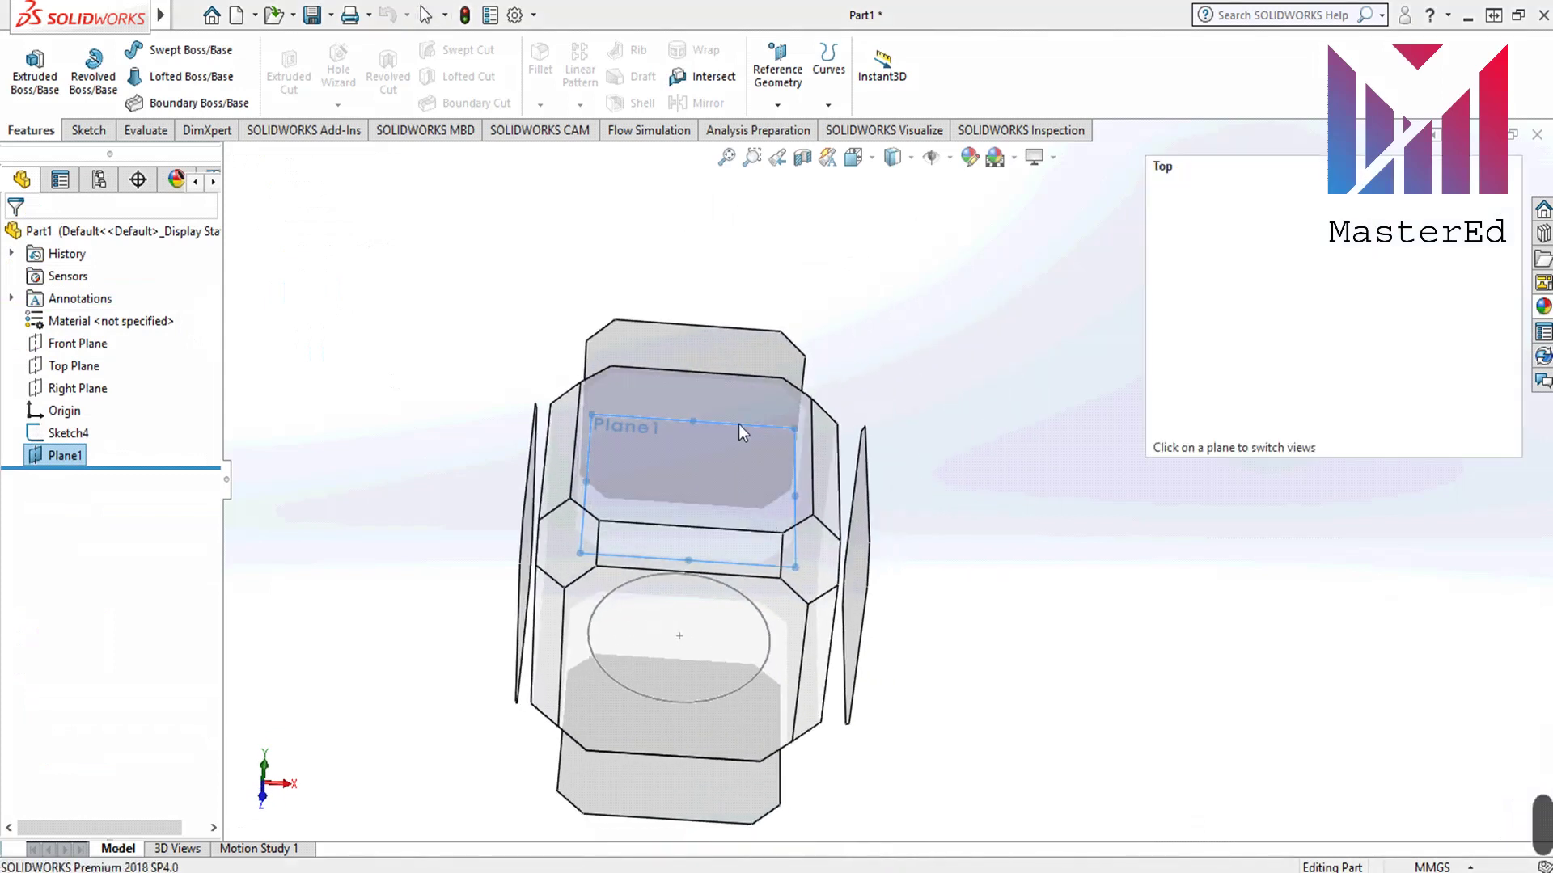
{"action": "left_click", "coordinate": [739, 420]}
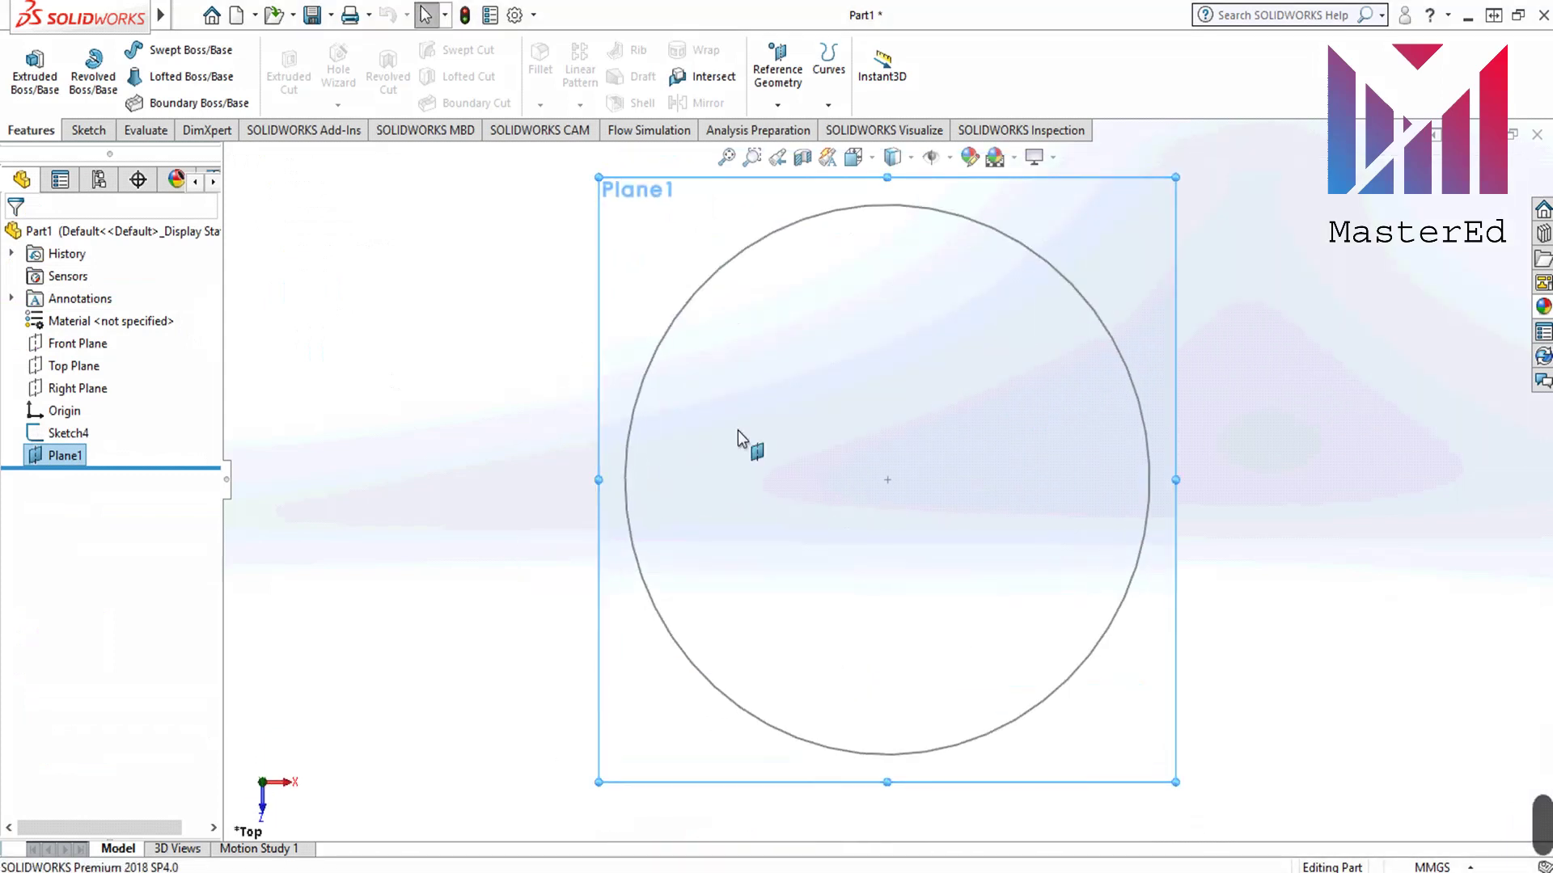
{"action": "left_click", "coordinate": [87, 130]}
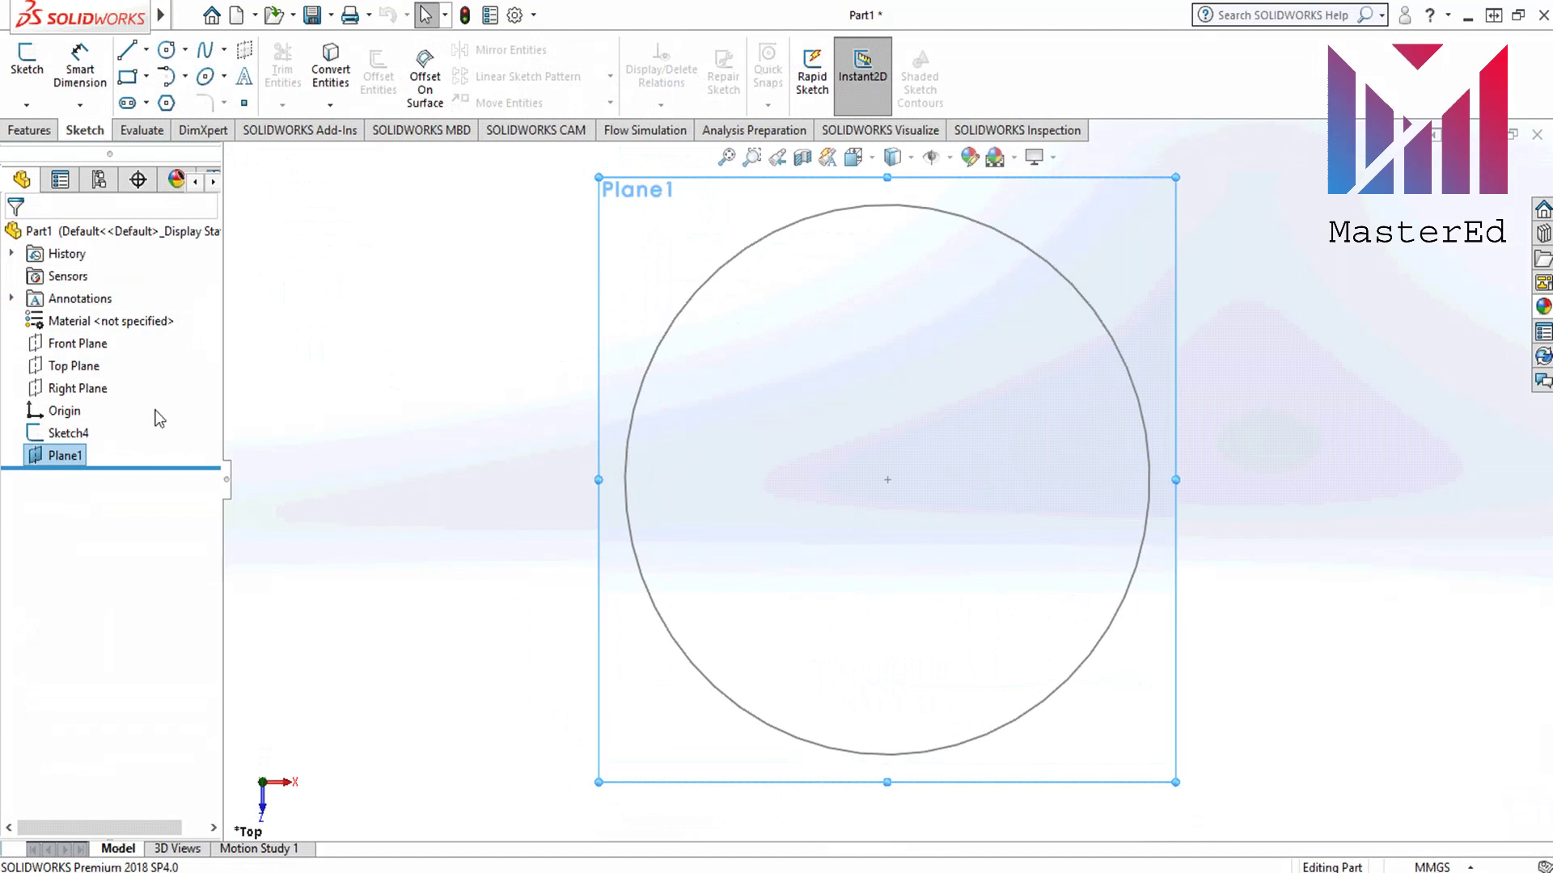
{"action": "left_click", "coordinate": [52, 457]}
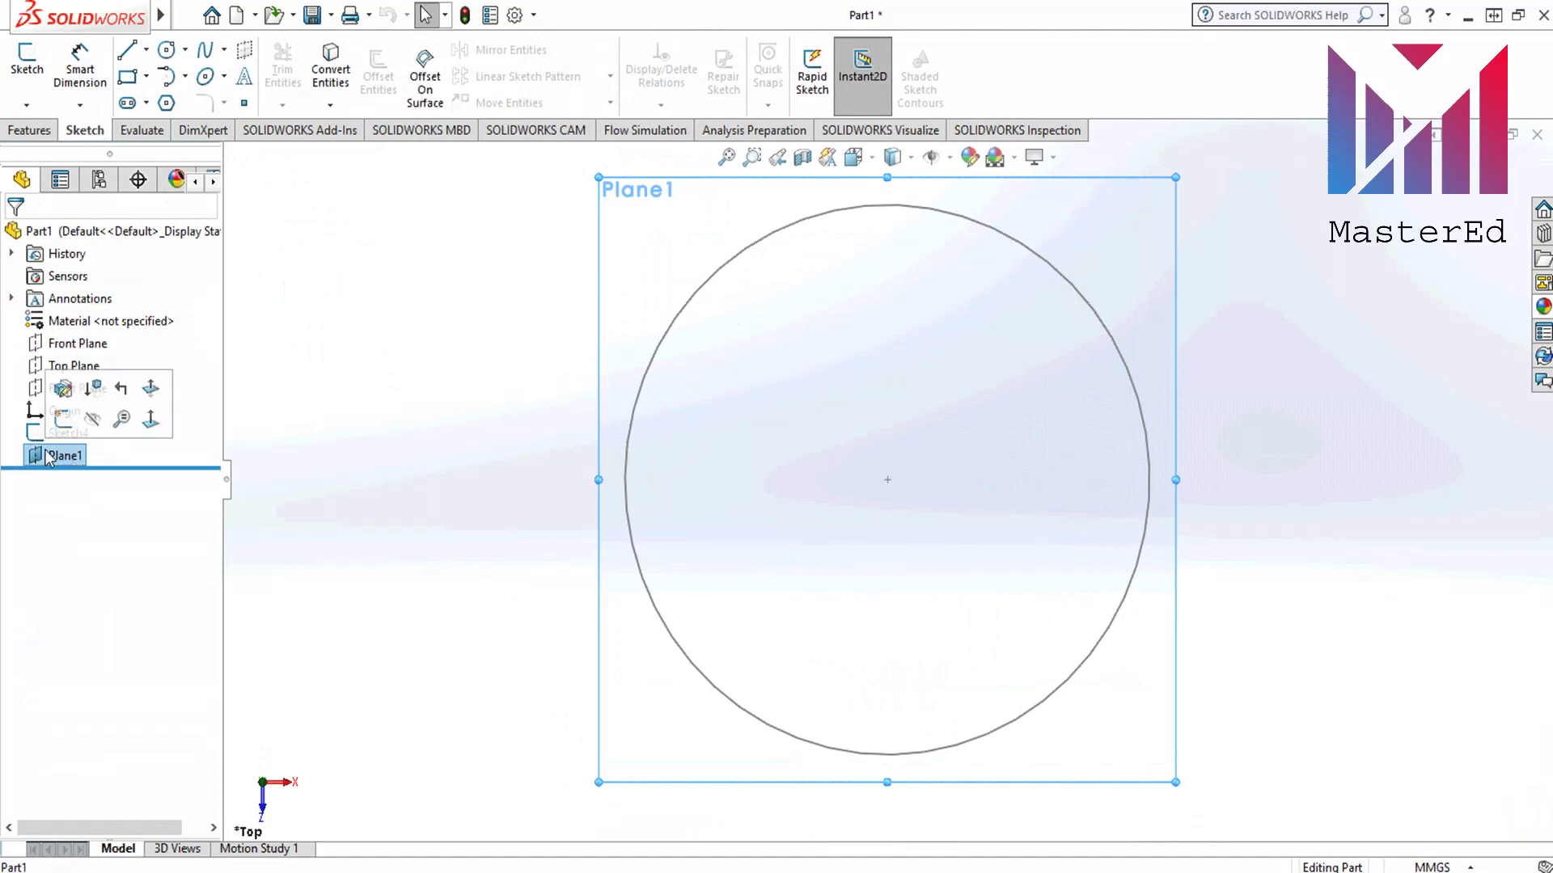
{"action": "left_click", "coordinate": [27, 75]}
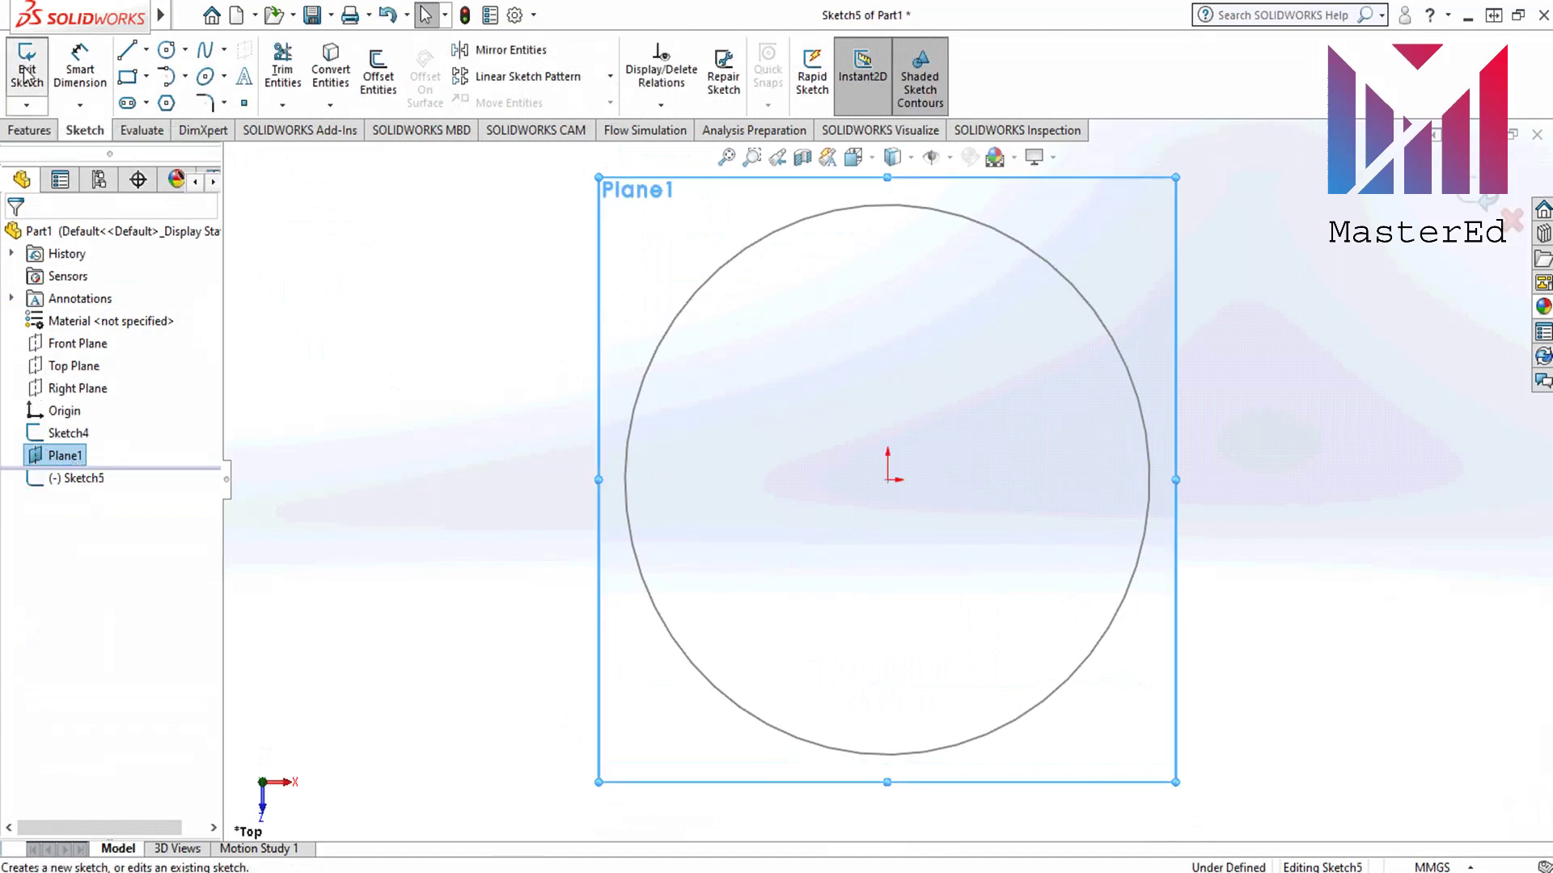
{"action": "left_click", "coordinate": [244, 107]}
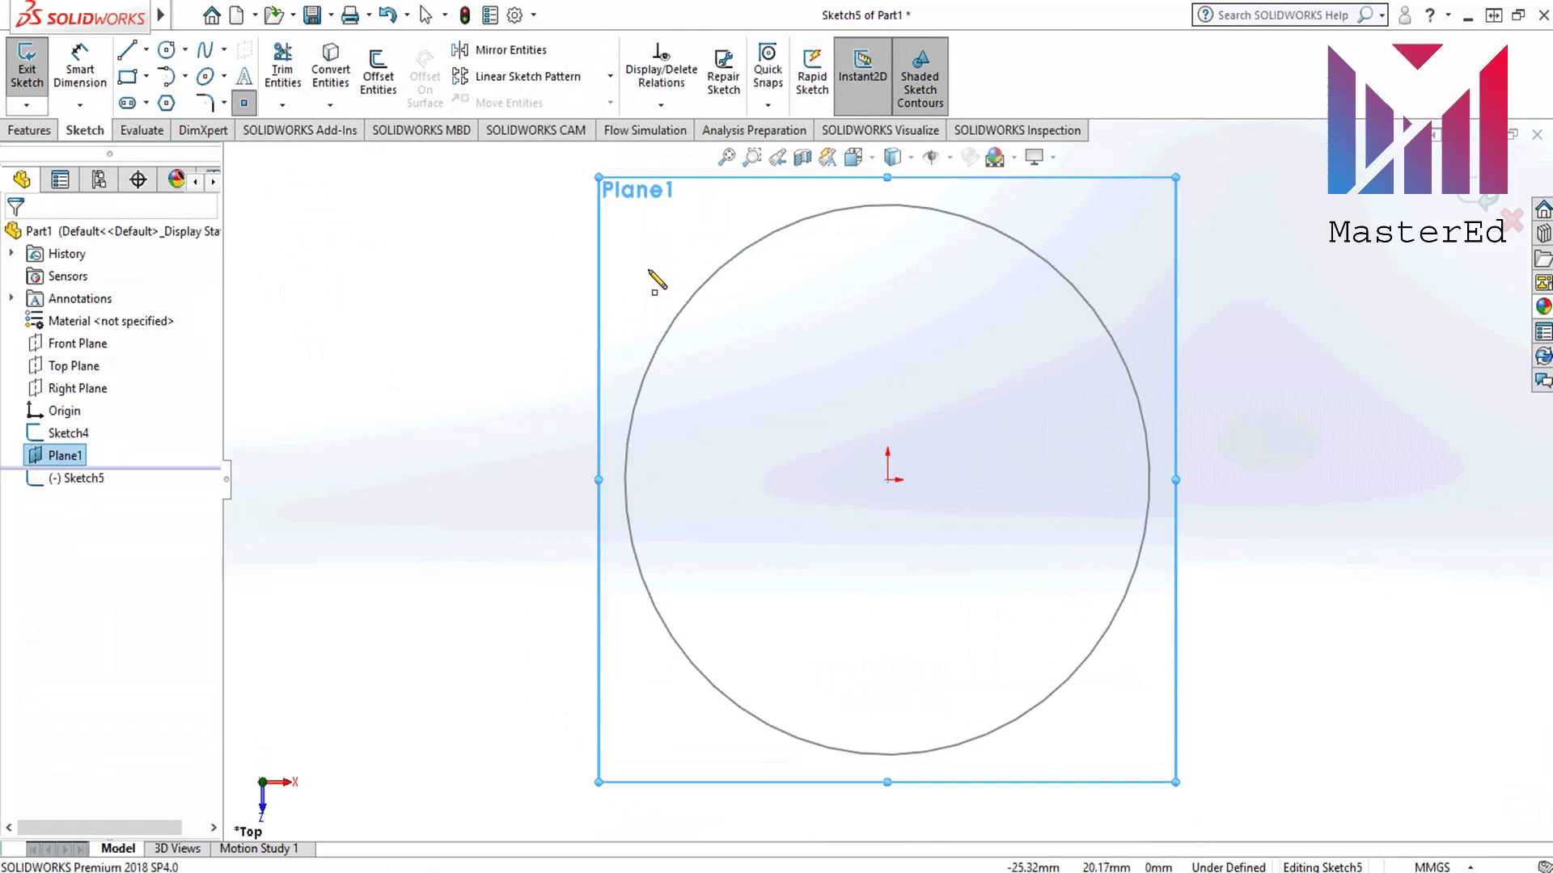
{"action": "left_click", "coordinate": [887, 480]}
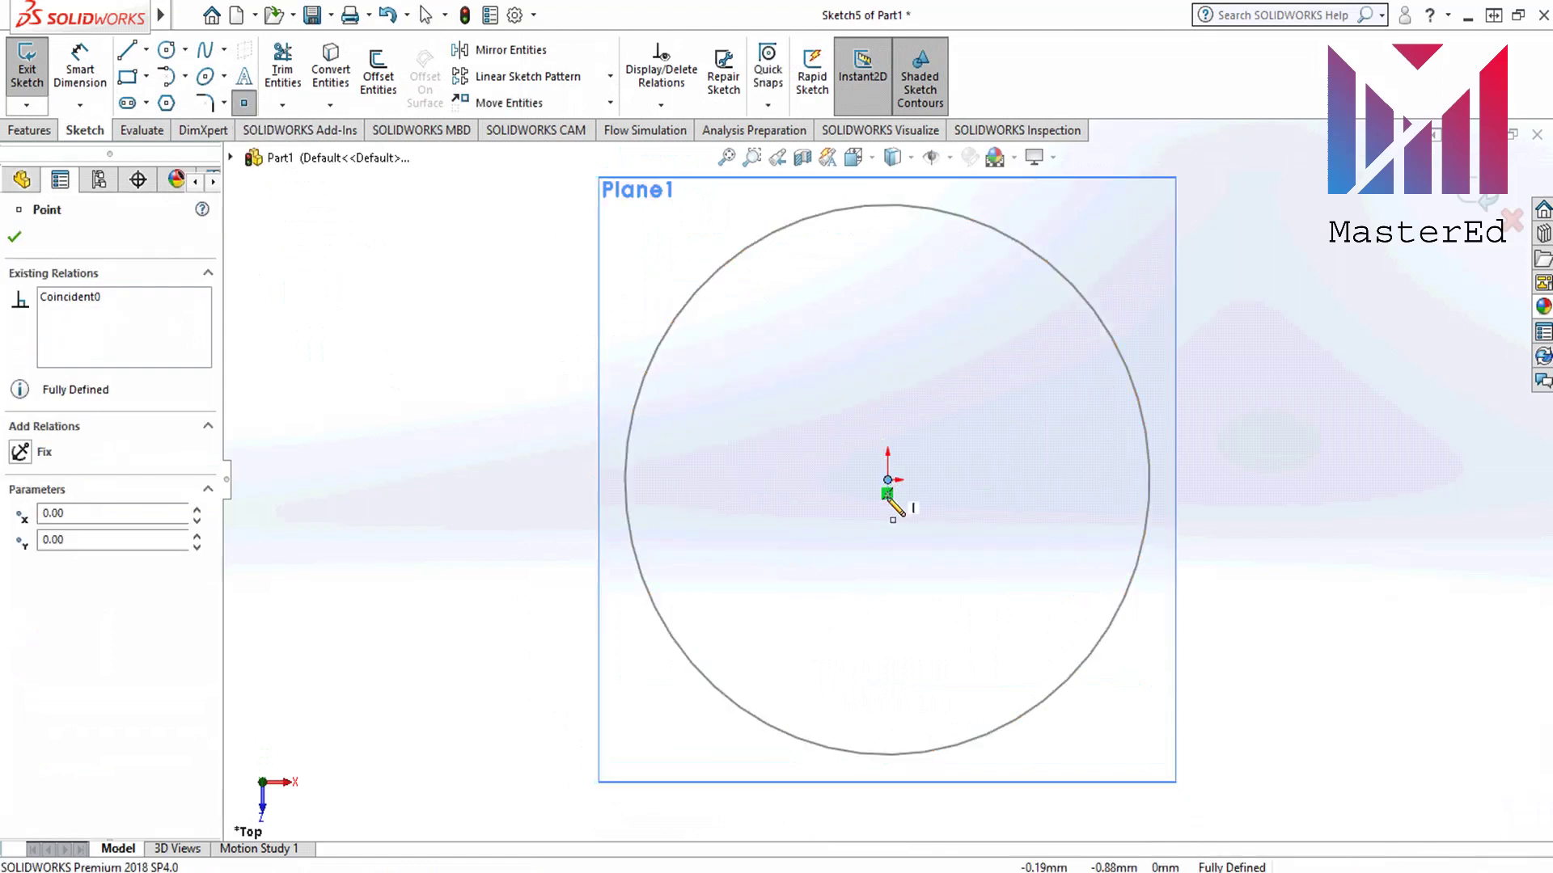
{"action": "key", "text": "Escape"}
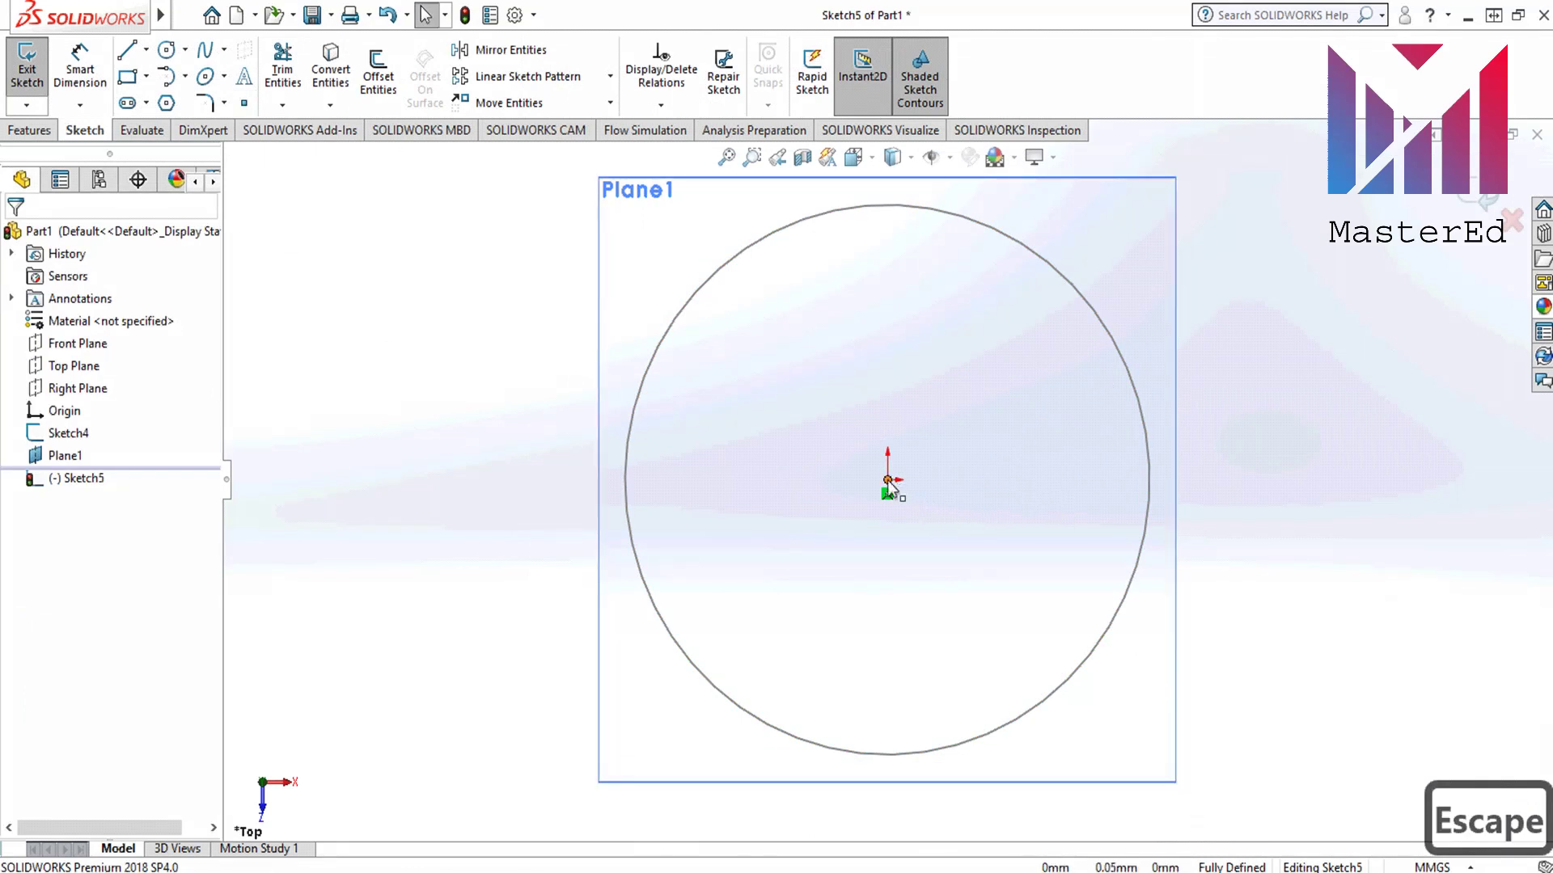
{"action": "left_click", "coordinate": [887, 481]}
{"action": "key", "text": "Delete"}
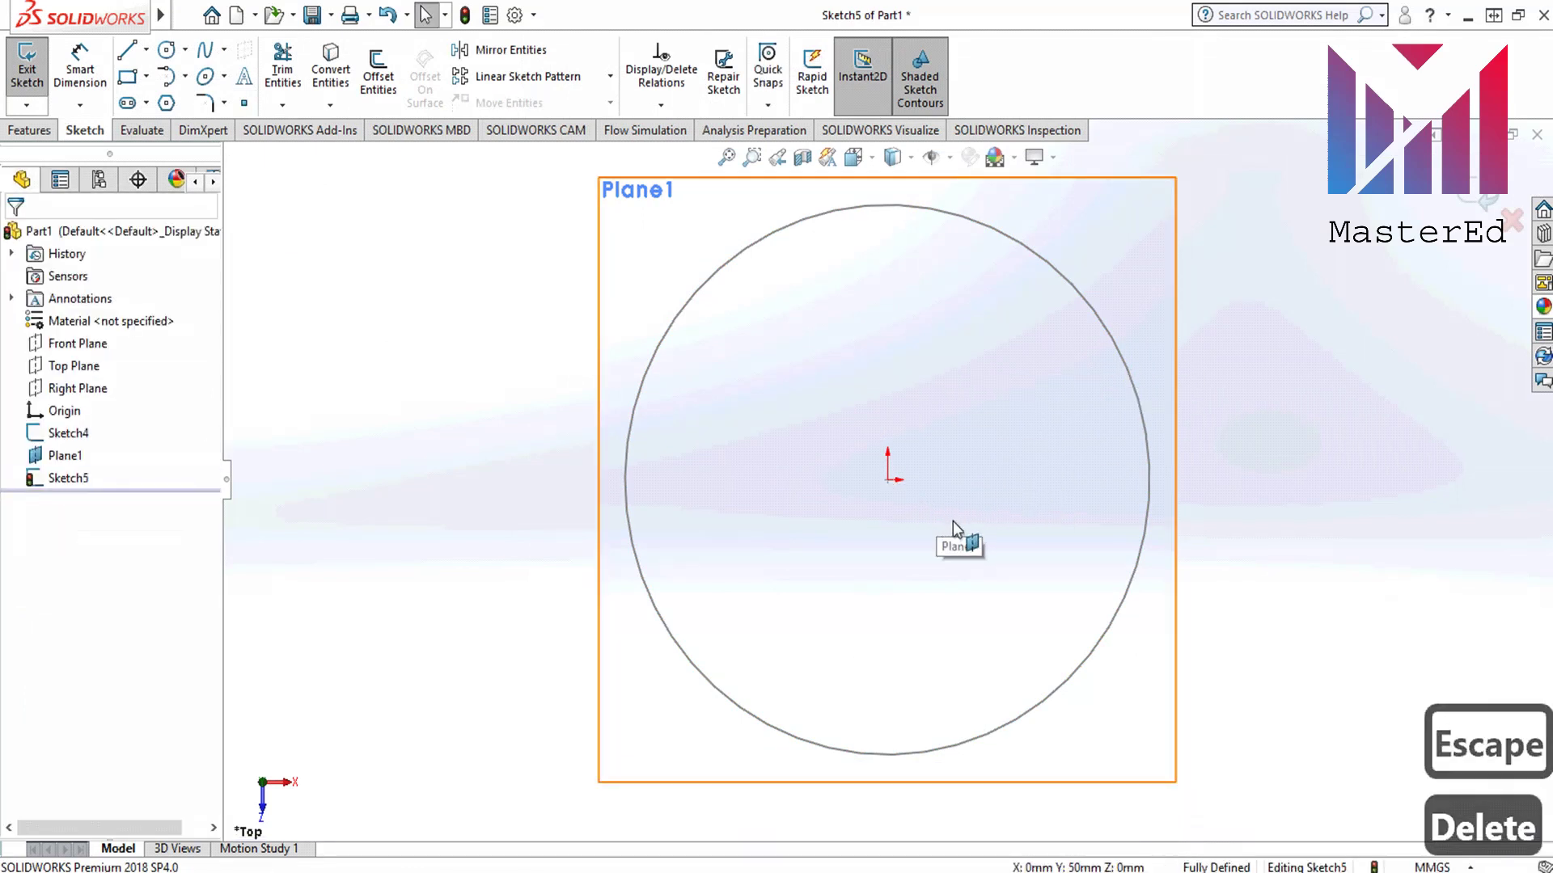
Step: Draw a vertical centerline across the circle, place the apex point at the origin, and exit the sketch
{"action": "left_click", "coordinate": [148, 52]}
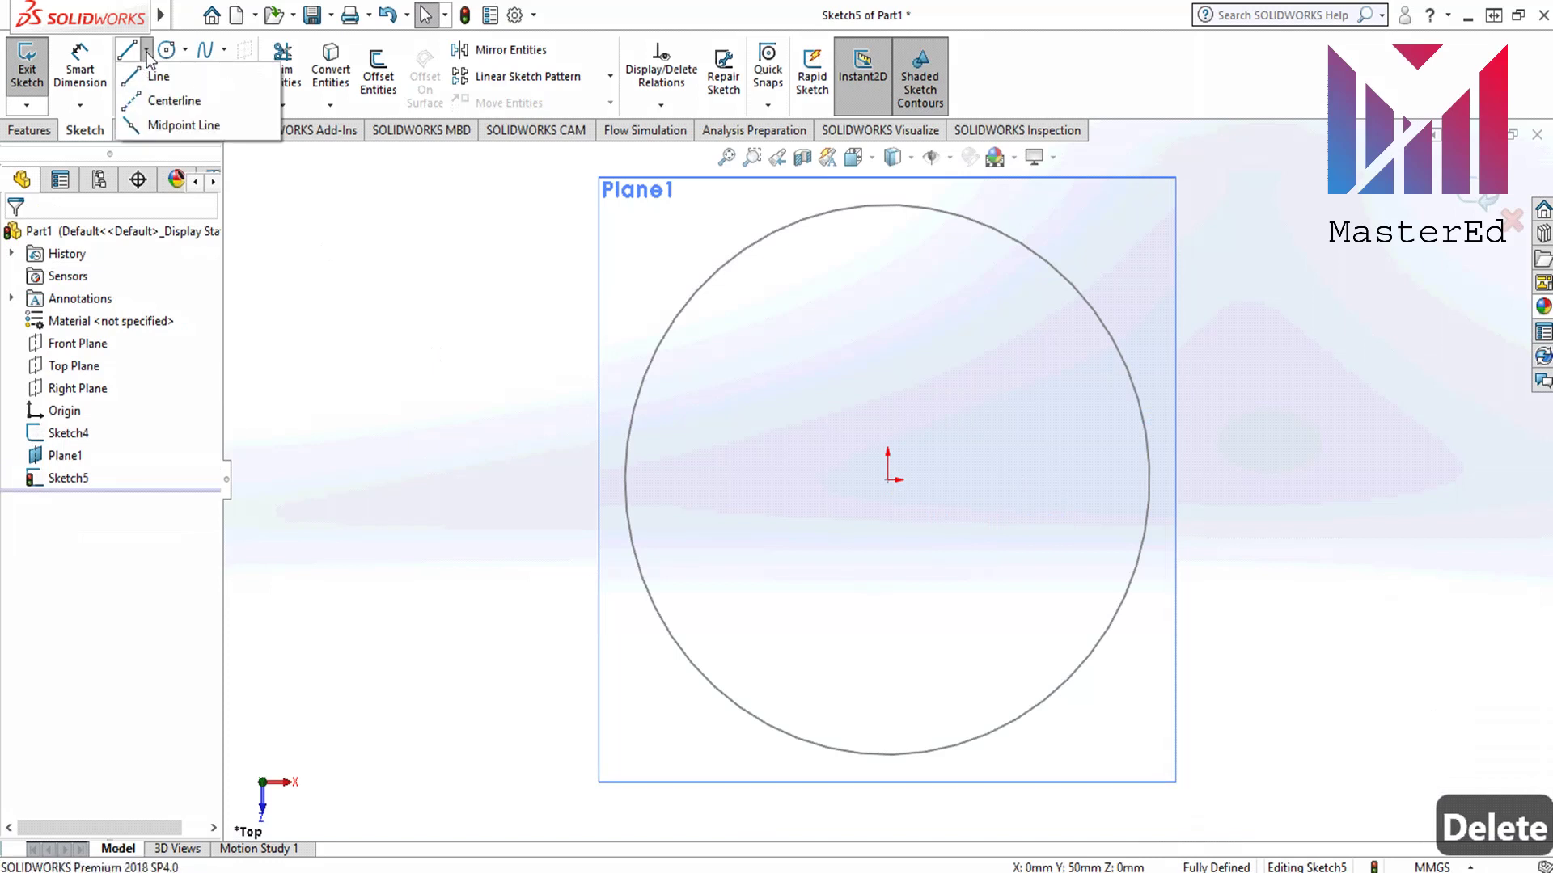
{"action": "left_click", "coordinate": [153, 104]}
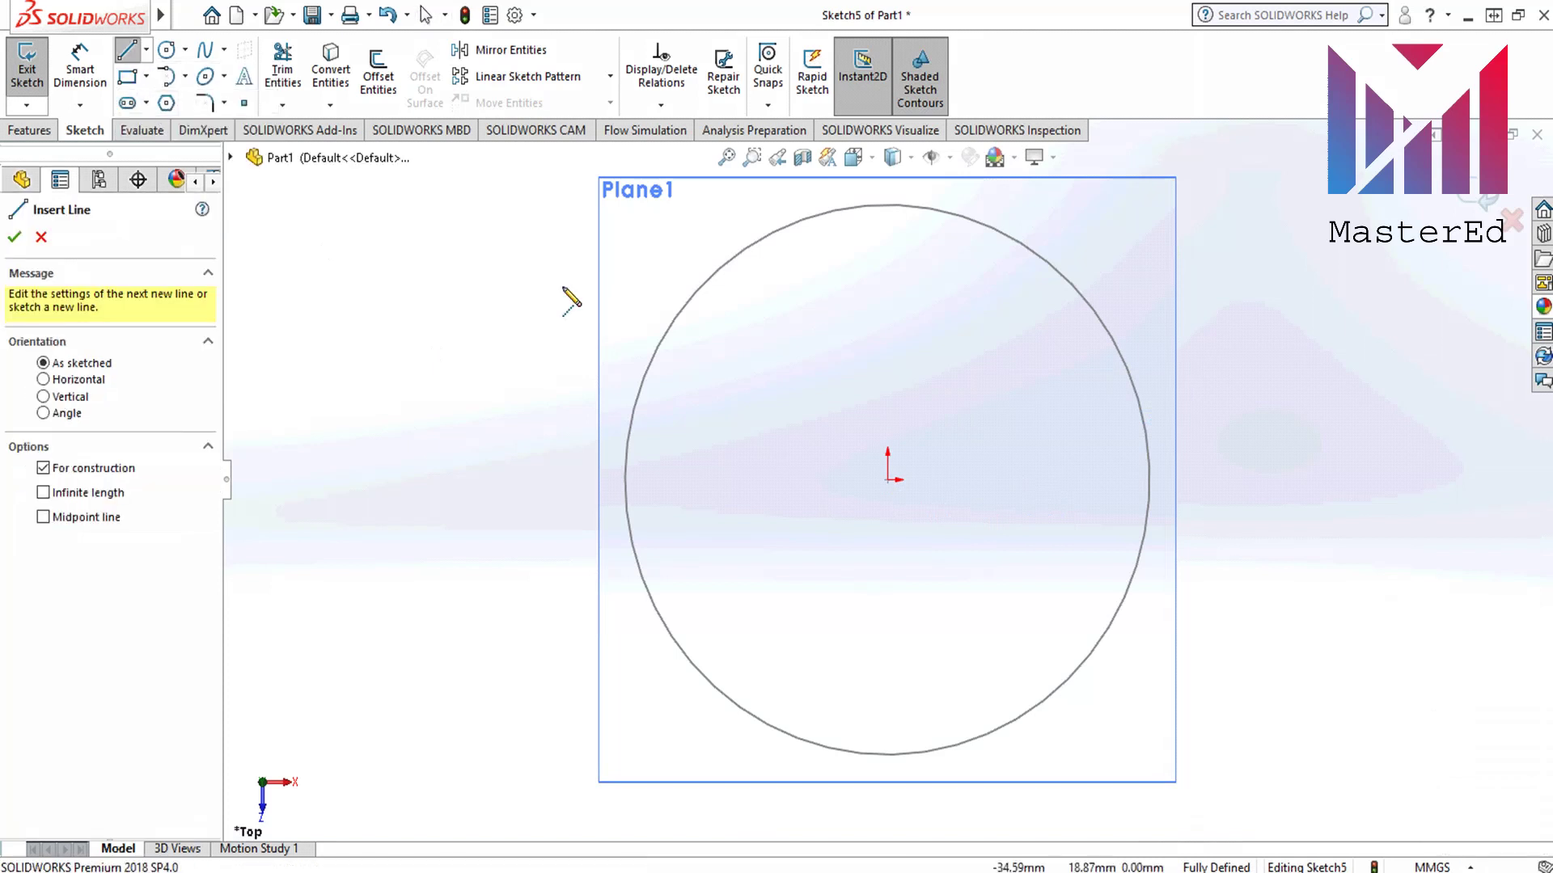
{"action": "left_click", "coordinate": [887, 205]}
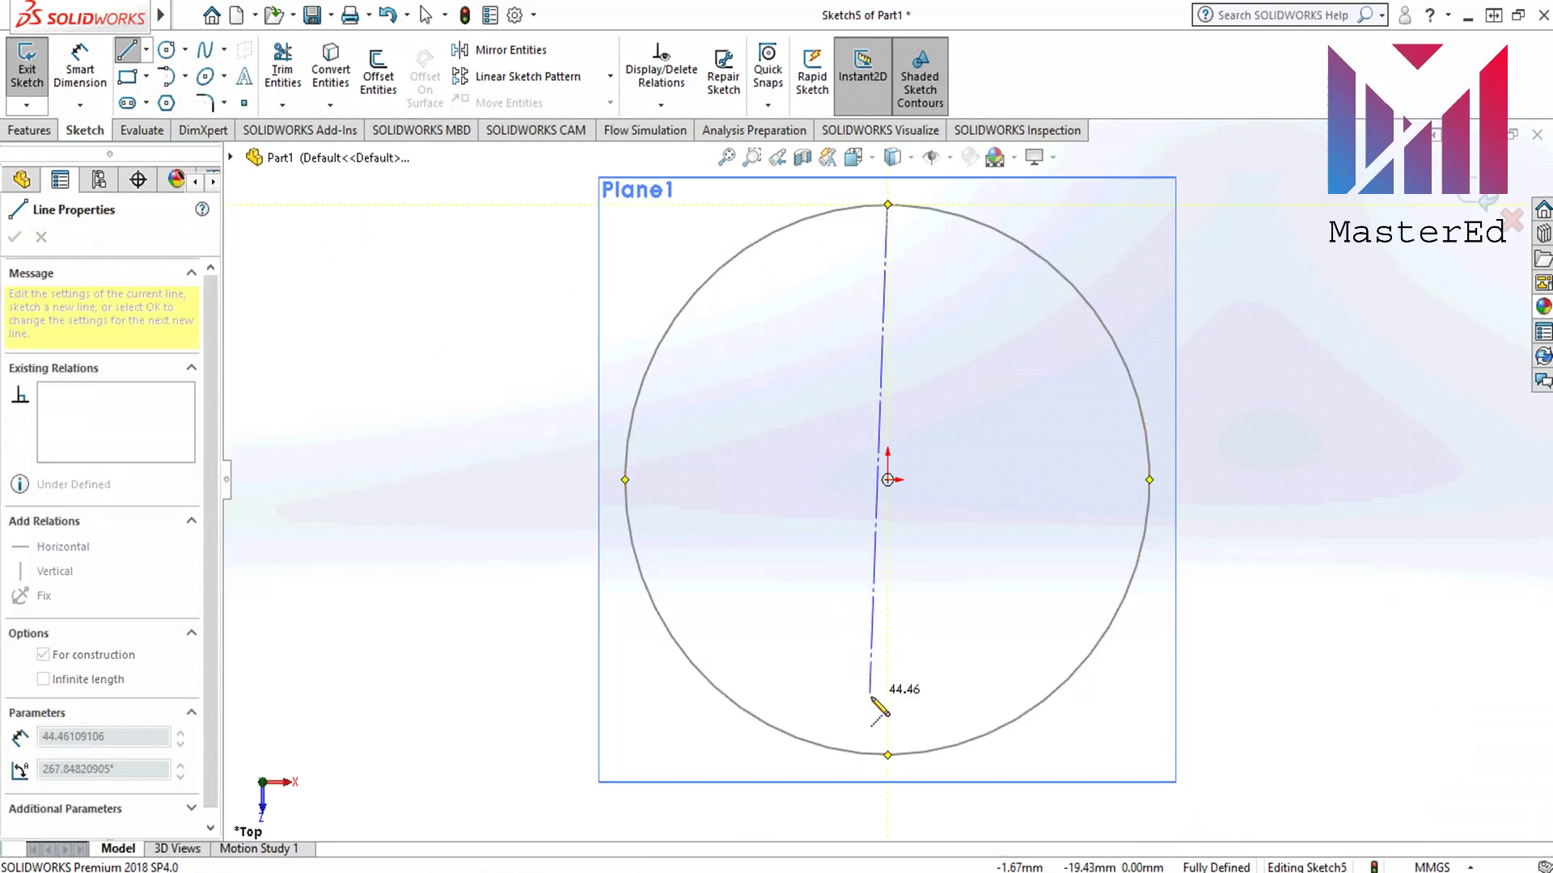
{"action": "left_click", "coordinate": [888, 755]}
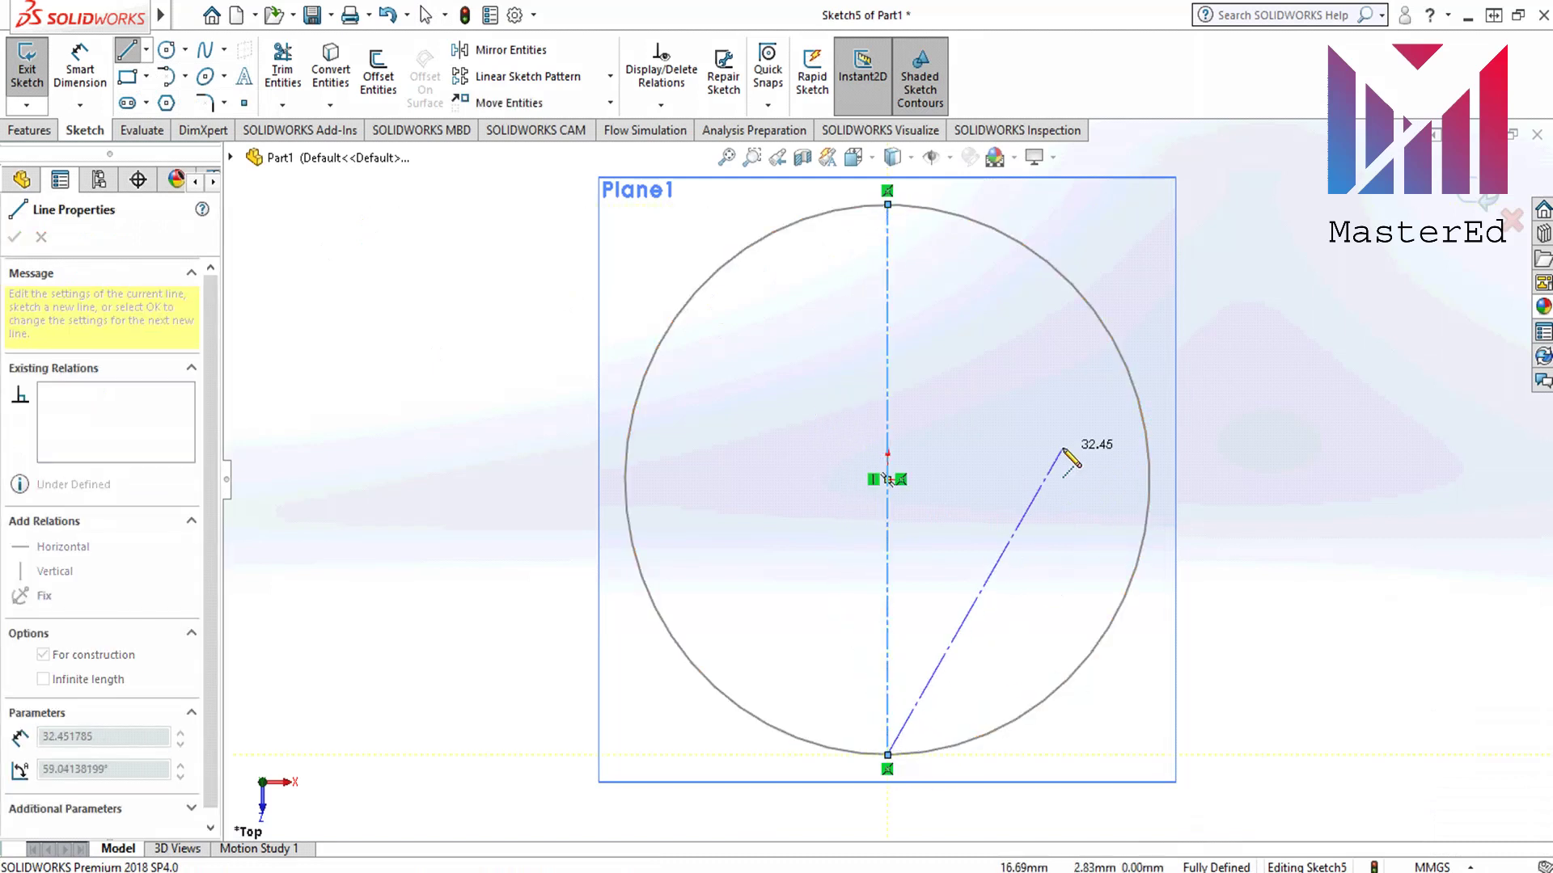
{"action": "key", "text": "Escape"}
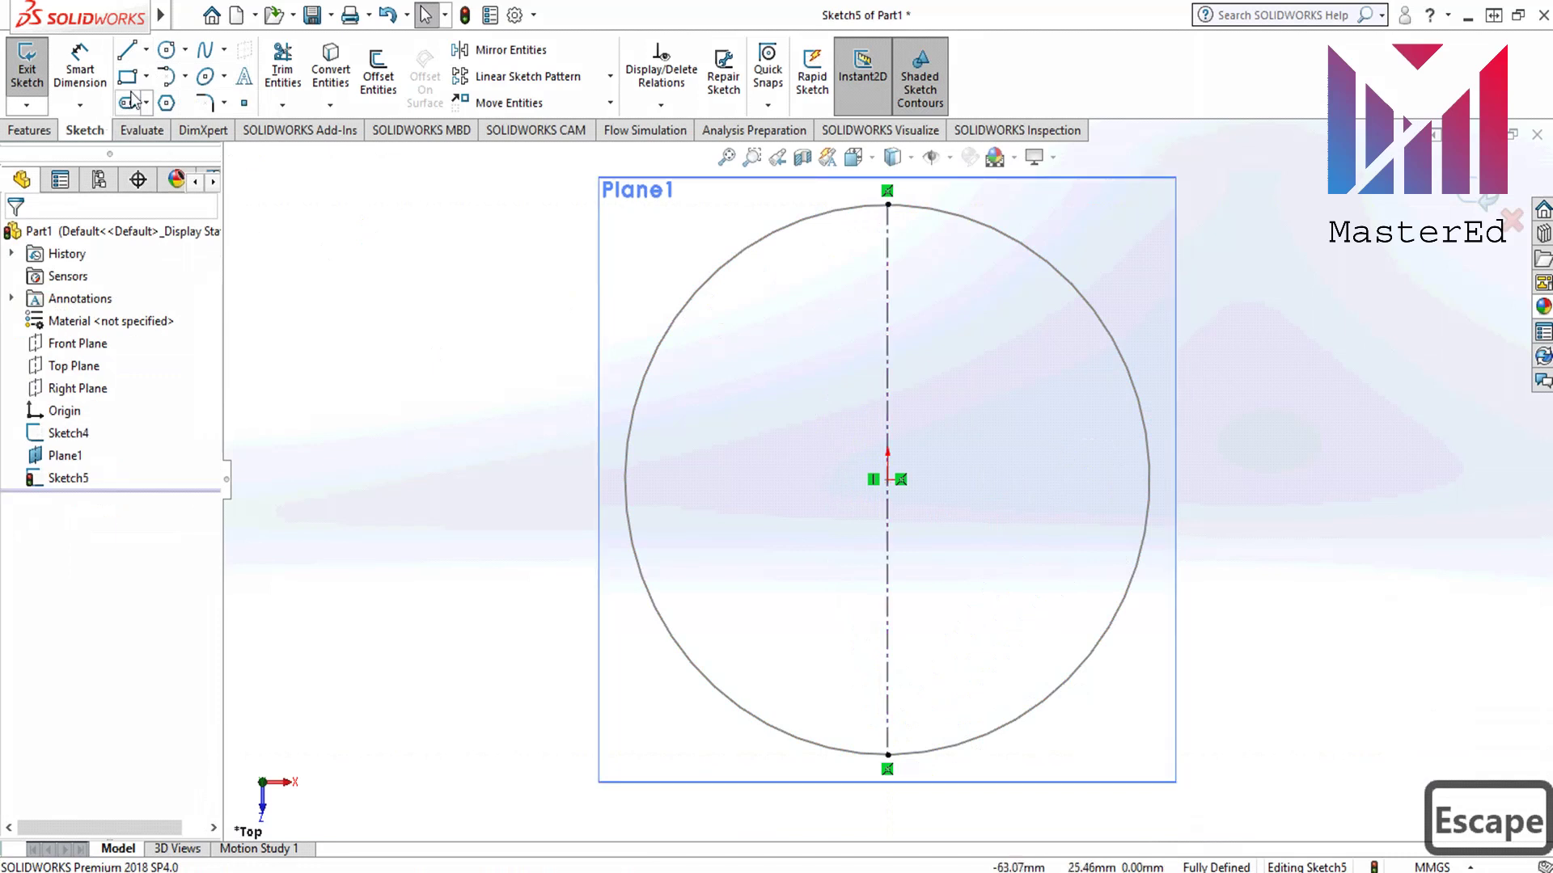
{"action": "left_click", "coordinate": [244, 103]}
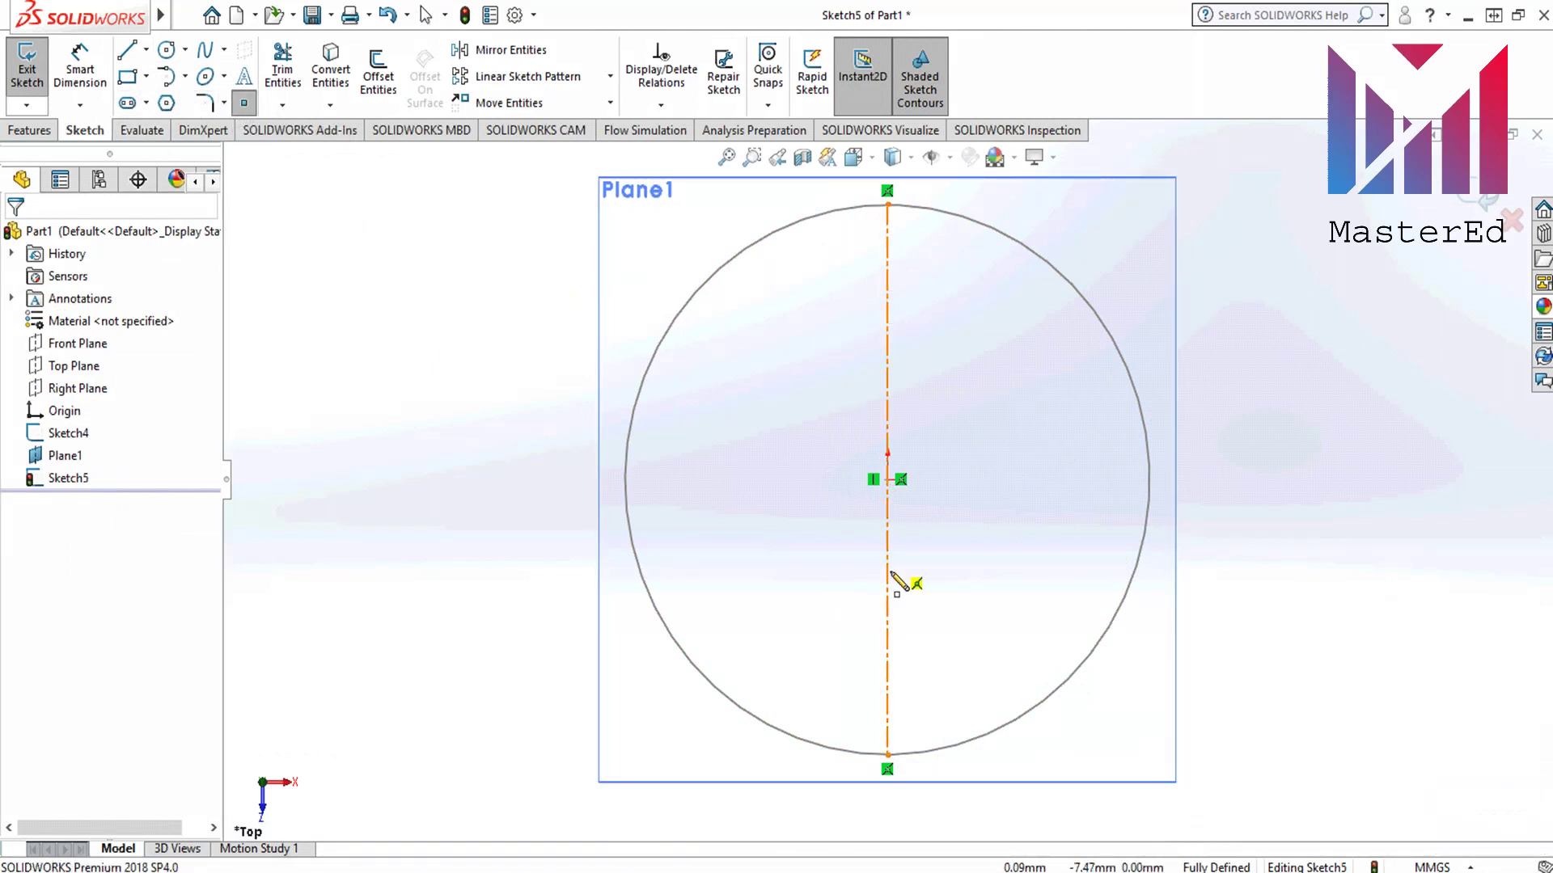
{"action": "left_click", "coordinate": [889, 480]}
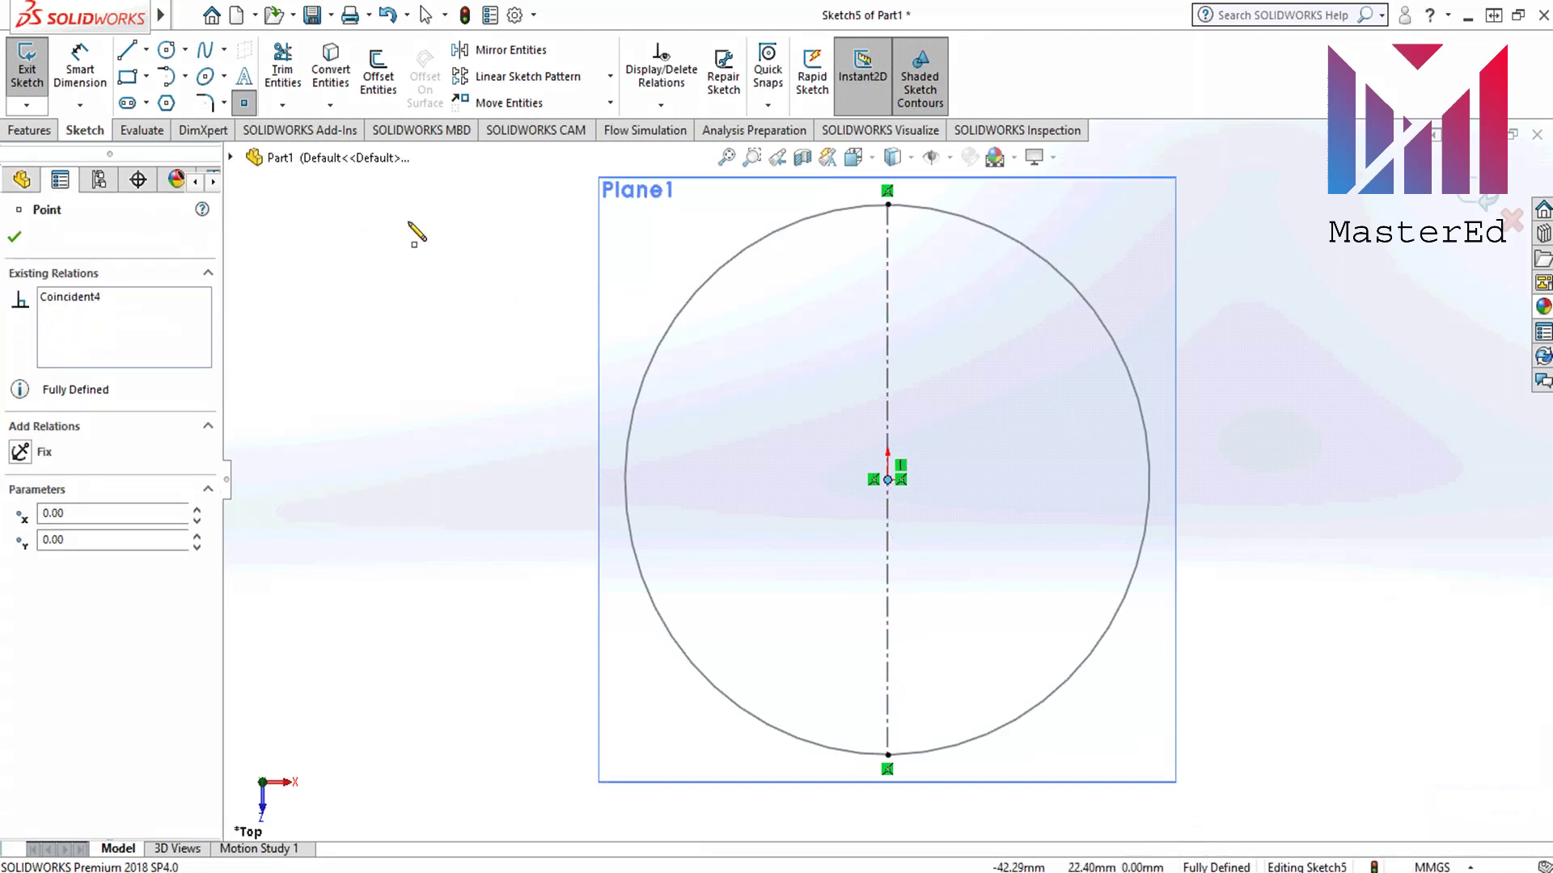
{"action": "left_click", "coordinate": [14, 236]}
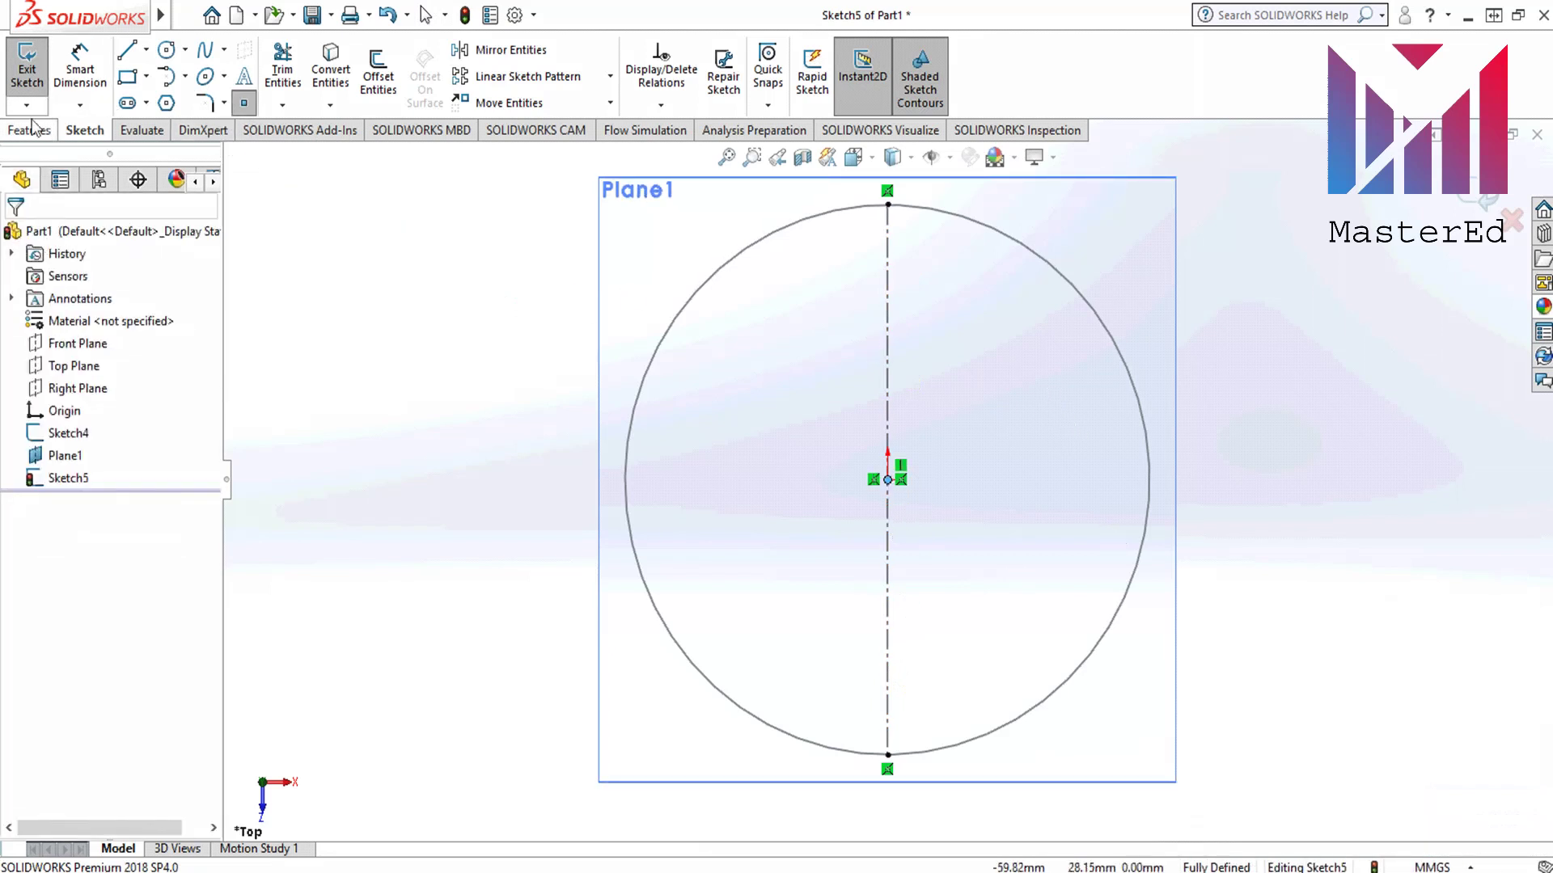
{"action": "left_click", "coordinate": [27, 76]}
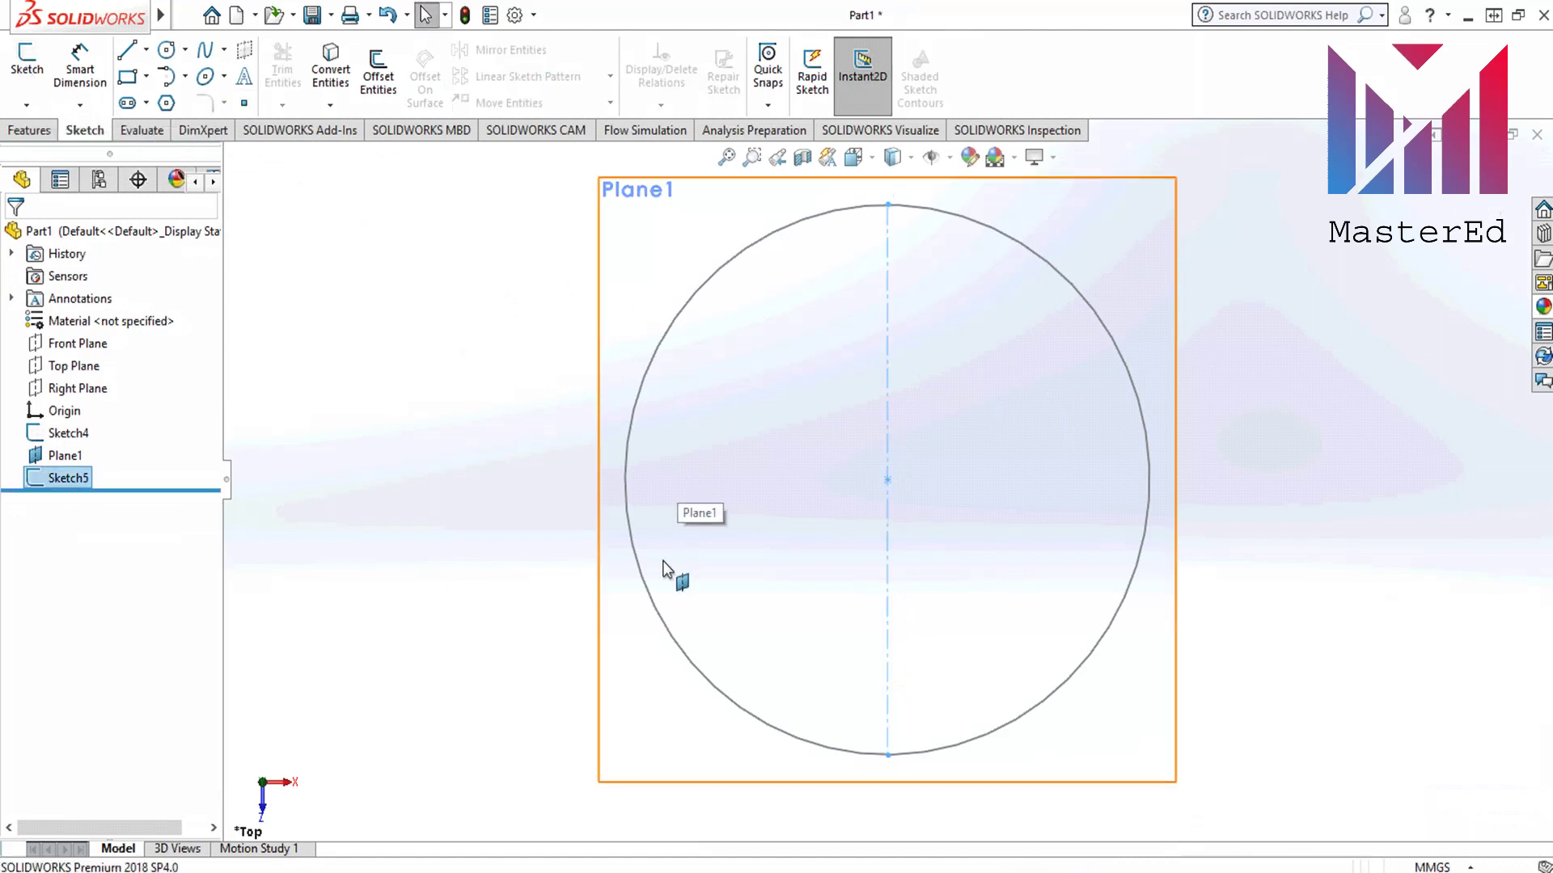
Step: Loft the Ø50 circle (Sketch4) up to the apex point (Sketch5) to form a cone
{"action": "key", "text": "space"}
{"action": "middle_click_drag", "start_coordinate": [623, 730], "coordinate": [611, 568]}
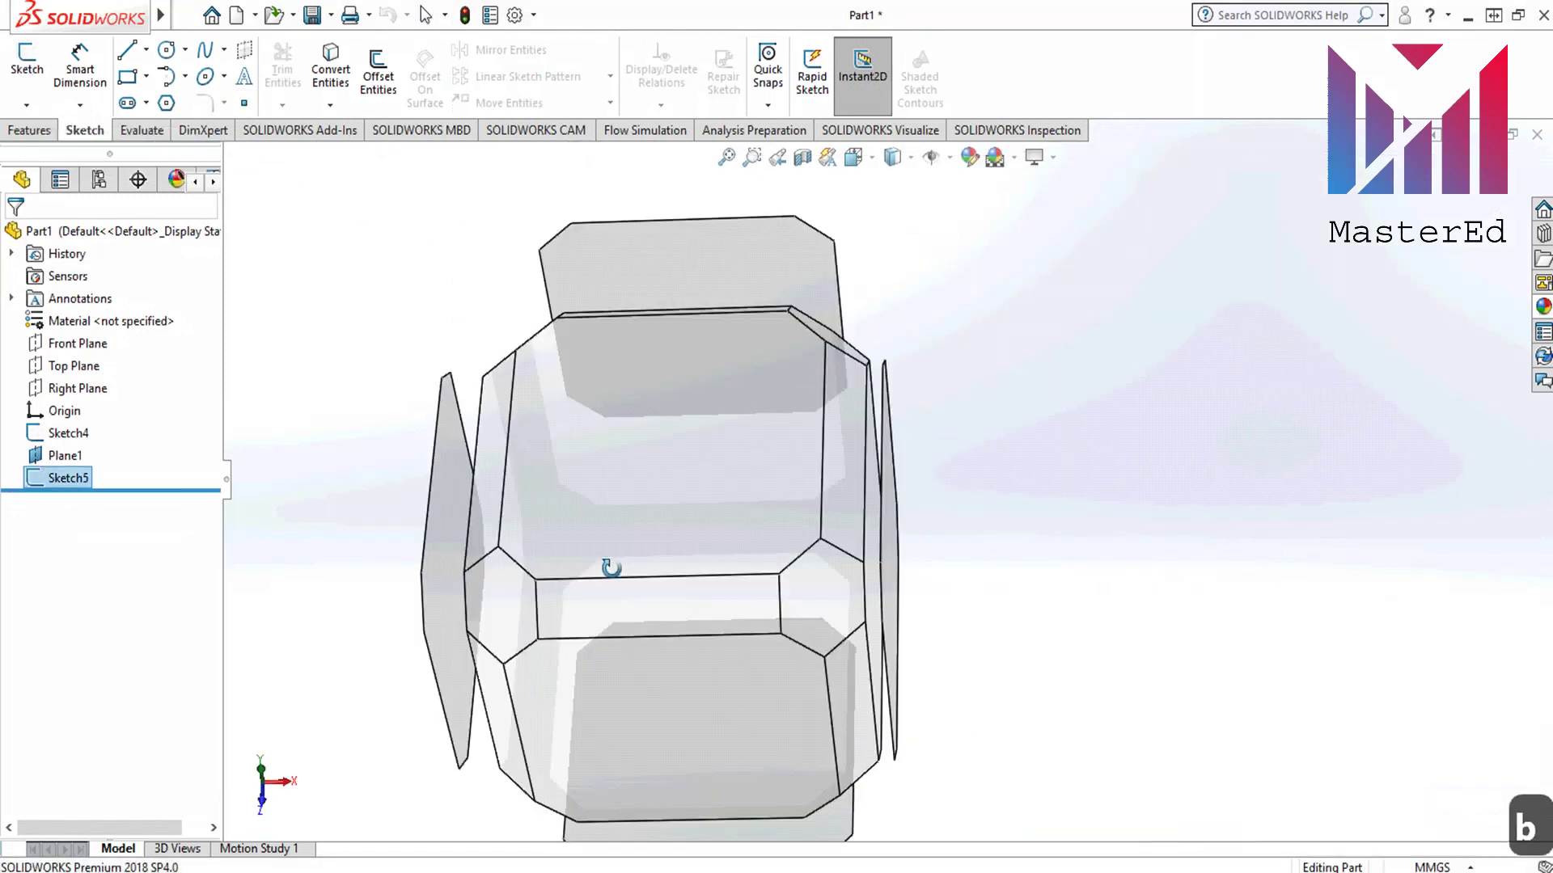
{"action": "left_click", "coordinate": [676, 572]}
{"action": "key", "text": "ctrl+1"}
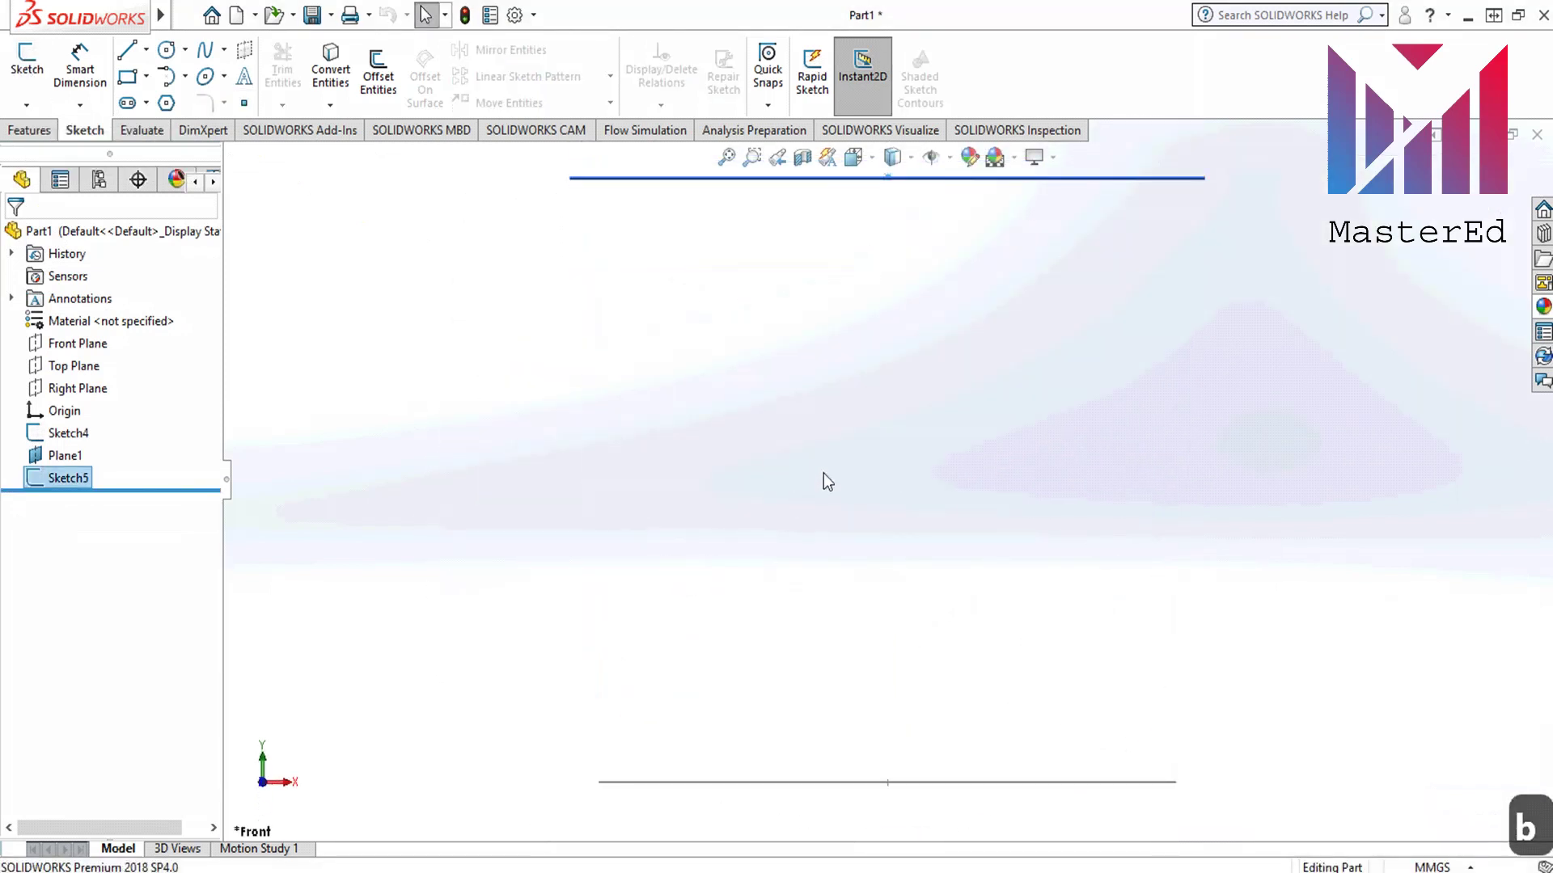
{"action": "left_click", "coordinate": [31, 130]}
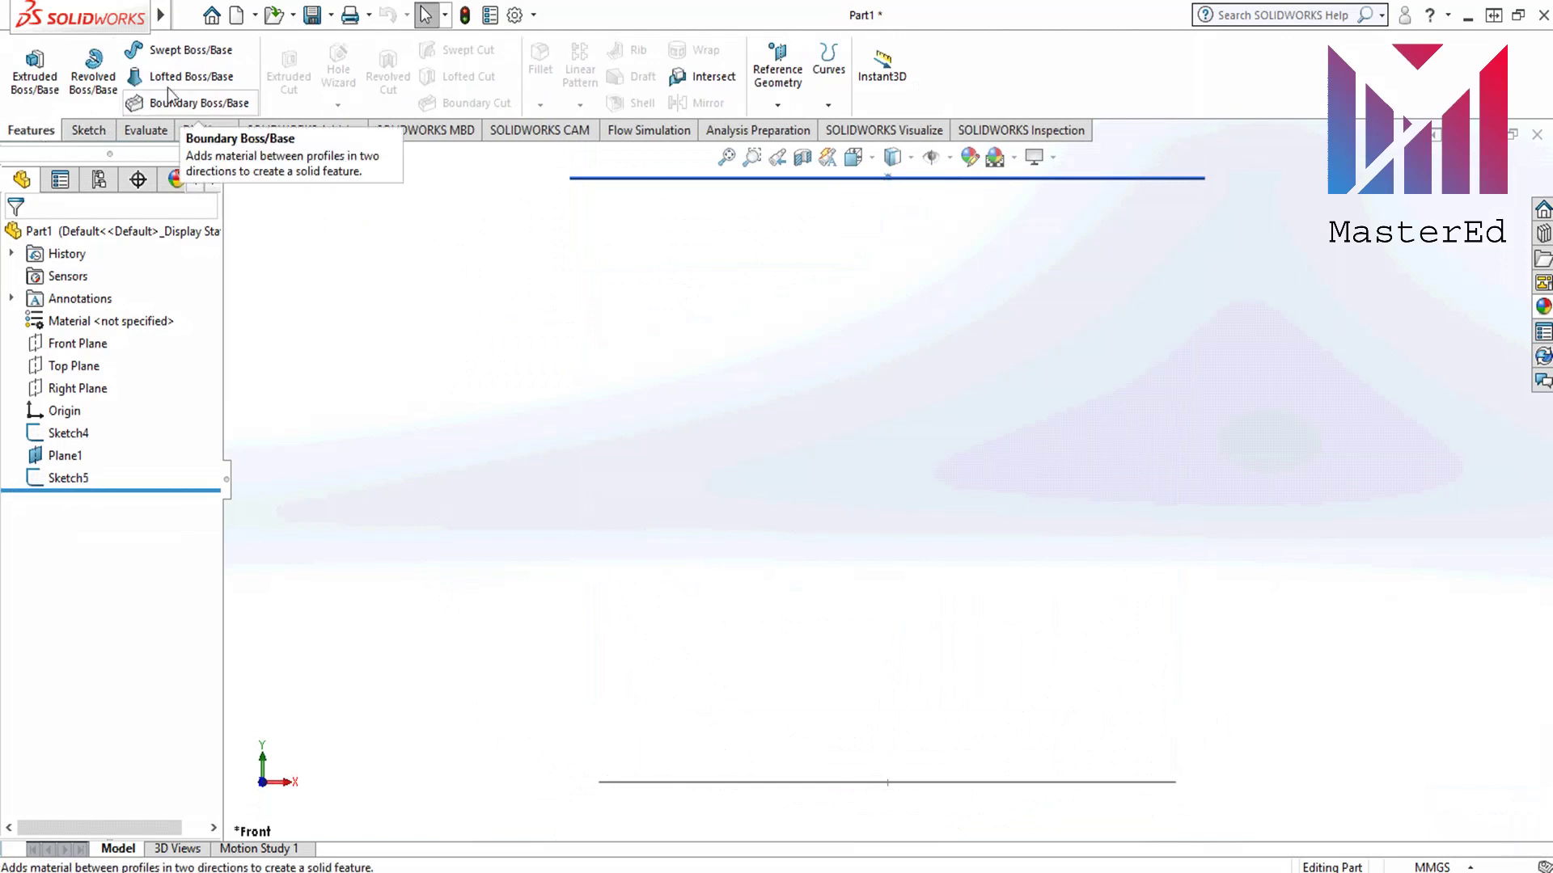
{"action": "left_click", "coordinate": [173, 79]}
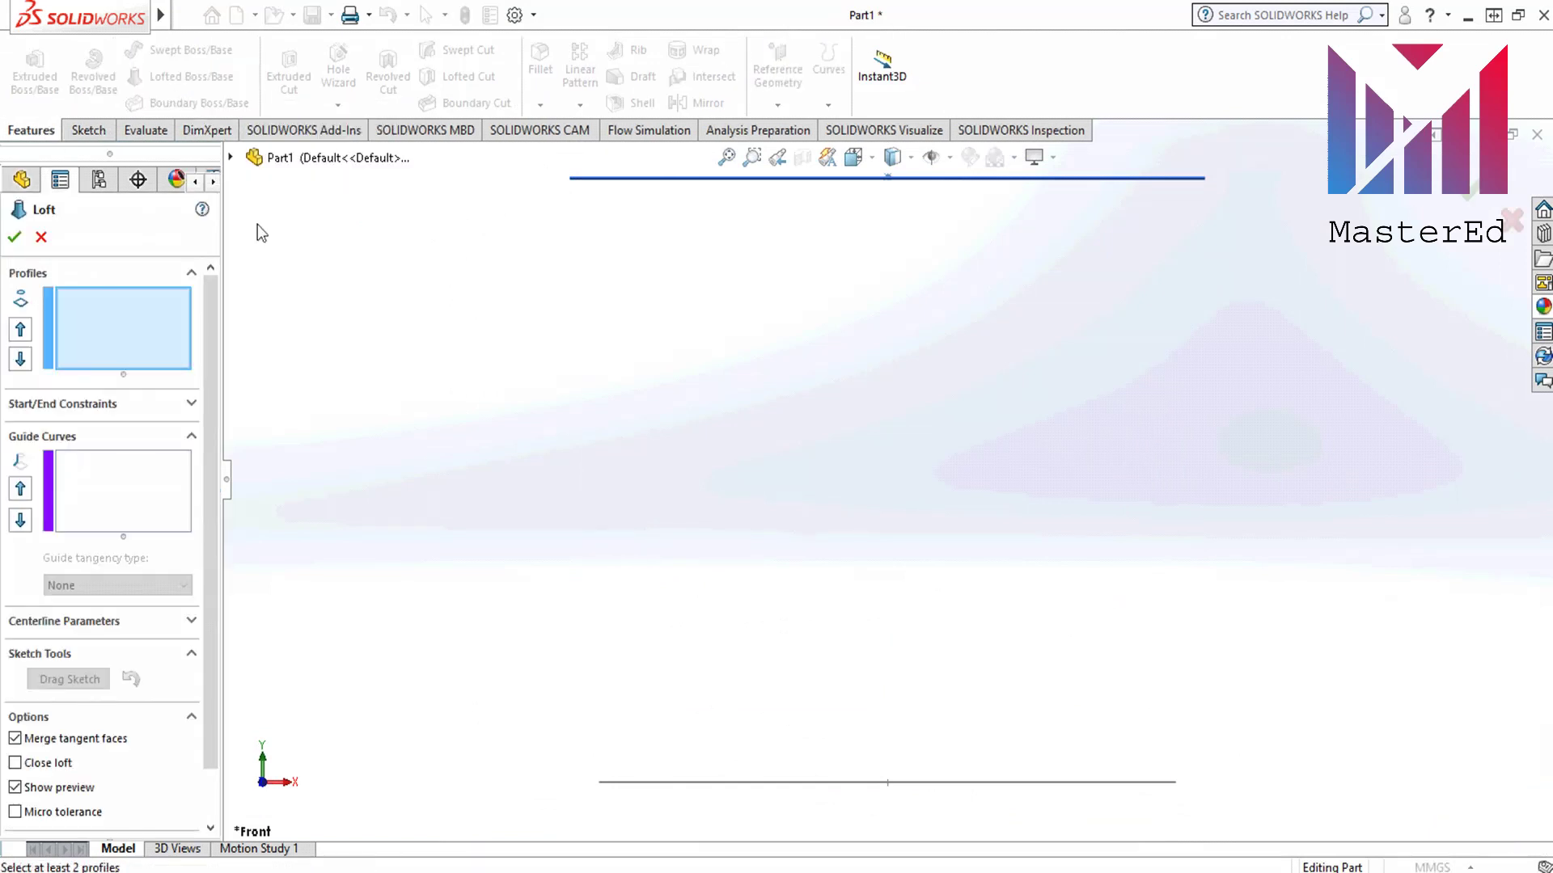
{"action": "middle_click_drag", "start_coordinate": [726, 480], "coordinate": [714, 552]}
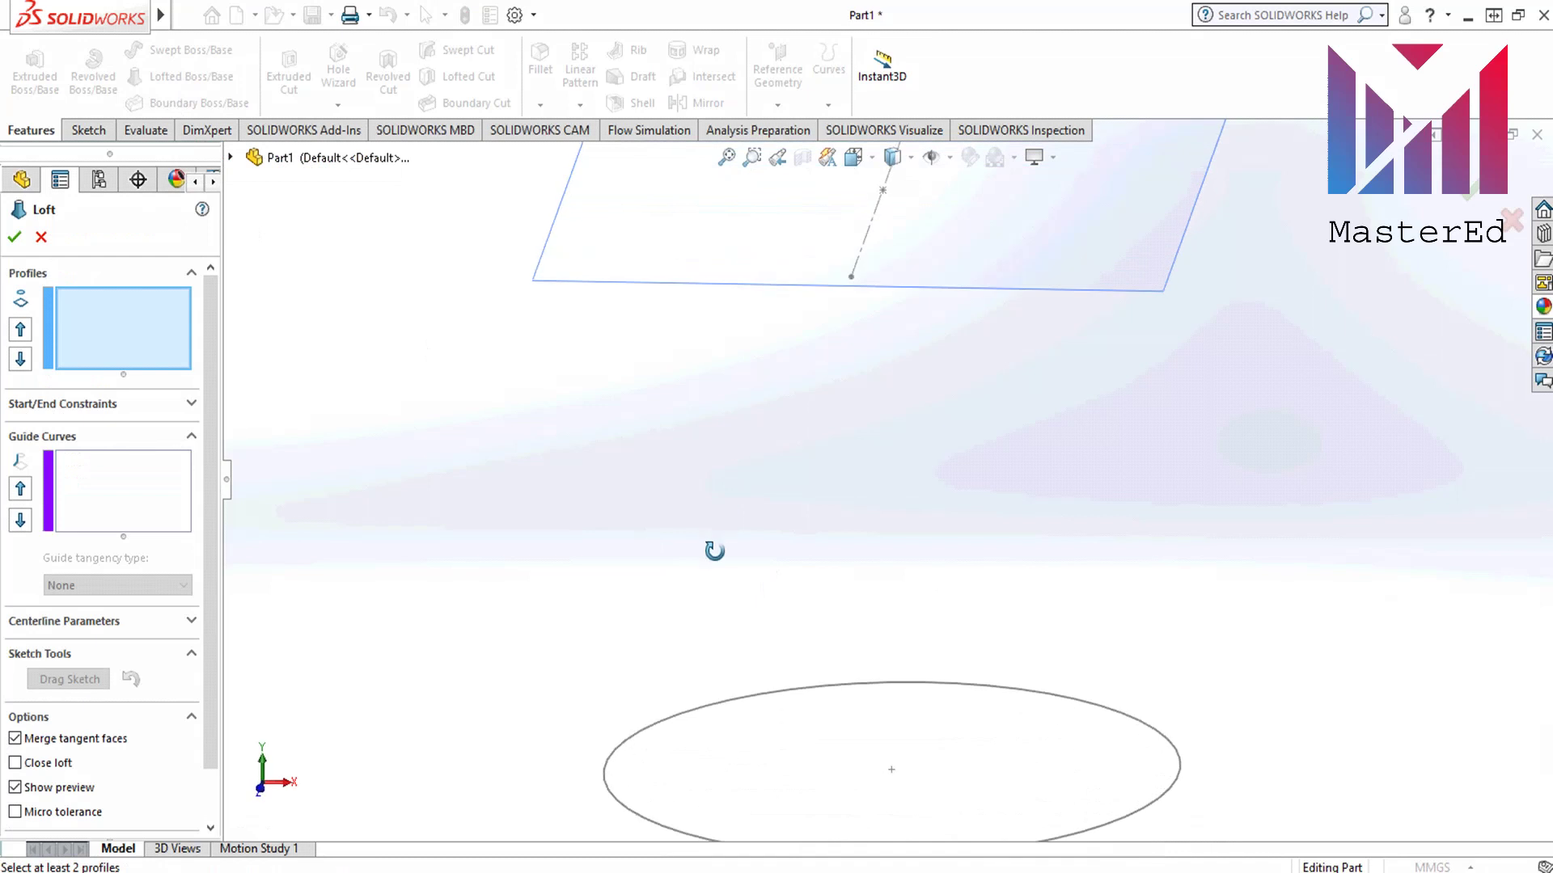
{"action": "left_click", "coordinate": [657, 726]}
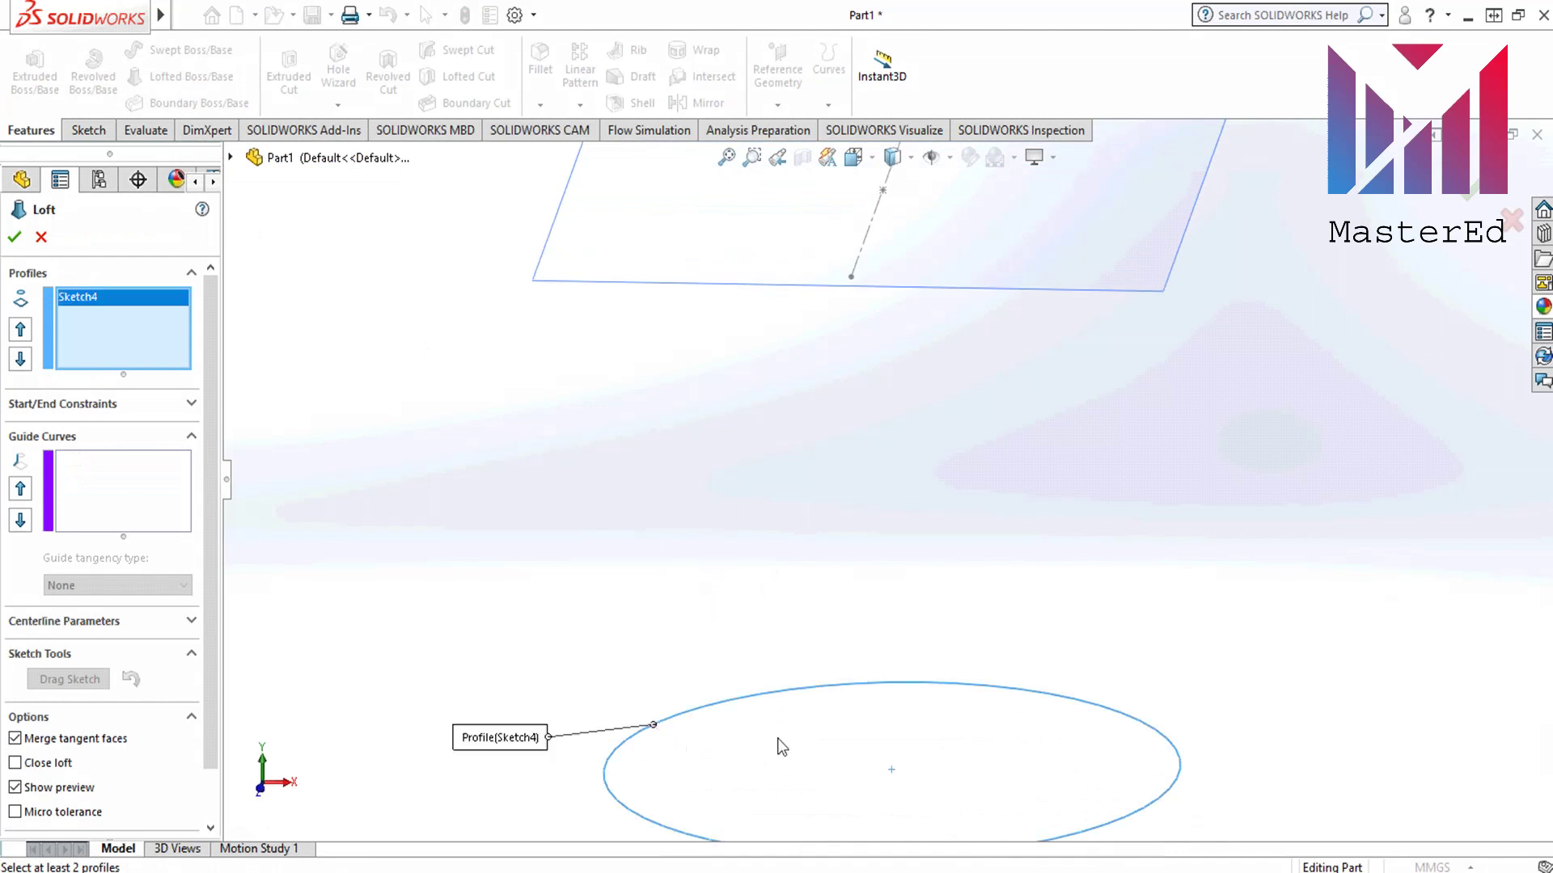
{"action": "middle_click_drag", "start_coordinate": [782, 747], "coordinate": [870, 418]}
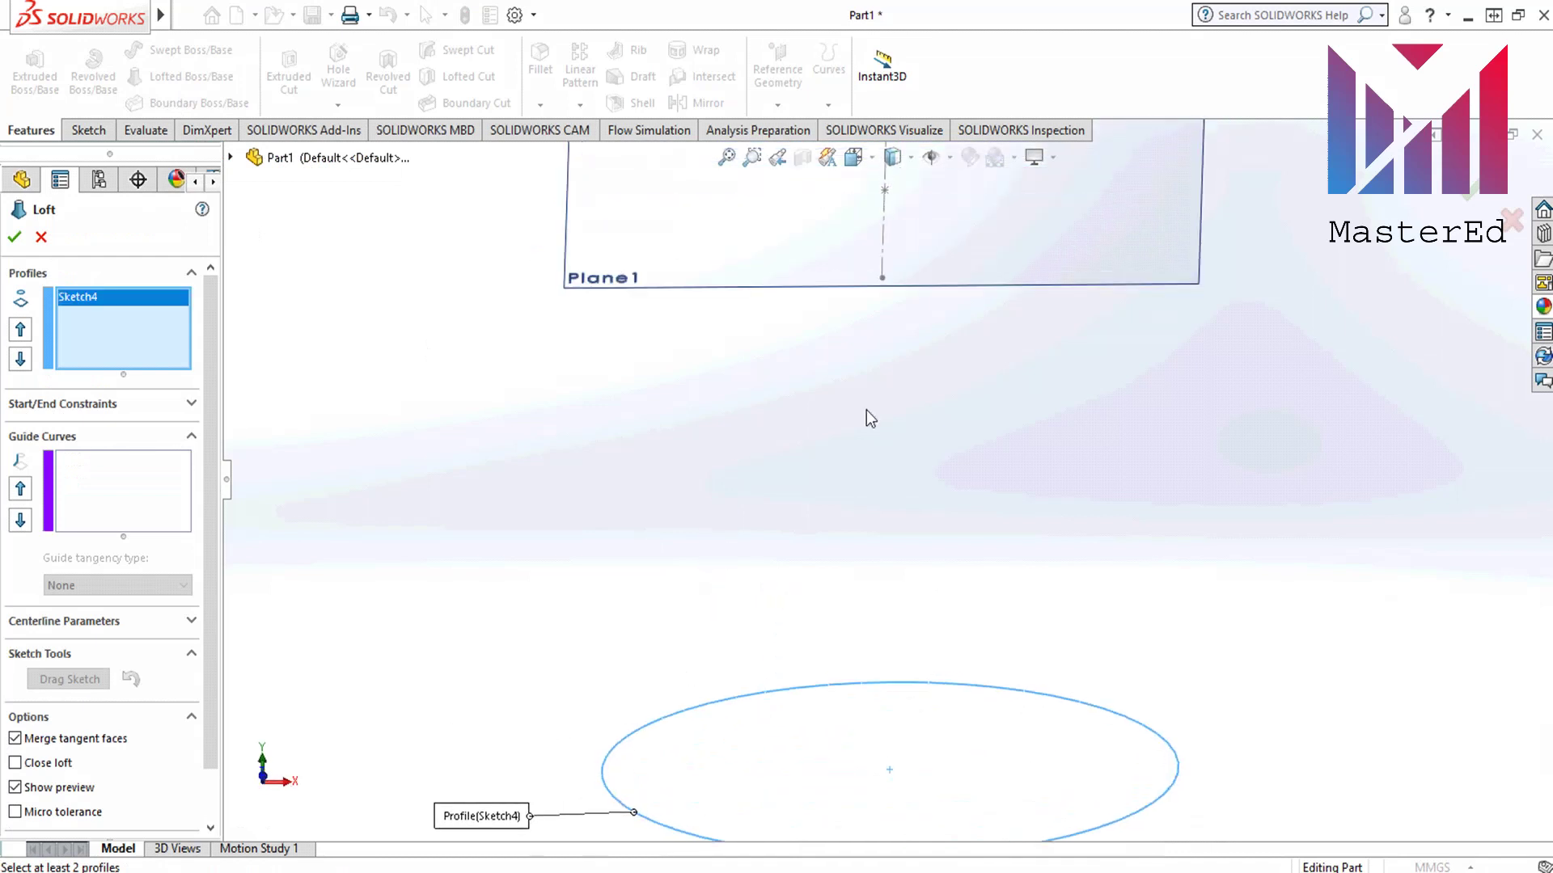
{"action": "left_click", "coordinate": [884, 191]}
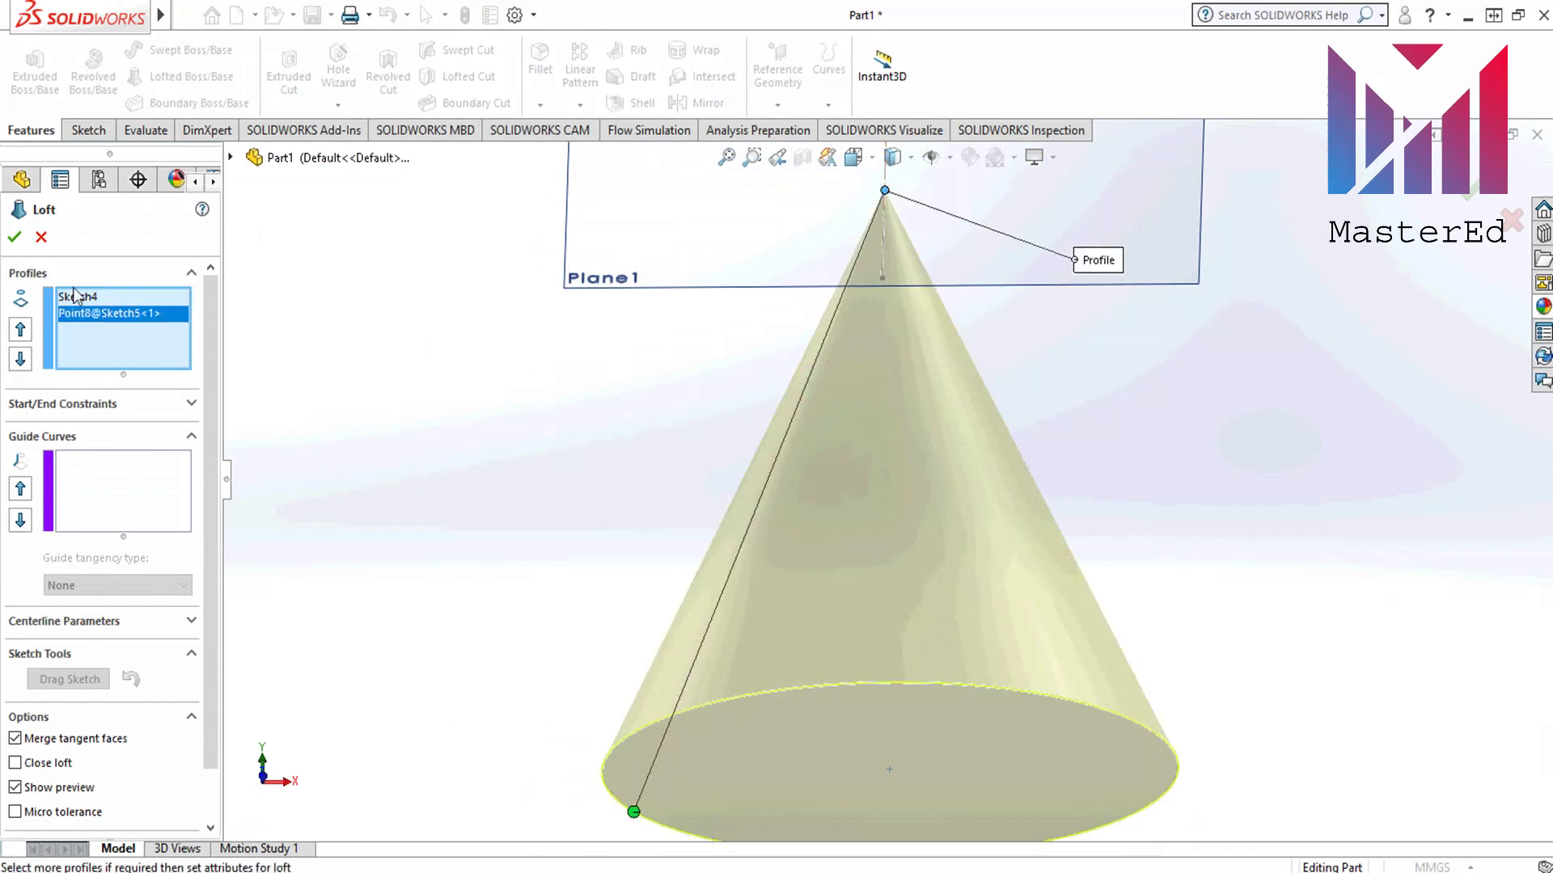
{"action": "left_click", "coordinate": [15, 238]}
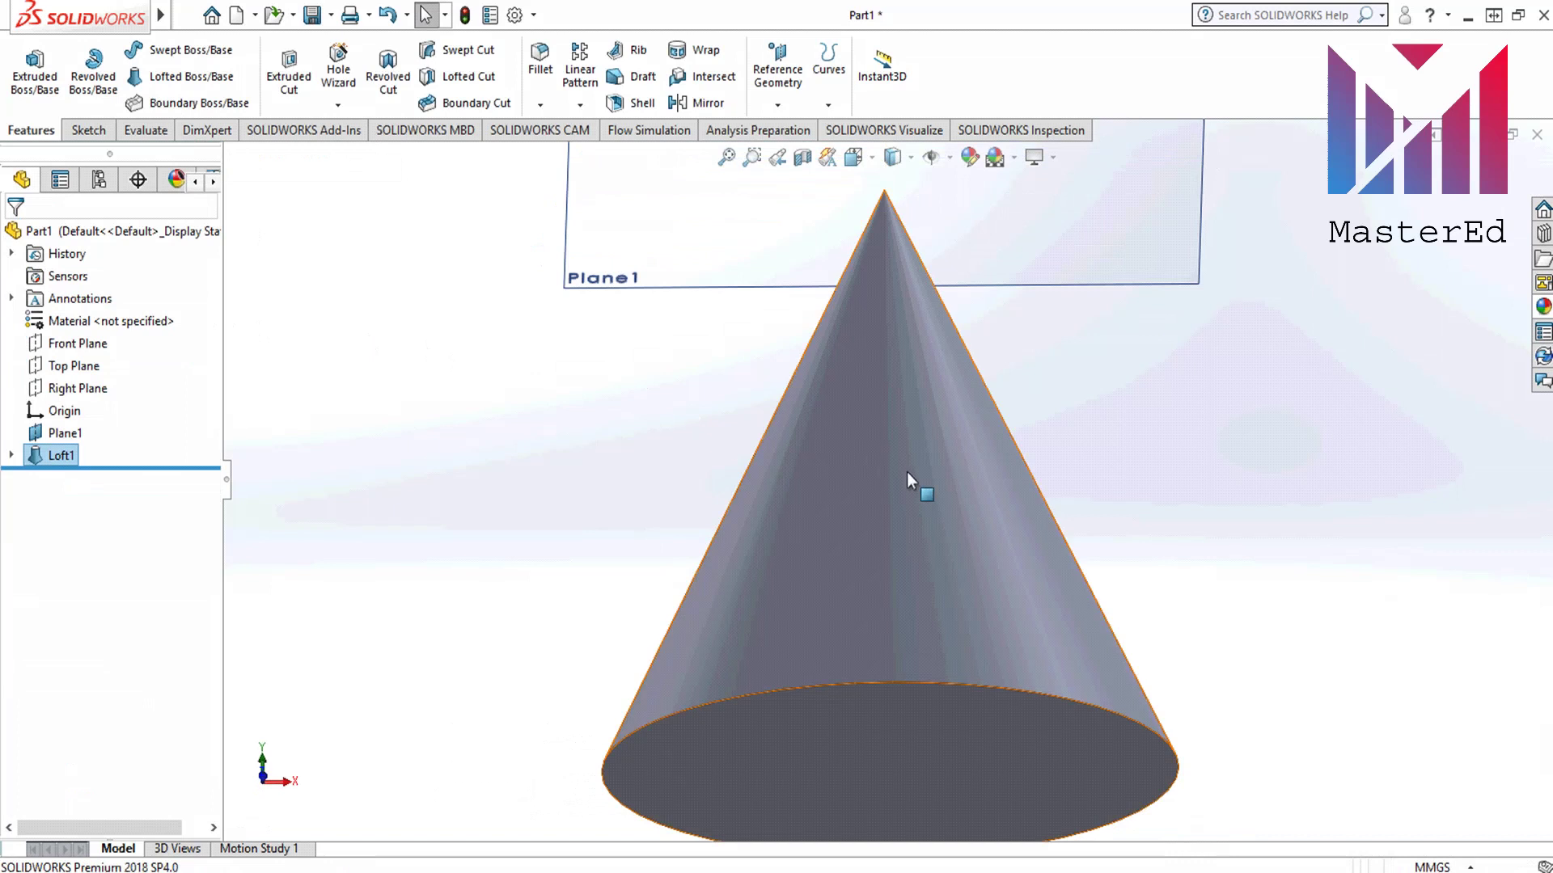
{"action": "mouse_move", "coordinate": [905, 472]}
{"action": "middle_mouse_down"}
{"action": "mouse_move", "coordinate": [825, 444]}
{"action": "mouse_move", "coordinate": [699, 451]}
{"action": "mouse_move", "coordinate": [541, 333]}
{"action": "mouse_move", "coordinate": [832, 243]}
{"action": "mouse_move", "coordinate": [974, 332]}
{"action": "mouse_move", "coordinate": [830, 325]}
{"action": "mouse_move", "coordinate": [672, 444]}
{"action": "middle_mouse_up"}
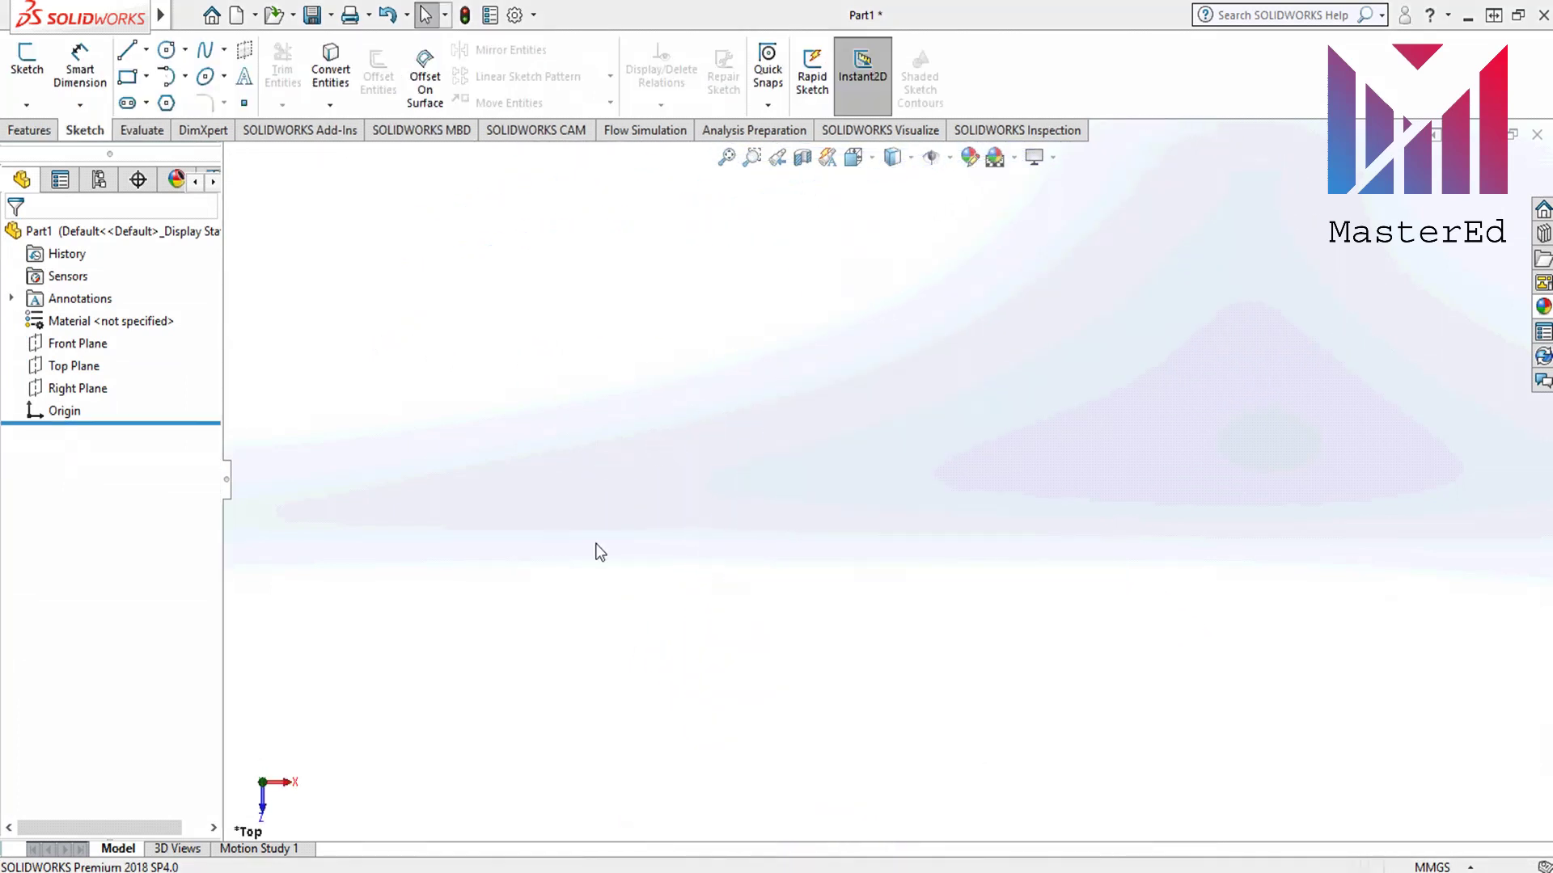
Step: Sketch a corner rectangle on the Top Plane starting at the origin
{"action": "left_click", "coordinate": [87, 370]}
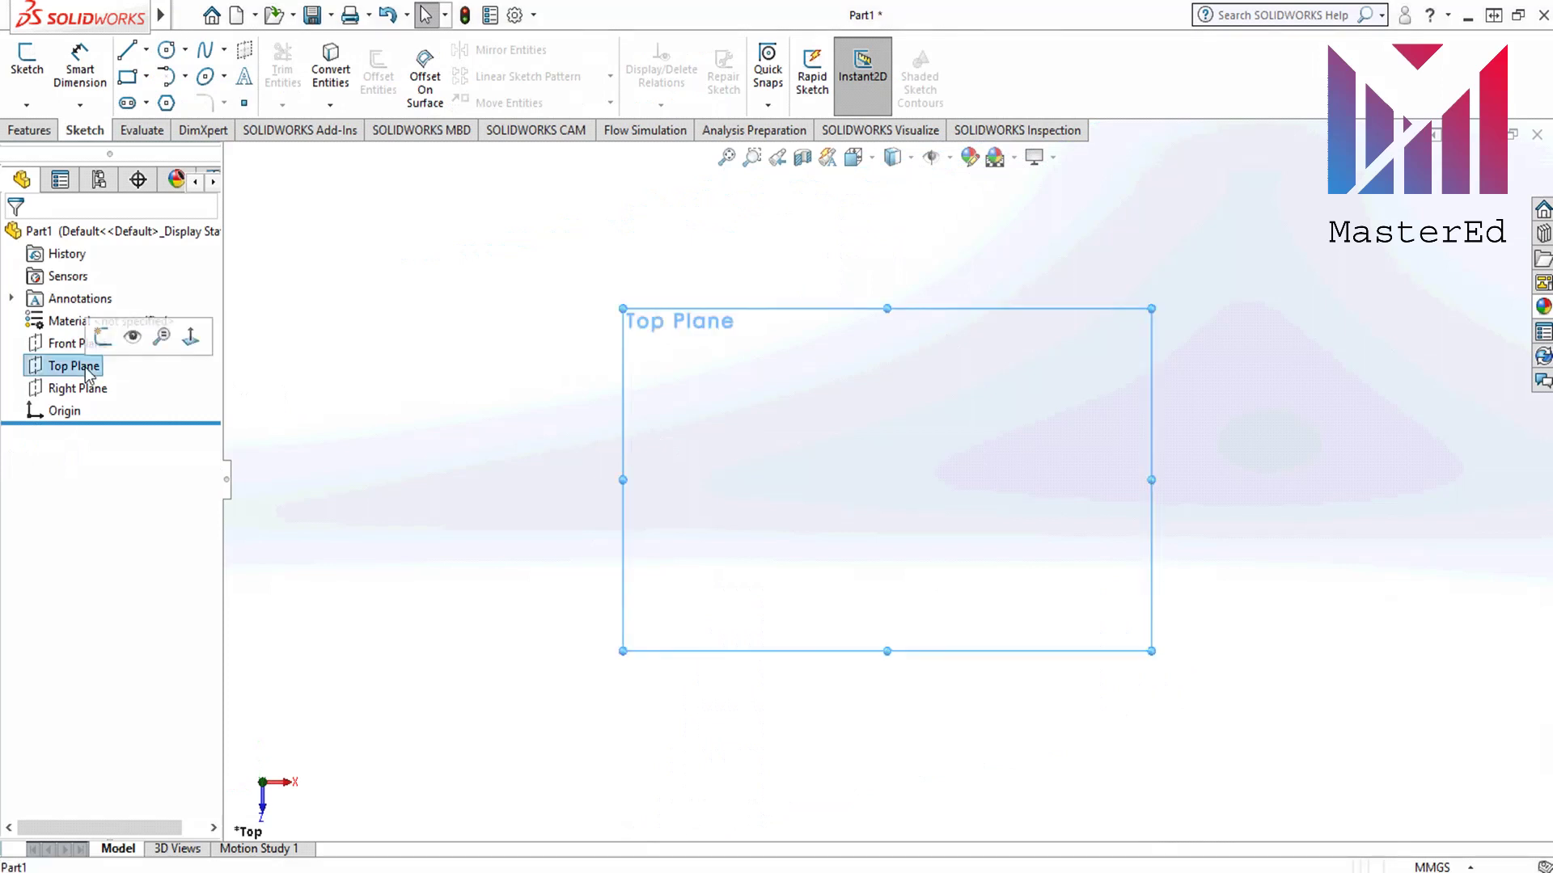
{"action": "left_click", "coordinate": [29, 58]}
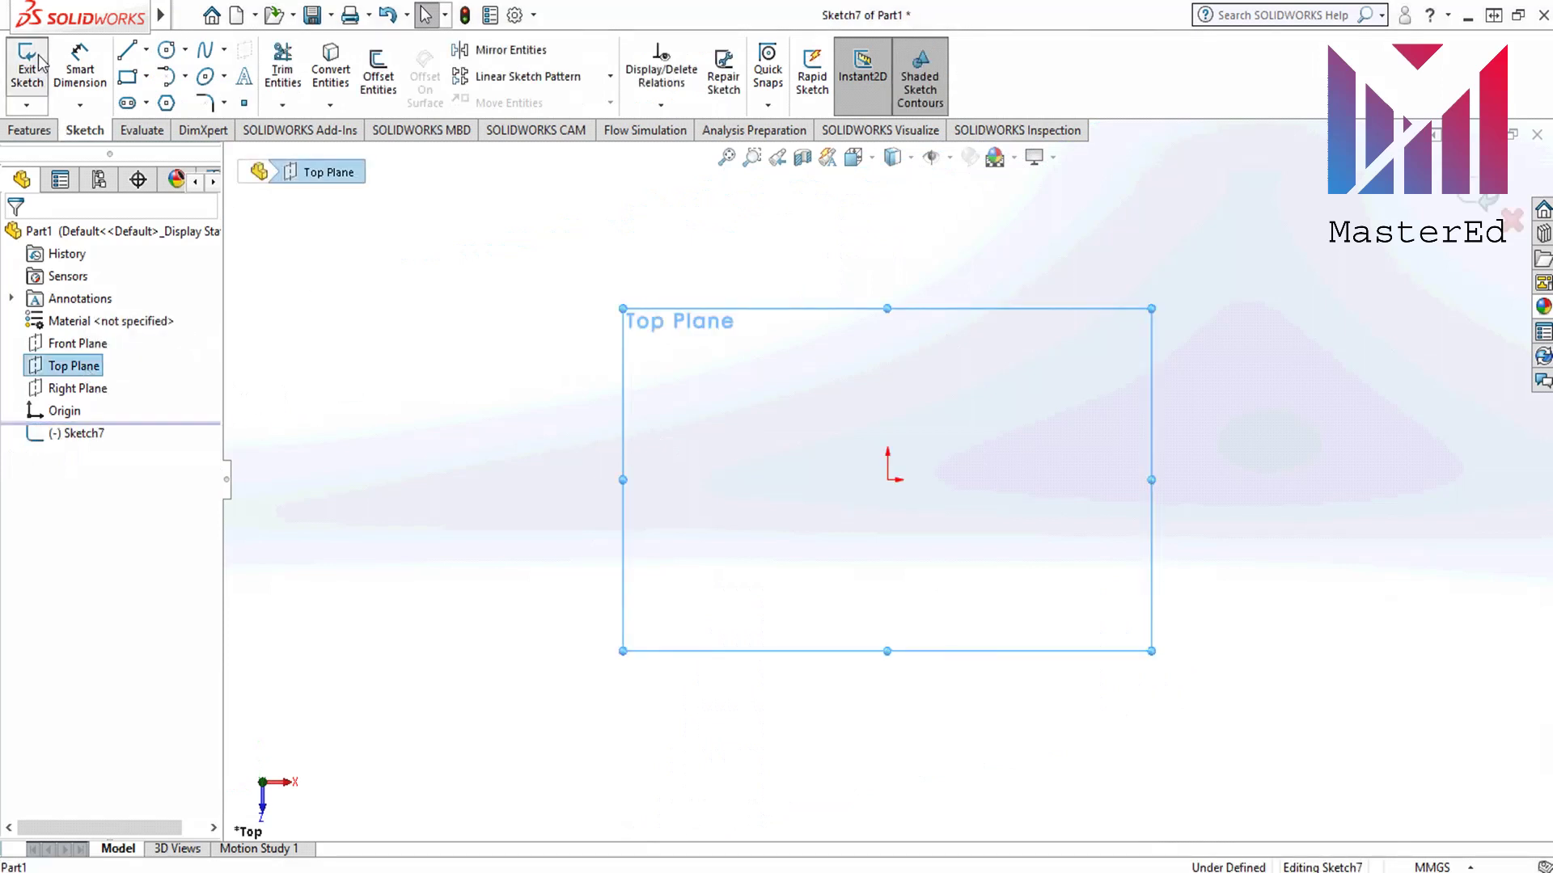
{"action": "left_click", "coordinate": [127, 79]}
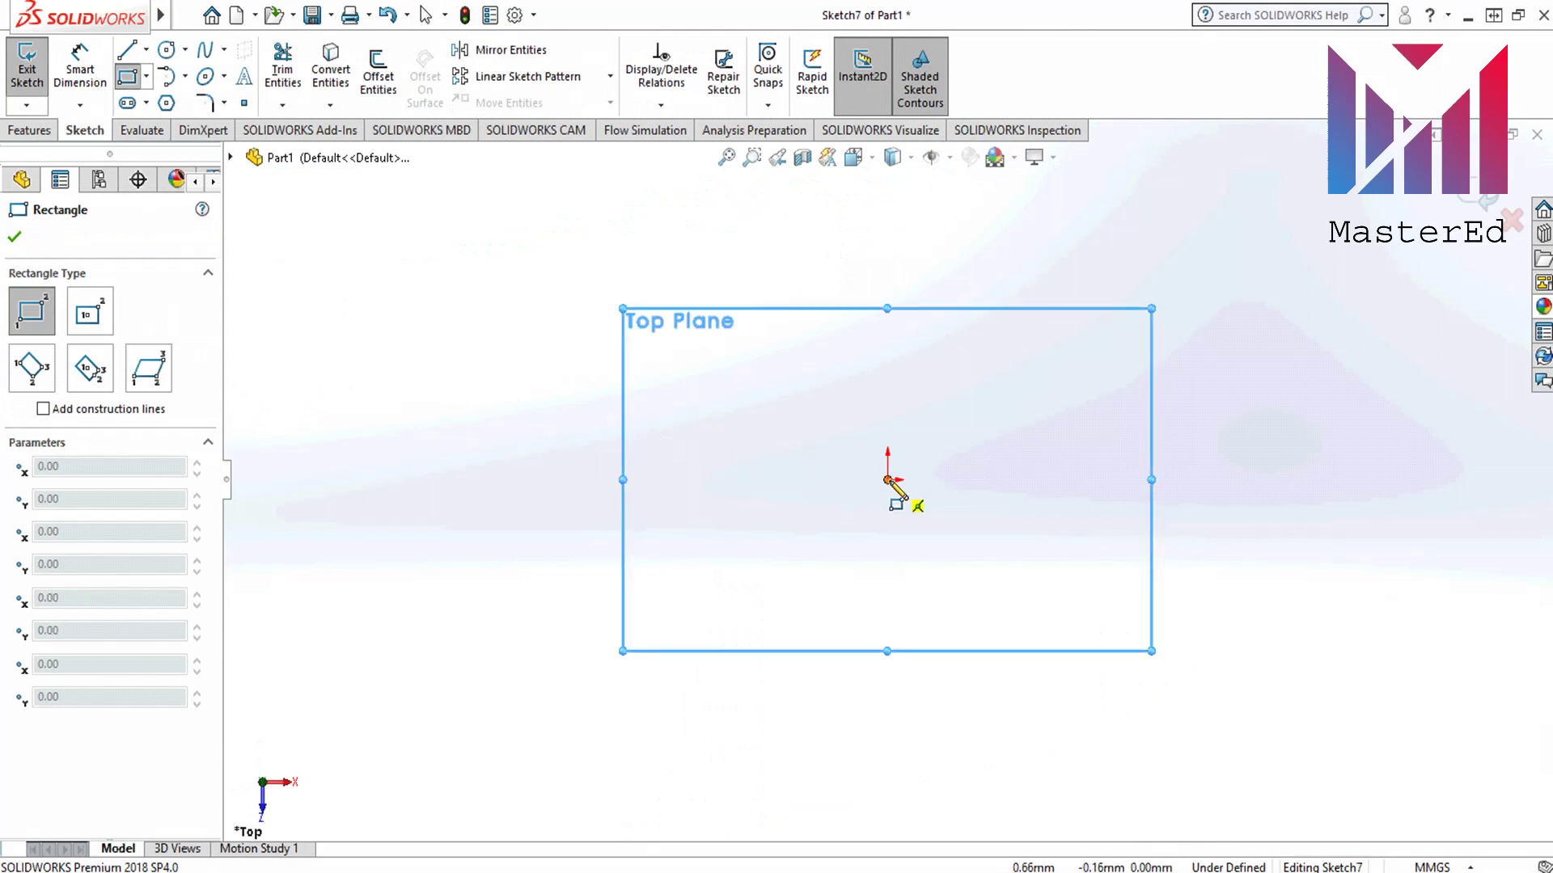
{"action": "left_click_drag", "start_coordinate": [888, 480], "coordinate": [1165, 271]}
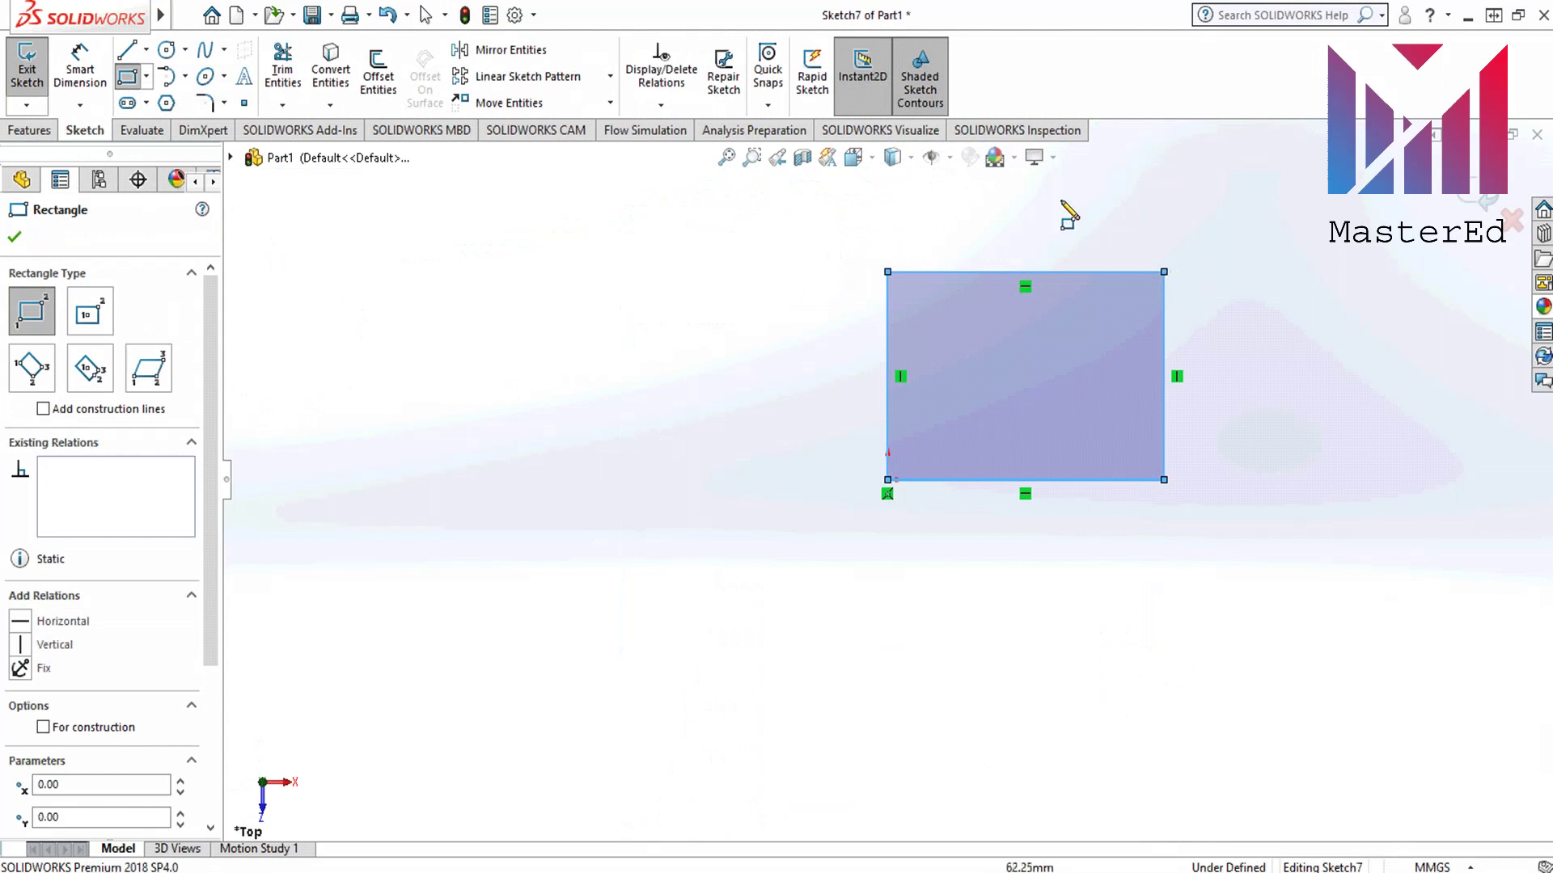
{"action": "left_click", "coordinate": [14, 238]}
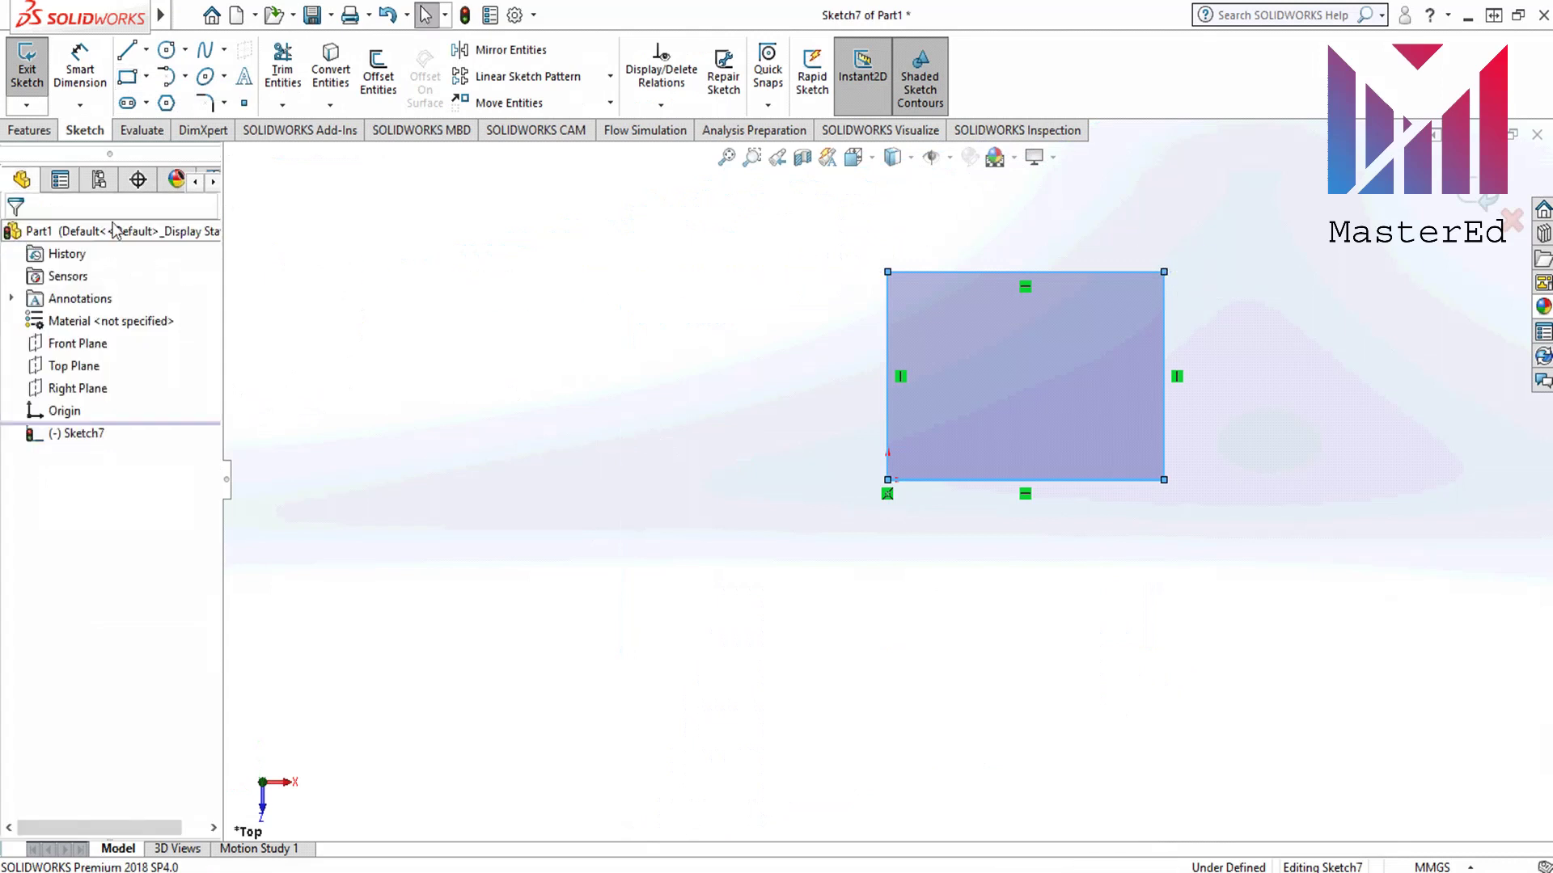
Step: Dimension the rectangle's top edge to 100 mm
{"action": "left_click", "coordinate": [80, 69]}
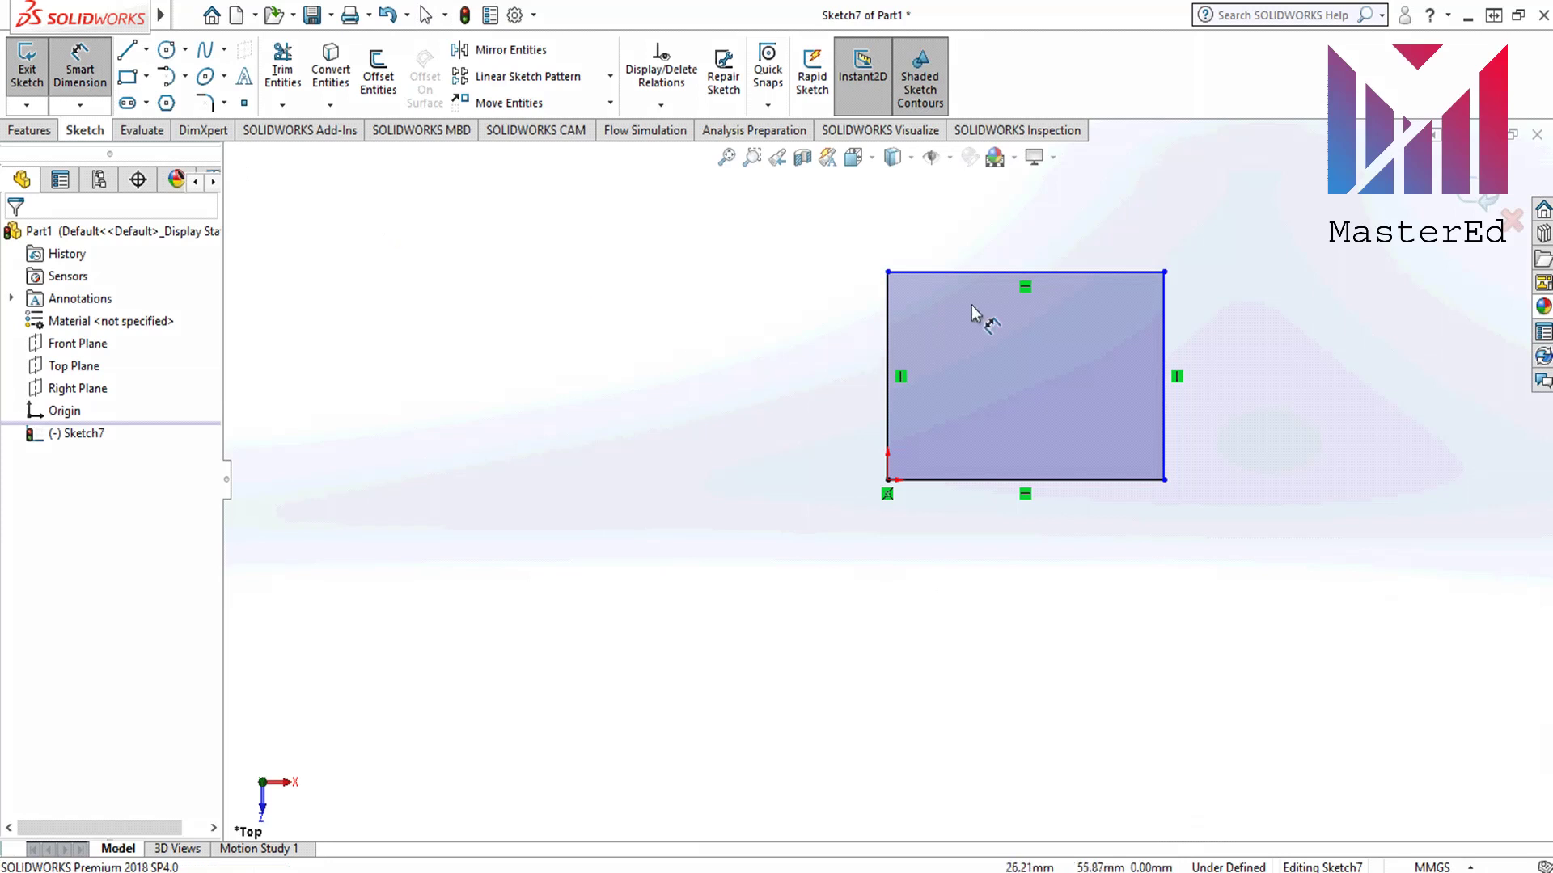
{"action": "left_click", "coordinate": [1010, 274]}
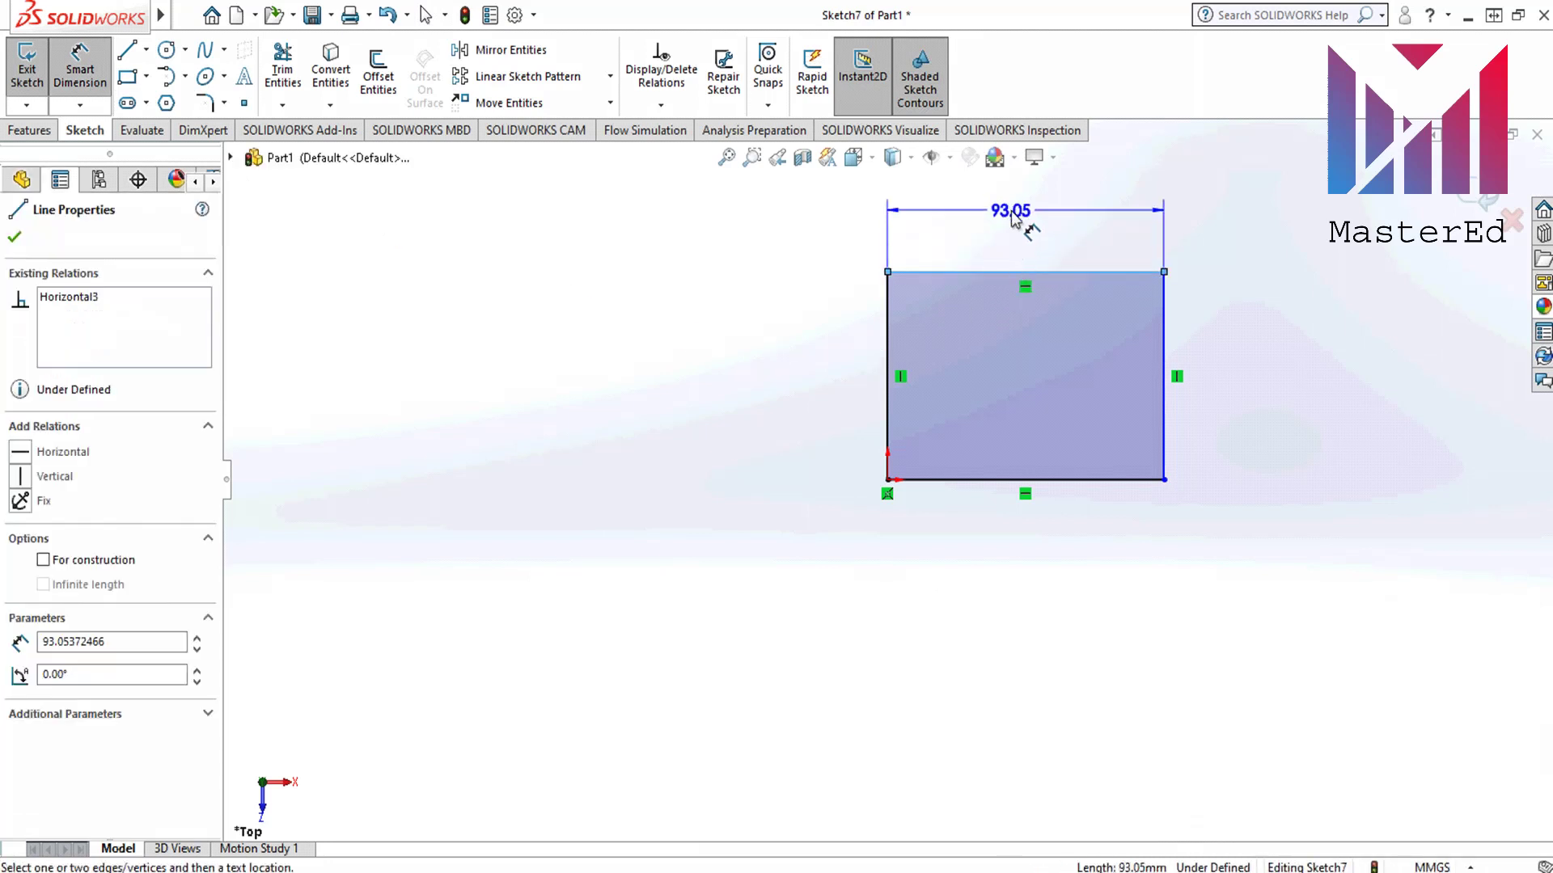
{"action": "left_click", "coordinate": [1041, 251]}
{"action": "type", "text": "100"}
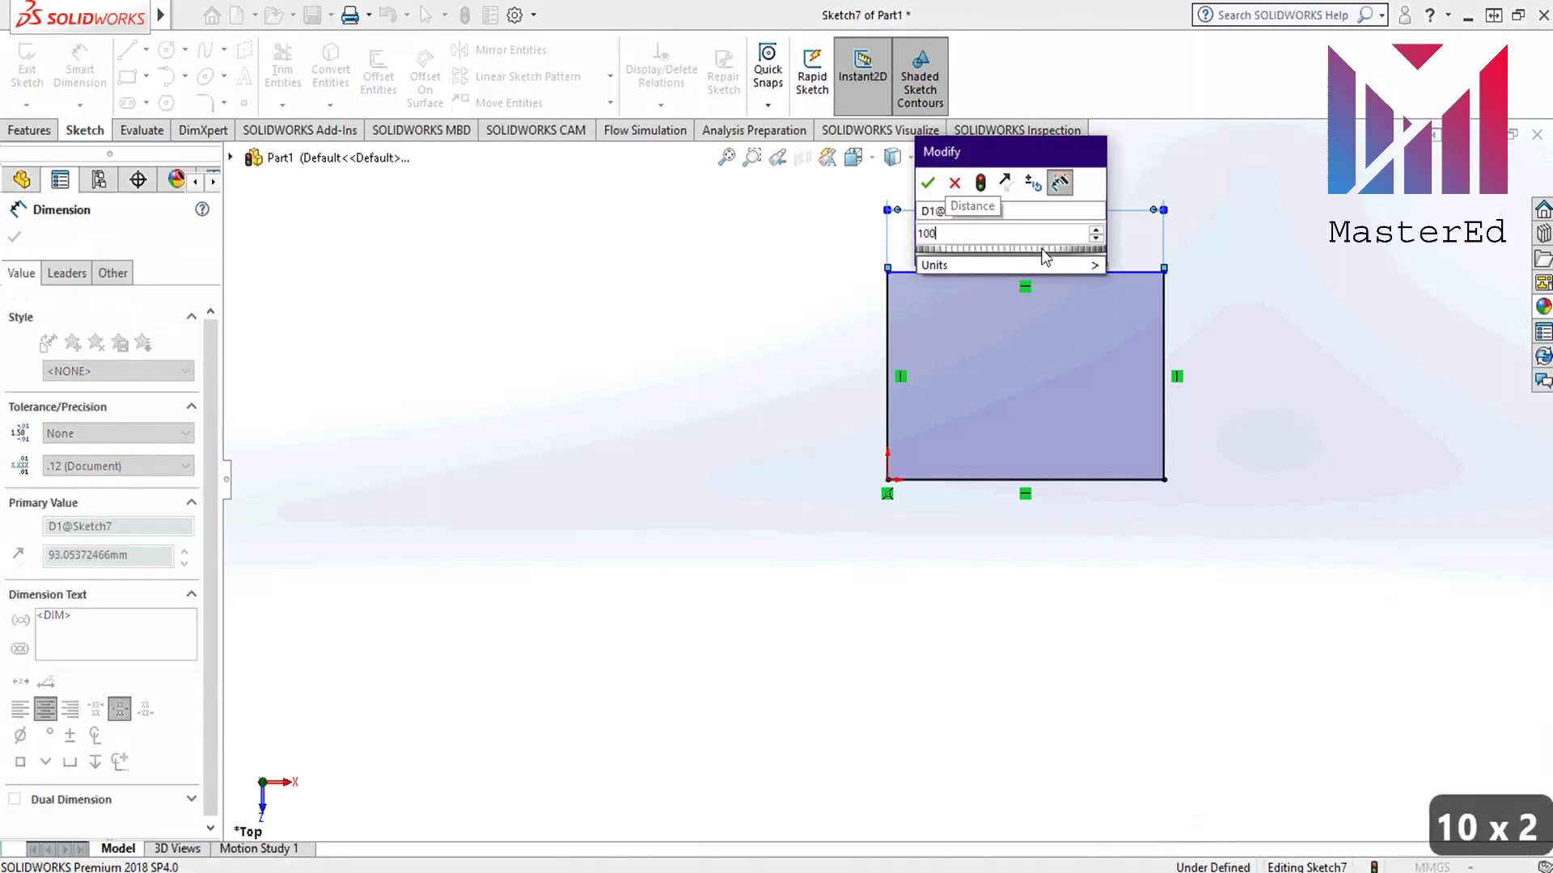
{"action": "key", "text": "Return"}
{"action": "key", "text": "Escape"}
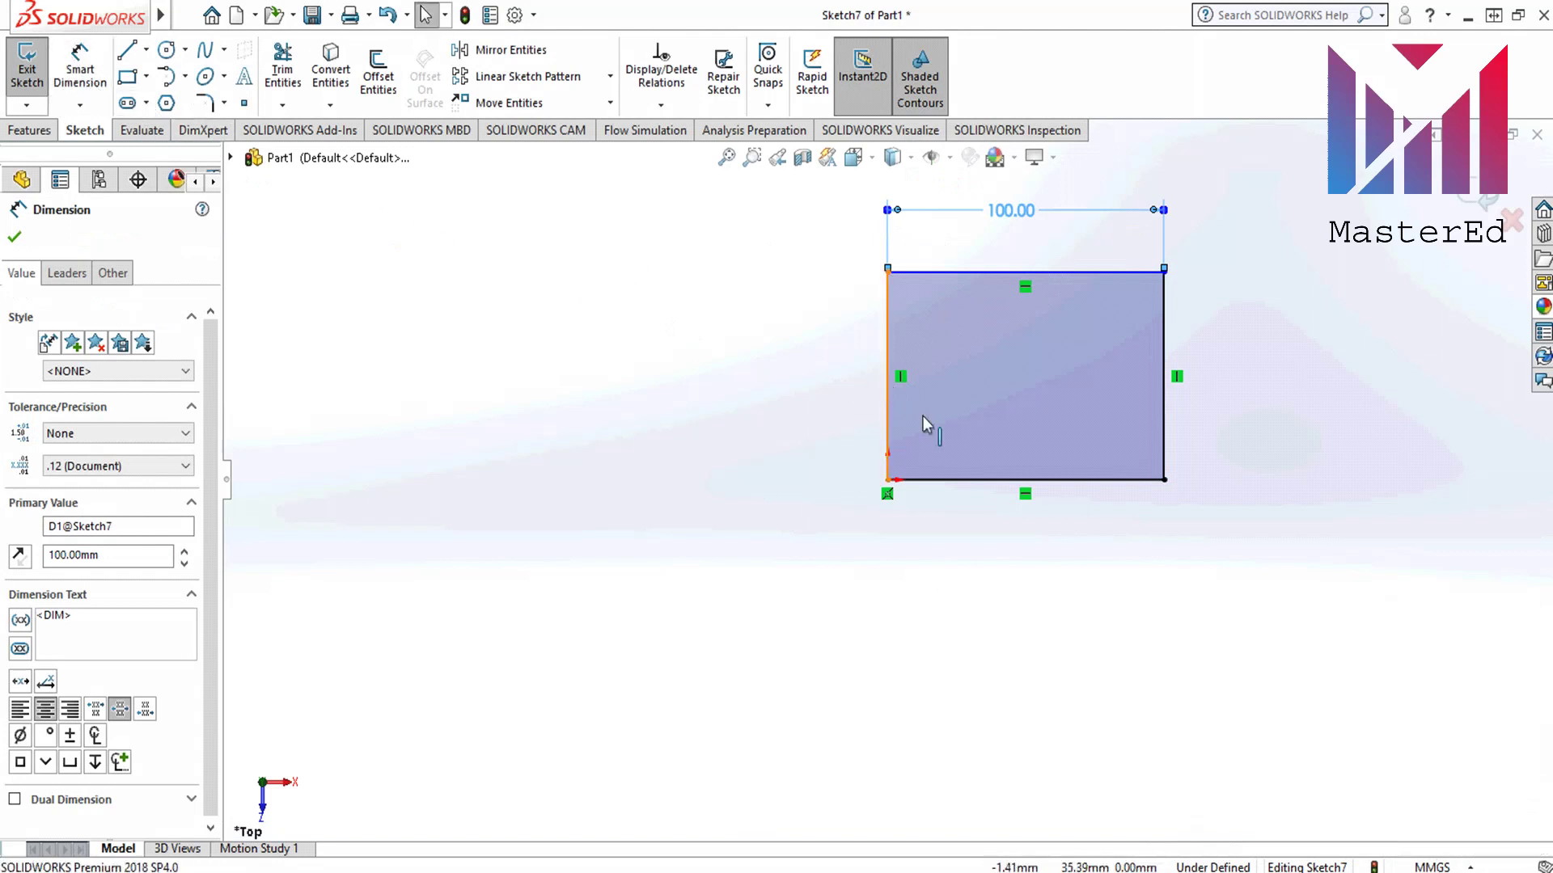
Step: Make all four rectangle sides equal and exit the square sketch
{"action": "left_click", "coordinate": [961, 480]}
{"action": "left_click", "coordinate": [1164, 441], "text": "ctrl"}
{"action": "left_click", "coordinate": [1122, 271], "text": "ctrl"}
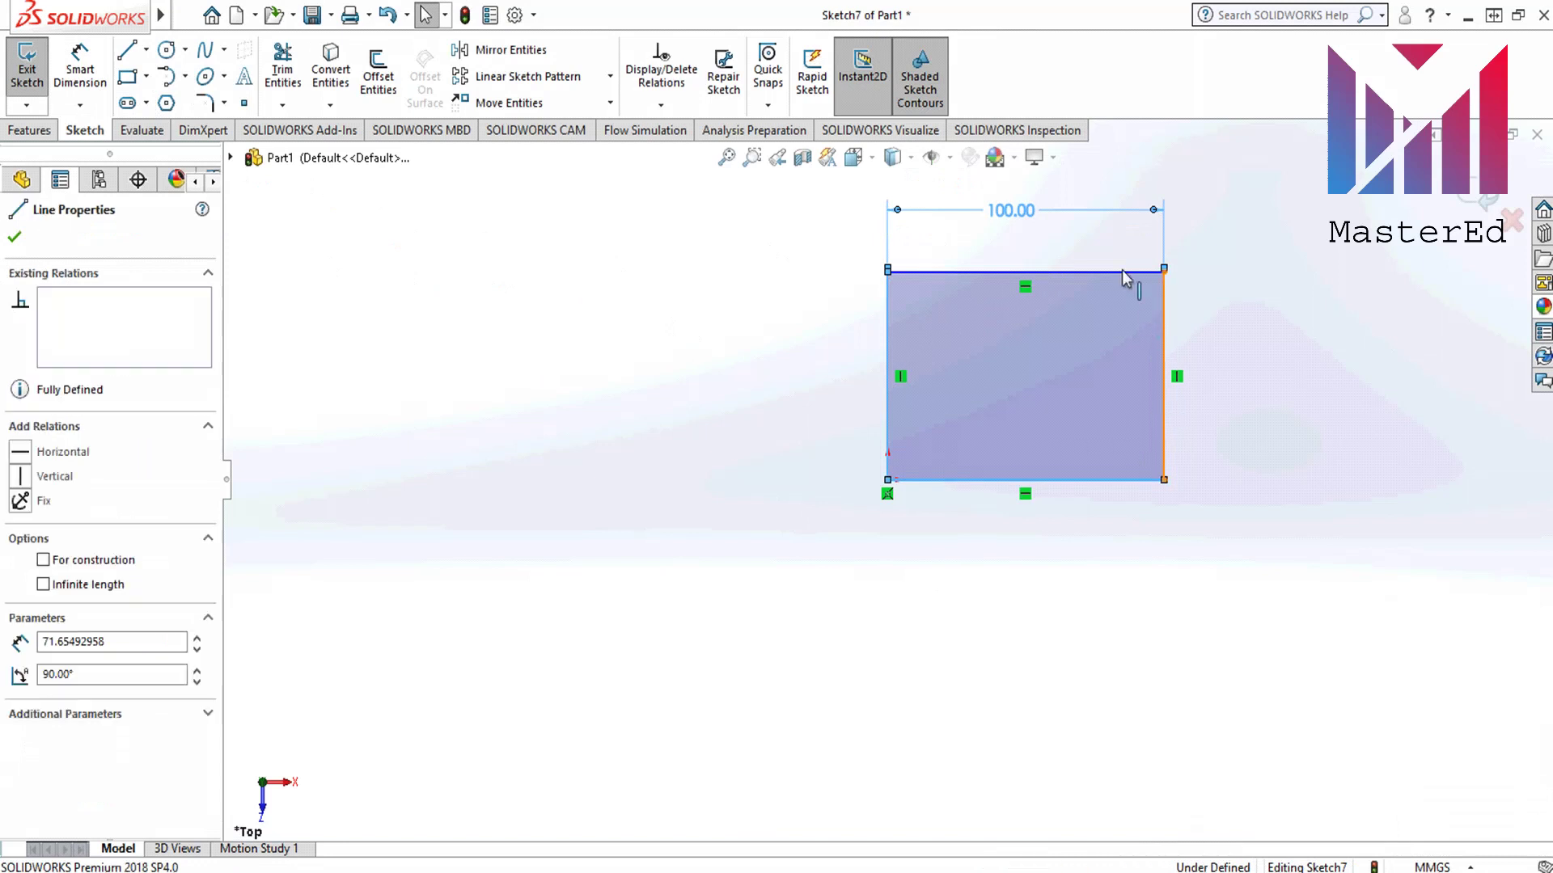
{"action": "left_click", "coordinate": [1095, 272], "text": "ctrl"}
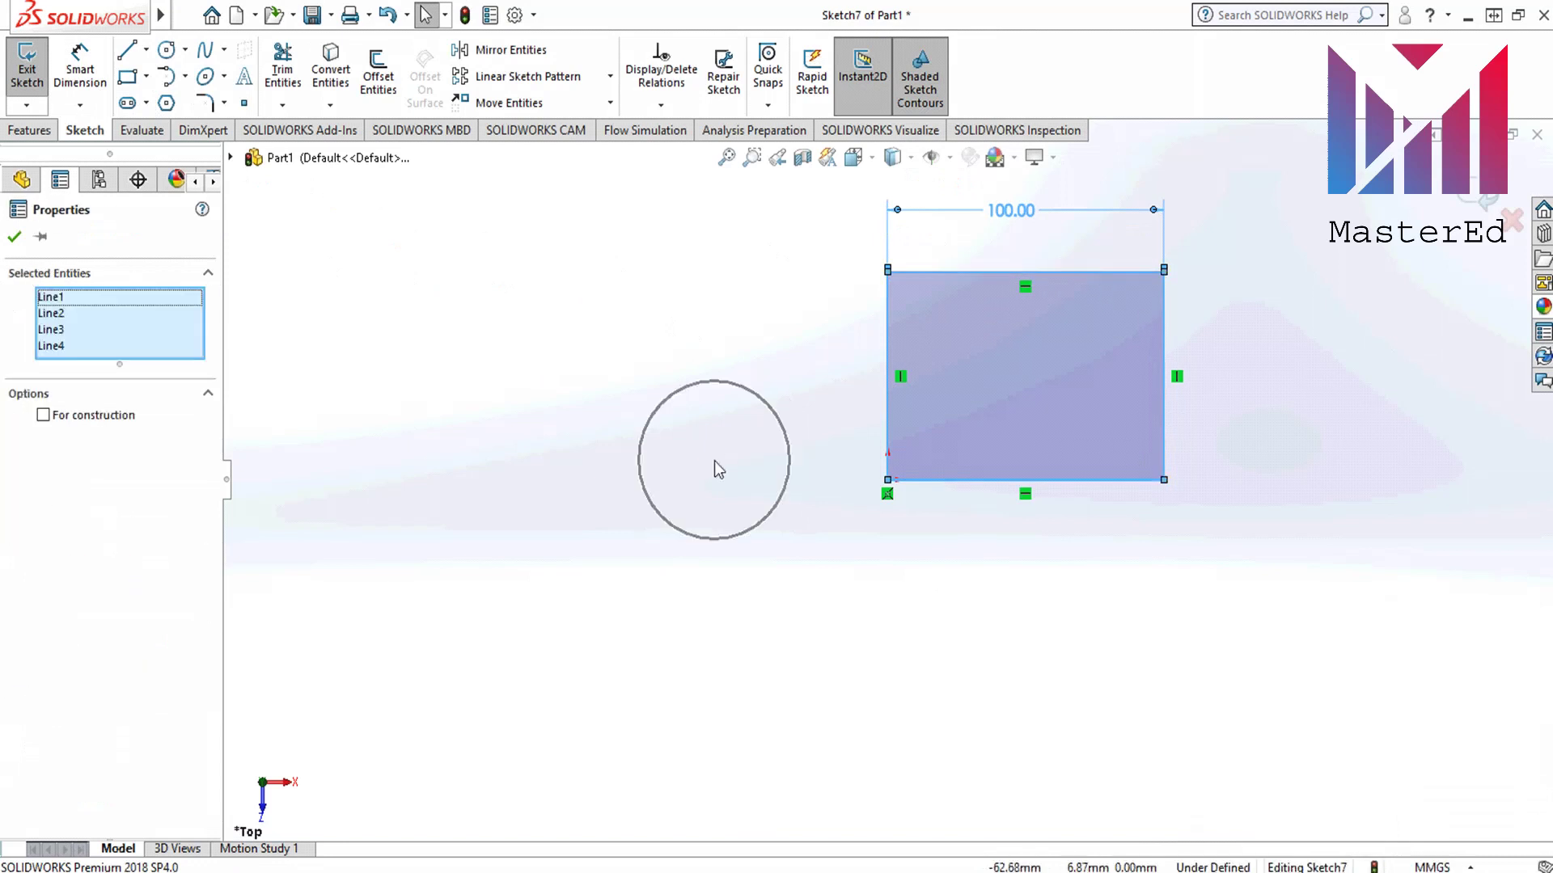
{"action": "left_click", "coordinate": [12, 240]}
{"action": "left_click_drag", "start_coordinate": [750, 226], "coordinate": [1346, 696]}
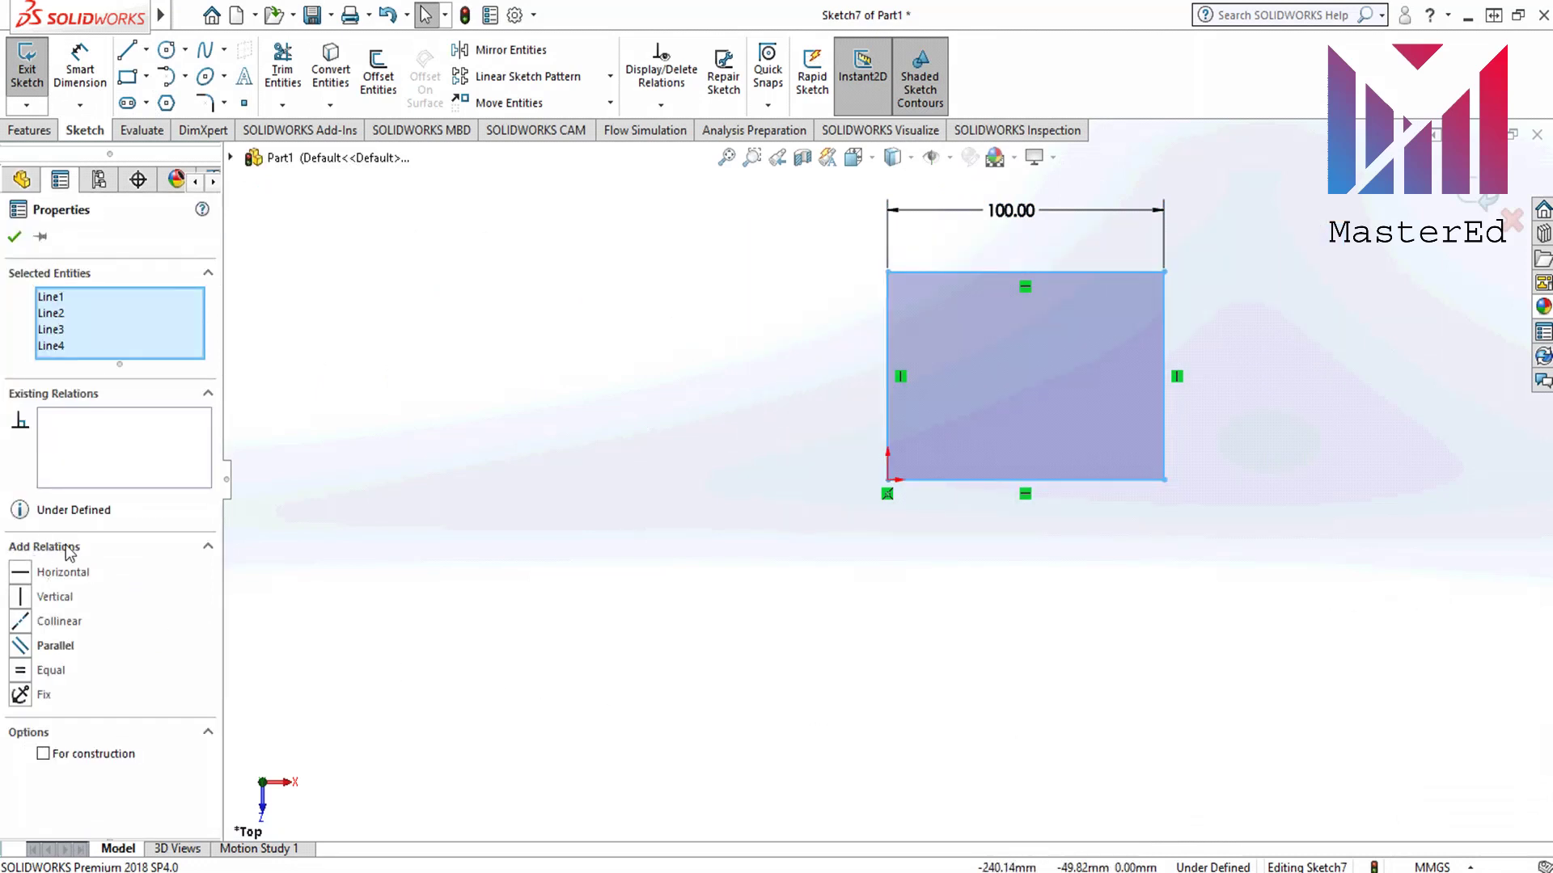
{"action": "left_click", "coordinate": [29, 679]}
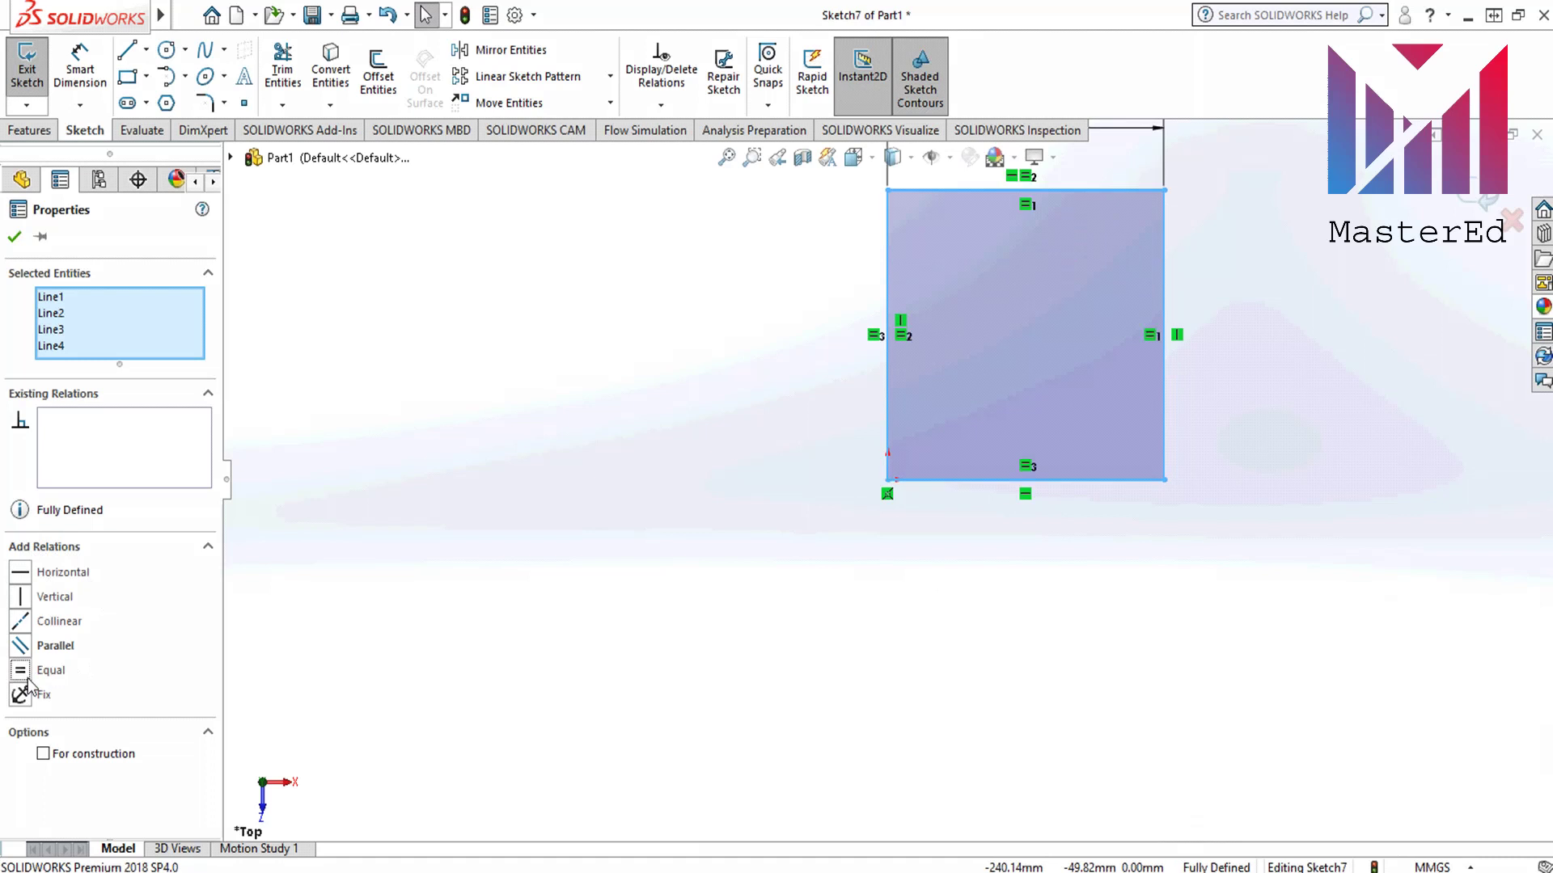
{"action": "left_click", "coordinate": [14, 236]}
{"action": "key", "text": "f"}
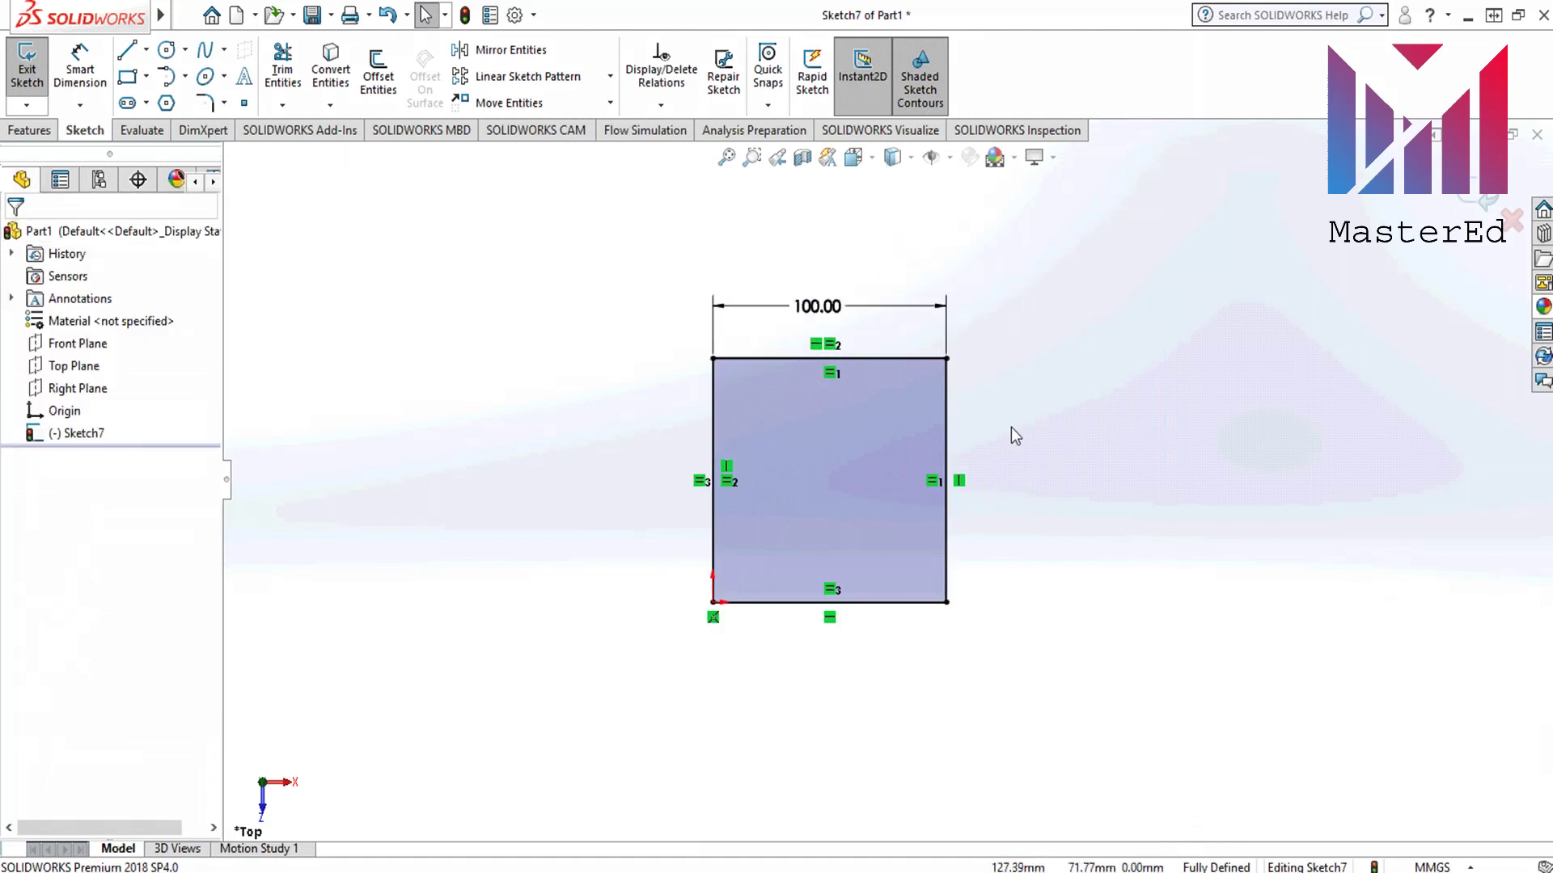
{"action": "left_click", "coordinate": [28, 81]}
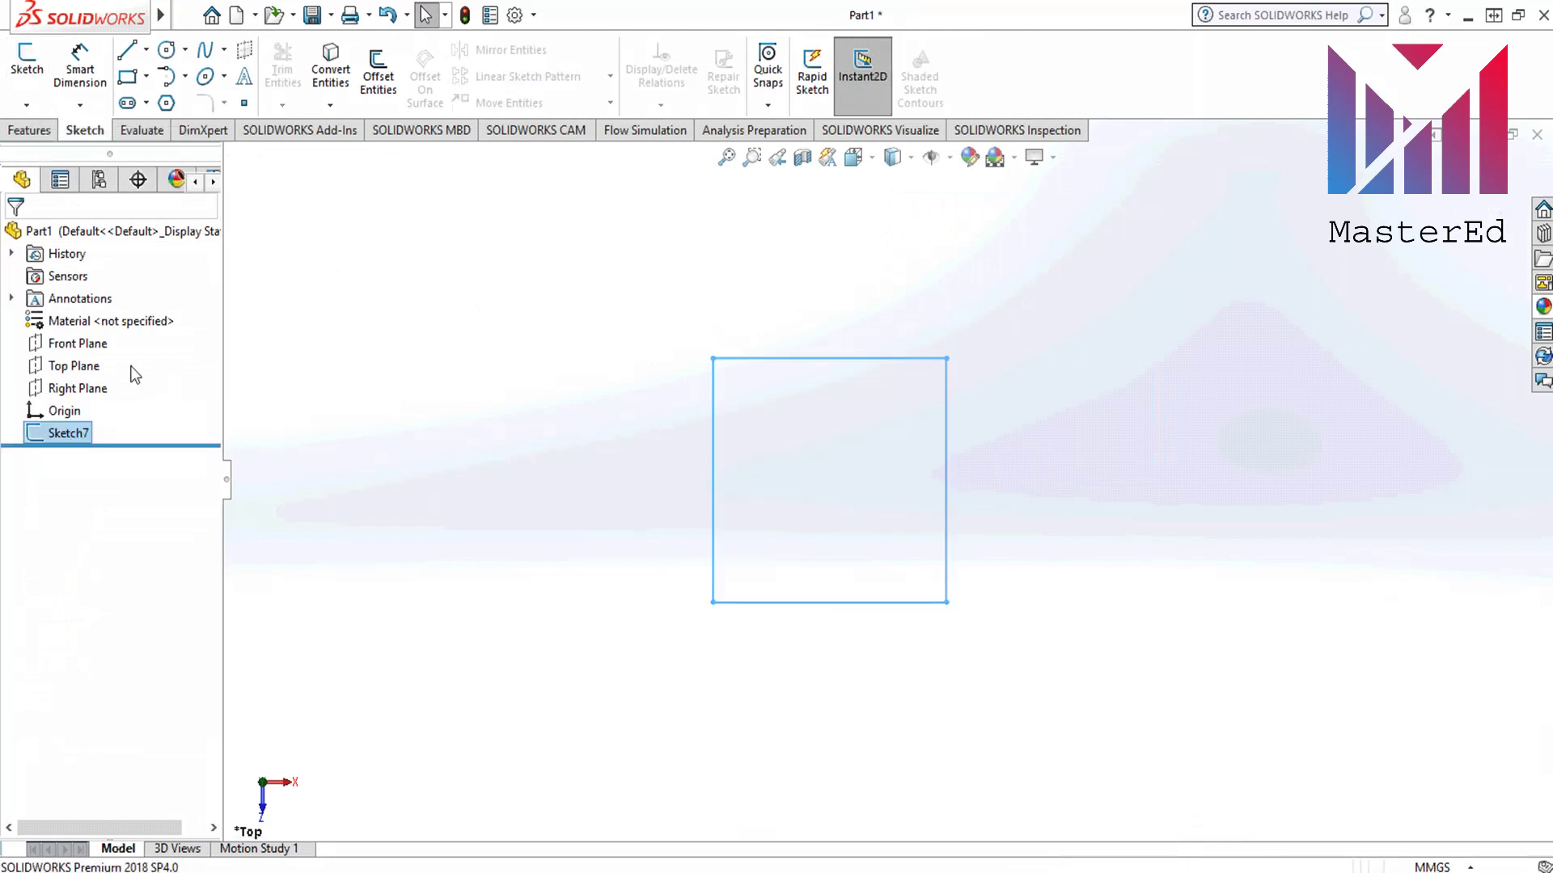
Step: Select the Top Plane and turn the model to the Front view
{"action": "left_click", "coordinate": [99, 367]}
{"action": "key", "text": "space"}
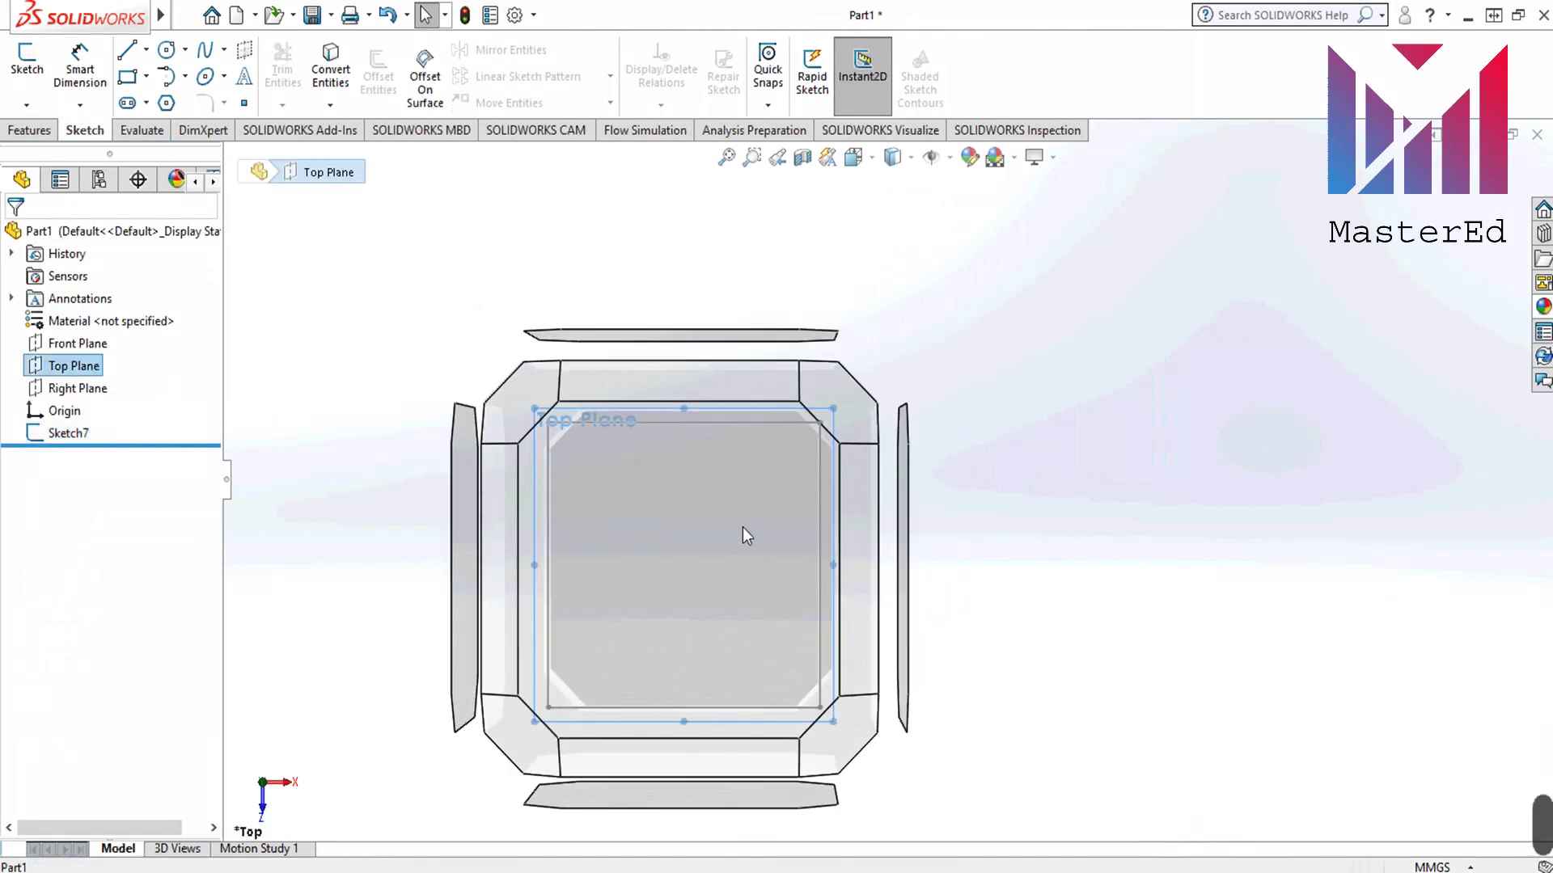
{"action": "middle_click_drag", "start_coordinate": [731, 656], "coordinate": [731, 258]}
{"action": "key", "text": "space"}
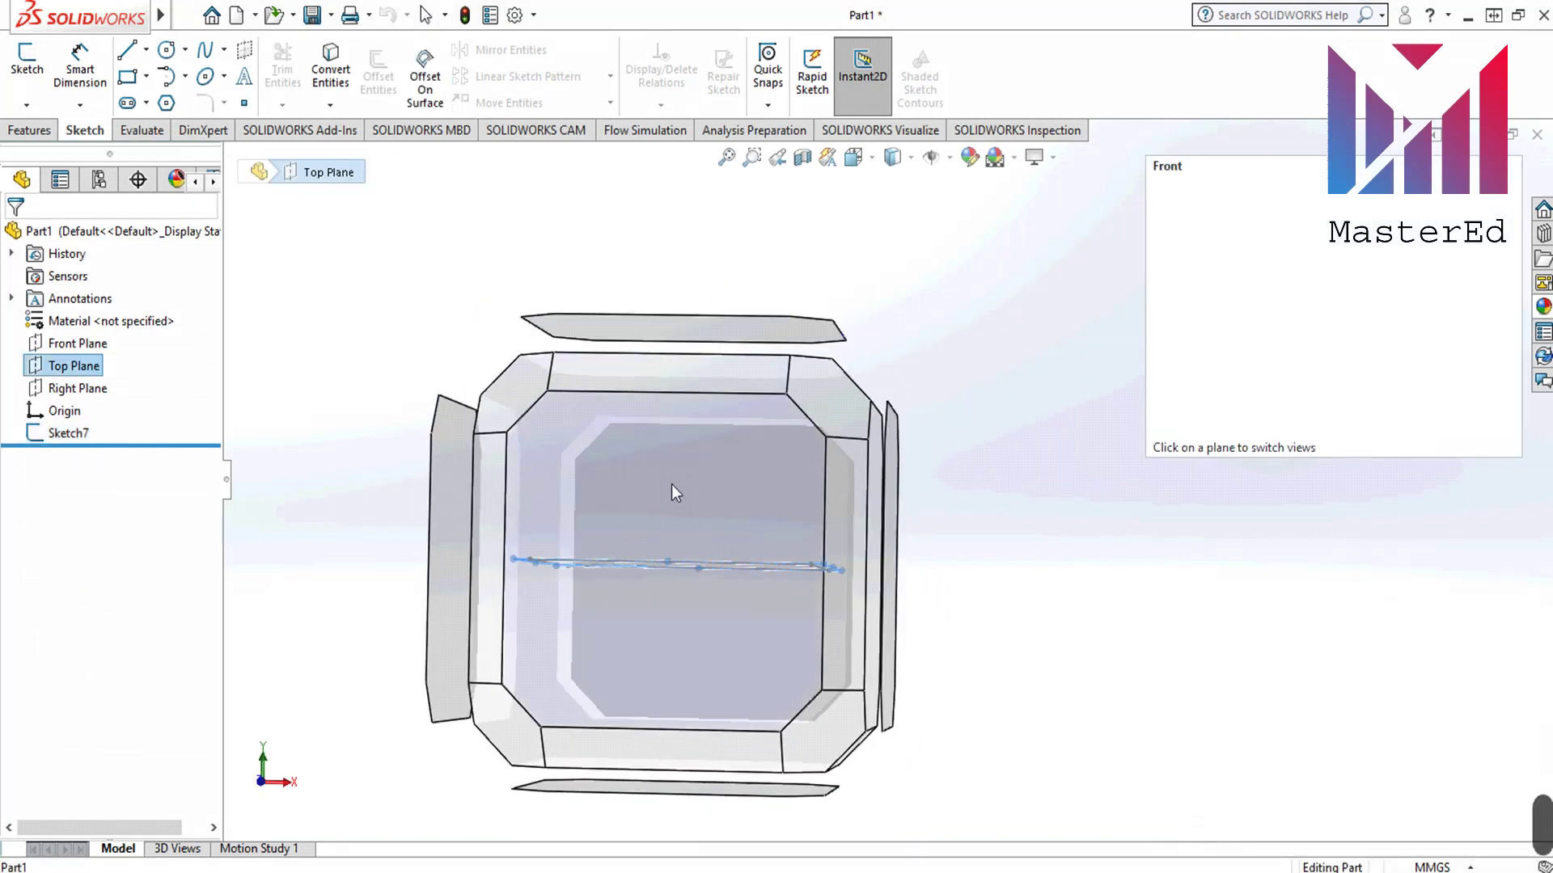
{"action": "left_click", "coordinate": [671, 485]}
{"action": "left_click", "coordinate": [32, 131]}
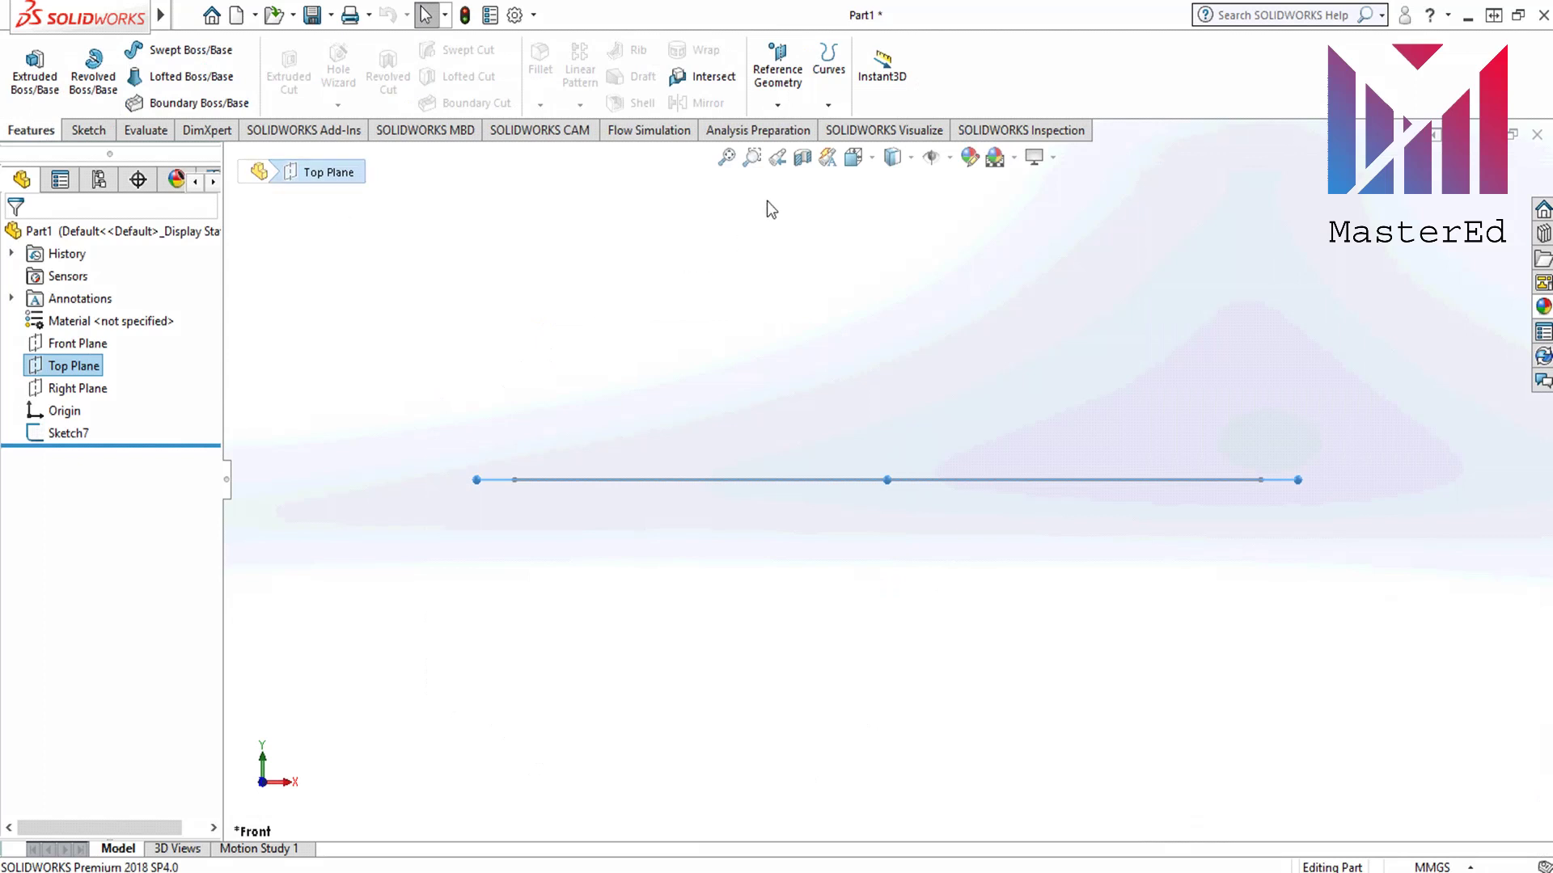
Step: Create reference plane Plane2 offset 100 mm from the Top Plane
{"action": "left_click", "coordinate": [783, 80]}
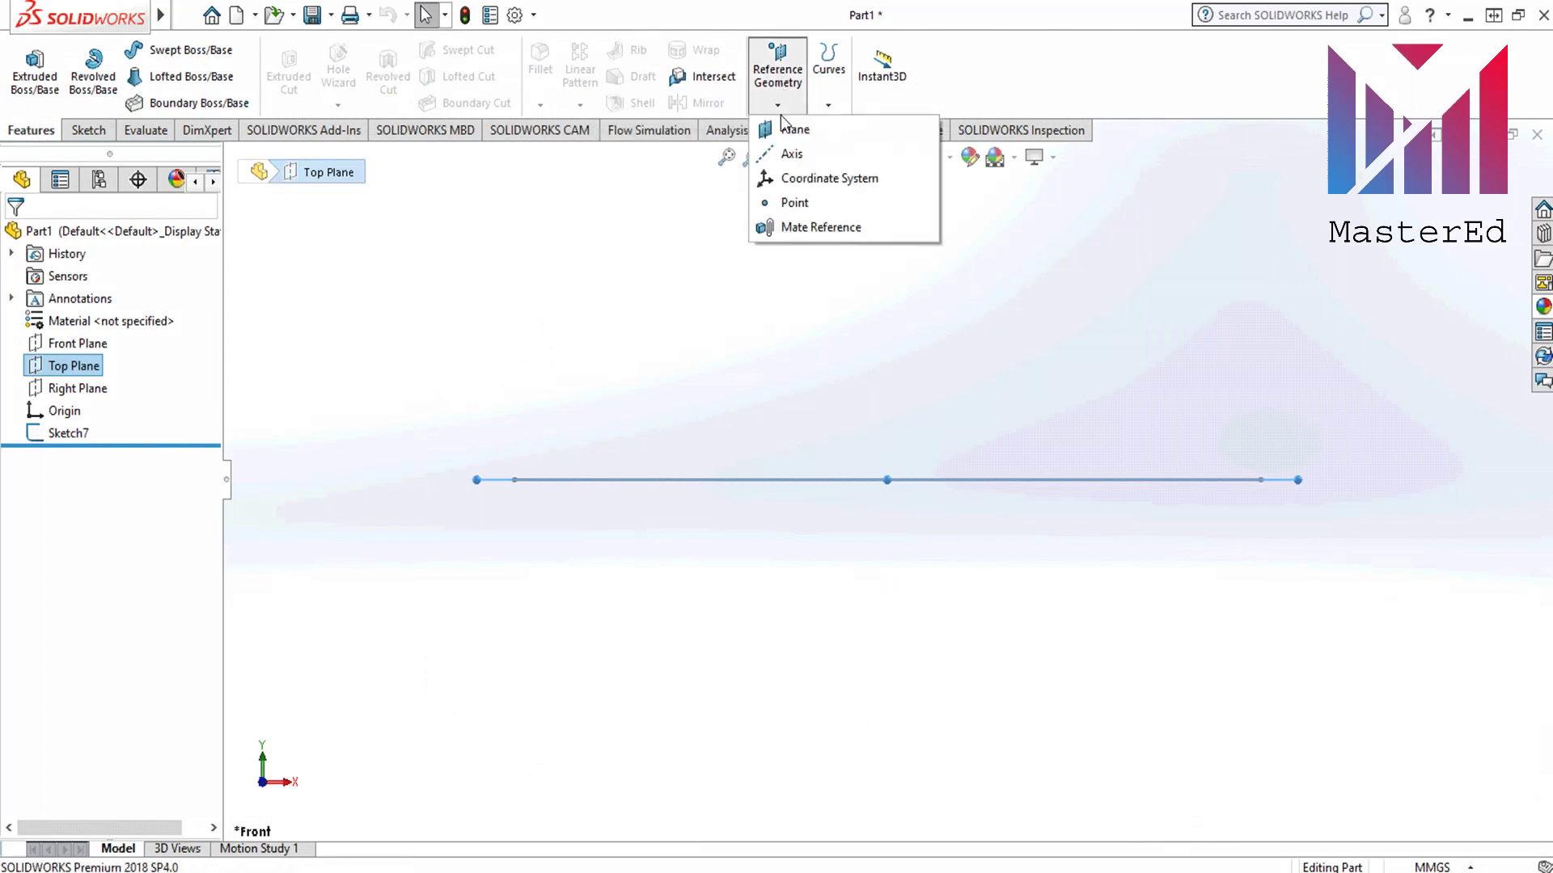
{"action": "left_click", "coordinate": [784, 128]}
{"action": "type", "text": "1"}
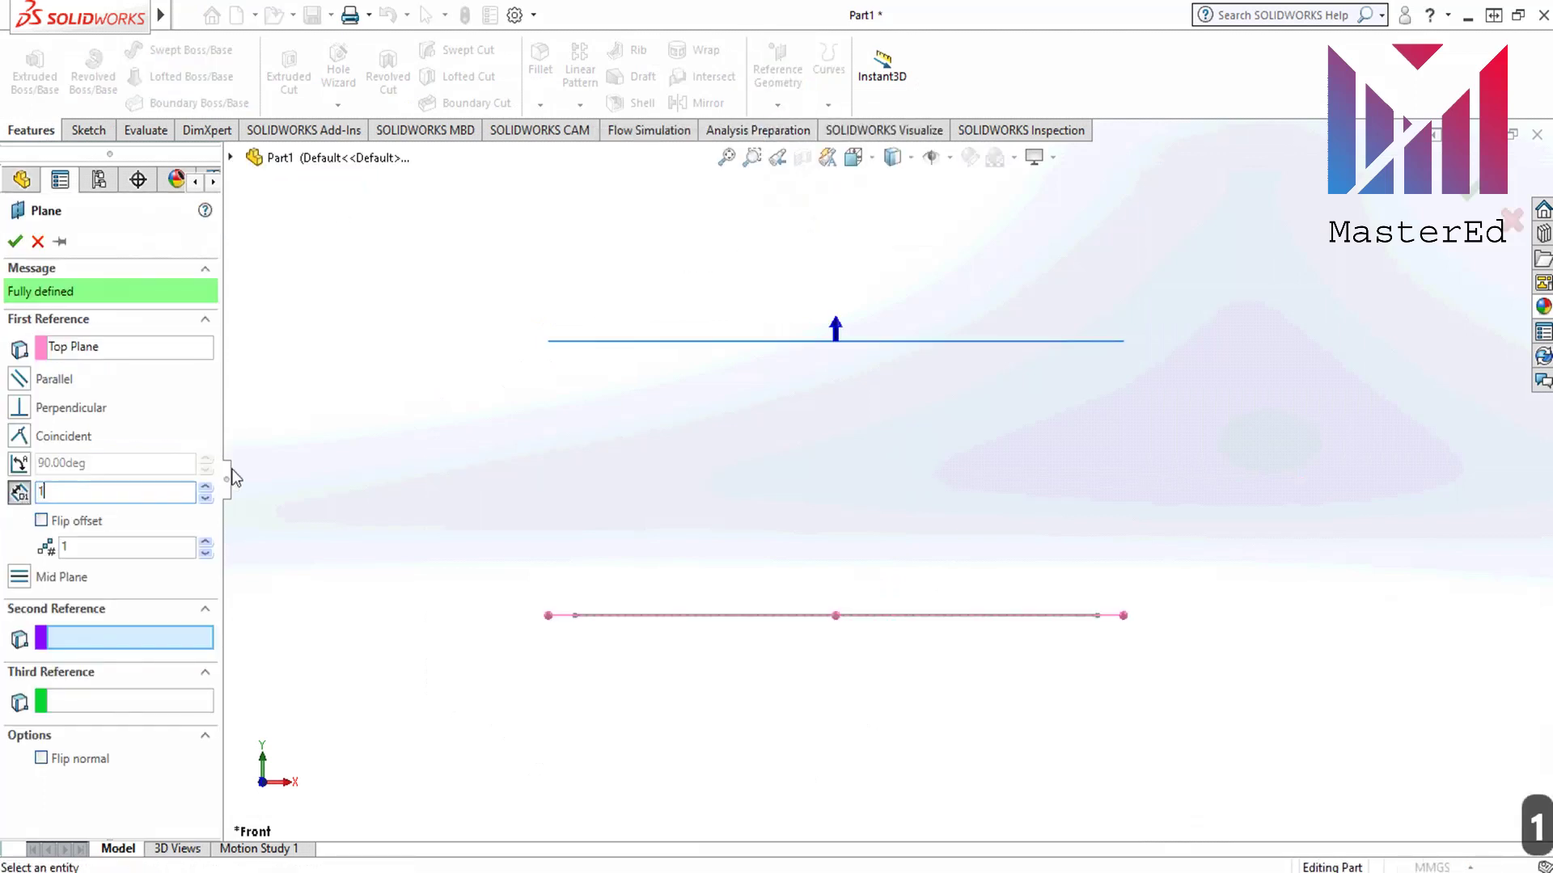
{"action": "type", "text": "00"}
{"action": "key", "text": "Return"}
{"action": "scroll", "coordinate": [901, 462], "scroll_direction": "up", "scroll_amount": 6}
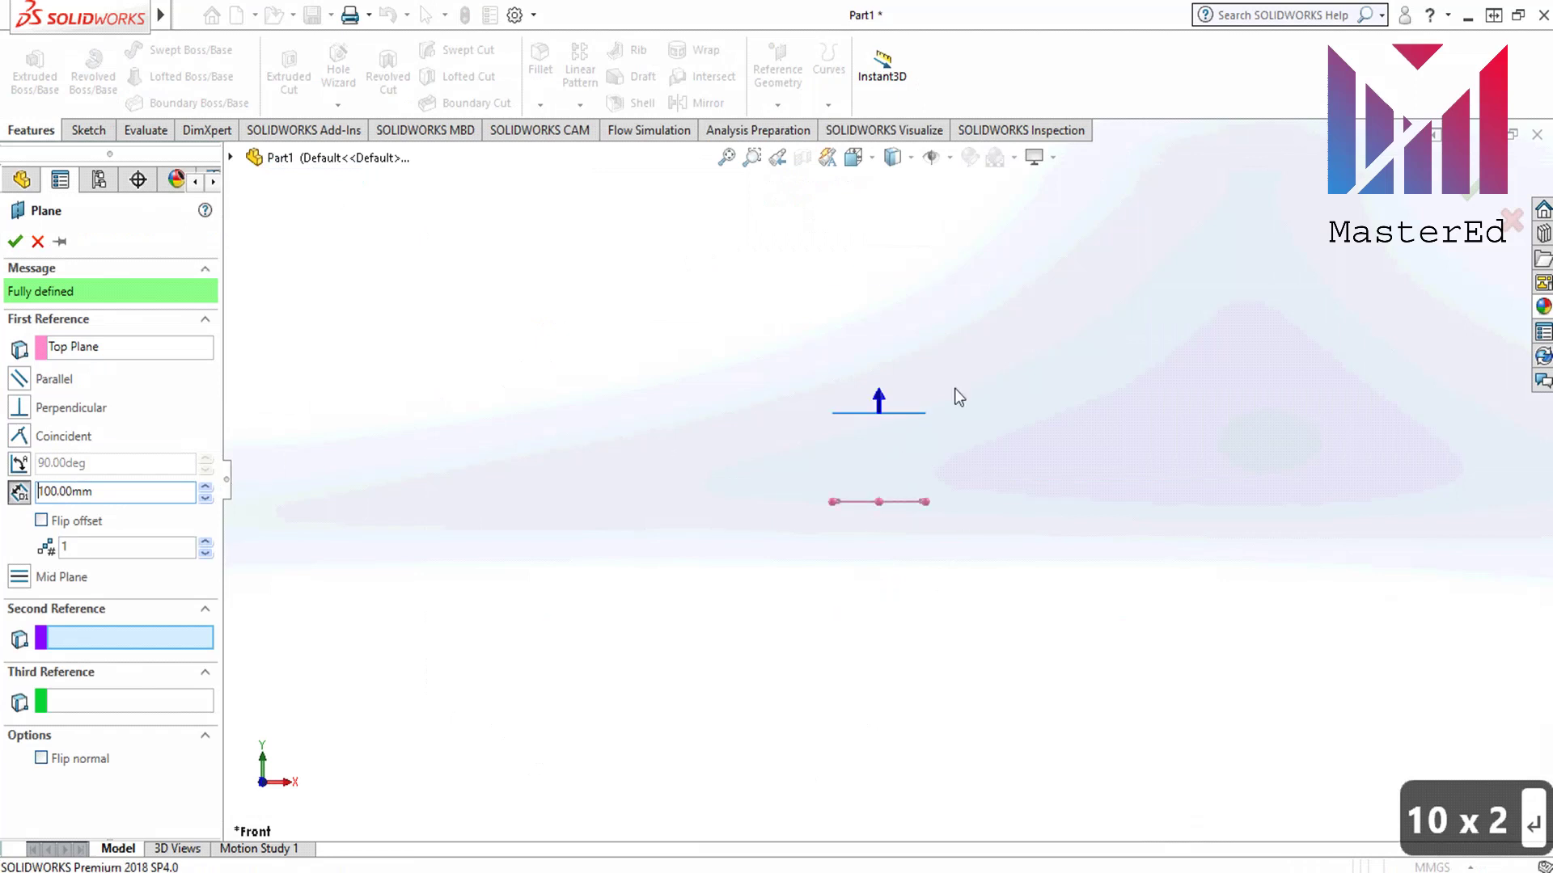
{"action": "scroll", "coordinate": [969, 418], "scroll_direction": "down", "scroll_amount": 3}
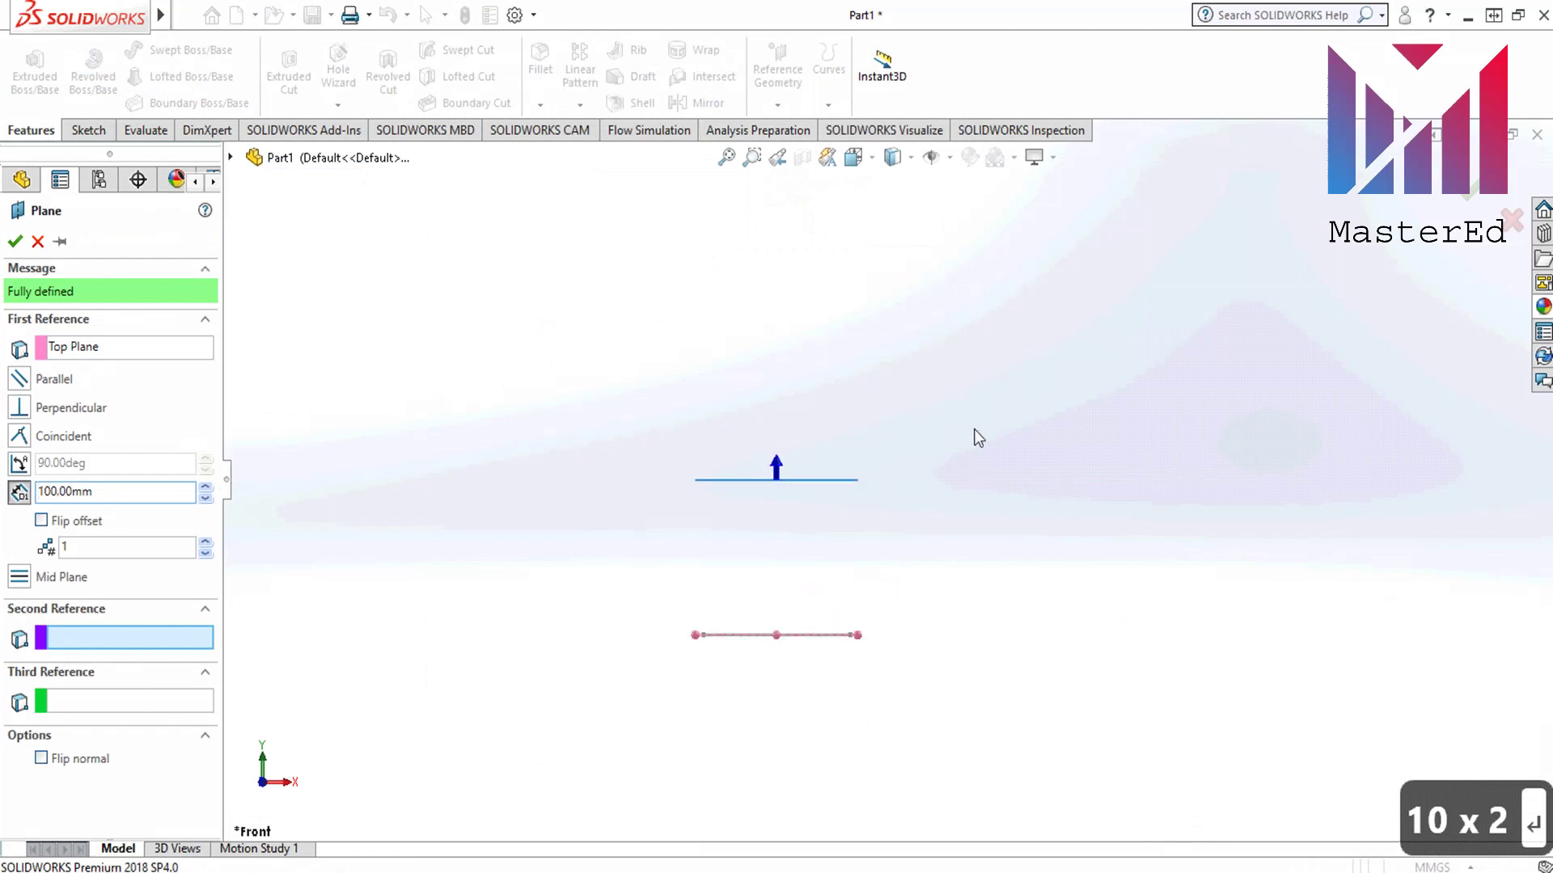
{"action": "left_click", "coordinate": [15, 241]}
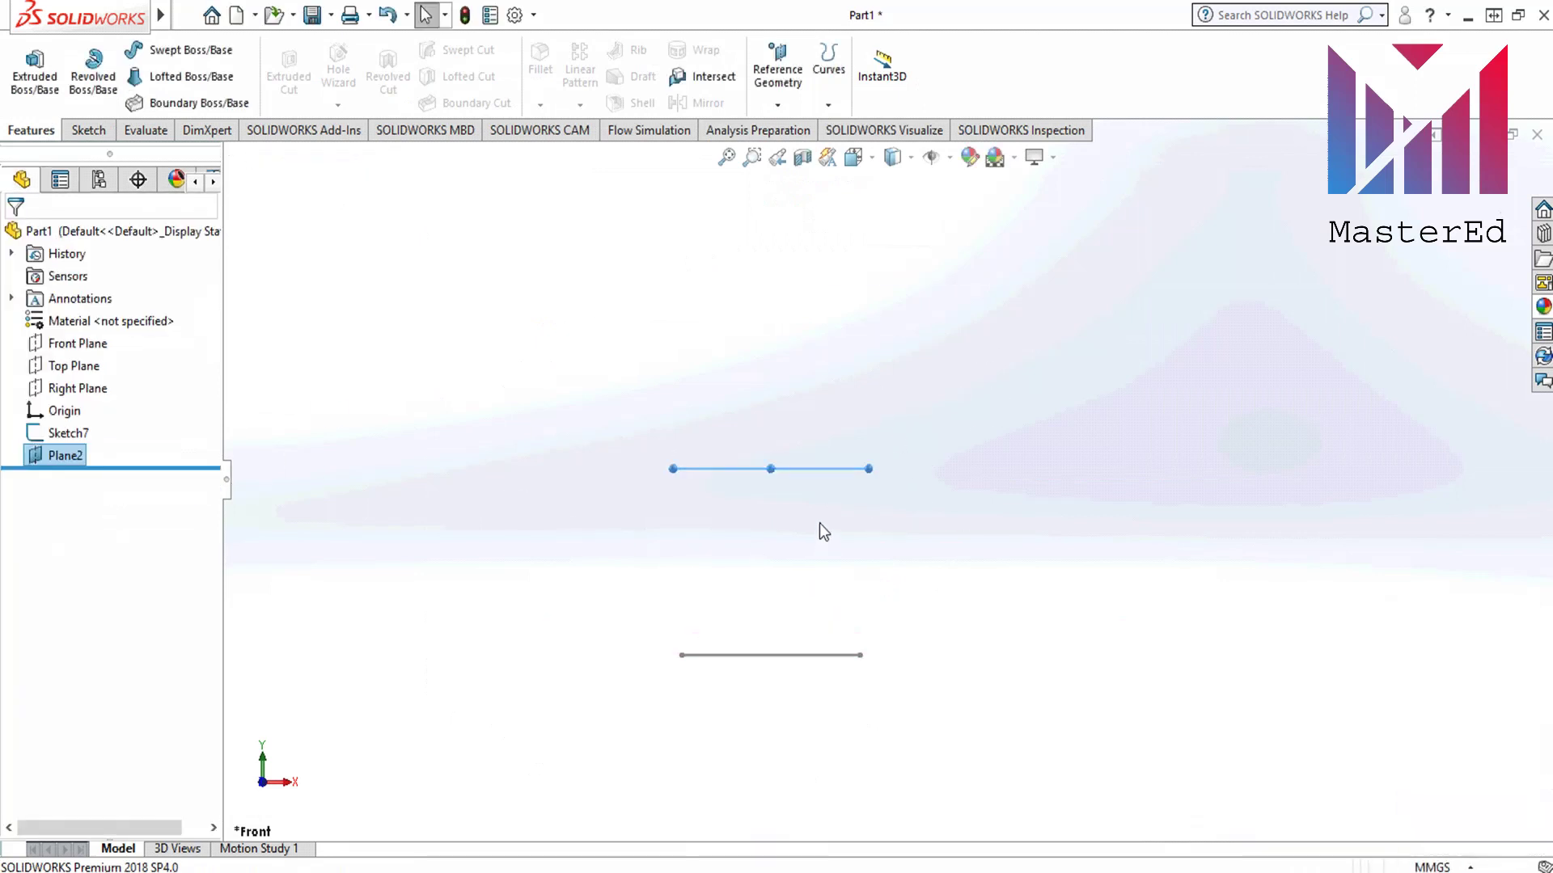
Step: Start a new sketch on Plane2 from an angled 3-D view
{"action": "key", "text": "ctrl+7"}
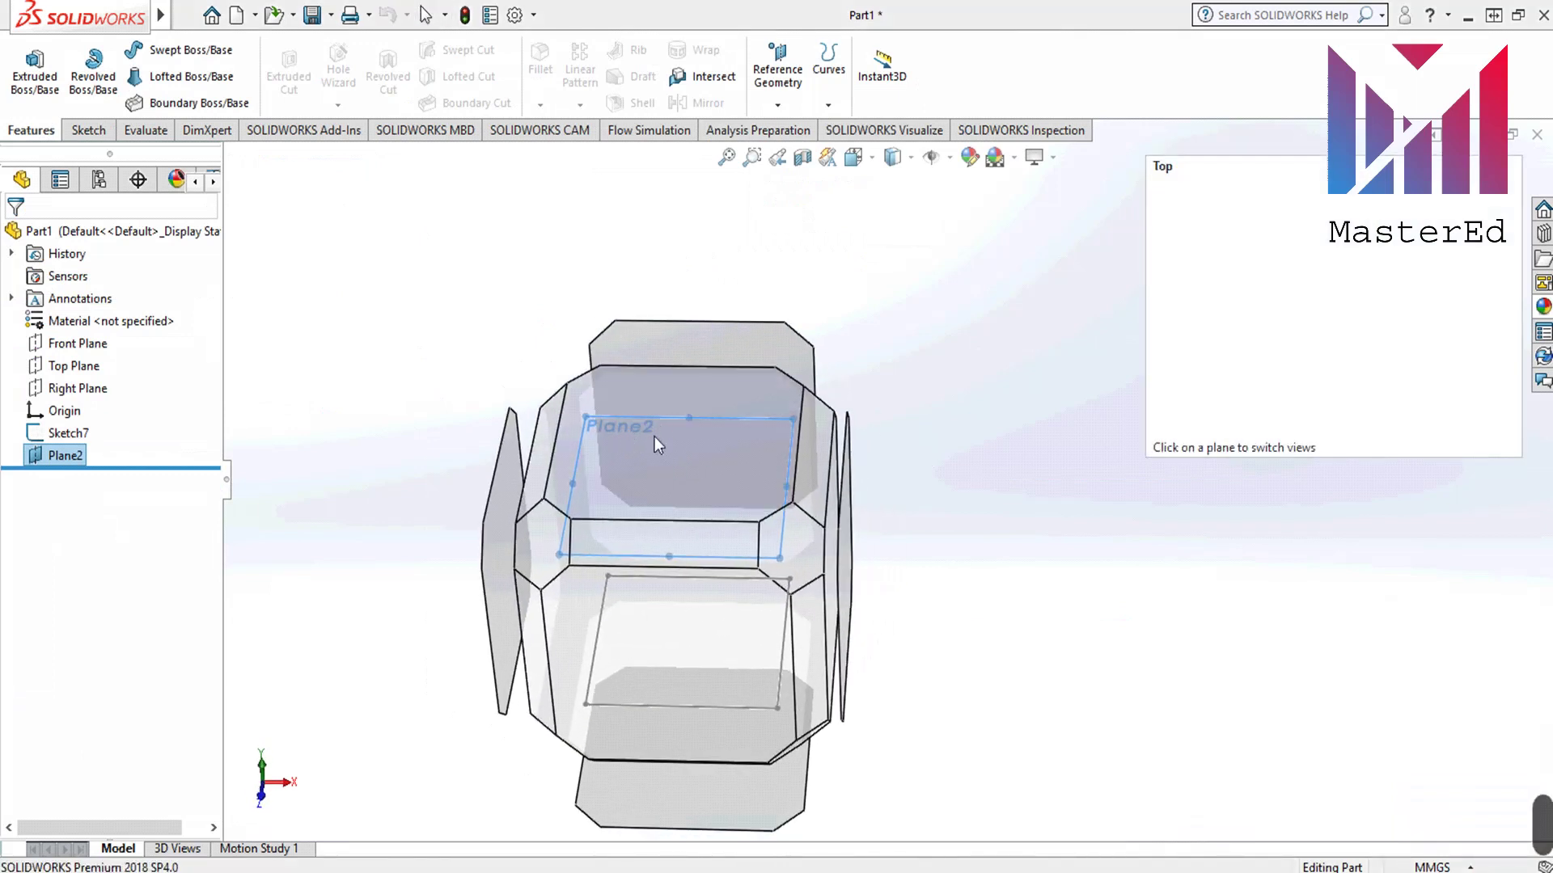
{"action": "key", "text": "ctrl+8"}
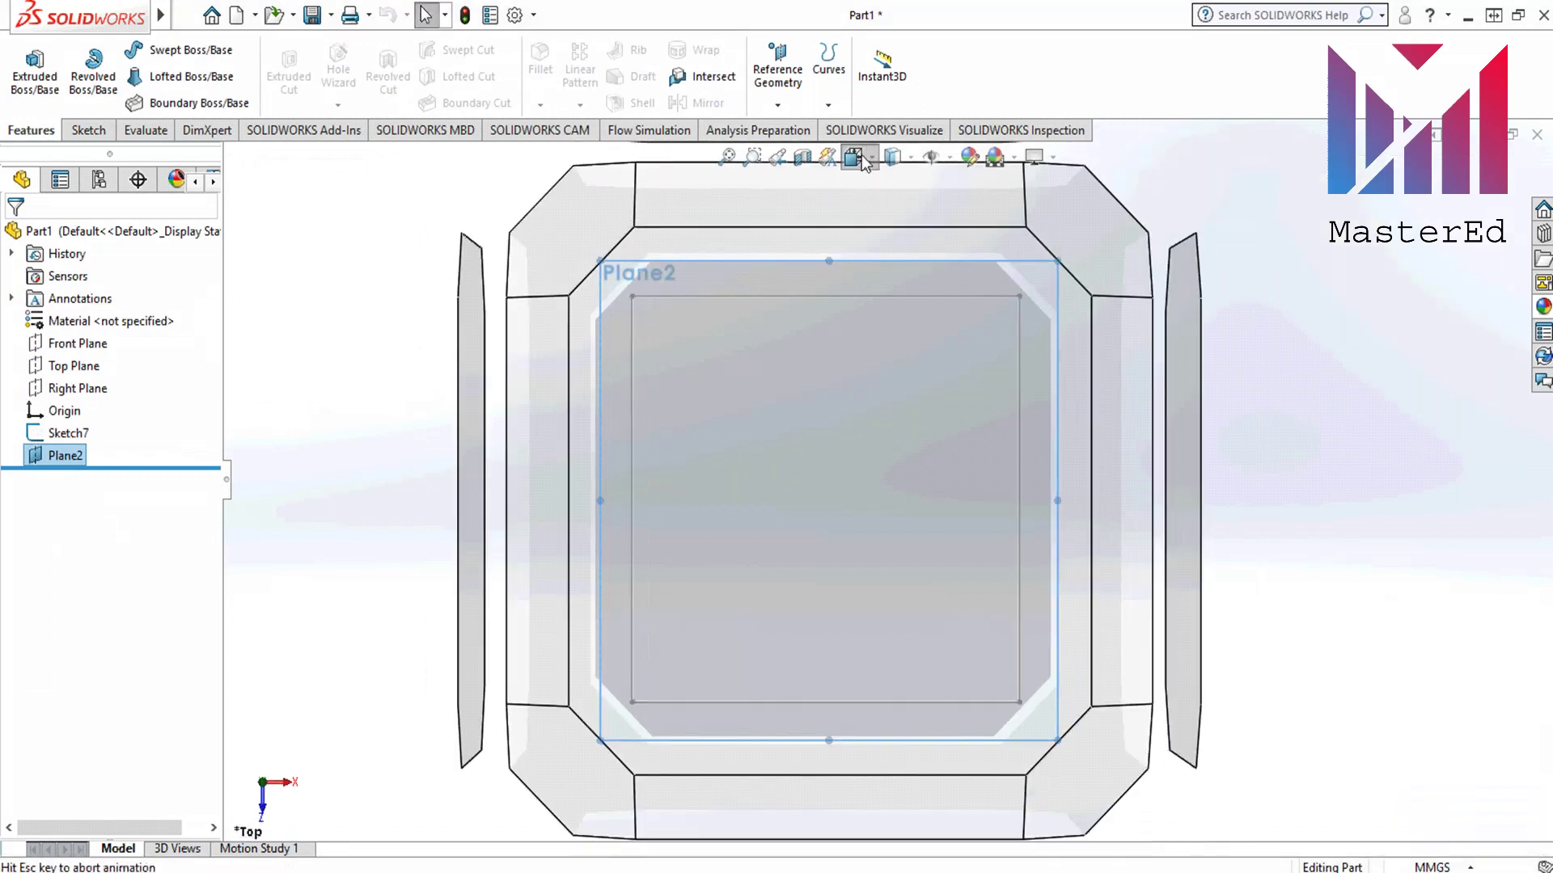
{"action": "left_click", "coordinate": [863, 159]}
{"action": "left_click", "coordinate": [891, 253]}
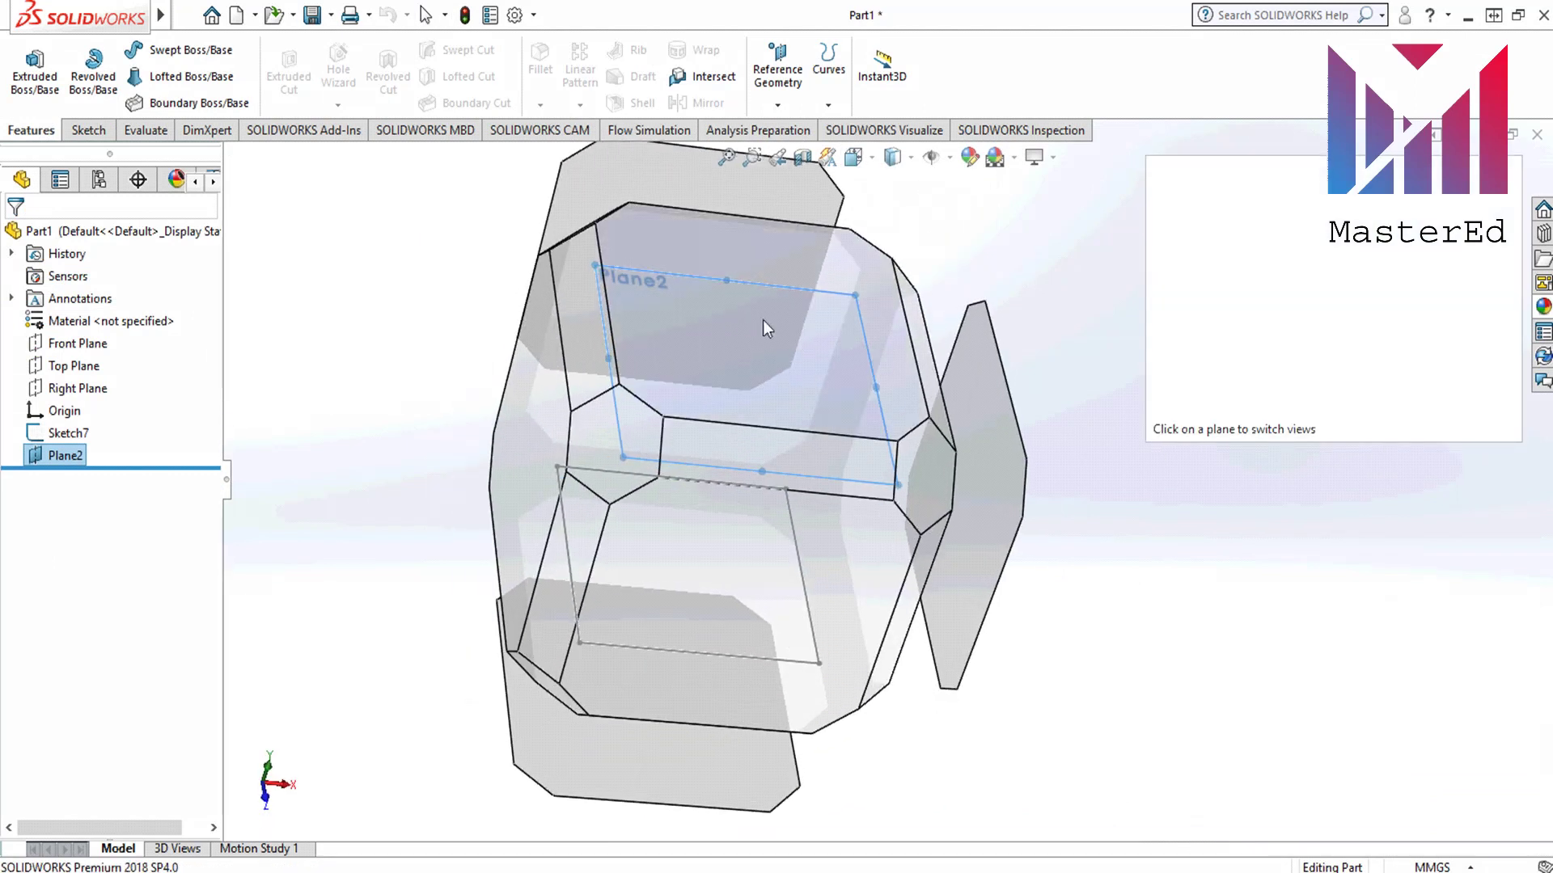
{"action": "left_click", "coordinate": [770, 322]}
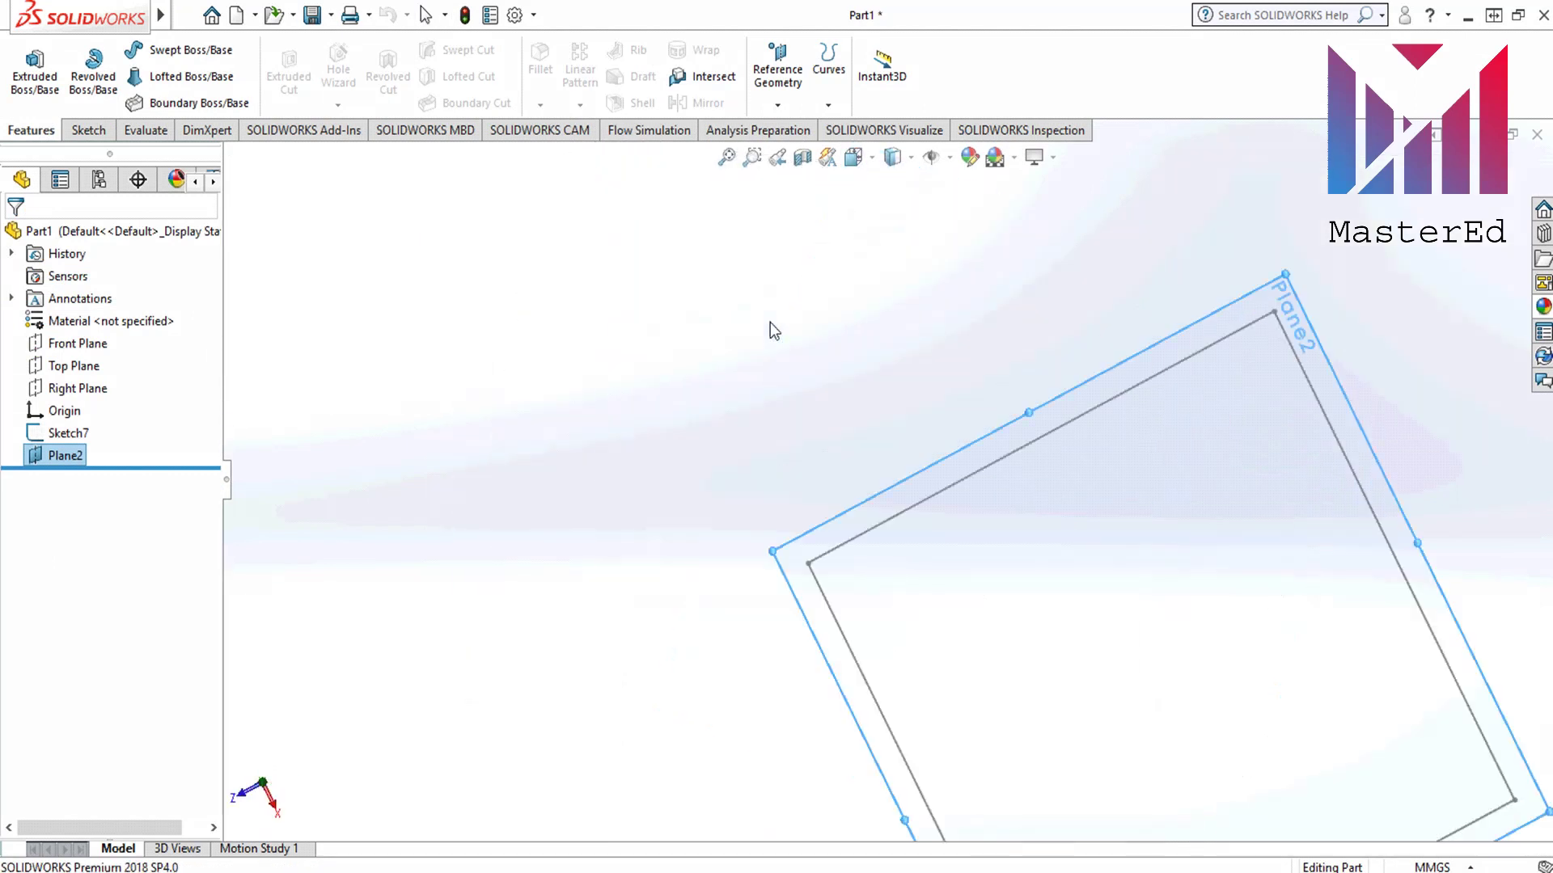
Step: Draw a corner-to-corner diagonal centerline, add a point at its midpoint, and exit the sketch
{"action": "left_click", "coordinate": [147, 49]}
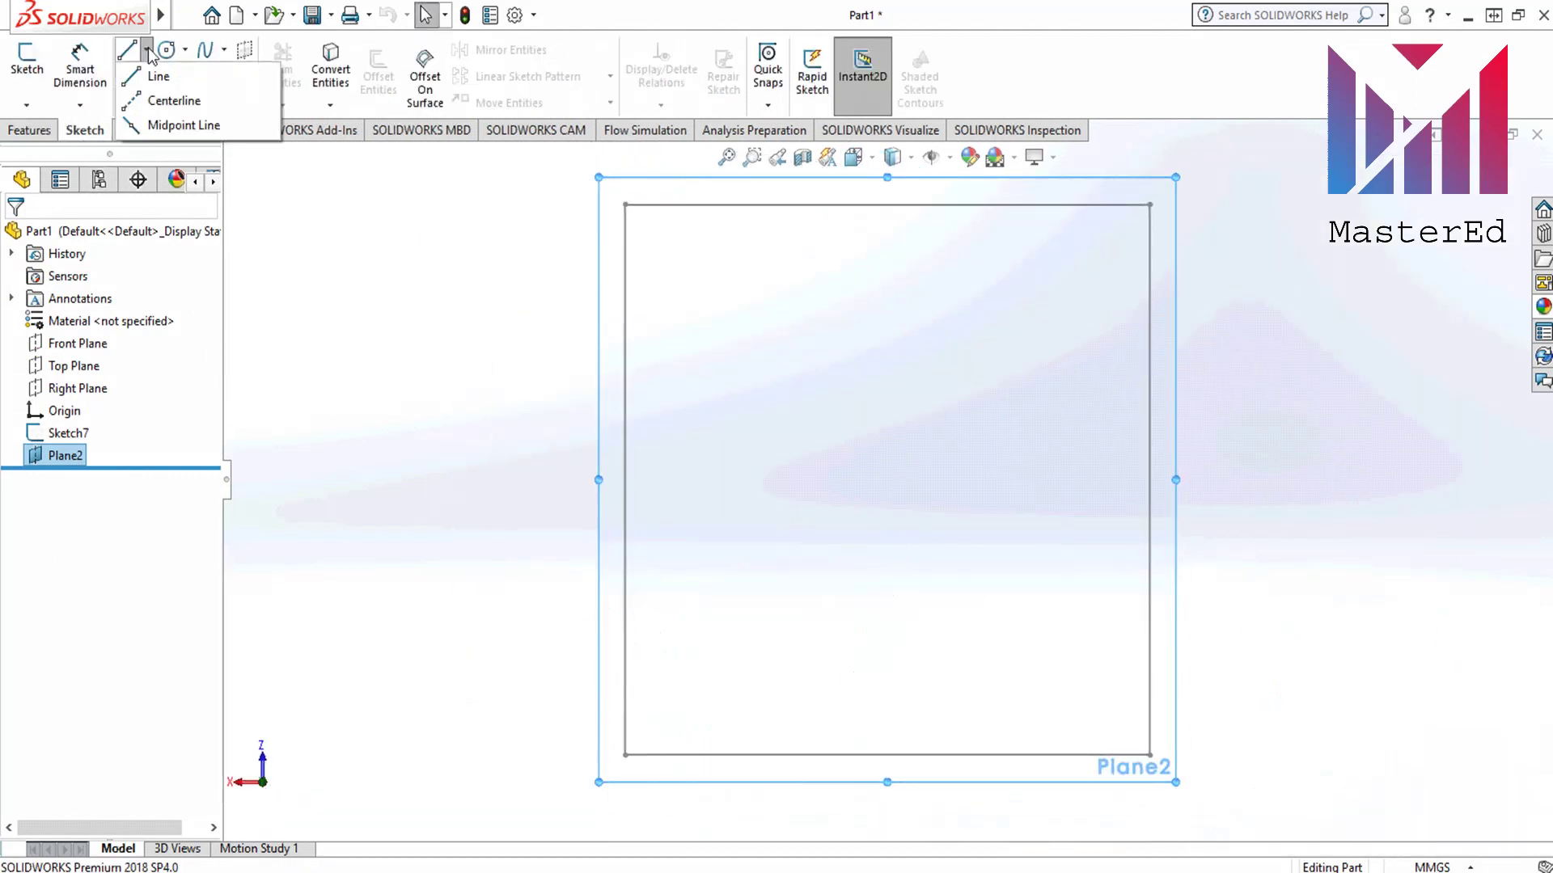
{"action": "left_click", "coordinate": [170, 100]}
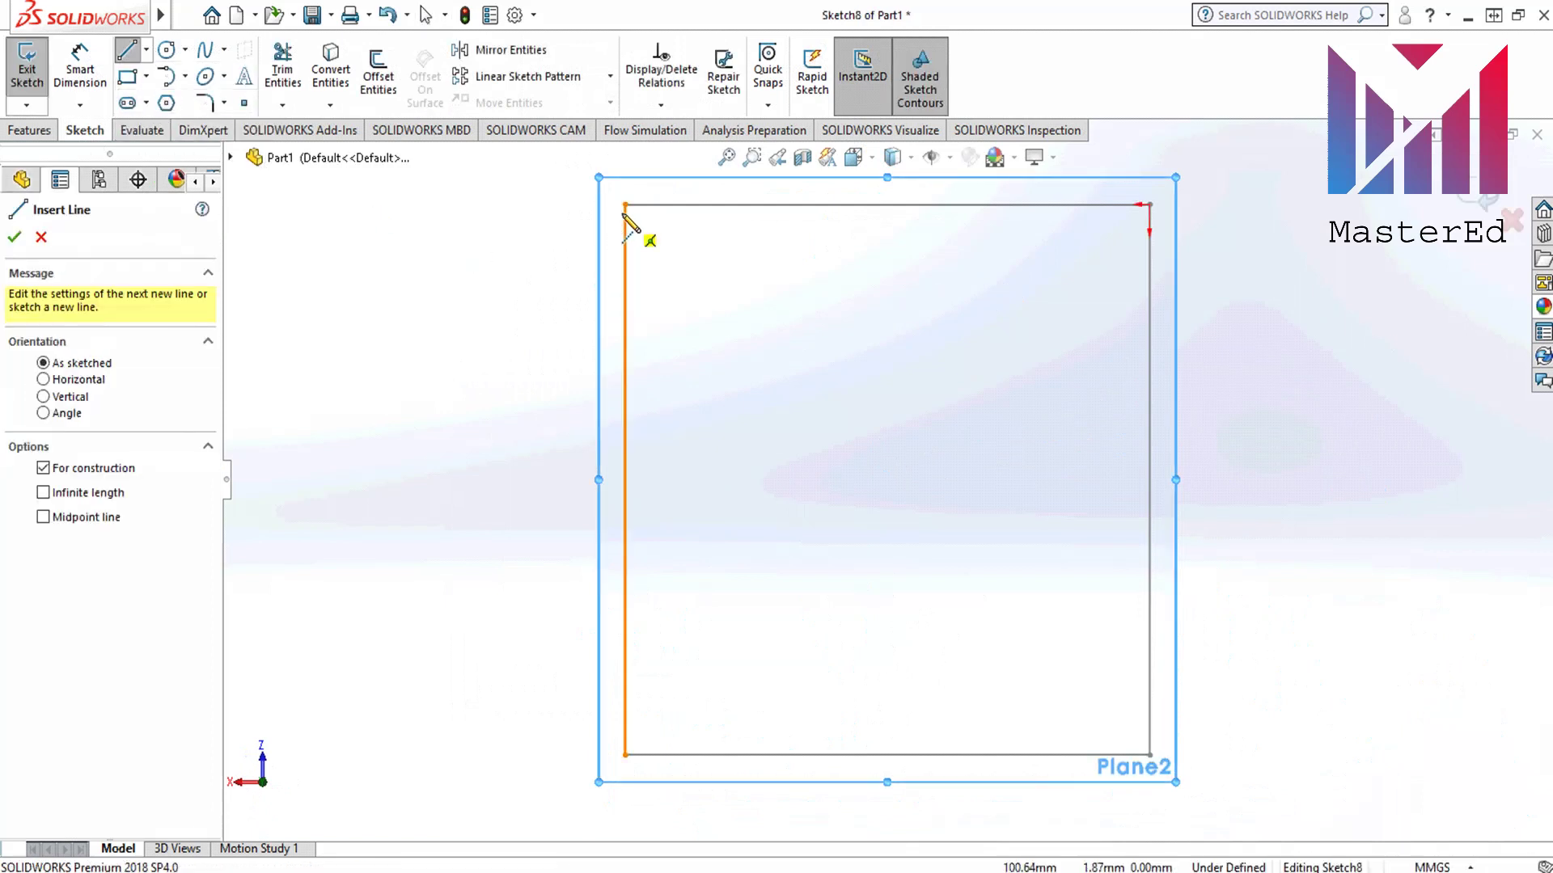
{"action": "left_click", "coordinate": [625, 204]}
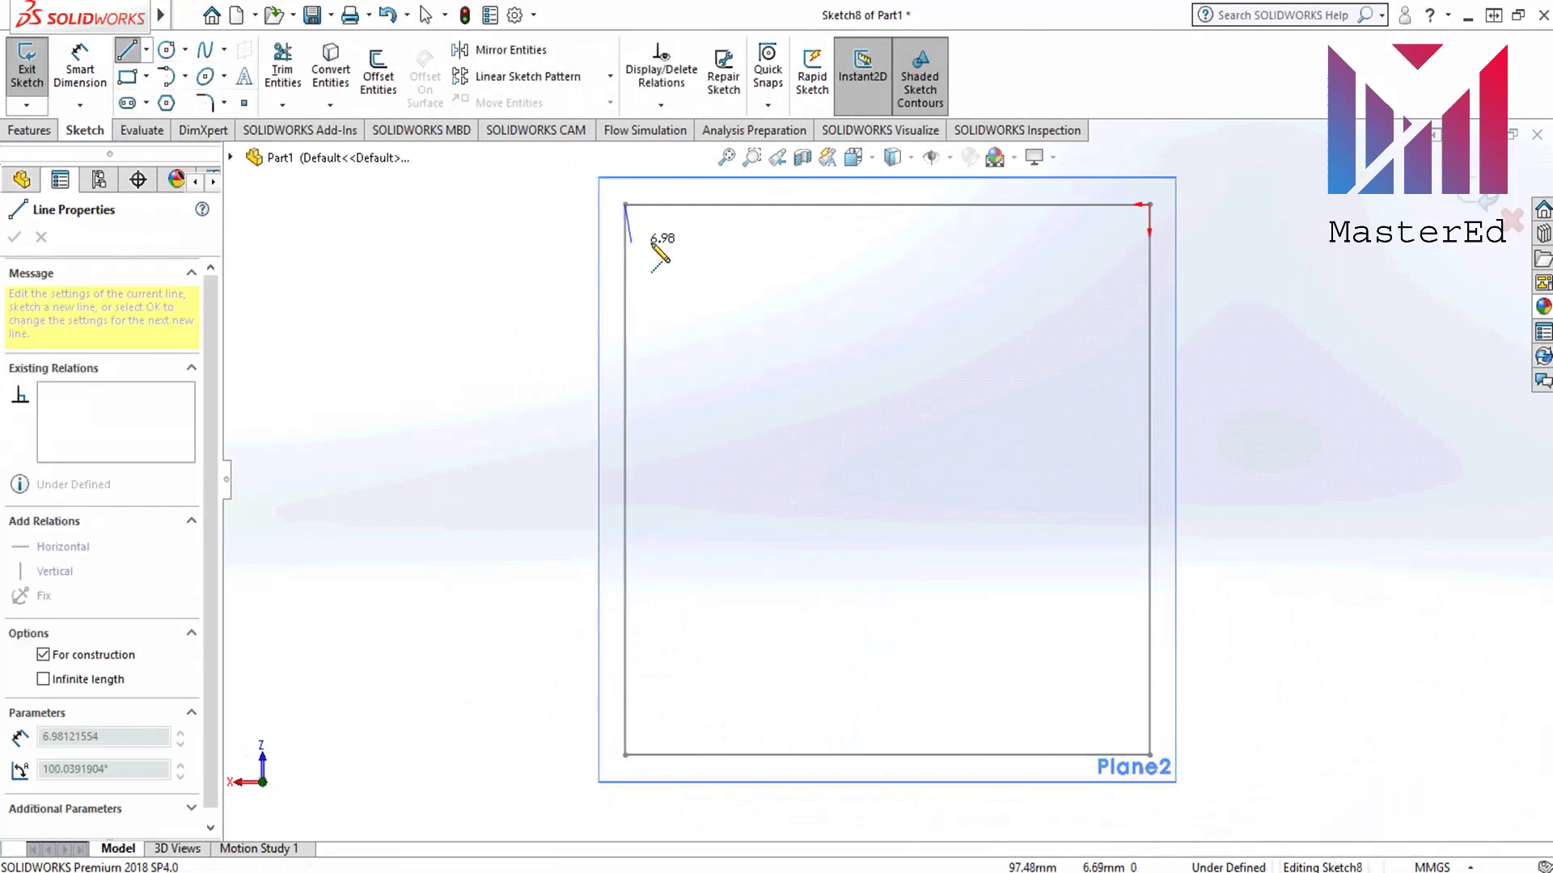
{"action": "left_click", "coordinate": [1150, 755]}
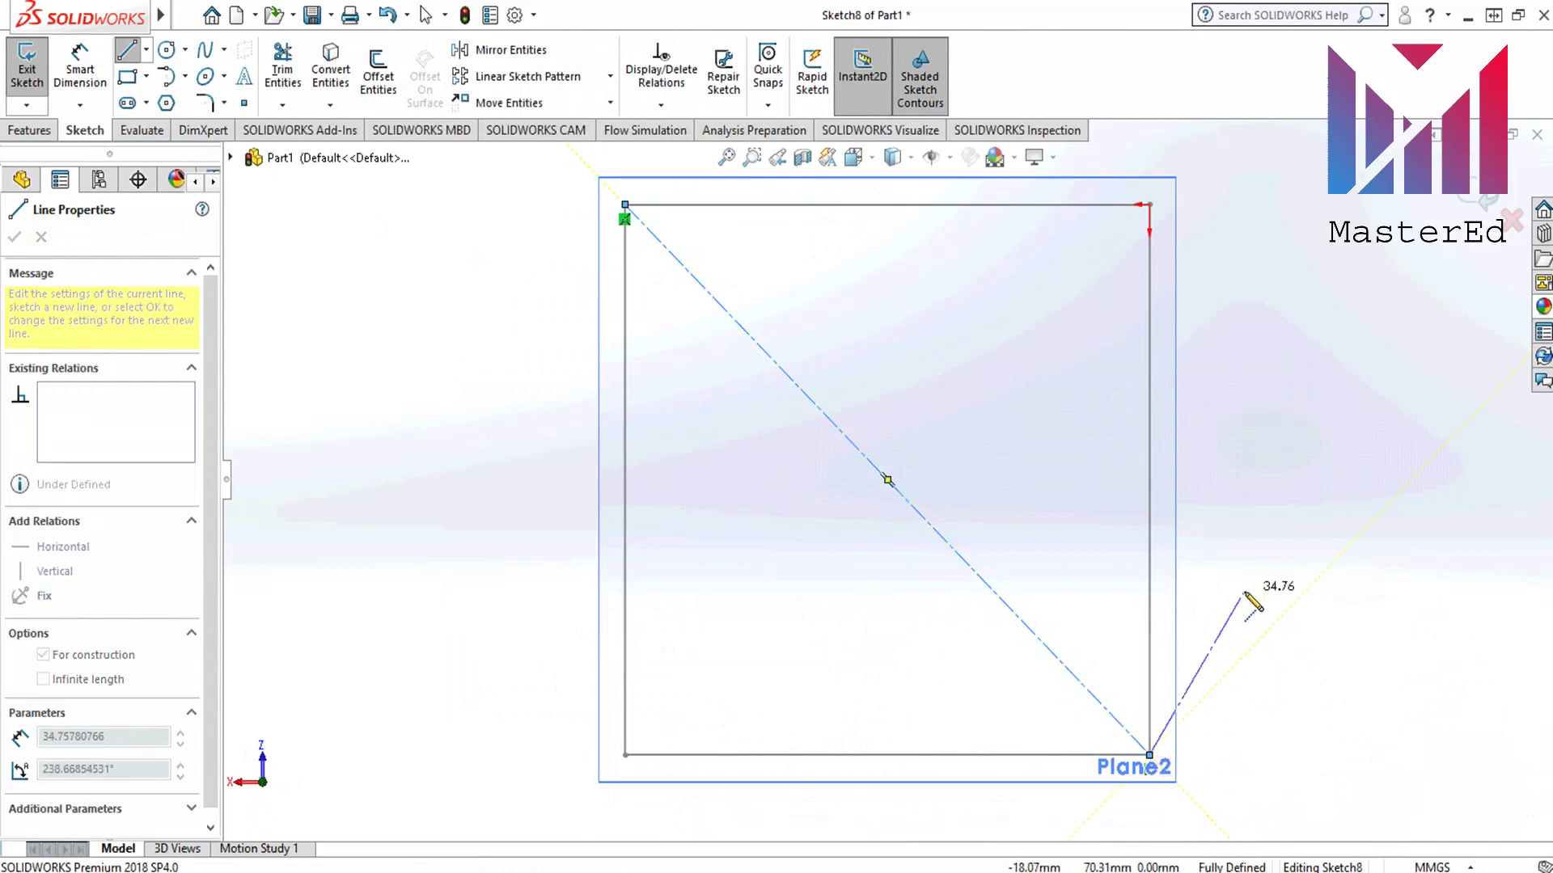
{"action": "key", "text": "Escape"}
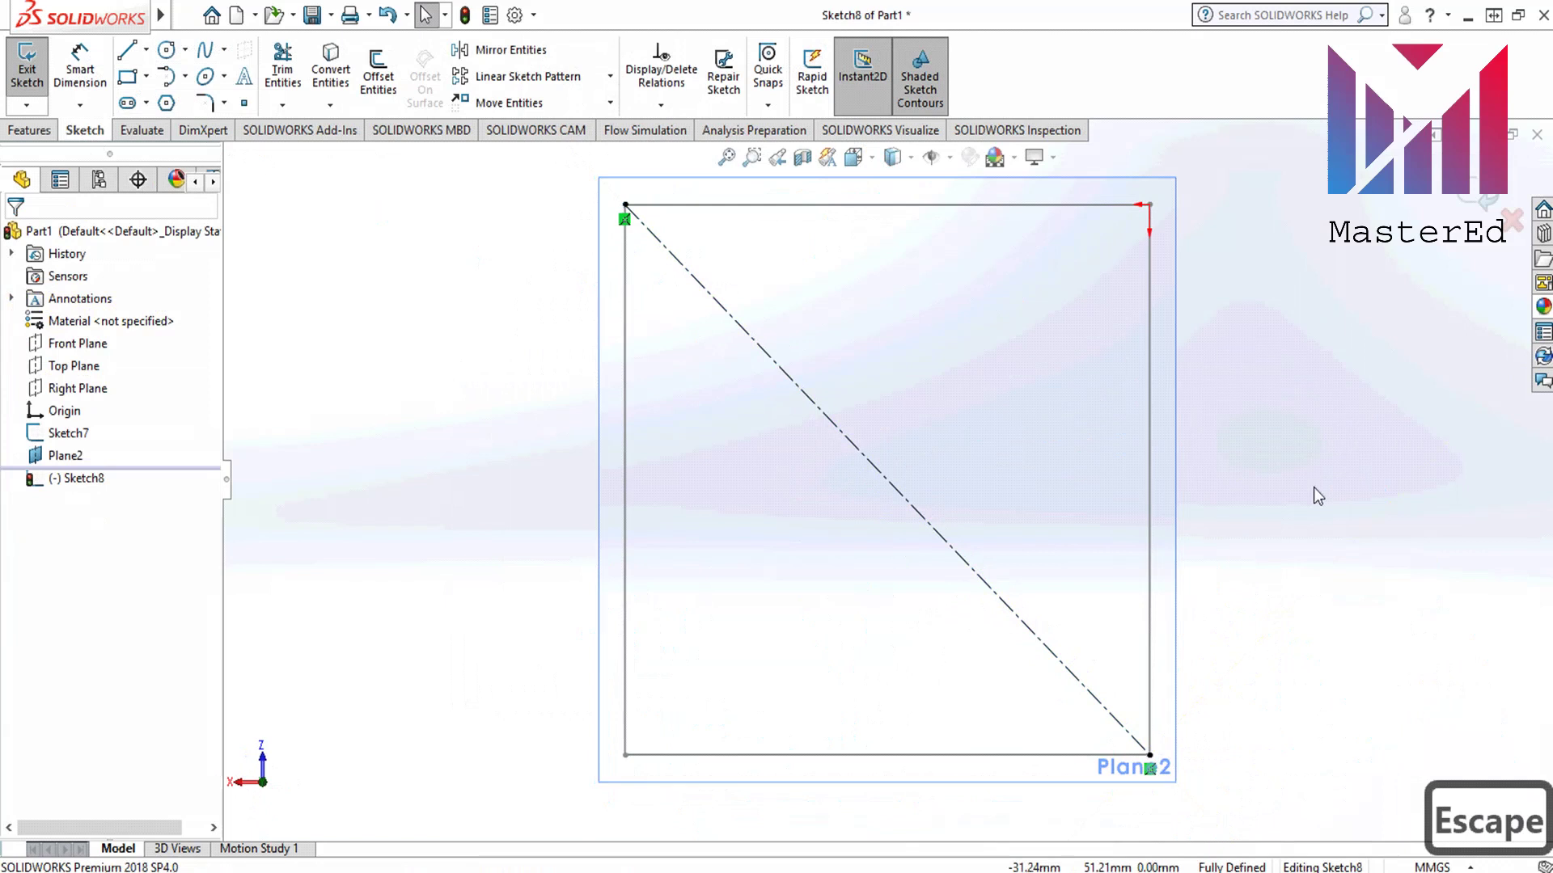
{"action": "left_click", "coordinate": [244, 103]}
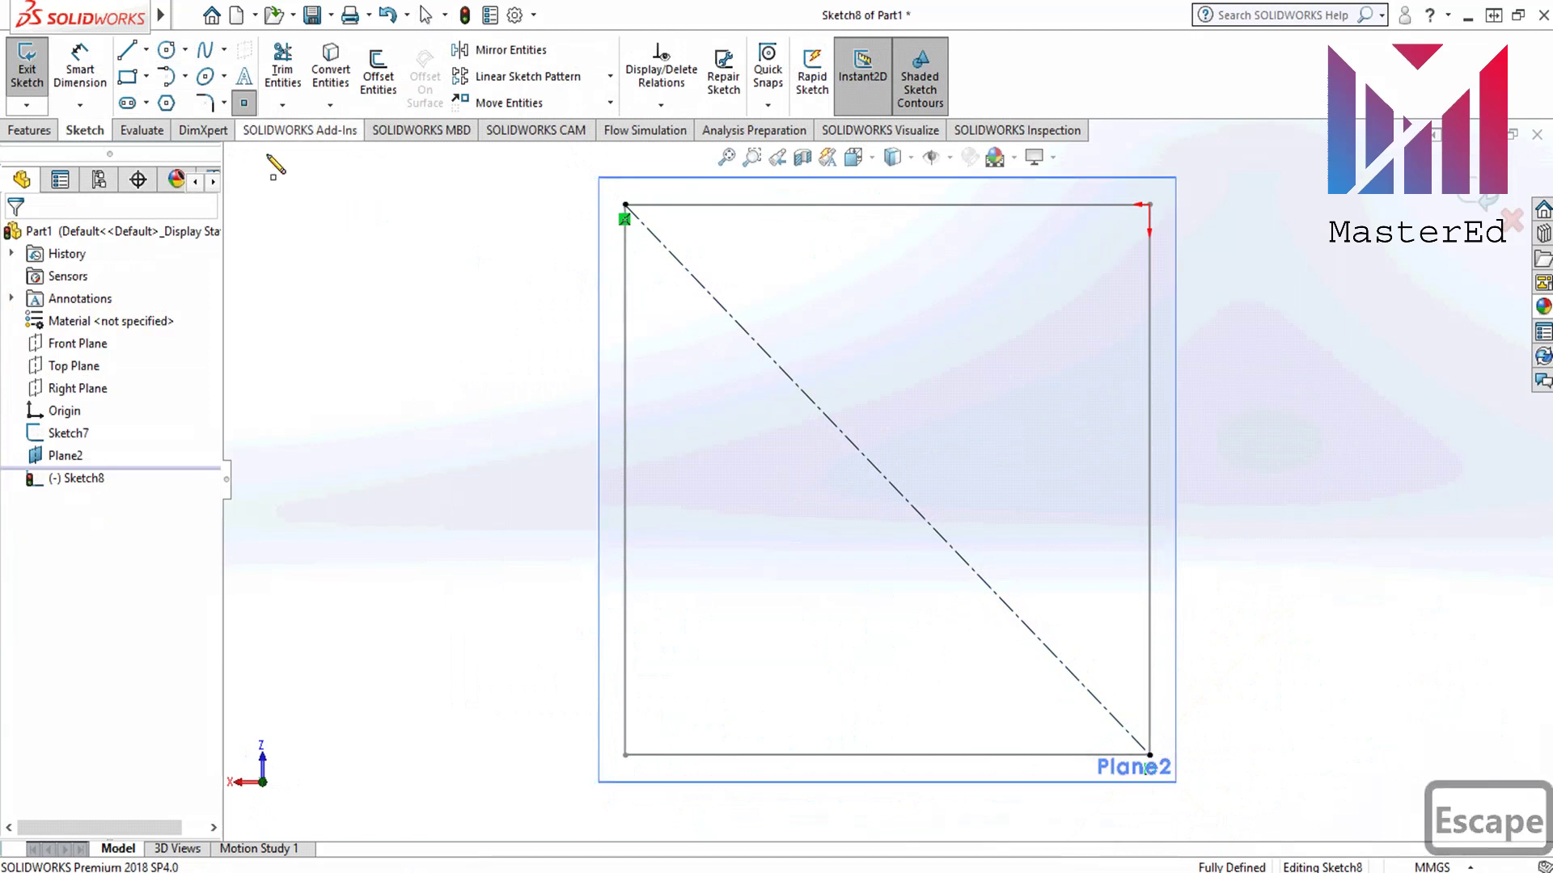
{"action": "left_click", "coordinate": [887, 480]}
{"action": "left_click", "coordinate": [26, 64]}
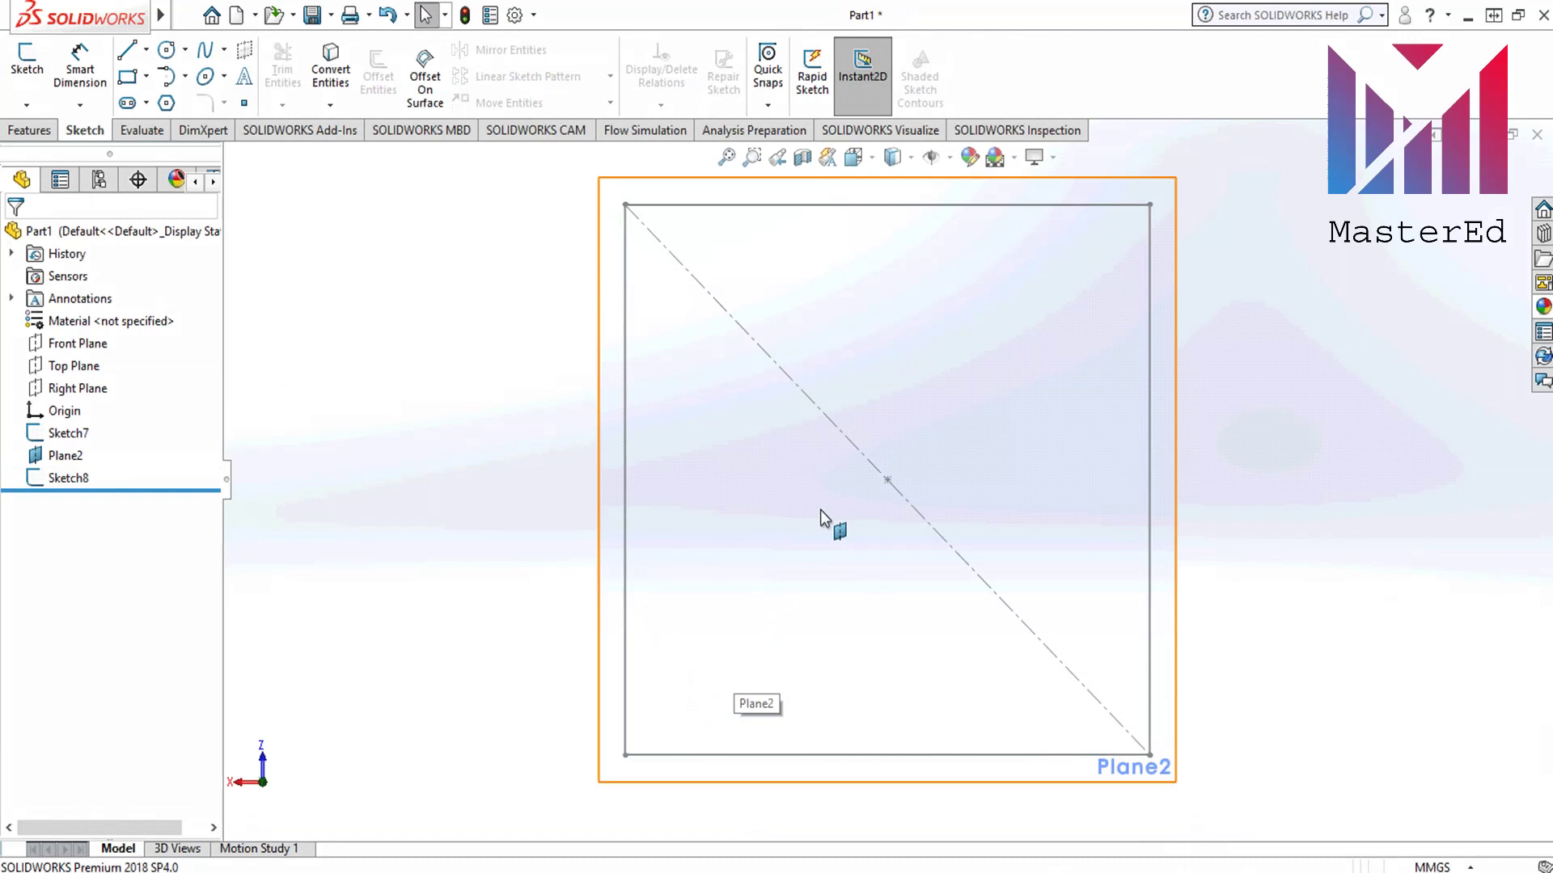
Step: Loft the 100 mm square (Sketch7) up to the midpoint on Plane2 (Sketch8) to form the pyramid
{"action": "key", "text": "space"}
{"action": "middle_click_drag", "start_coordinate": [819, 531], "coordinate": [742, 296]}
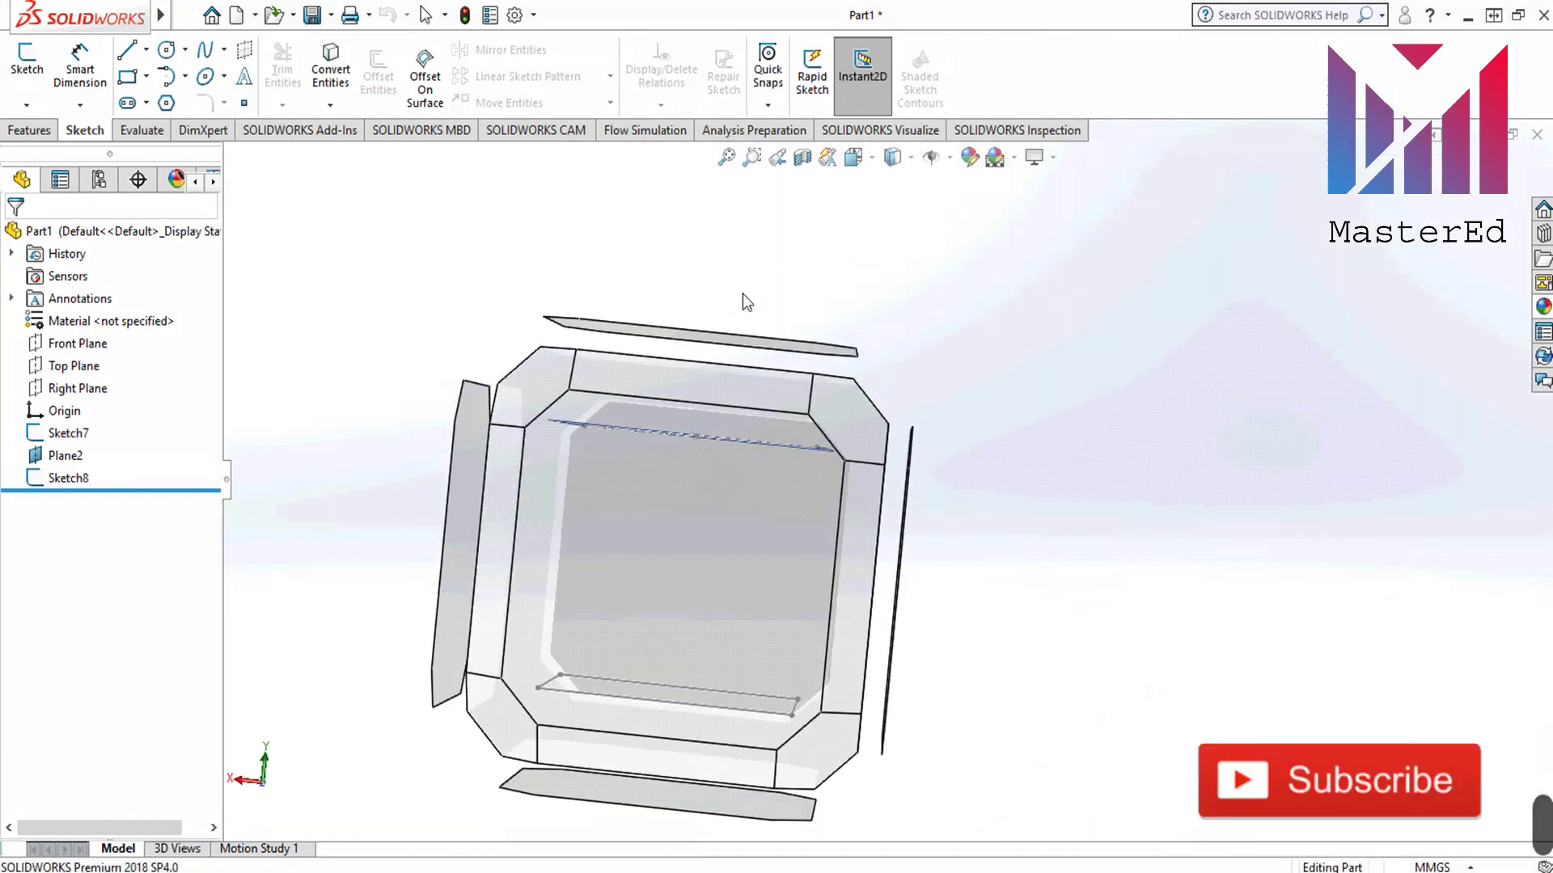
{"action": "left_click", "coordinate": [699, 536]}
{"action": "mouse_move", "coordinate": [766, 515]}
{"action": "middle_mouse_down"}
{"action": "mouse_move", "coordinate": [936, 420]}
{"action": "mouse_move", "coordinate": [898, 475]}
{"action": "middle_mouse_up"}
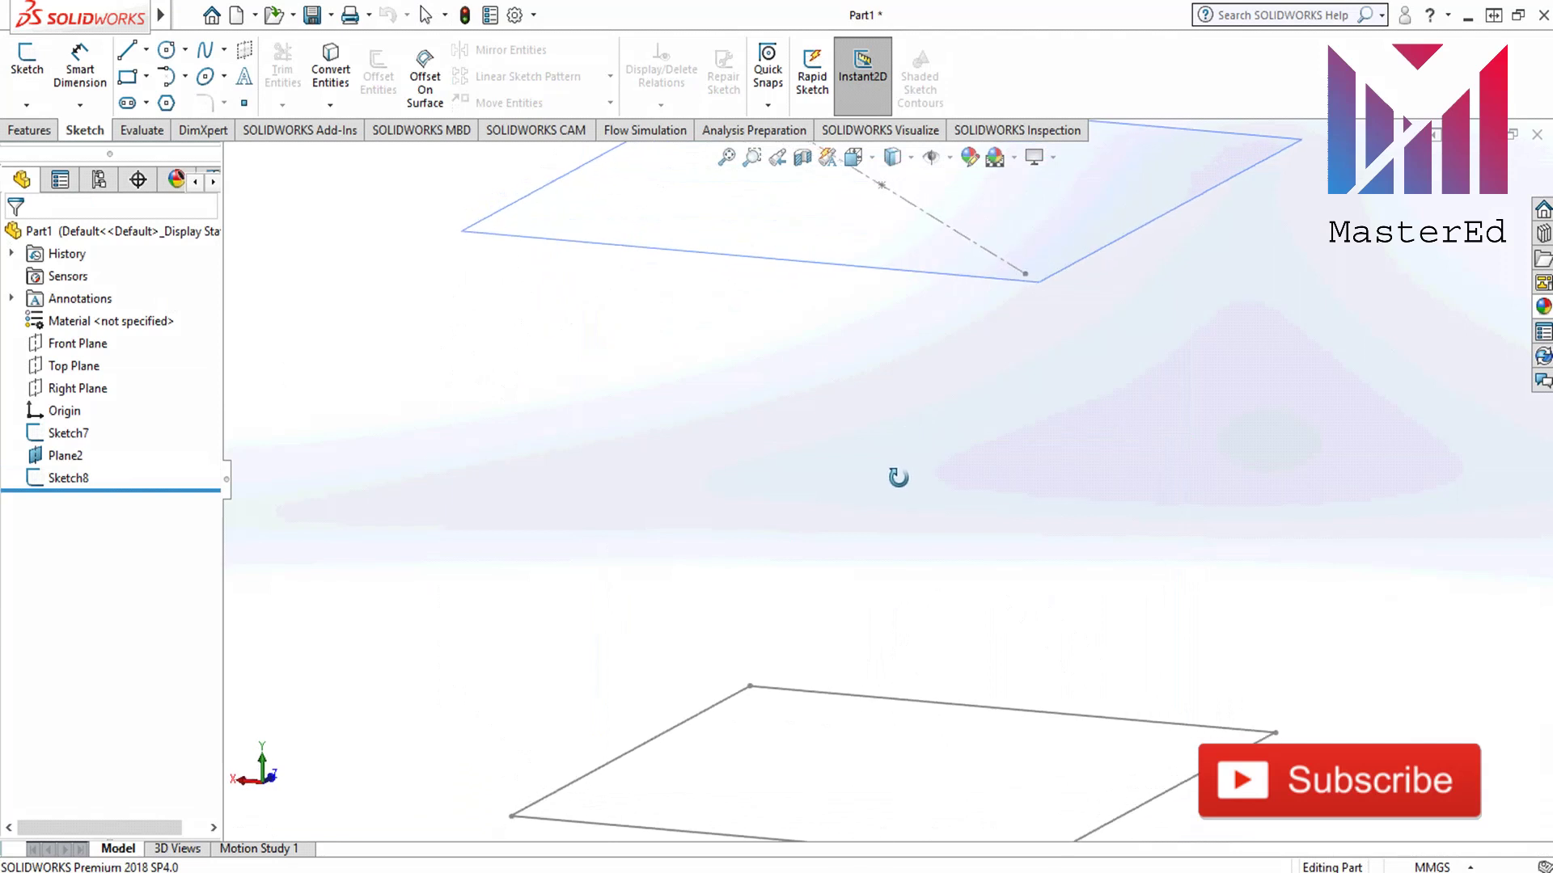
{"action": "key", "text": "ctrl+shift+z"}
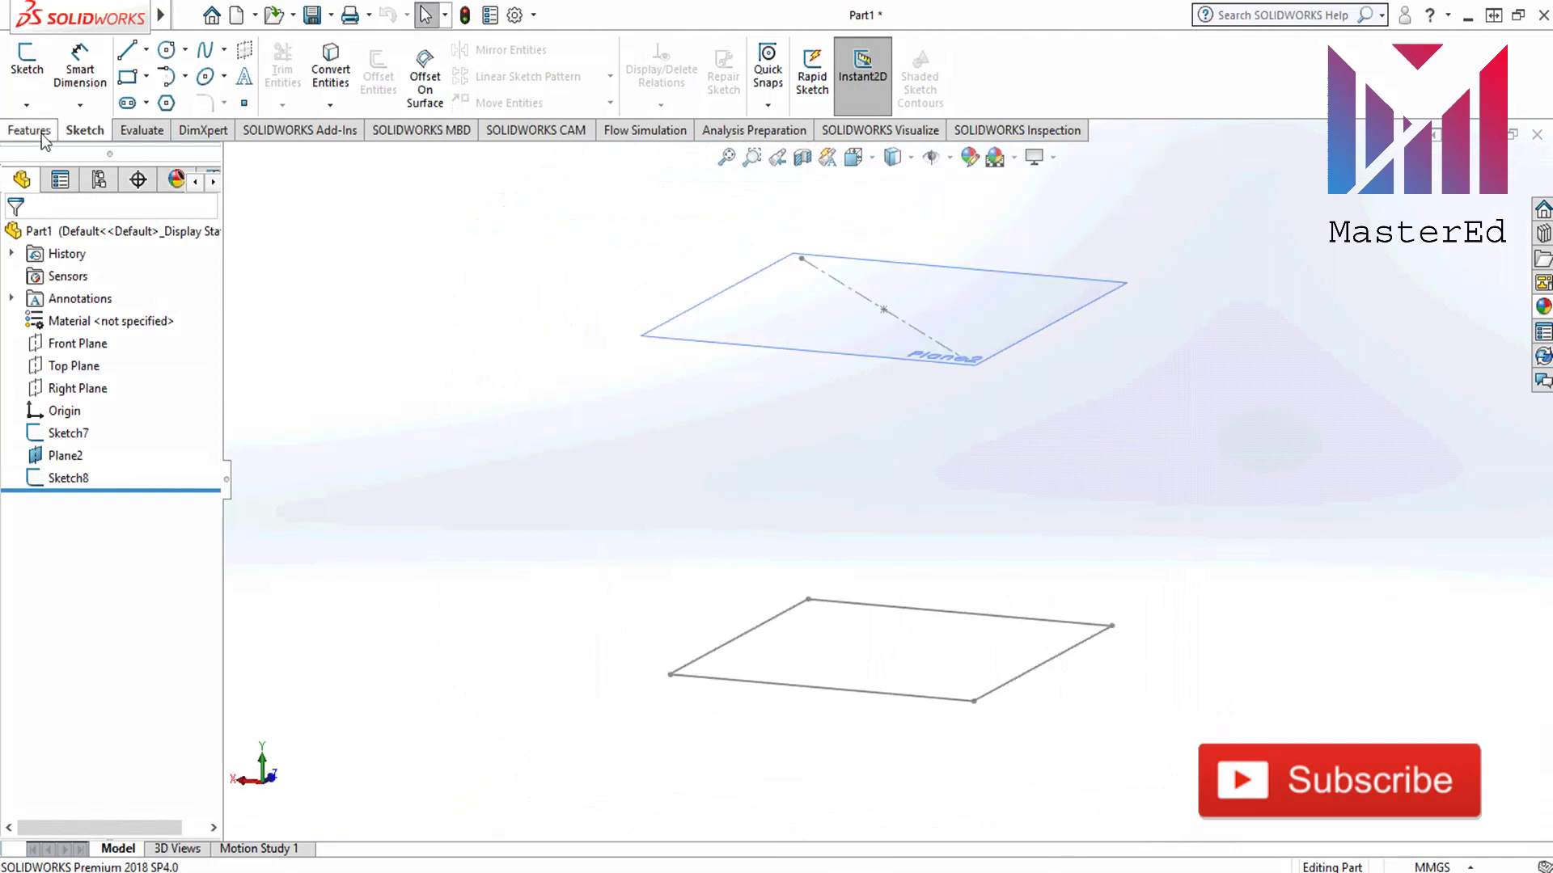
{"action": "left_click", "coordinate": [27, 131]}
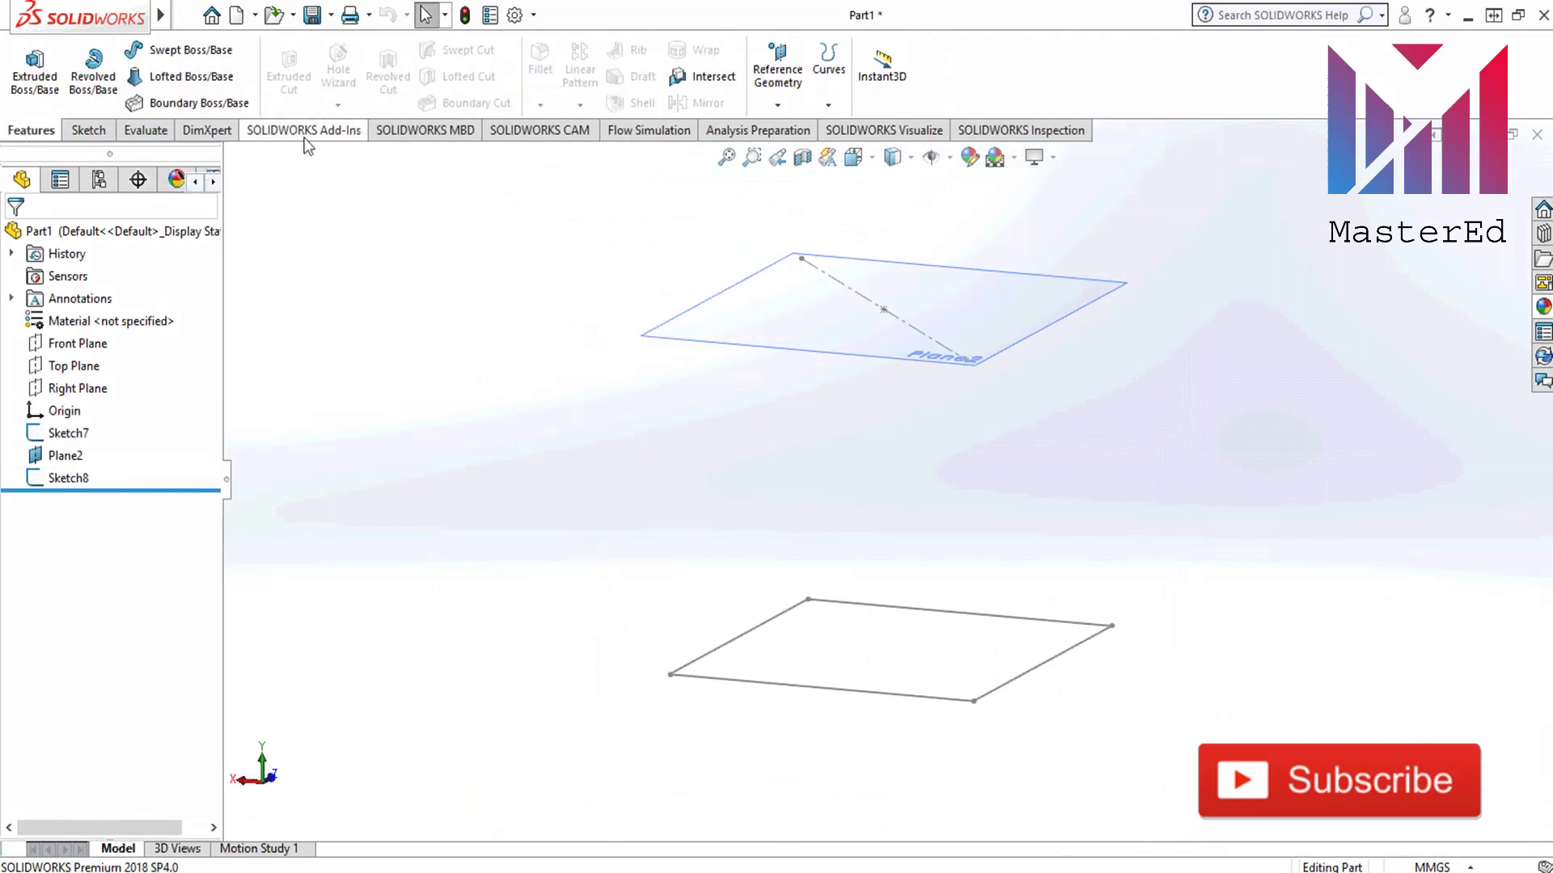
{"action": "left_click", "coordinate": [186, 77]}
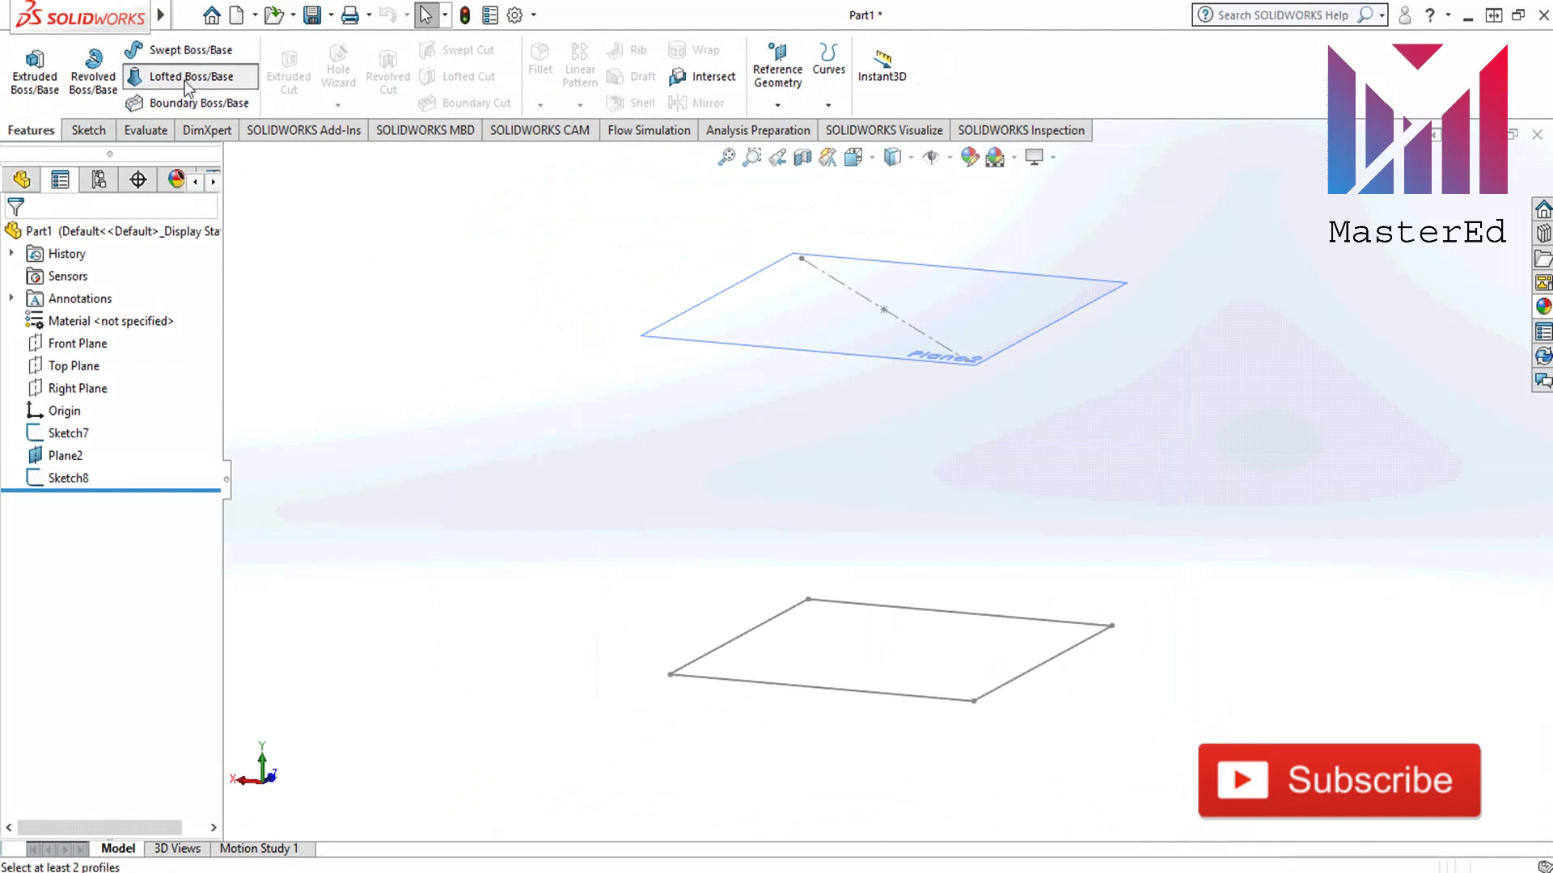
{"action": "left_click", "coordinate": [700, 678]}
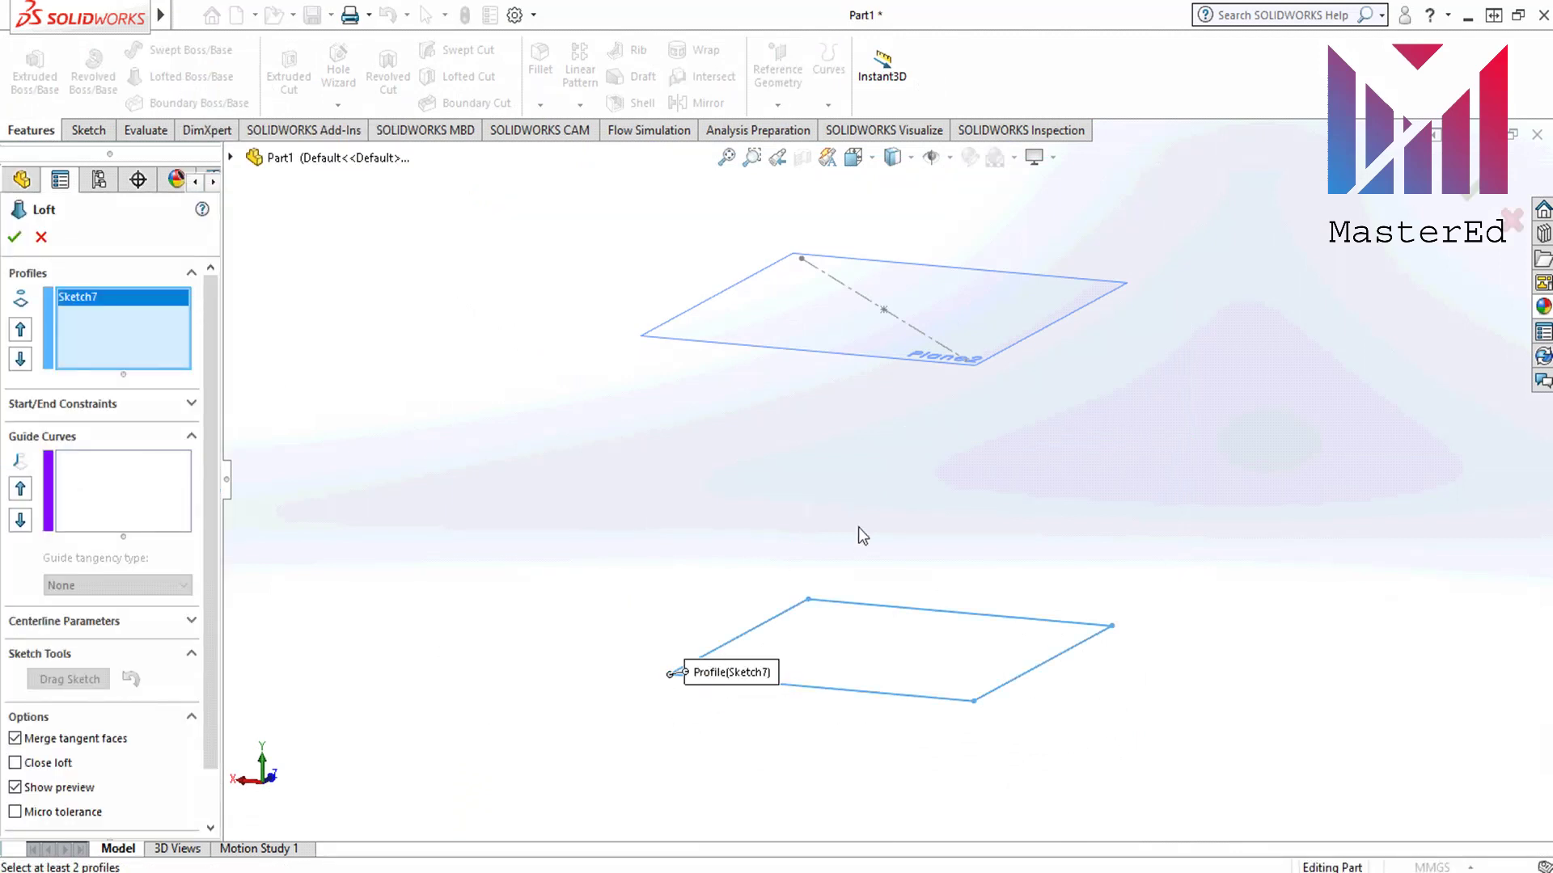
{"action": "left_click", "coordinate": [885, 310]}
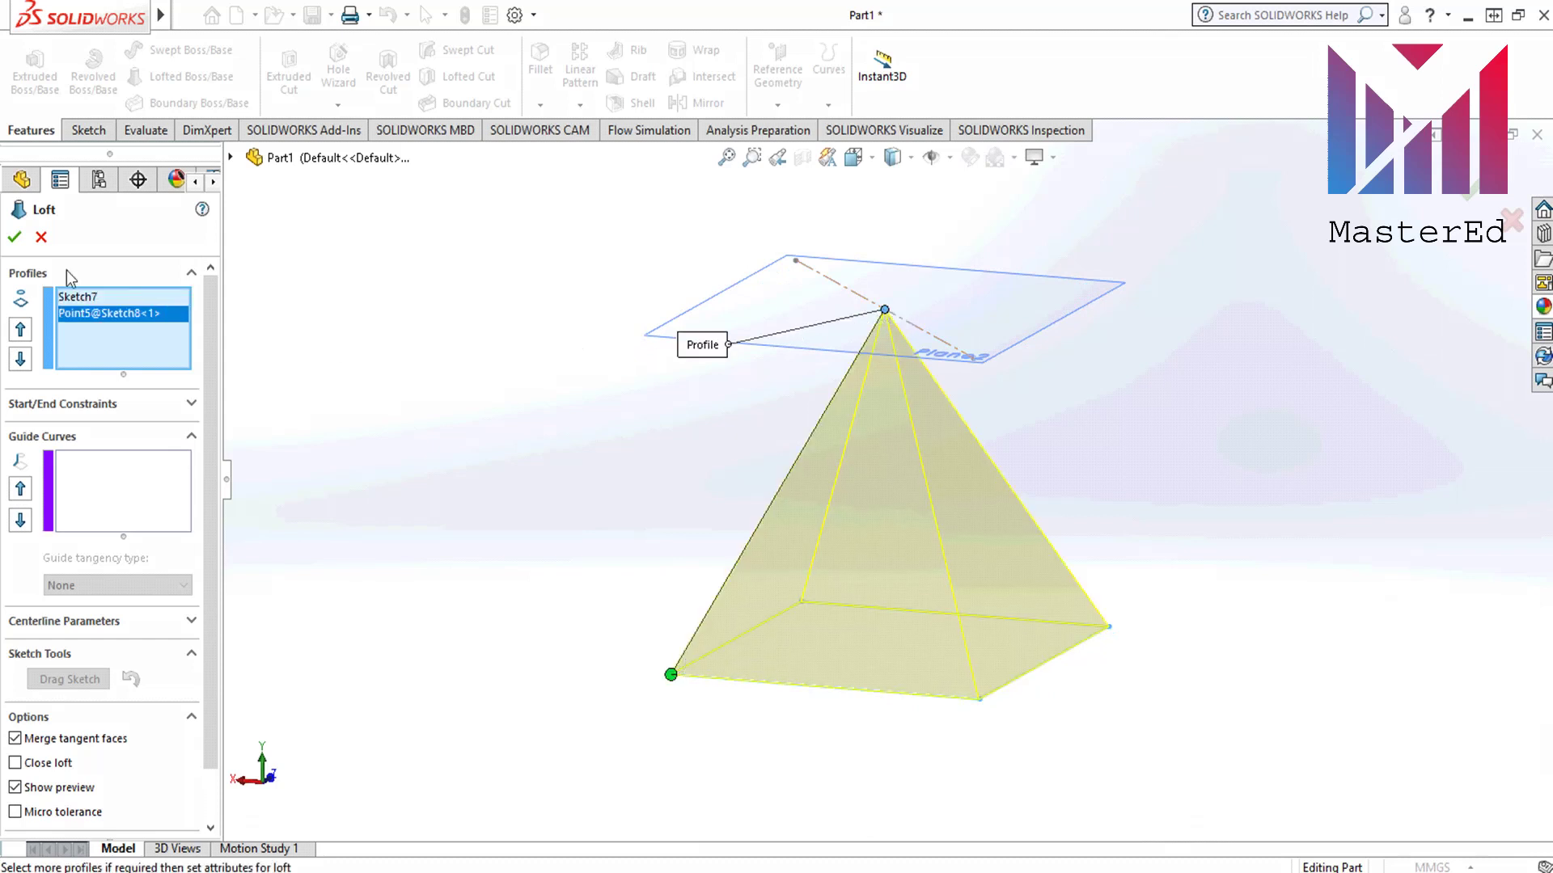
{"action": "left_click", "coordinate": [15, 237]}
{"action": "middle_click_drag", "start_coordinate": [797, 582], "coordinate": [943, 427]}
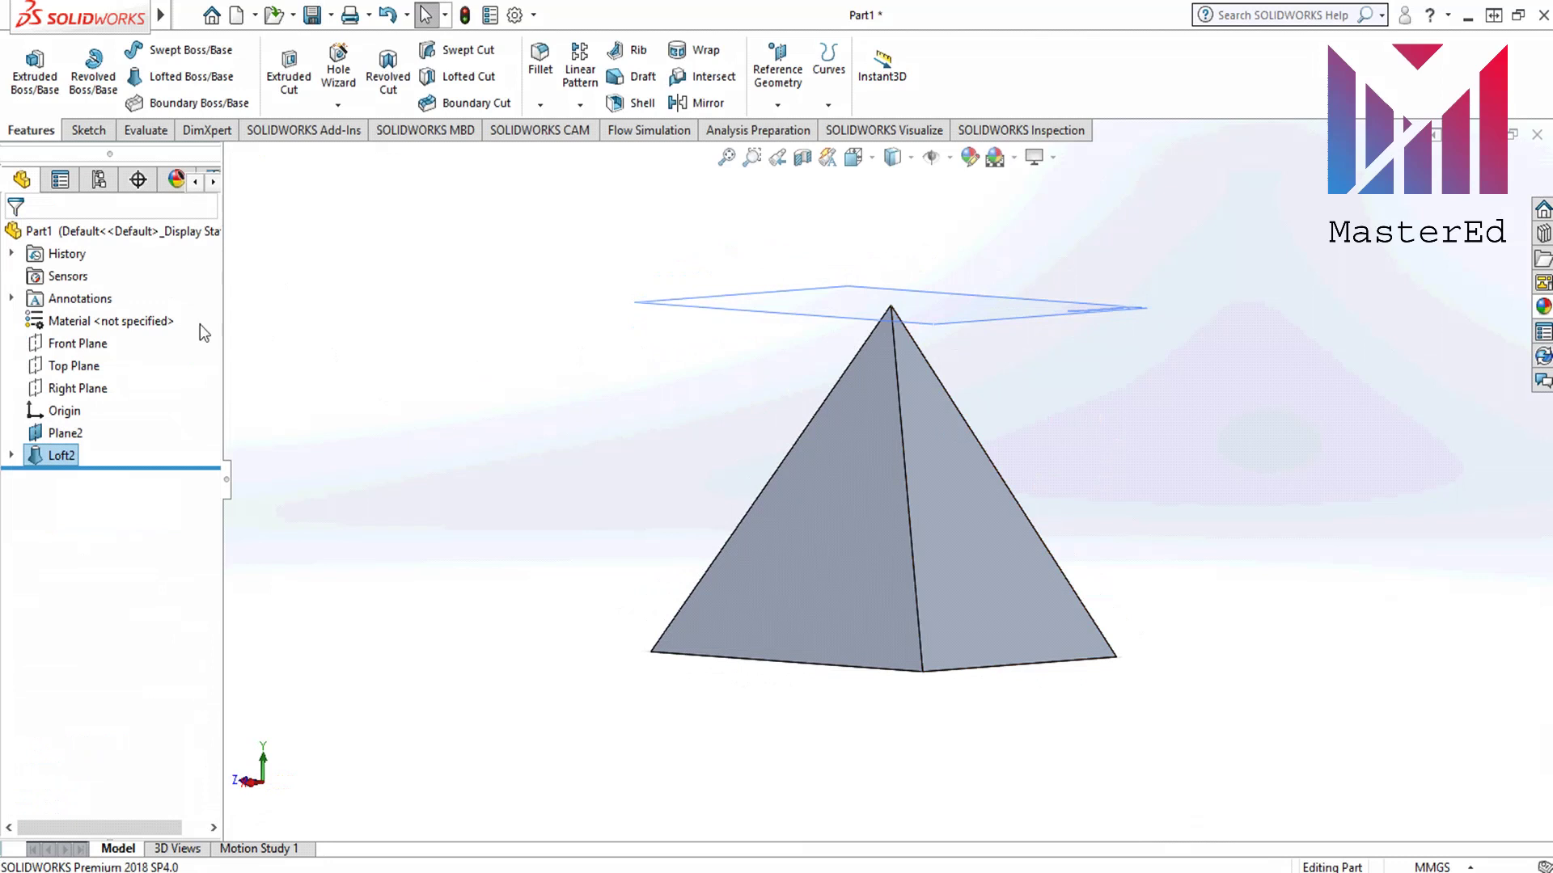